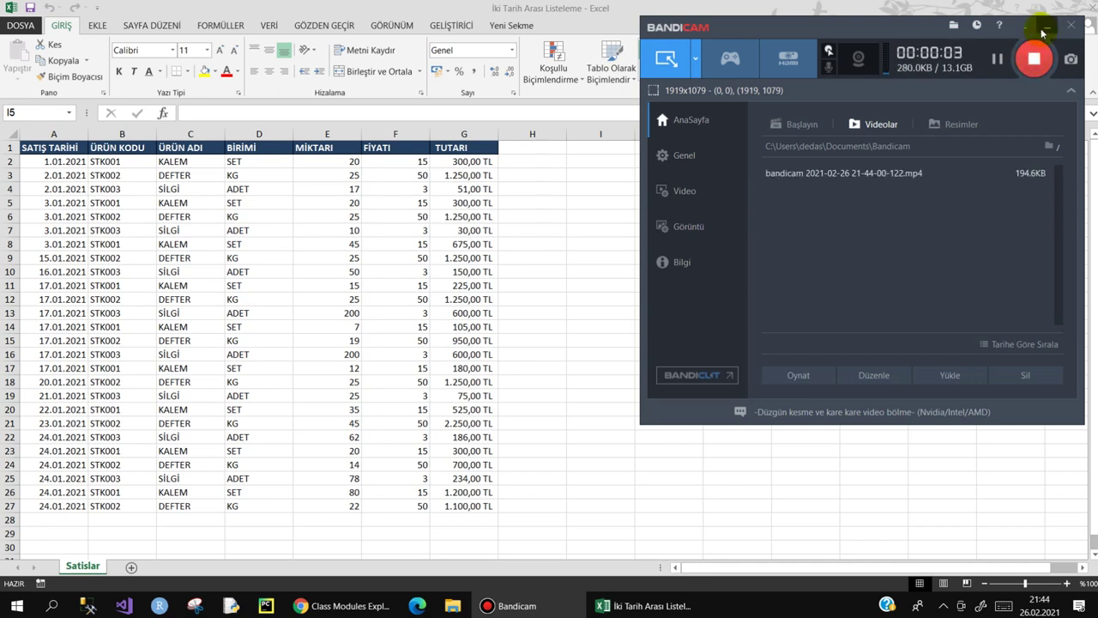
# - Move Bandicam aside, browse cells B4, D4 and E8 of the Satislar table, and show the GELİŞTİRİCİ tab
pyautogui.click(1045, 31)
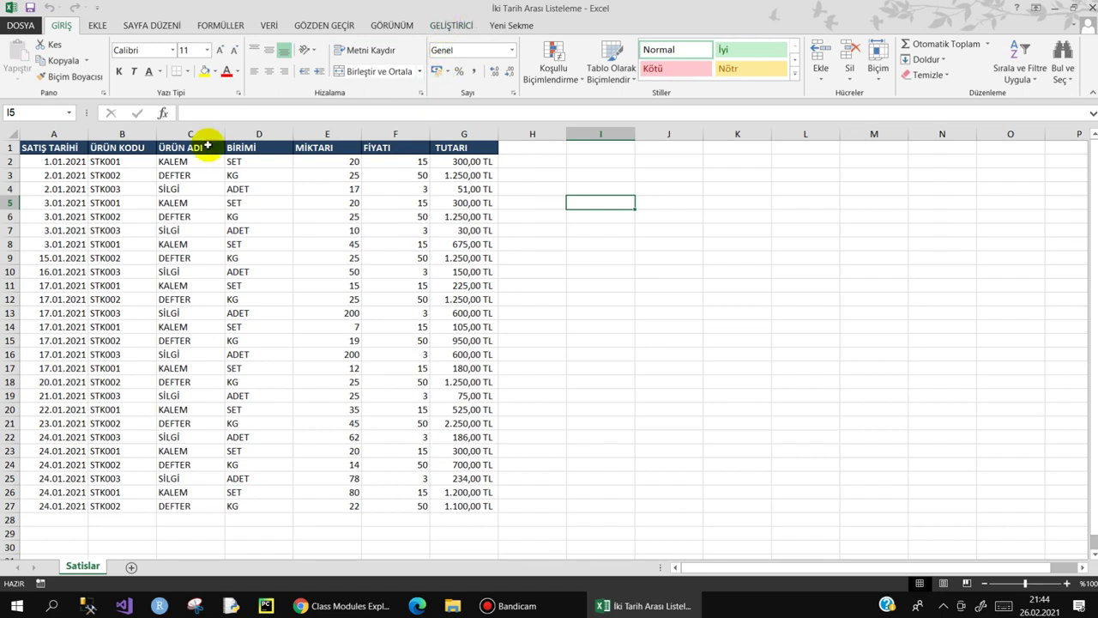
pyautogui.moveTo(54, 146)
pyautogui.mouseDown()
pyautogui.moveTo(335, 247)
pyautogui.moveTo(483, 508)
pyautogui.mouseUp()
pyautogui.click(116, 190)
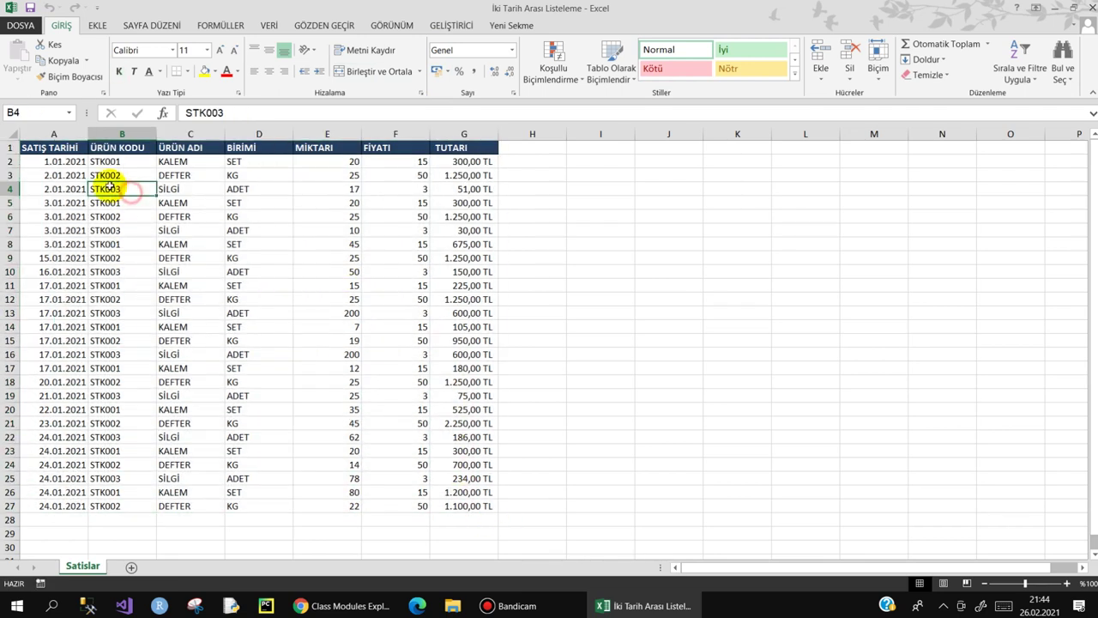
pyautogui.click(283, 189)
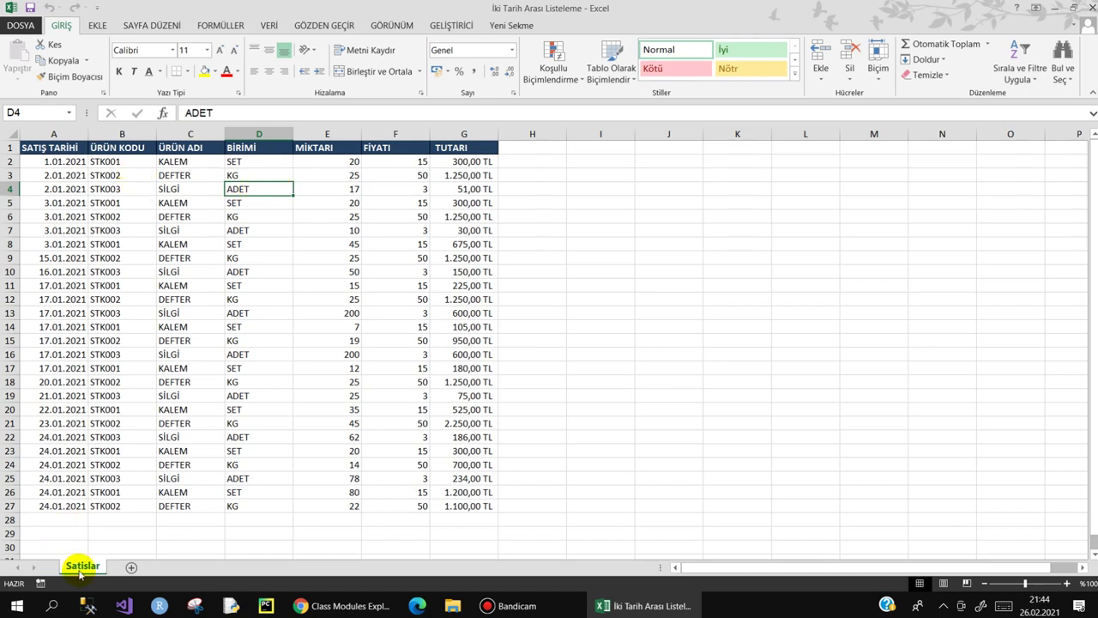
pyautogui.click(452, 23)
pyautogui.click(307, 237)
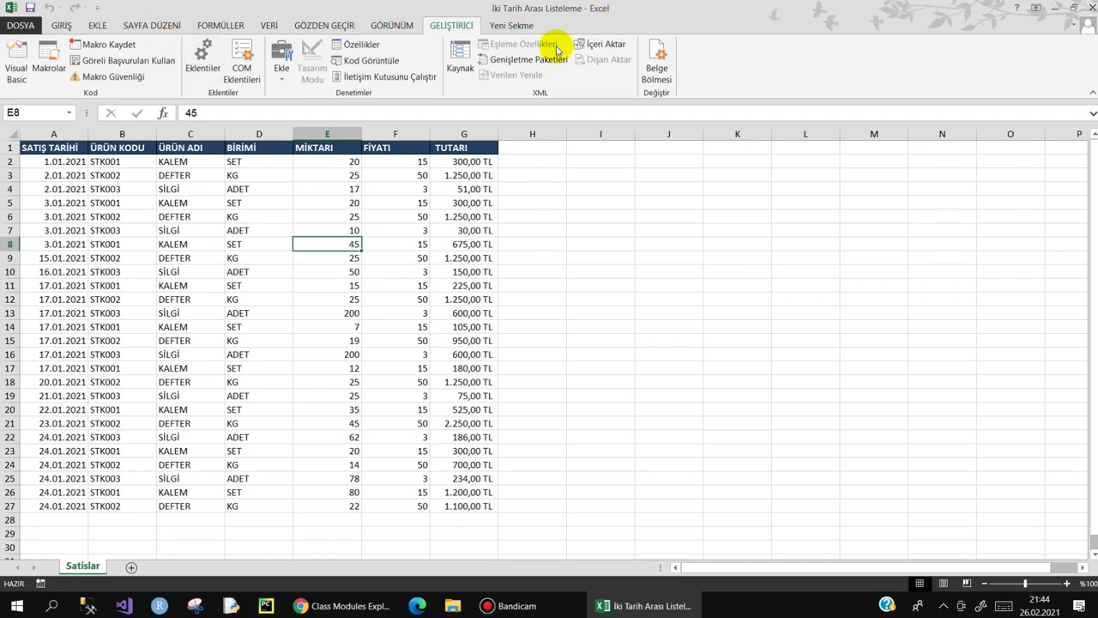
# - In the VBA editor, insert a new UserForm1 and enlarge it to about 499,2 high
pyautogui.click(10, 55)
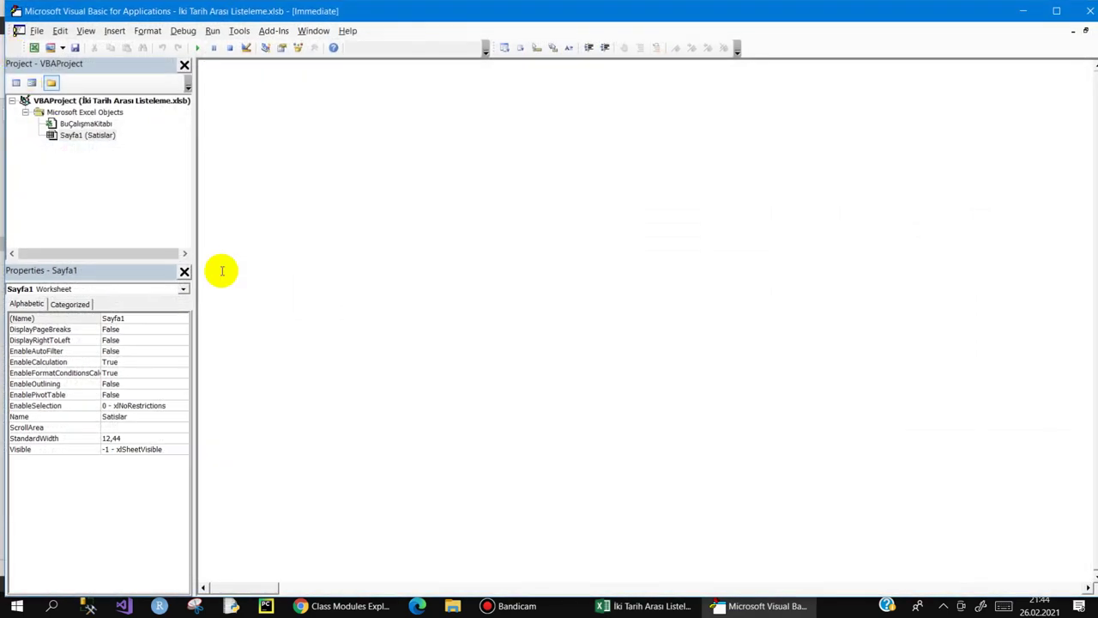
pyautogui.click(63, 49)
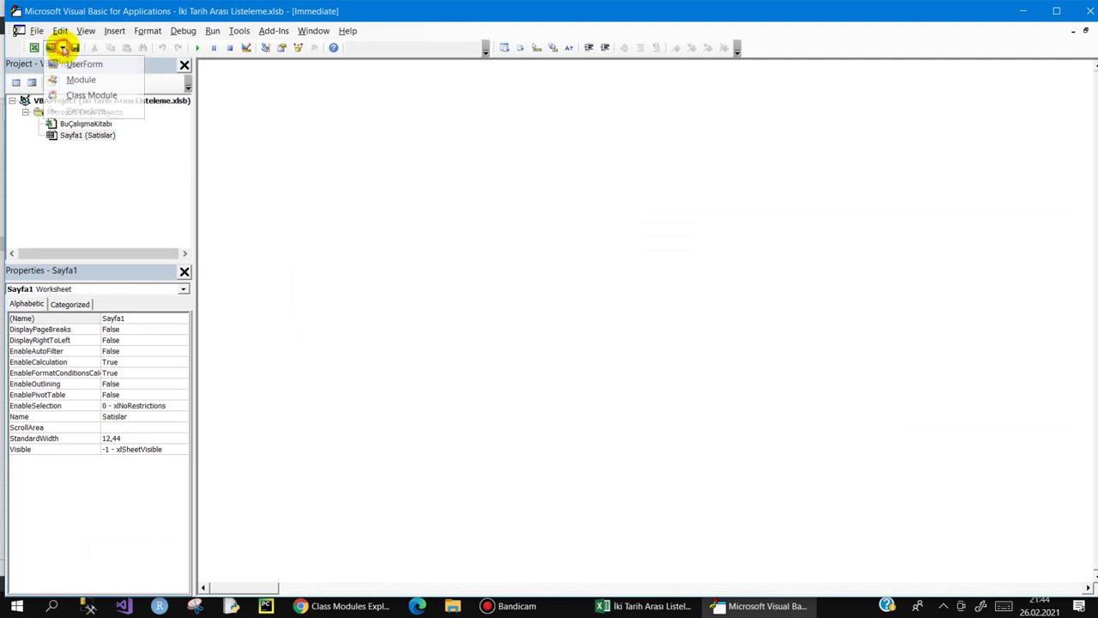
pyautogui.click(68, 62)
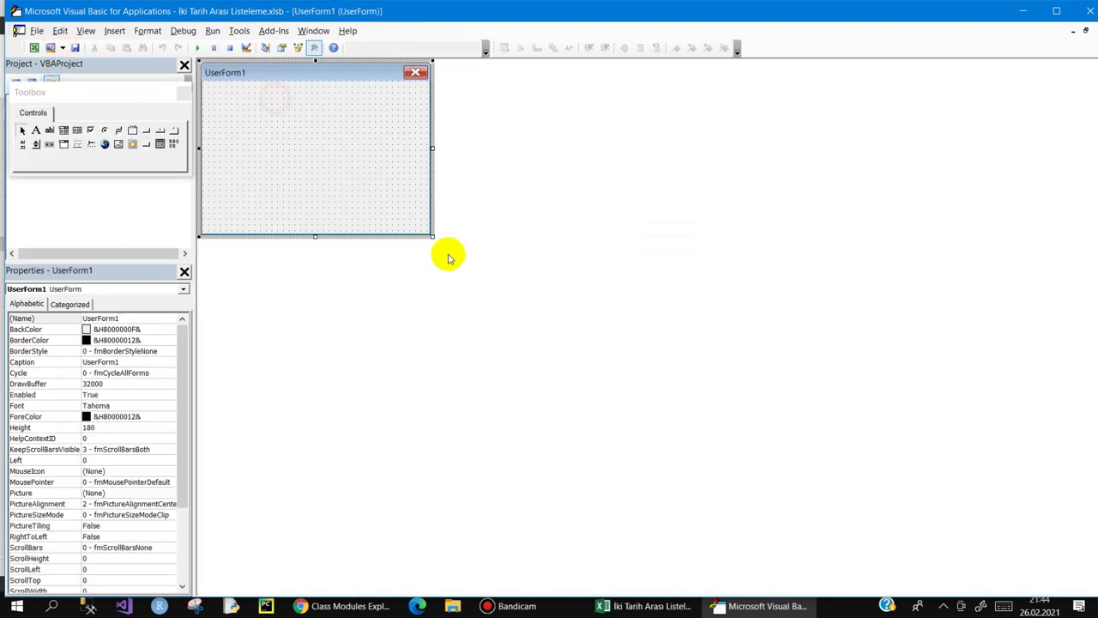
pyautogui.moveTo(432, 235); pyautogui.dragTo(1012, 541)
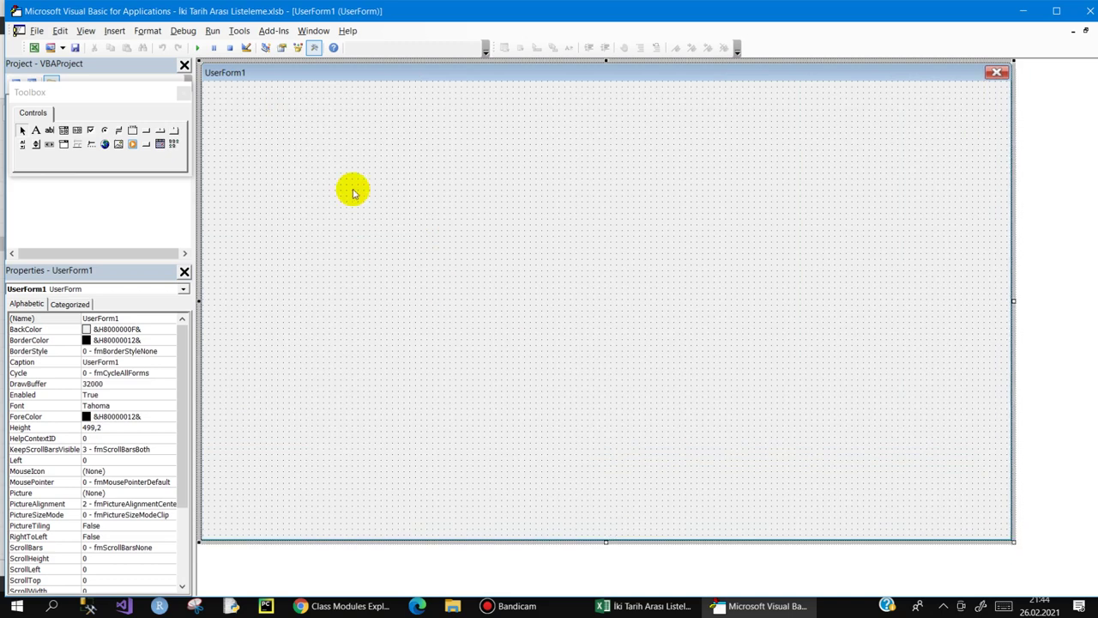
pyautogui.moveTo(101, 92); pyautogui.dragTo(661, 362)
# - Rename the user form to frmSatisListesi
pyautogui.click(342, 227)
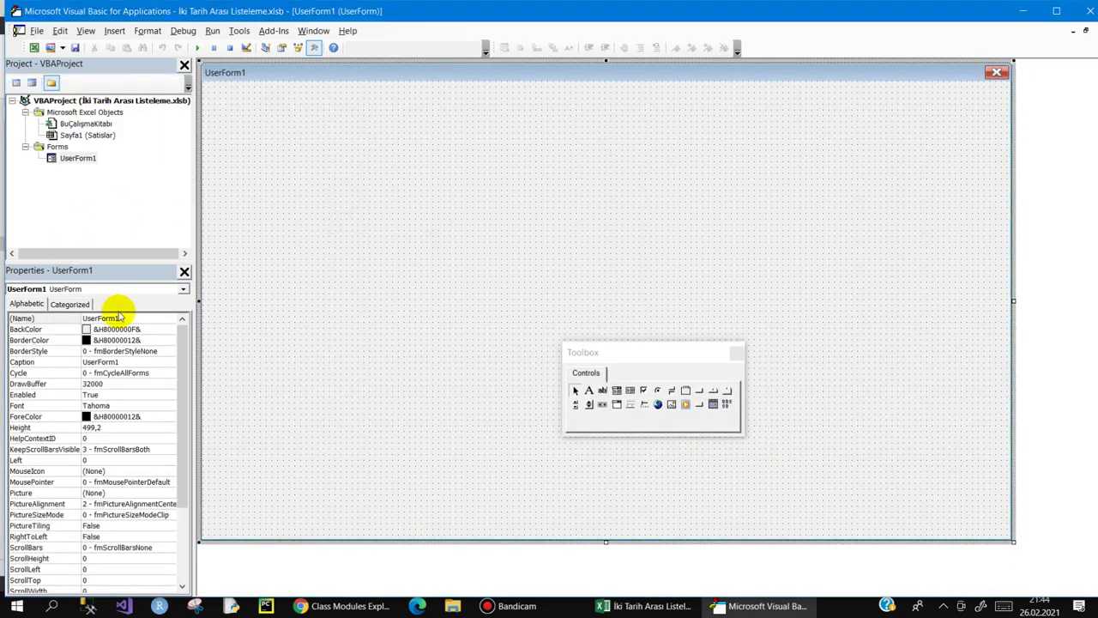
pyautogui.click(129, 318)
pyautogui.click(57, 317)
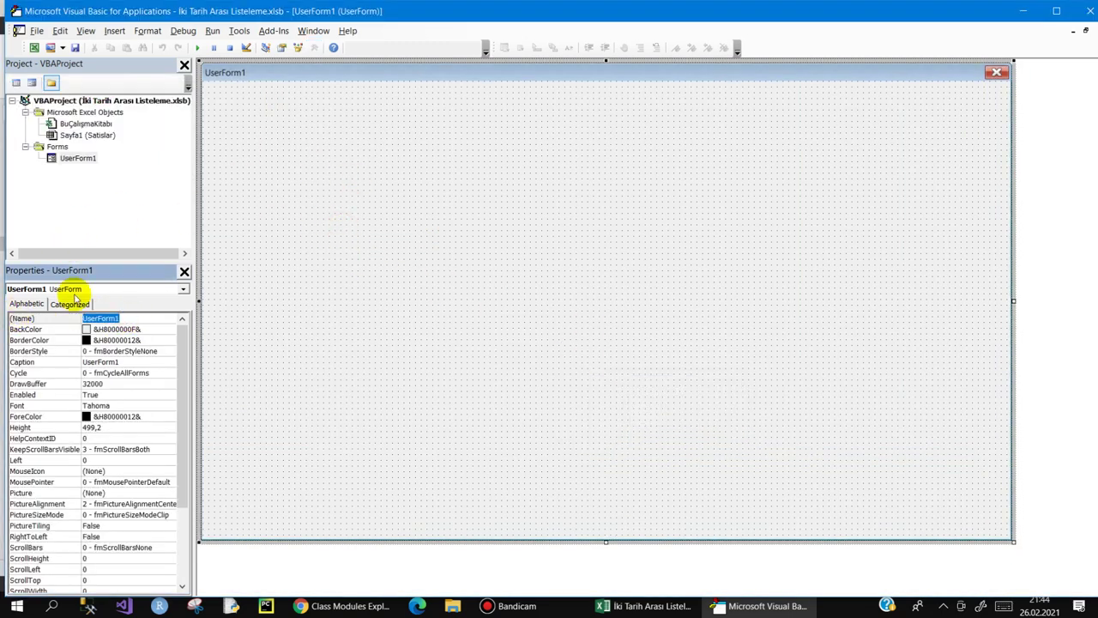
pyautogui.write('frmSatisListes')
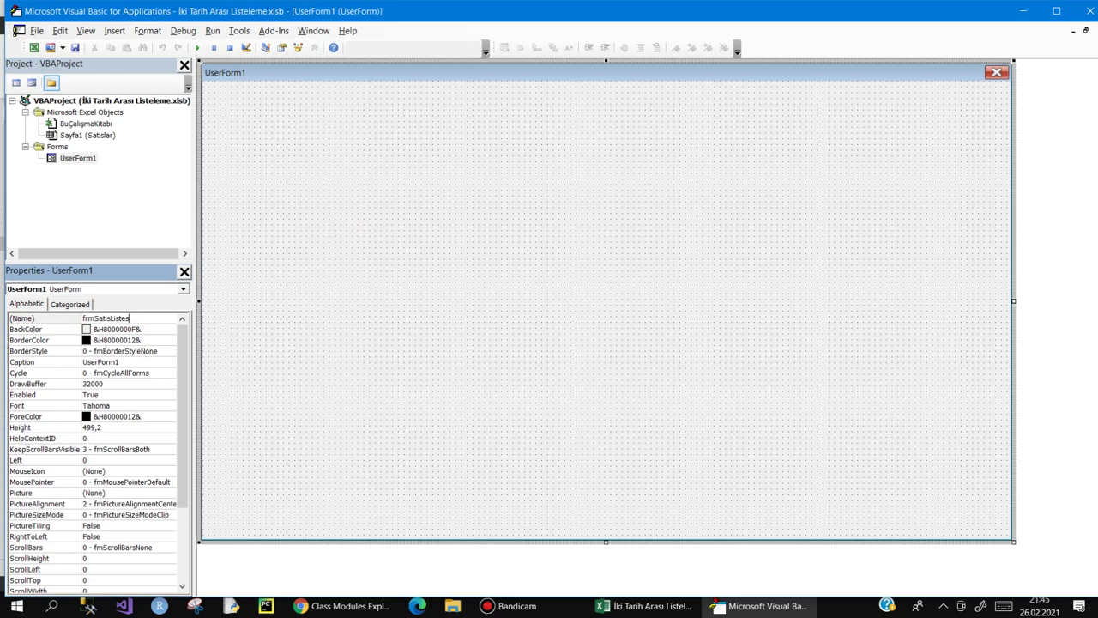
pyautogui.write('i')
pyautogui.press('Return')
# - Set the form's caption to SATIŞ LİSTESİ
pyautogui.click(250, 146)
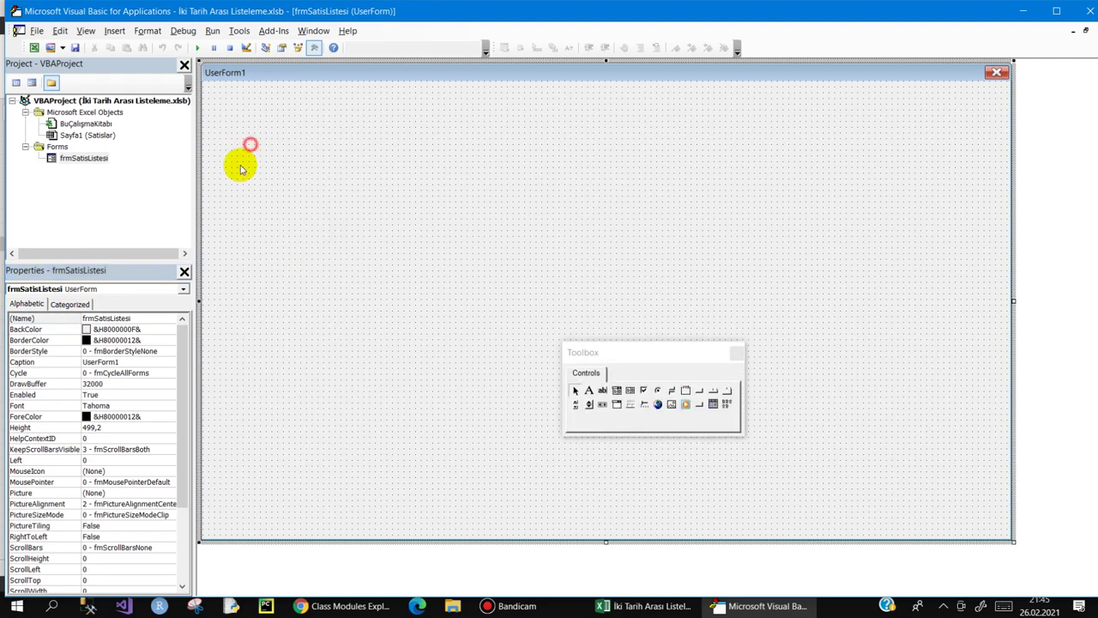
pyautogui.click(129, 362)
pyautogui.click(30, 364)
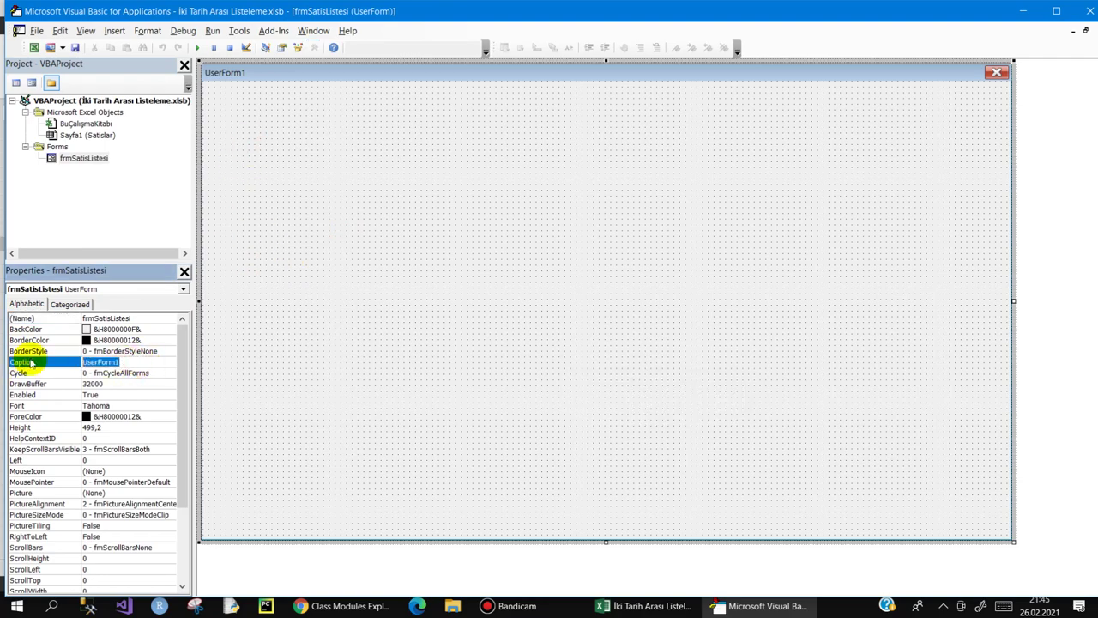
pyautogui.write('SATIŞ L')
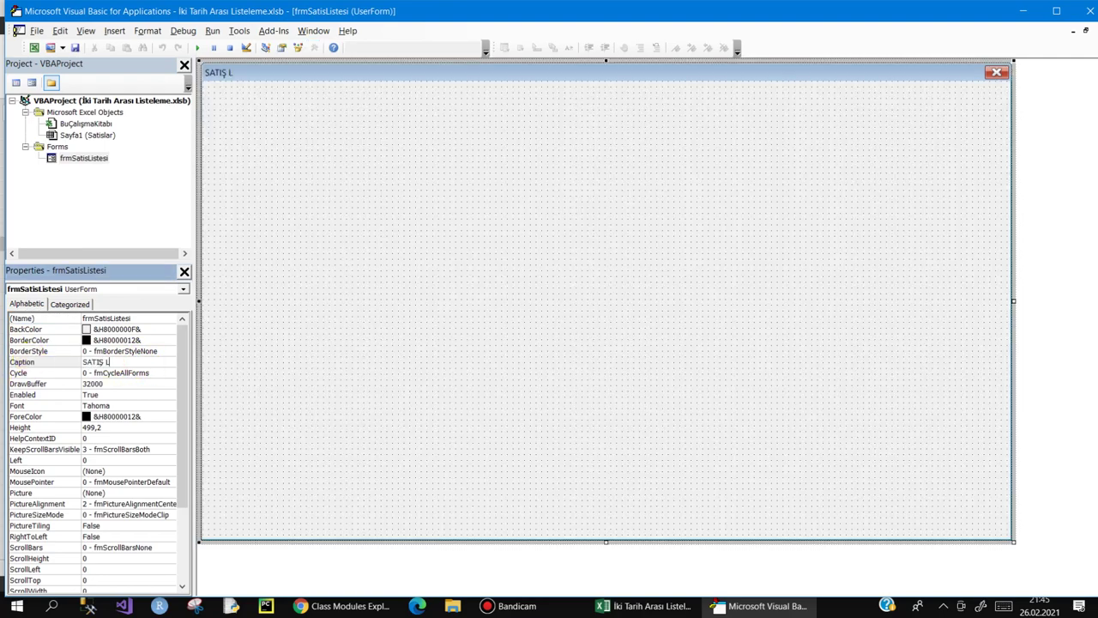
pyautogui.write('IST')
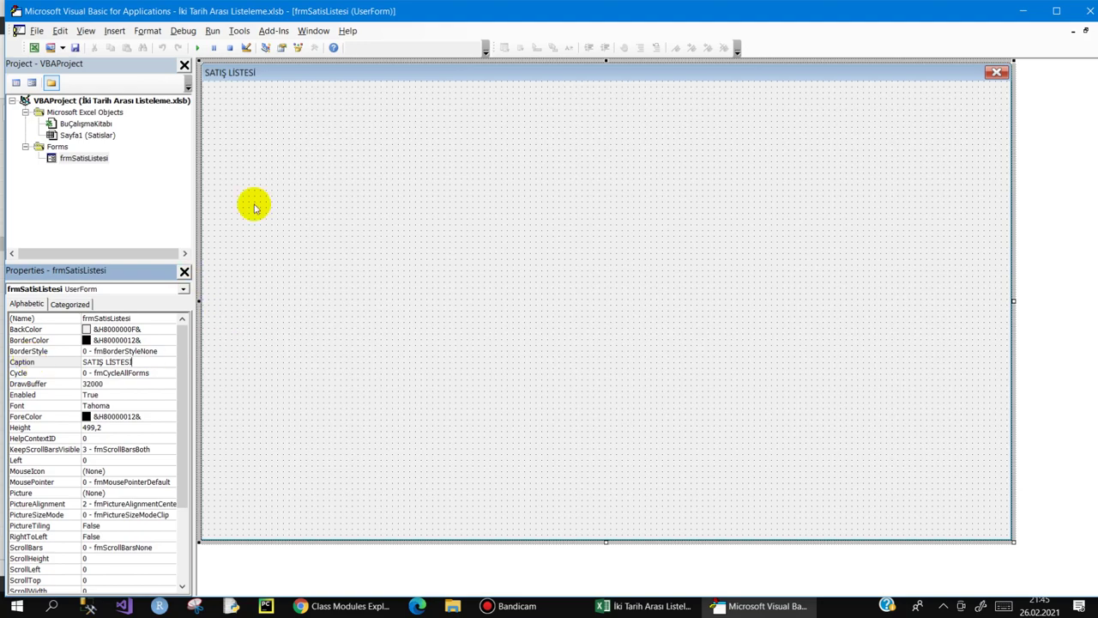
# - Make the form taller, to 535,2 high, and move the controls Toolbox off its centre
pyautogui.click(267, 169)
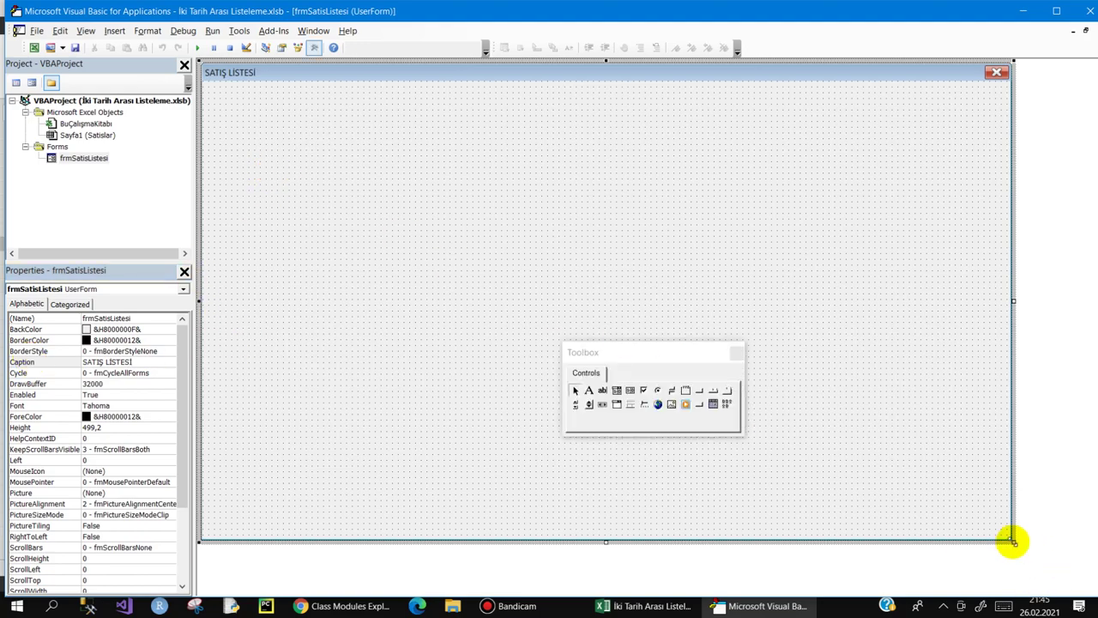
pyautogui.moveTo(1012, 541); pyautogui.dragTo(1079, 574)
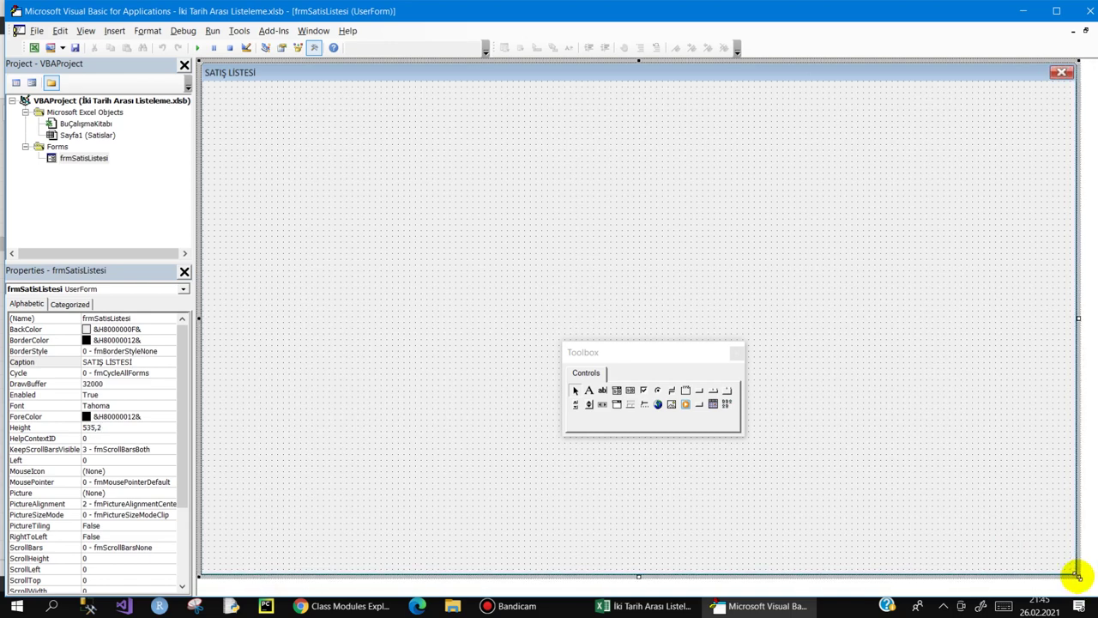
pyautogui.moveTo(637, 354)
pyautogui.mouseDown()
pyautogui.moveTo(138, 403)
pyautogui.moveTo(863, 347)
pyautogui.mouseUp()
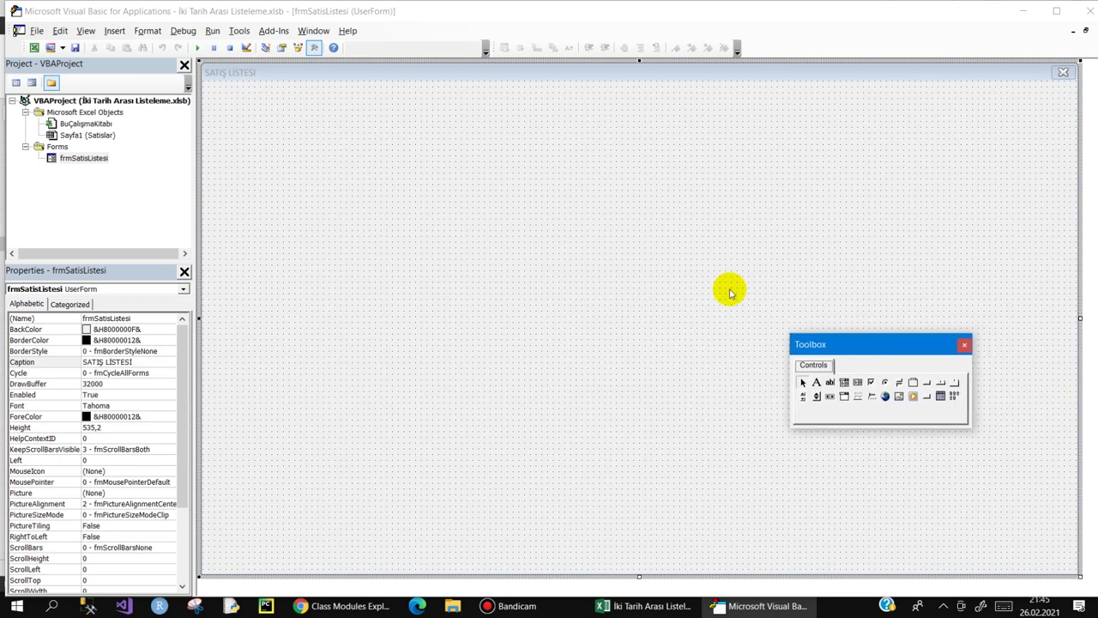
pyautogui.click(334, 134)
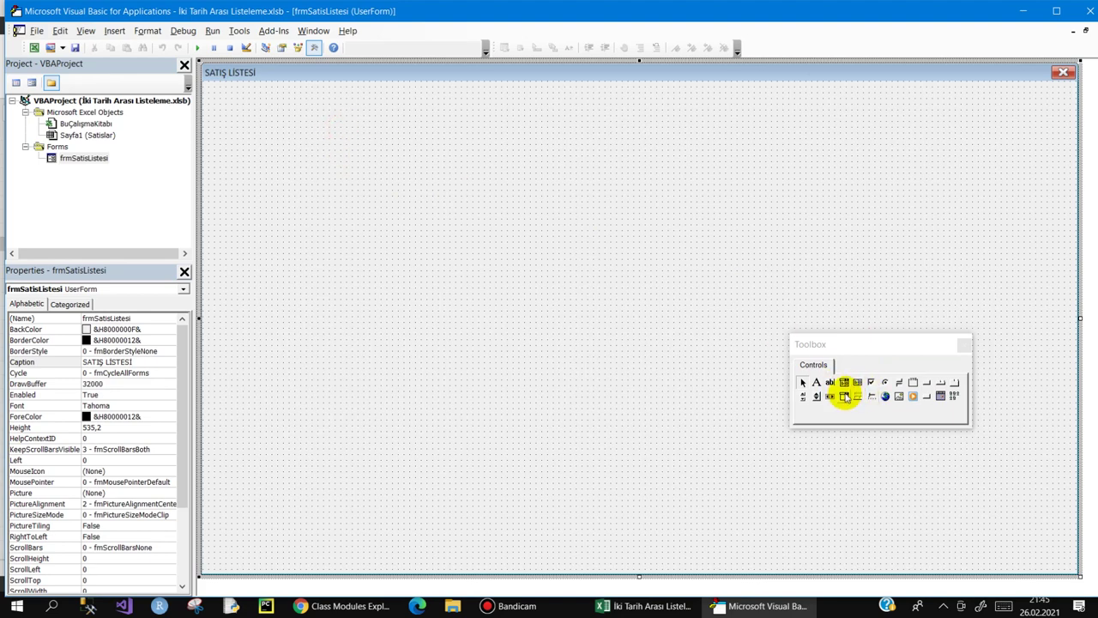
# - Draw a ListView across the top of the form and rename ListView1 to lstSatislar
pyautogui.click(954, 395)
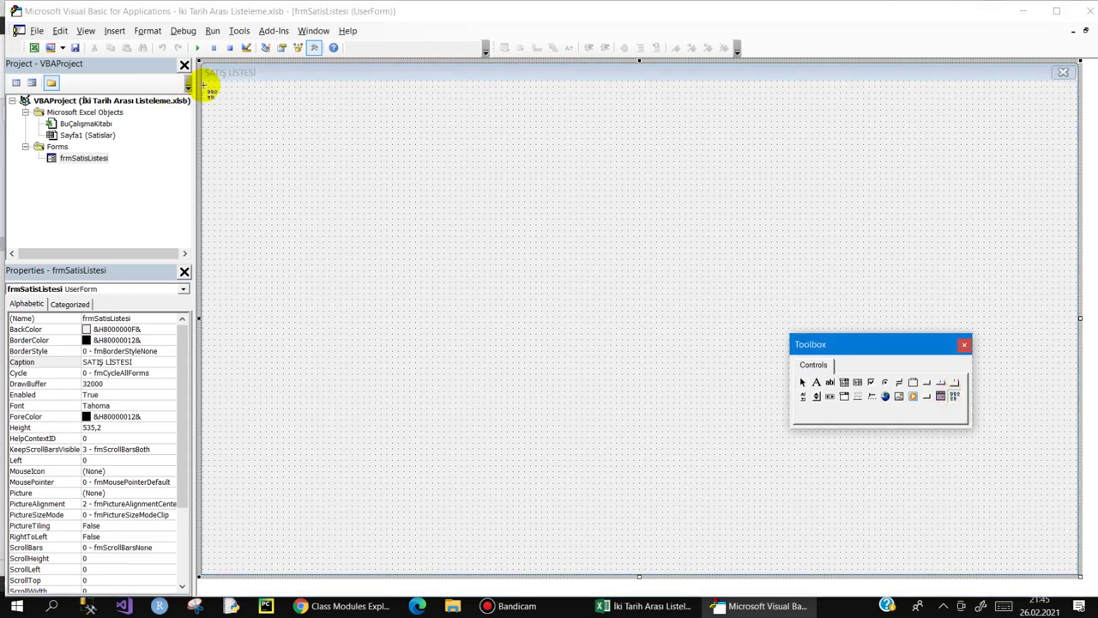
pyautogui.moveTo(206, 86); pyautogui.dragTo(1077, 495)
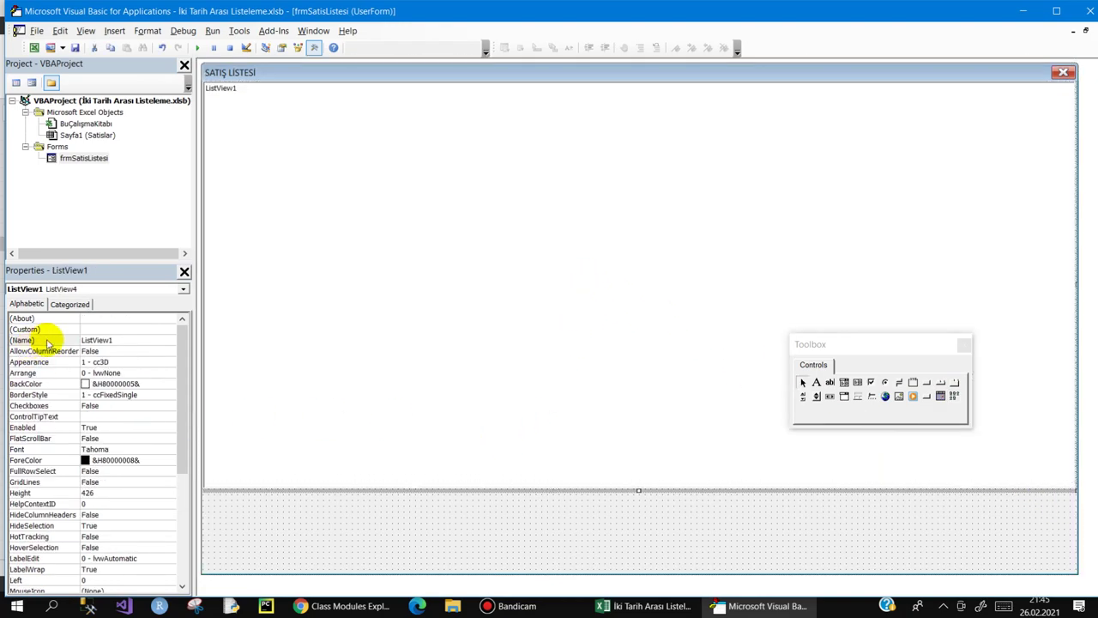
pyautogui.click(103, 339)
pyautogui.doubleClick(133, 340)
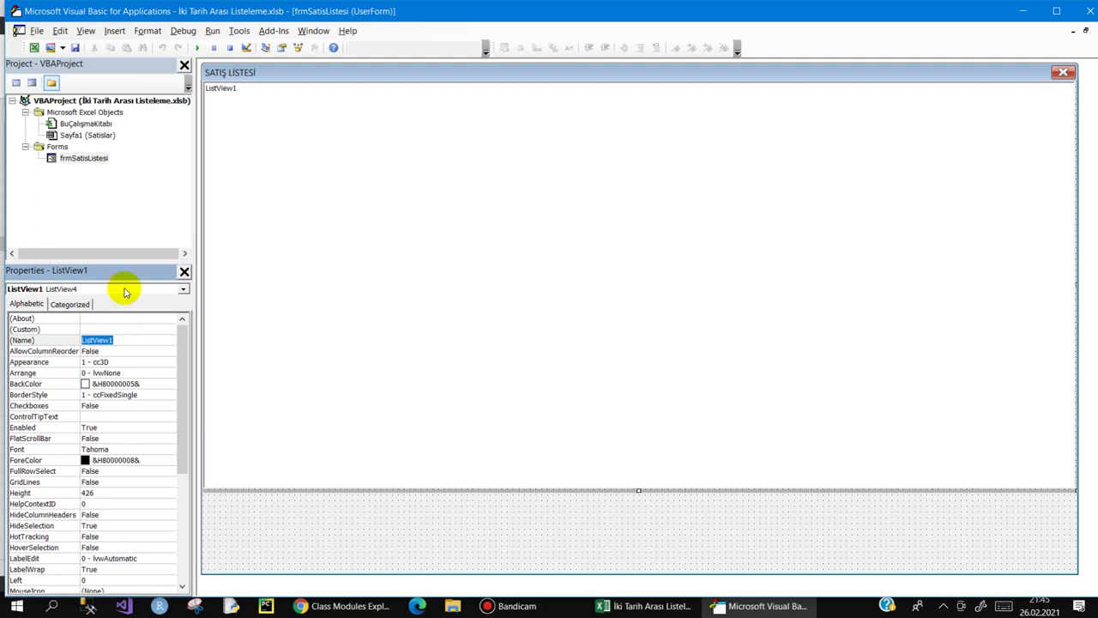
pyautogui.write('LS')
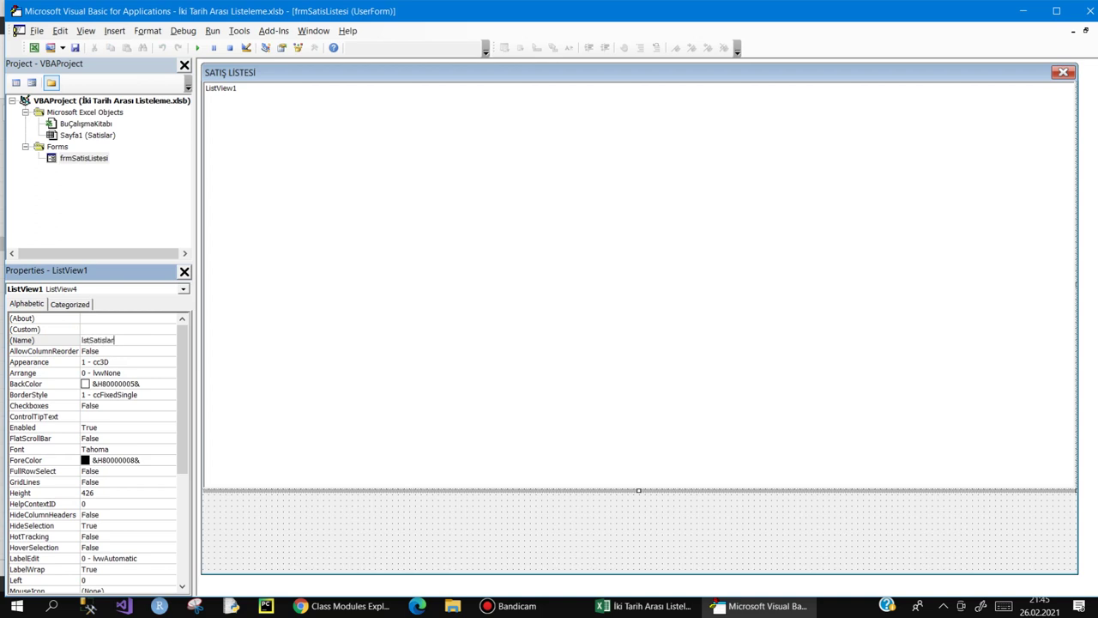
pyautogui.press('Return')
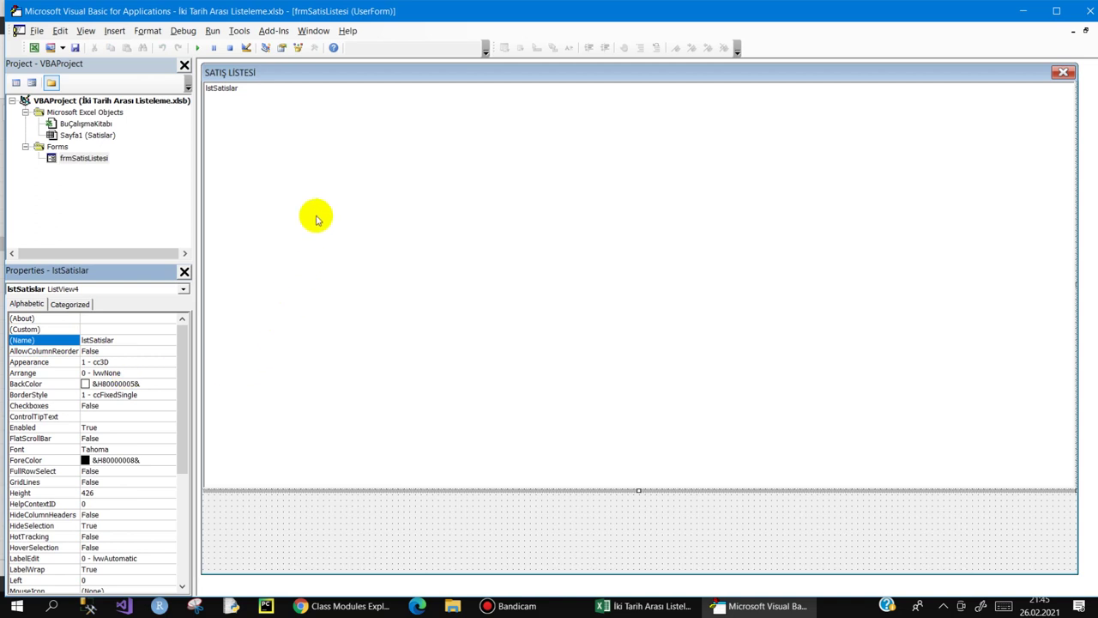
pyautogui.click(130, 330)
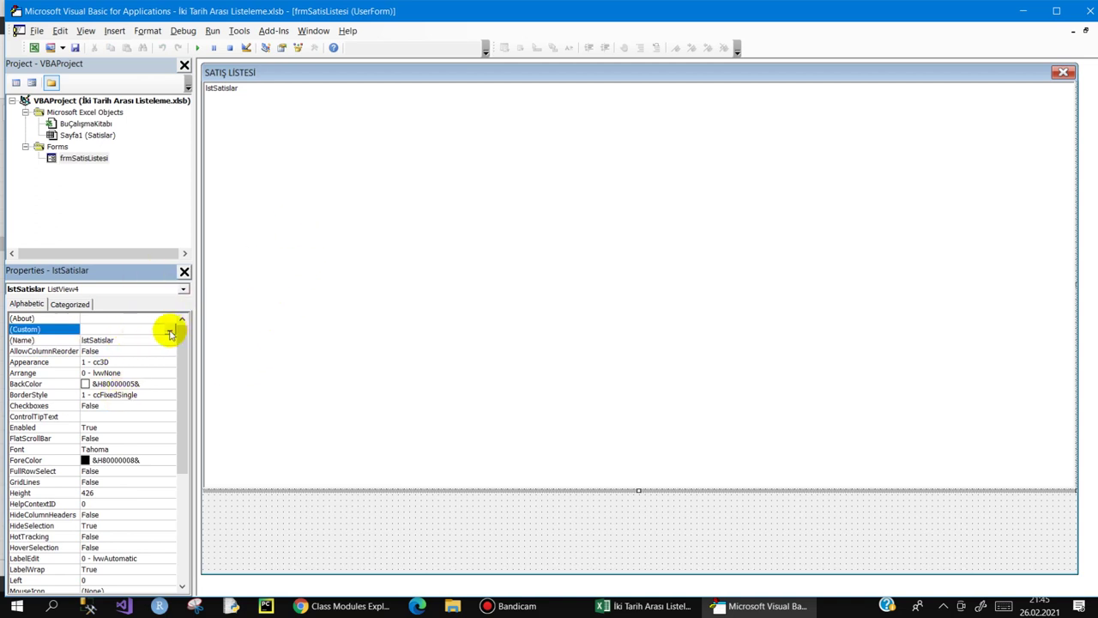
# - Set the lstSatislar View to 3 - lvwReport, with full-row select on and HideSelection off
pyautogui.click(170, 330)
pyautogui.moveTo(490, 289); pyautogui.dragTo(425, 176)
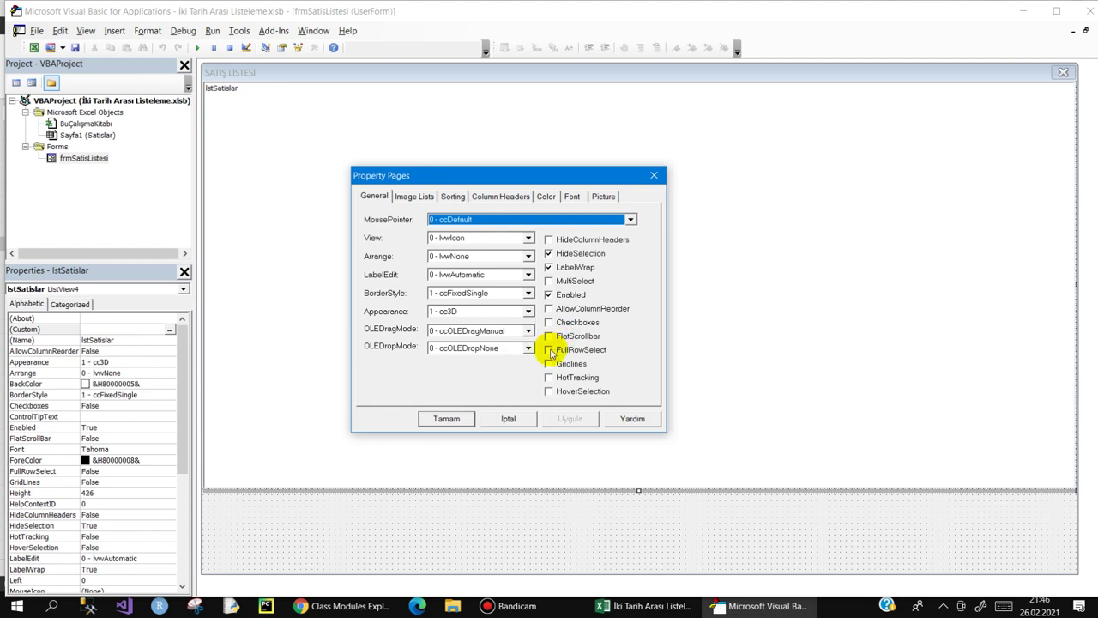
pyautogui.click(549, 350)
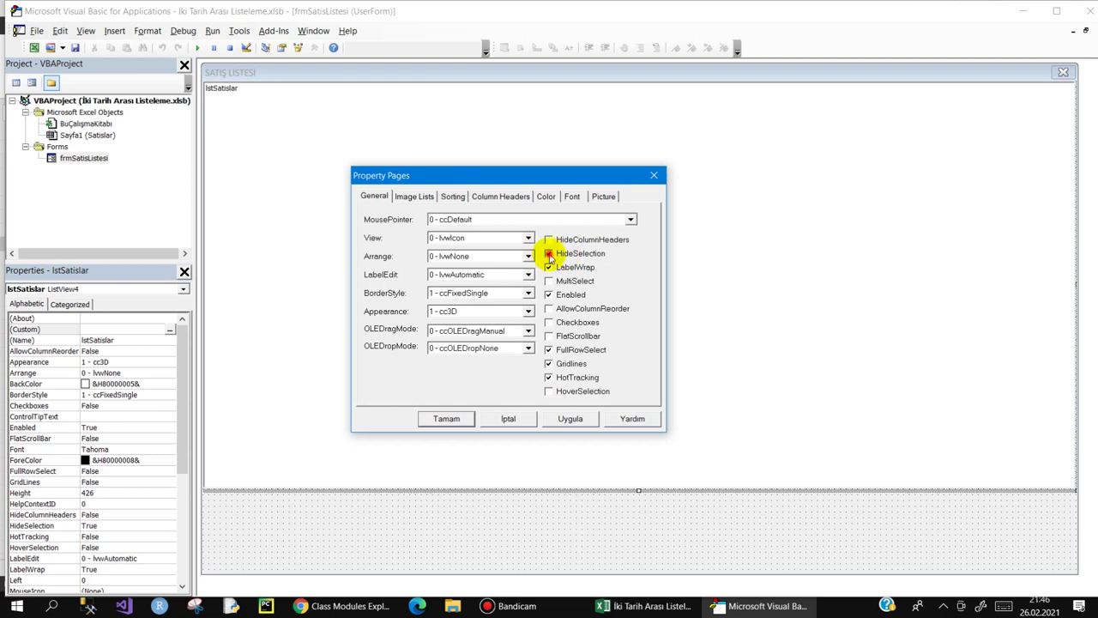
pyautogui.click(550, 255)
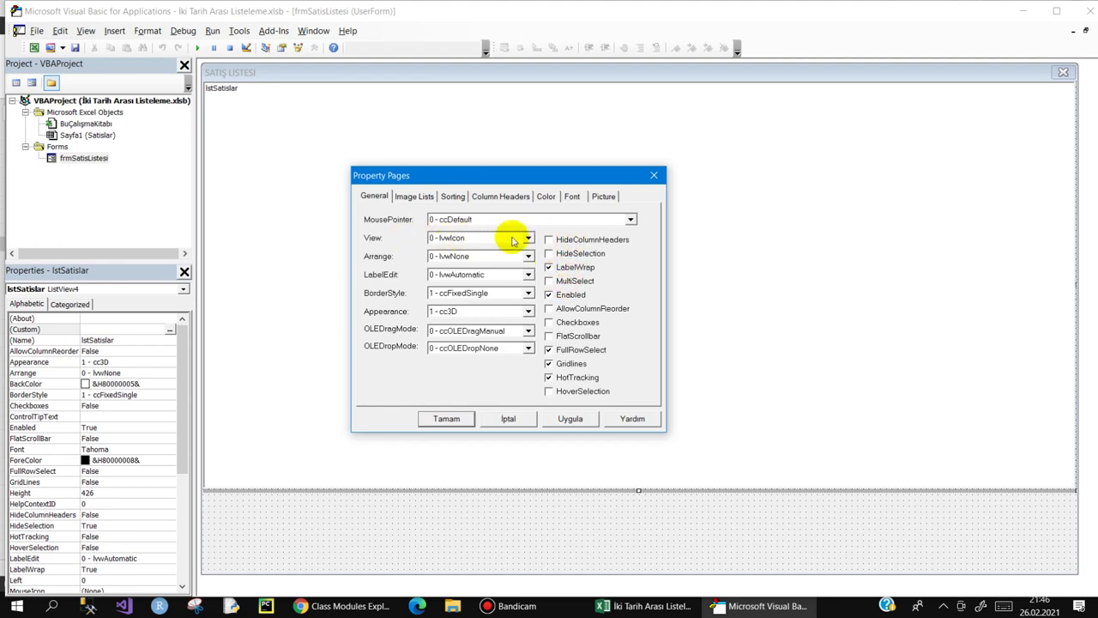
pyautogui.click(527, 238)
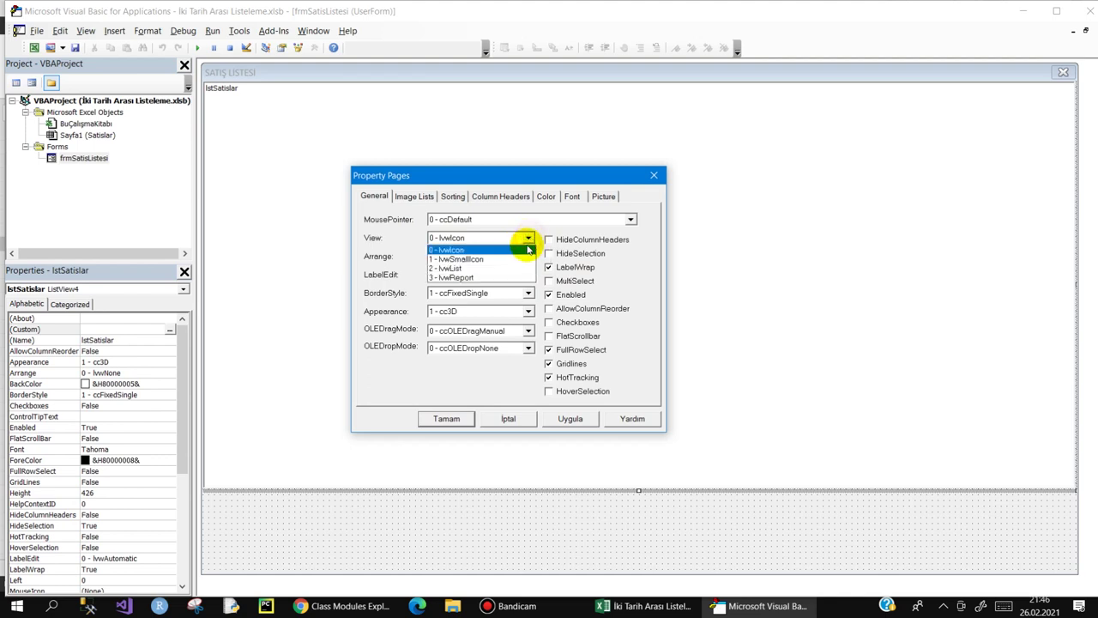
pyautogui.click(447, 278)
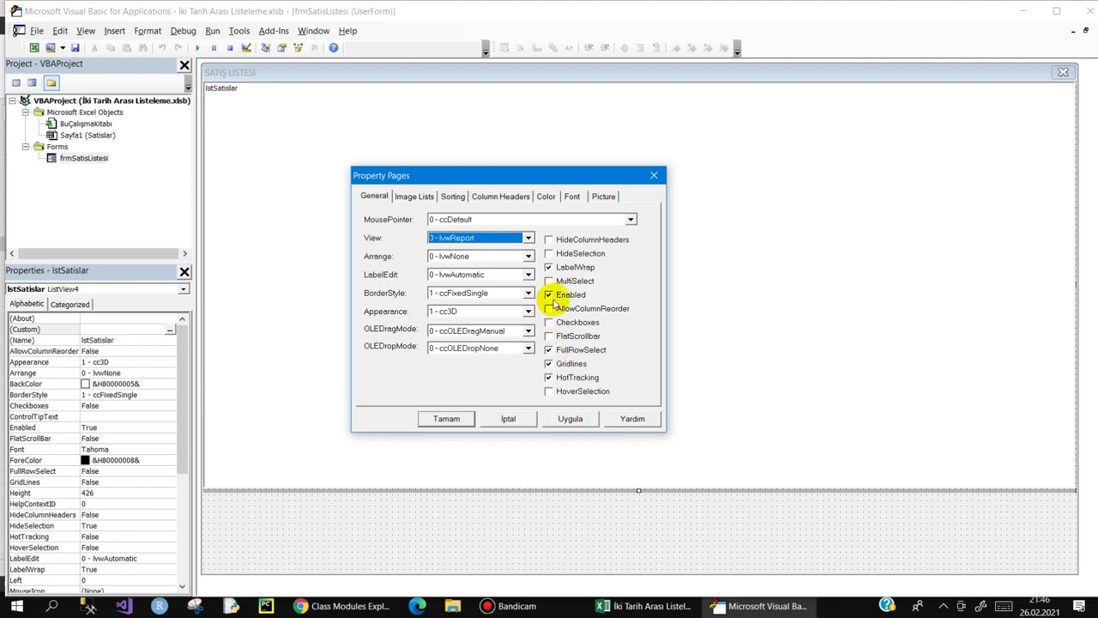
pyautogui.click(550, 254)
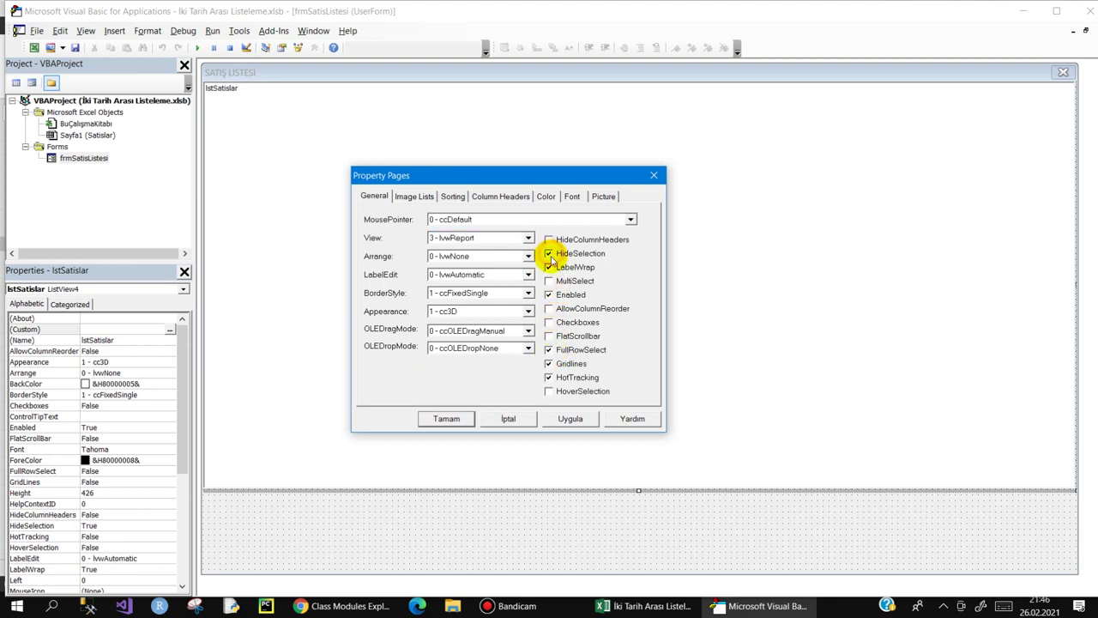
pyautogui.click(550, 254)
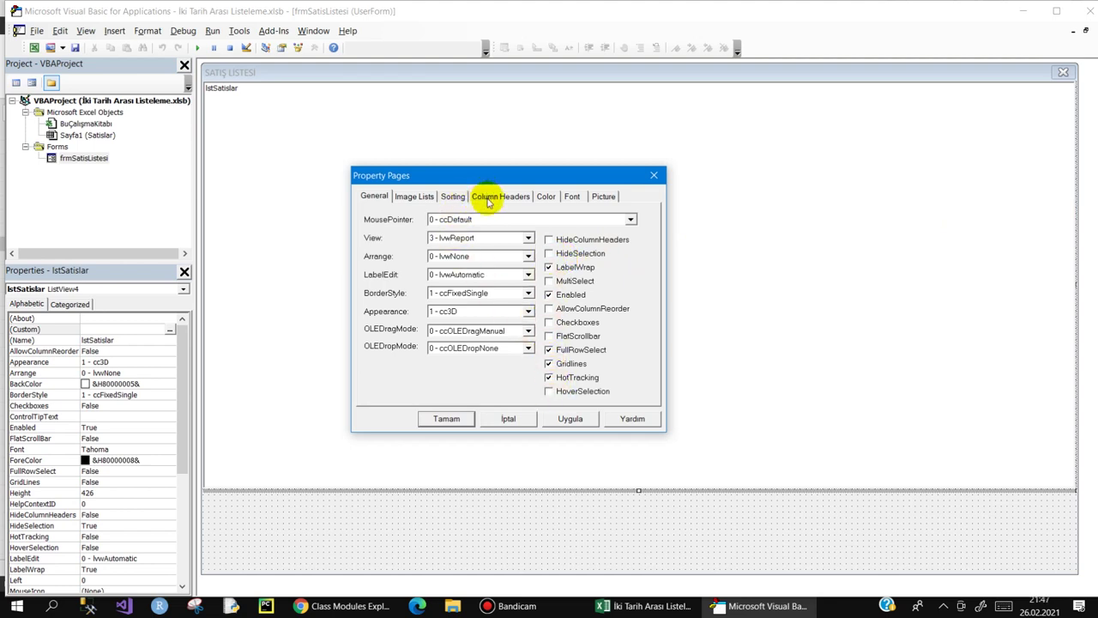
pyautogui.click(488, 199)
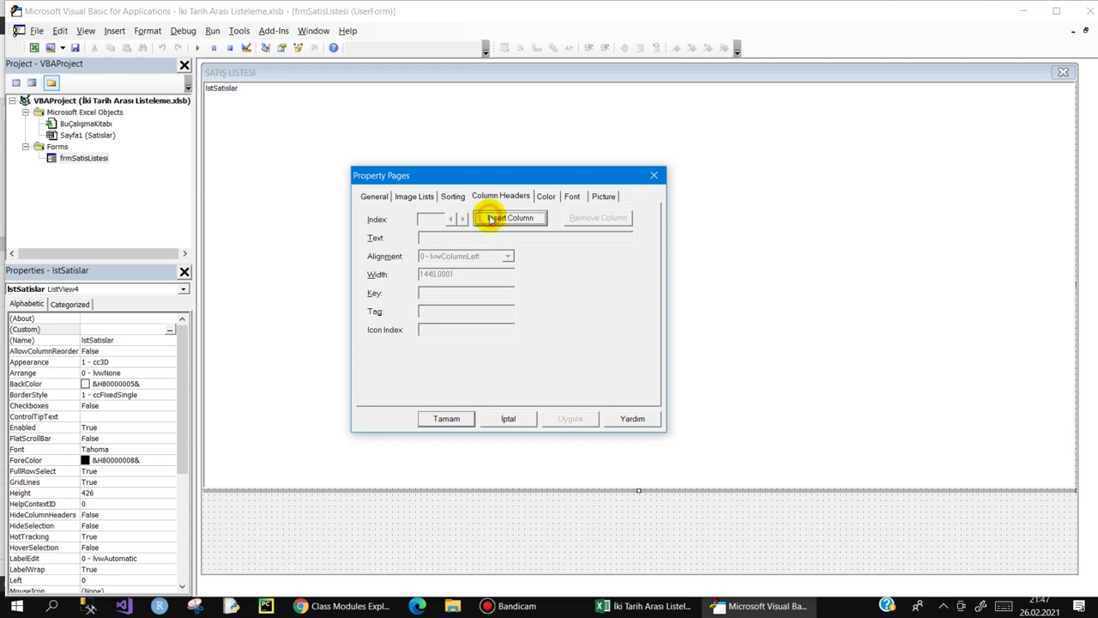
# - Add the Tarih column header with width 60, then a second Ürün Kodu header
pyautogui.click(490, 219)
pyautogui.click(433, 236)
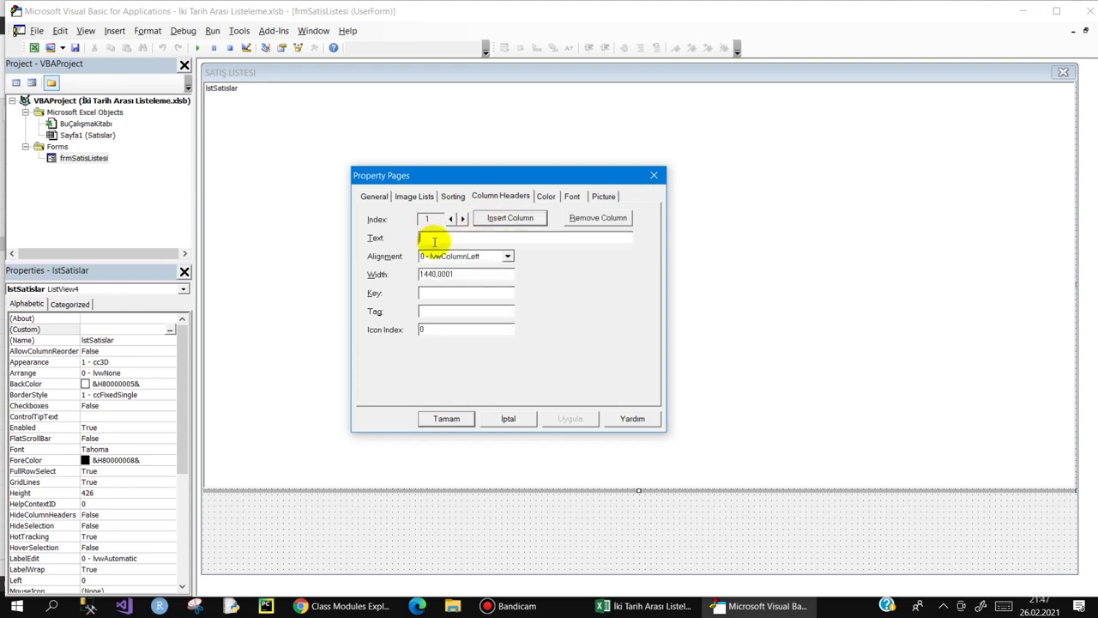
pyautogui.write('Tarih')
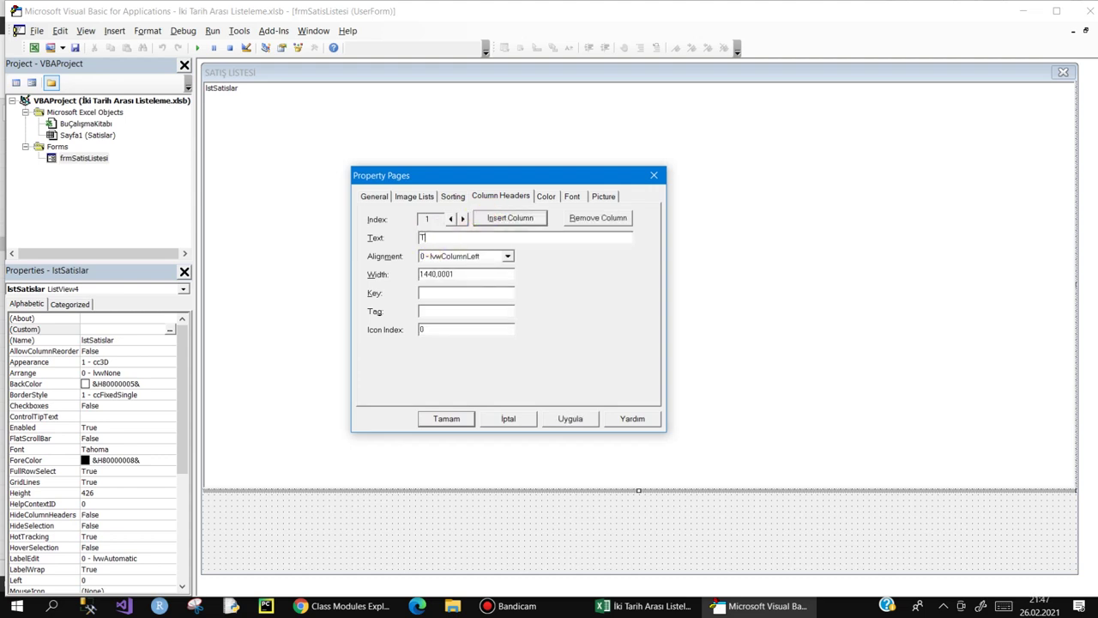
pyautogui.doubleClick(479, 273)
pyautogui.write('60')
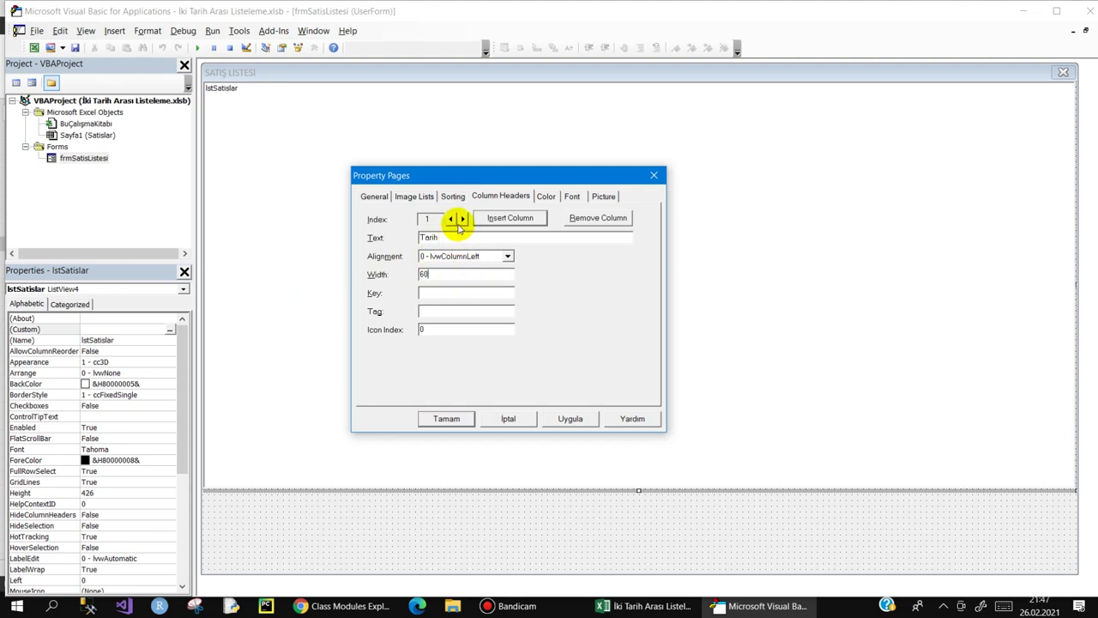
pyautogui.click(502, 220)
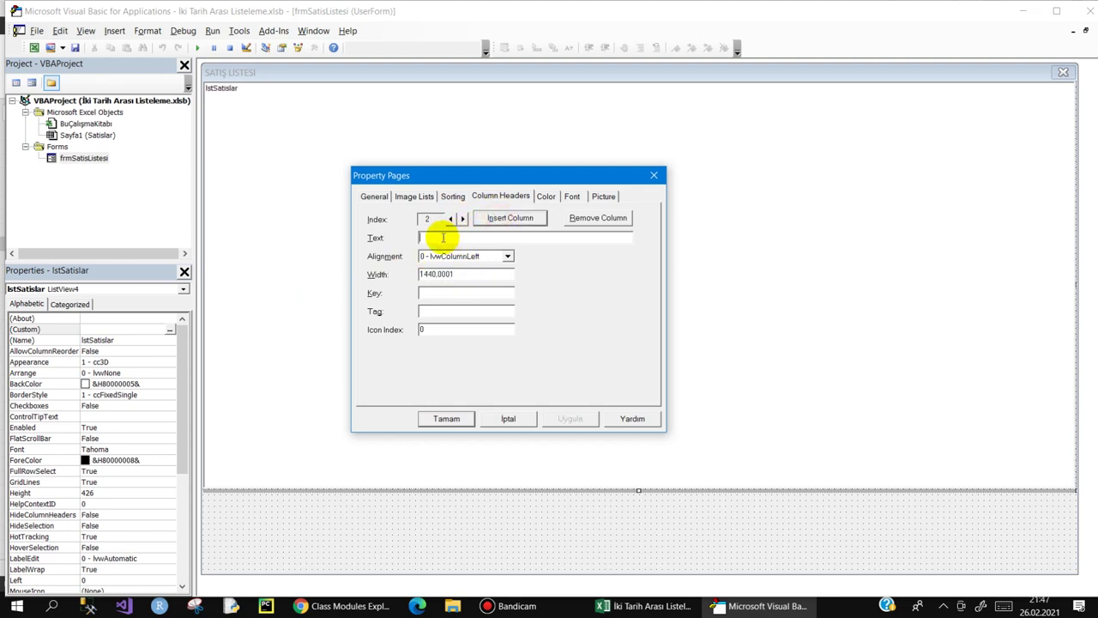
pyautogui.click(367, 21)
pyautogui.moveTo(367, 21); pyautogui.dragTo(368, 180)
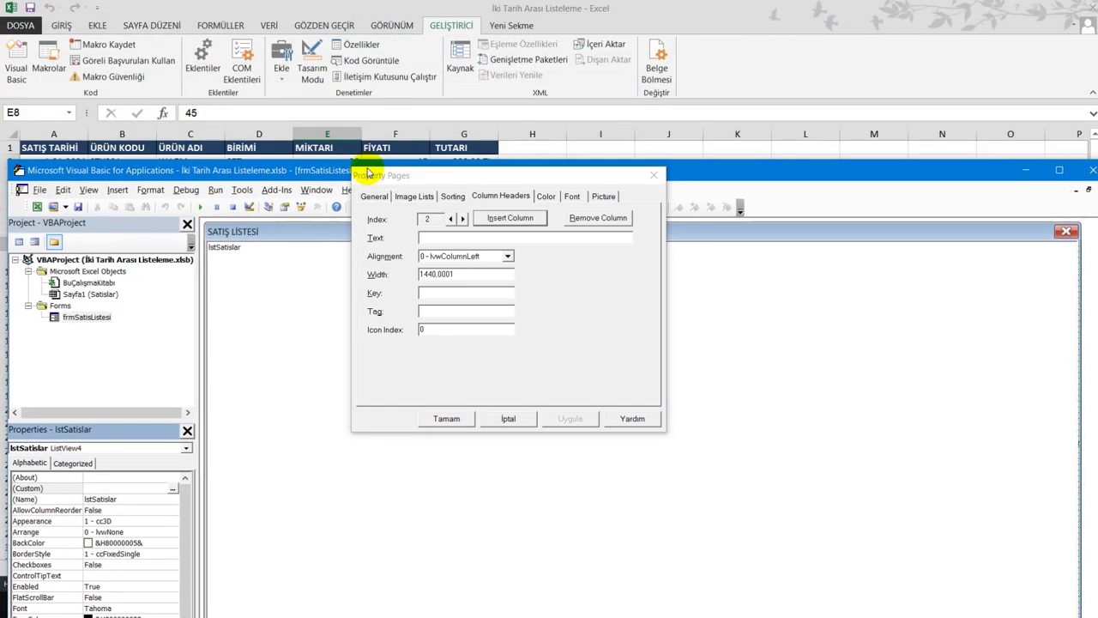
pyautogui.click(433, 239)
pyautogui.write('Ürün Kodu')
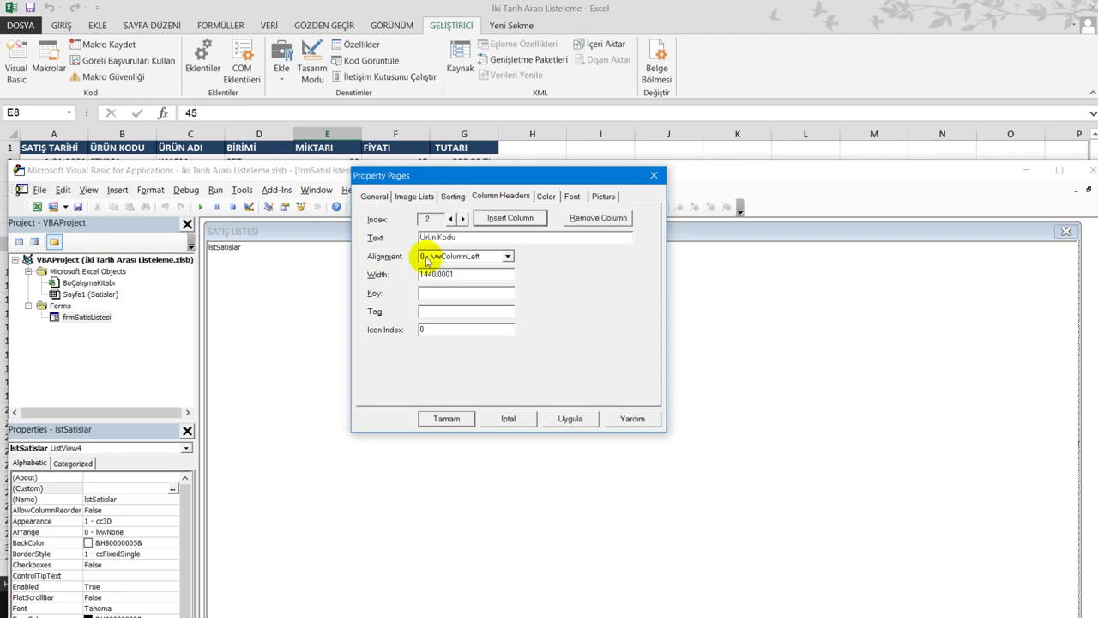
pyautogui.doubleClick(463, 275)
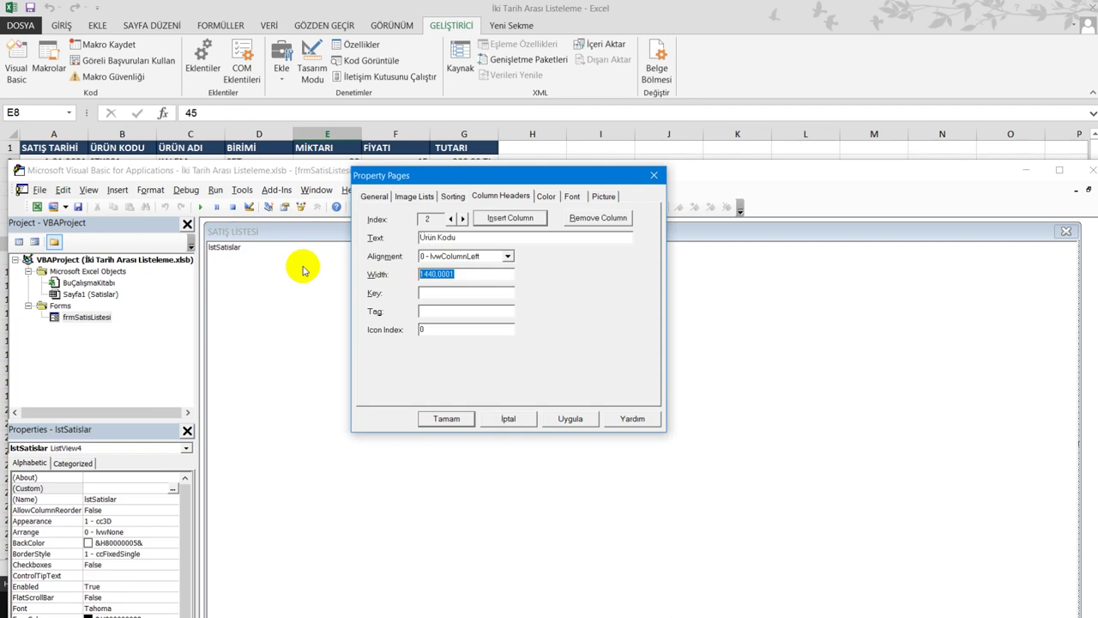
pyautogui.write('80')
# - Add the Ürün Adı, Birimi and Miktar column headers with their widths
pyautogui.click(500, 217)
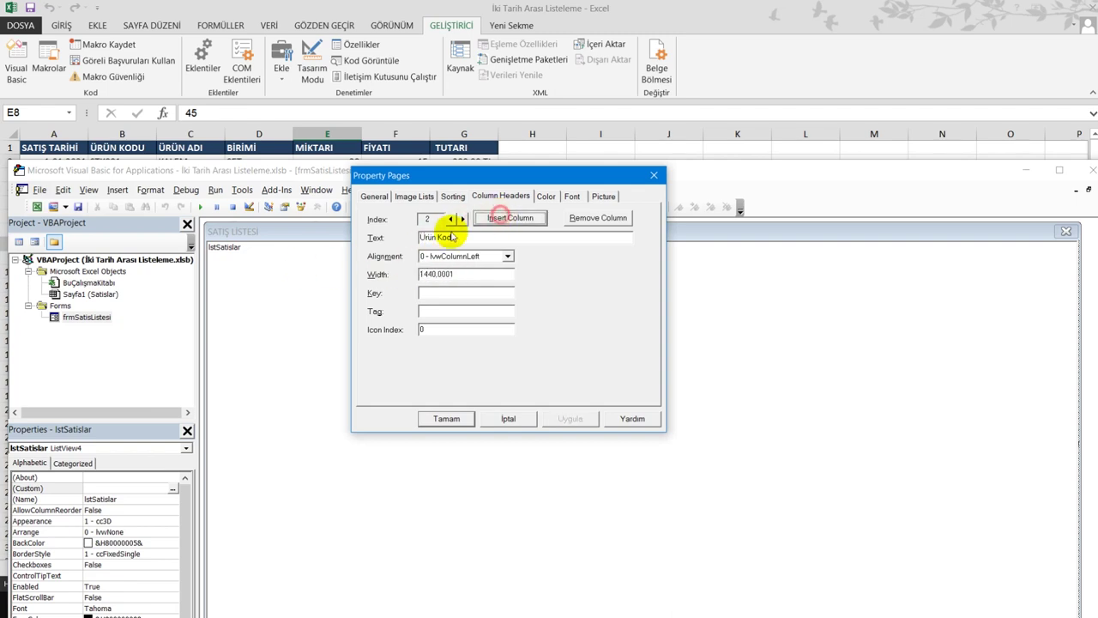
pyautogui.click(434, 238)
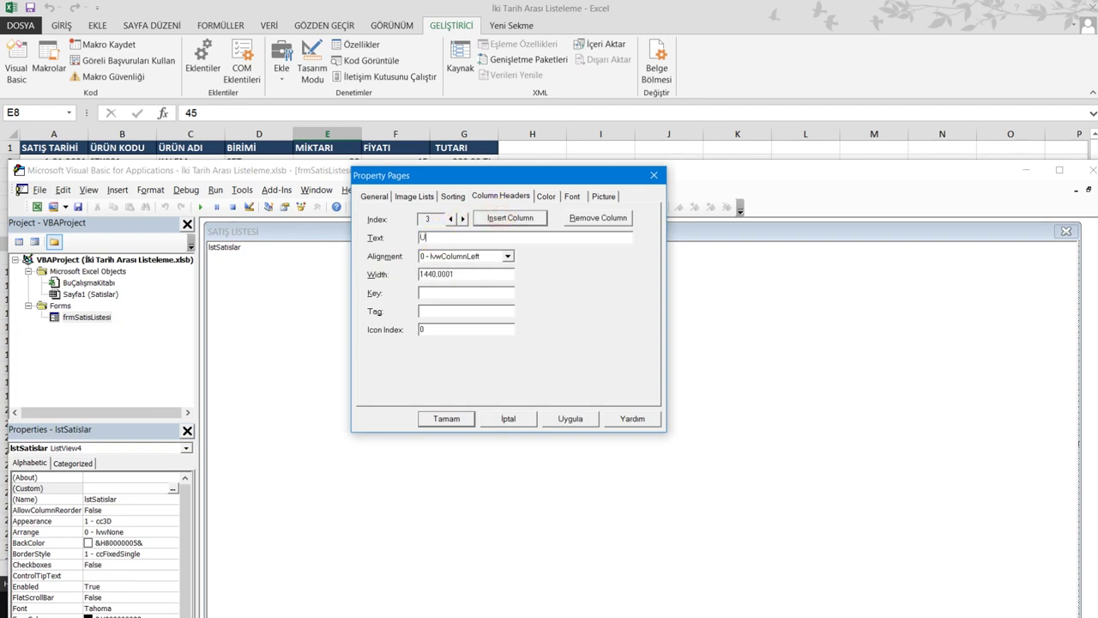
pyautogui.doubleClick(466, 273)
pyautogui.write('120')
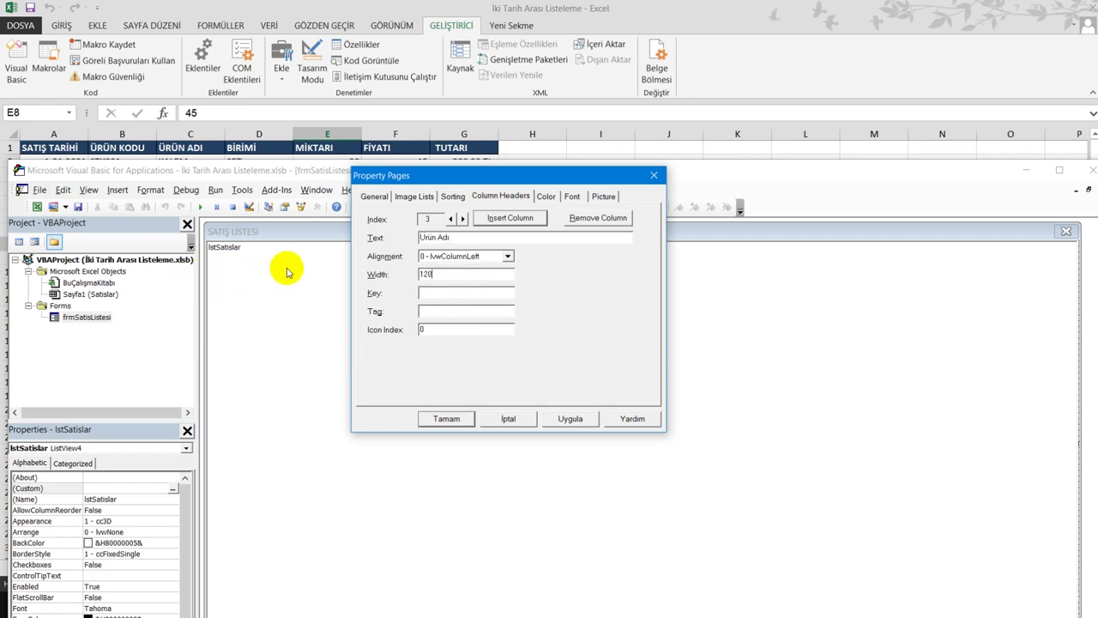
pyautogui.click(493, 219)
pyautogui.write('Birimi')
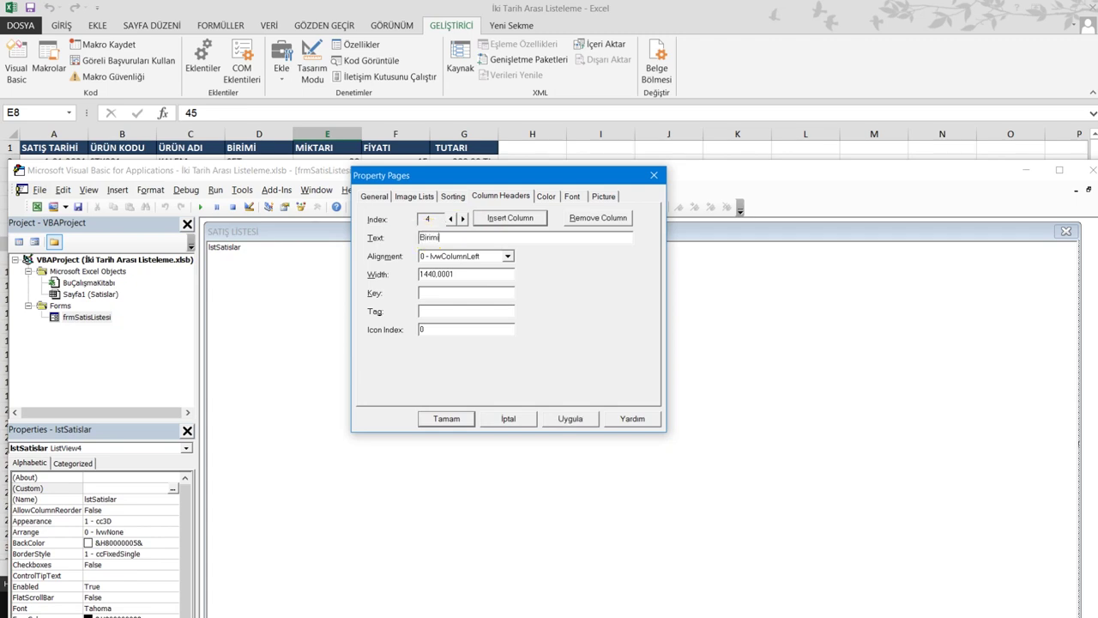
pyautogui.doubleClick(475, 273)
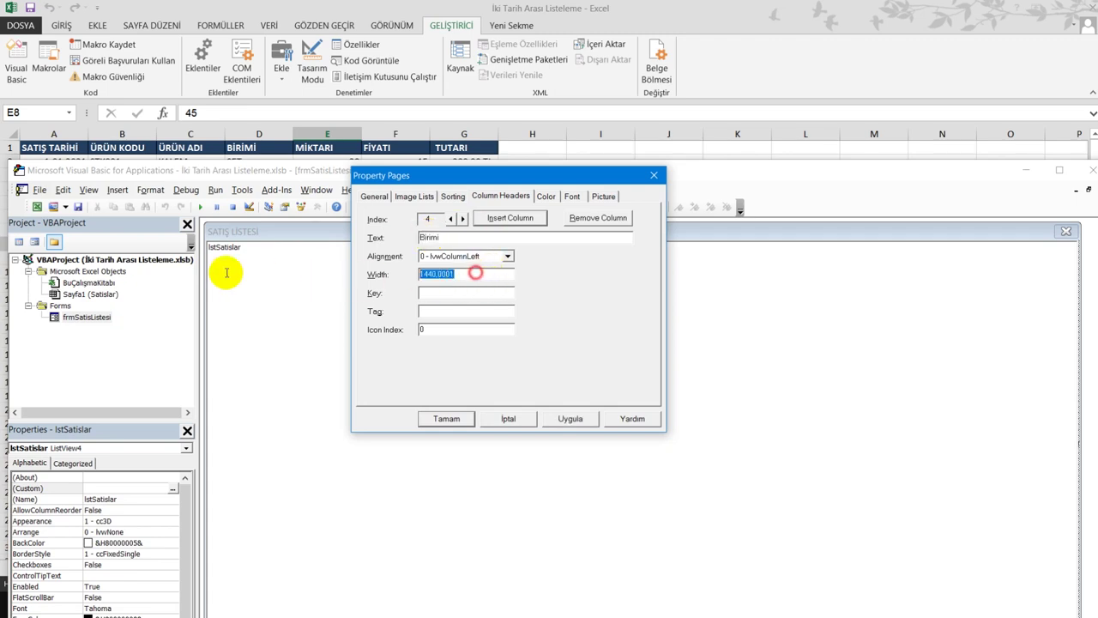
pyautogui.write('40')
pyautogui.click(494, 218)
pyautogui.write('Miktar')
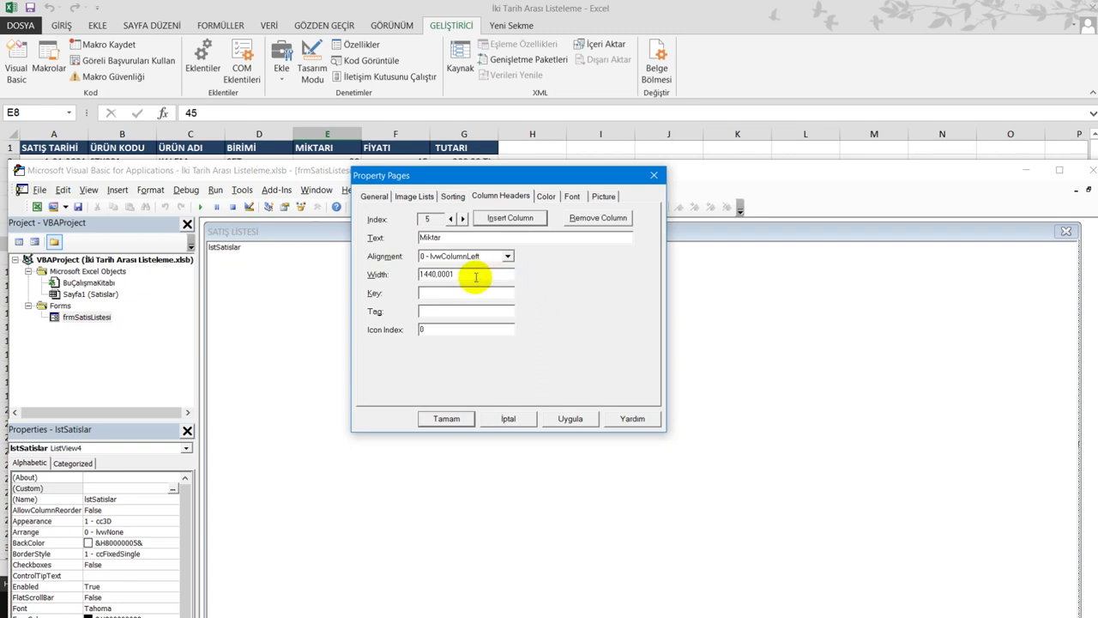
pyautogui.doubleClick(474, 274)
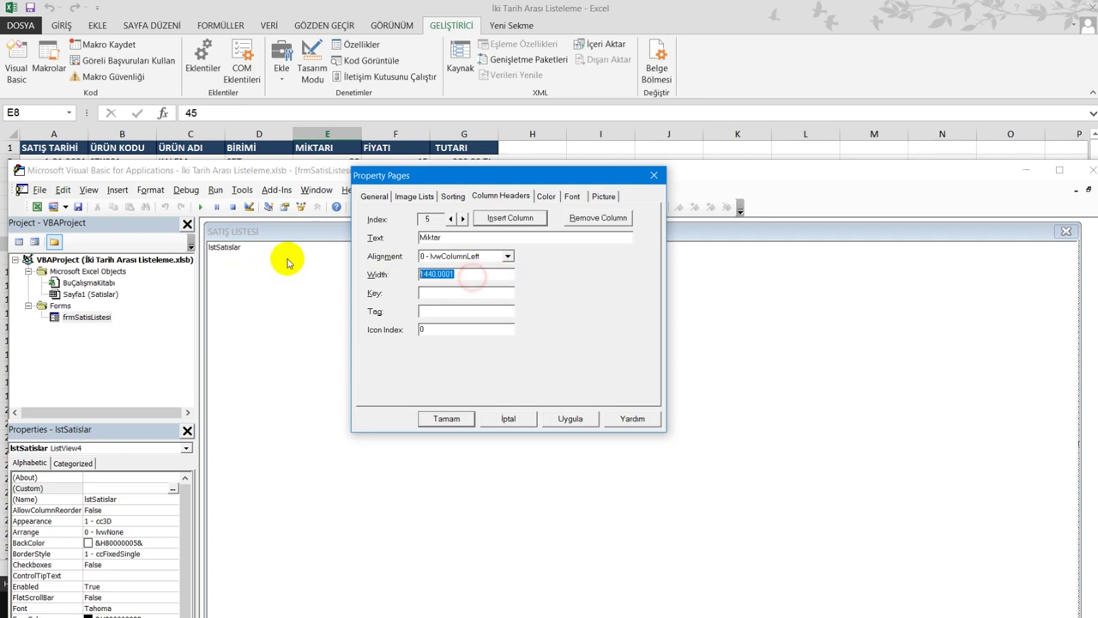
pyautogui.write('50')
# - Add the Fiyat (width 80) and Tutar (width 100) headers and close the property pages
pyautogui.click(498, 219)
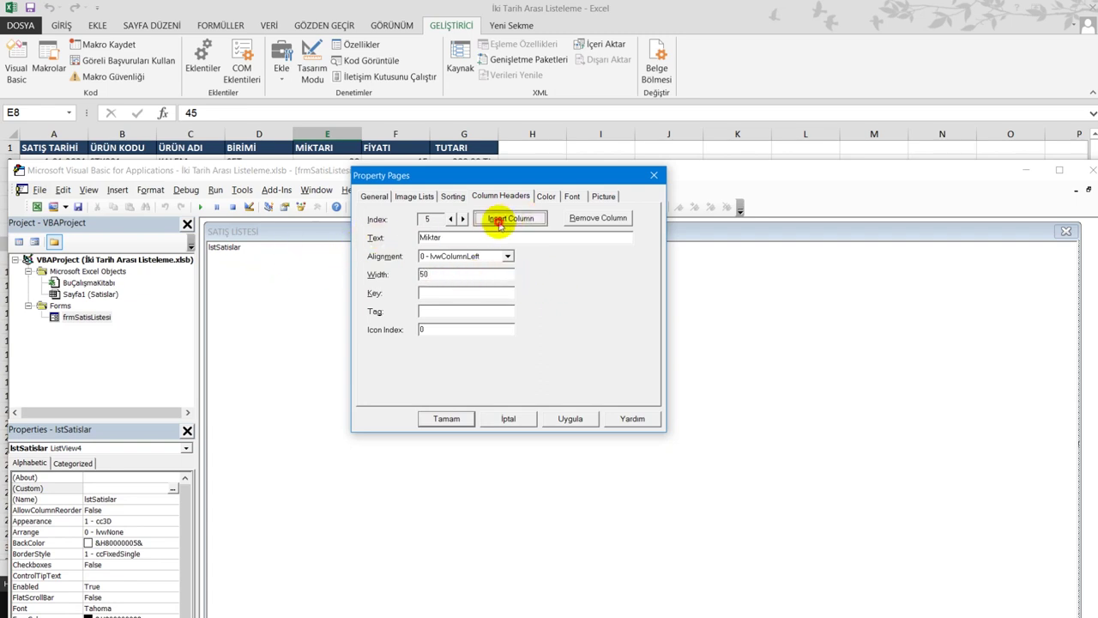
pyautogui.click(426, 239)
pyautogui.write('Fiyat')
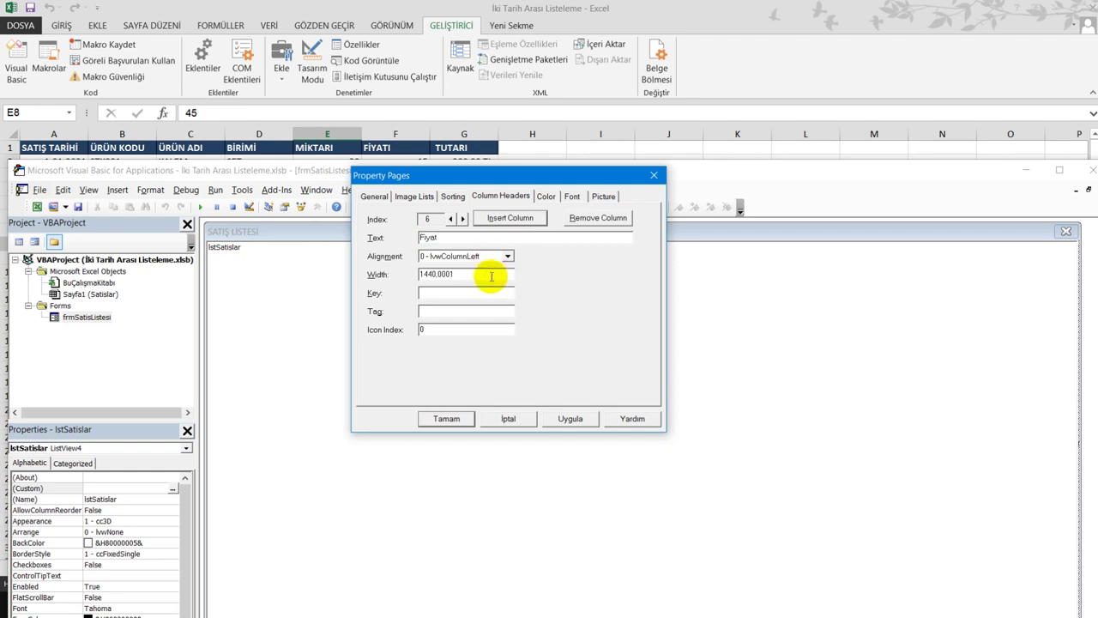
pyautogui.doubleClick(488, 275)
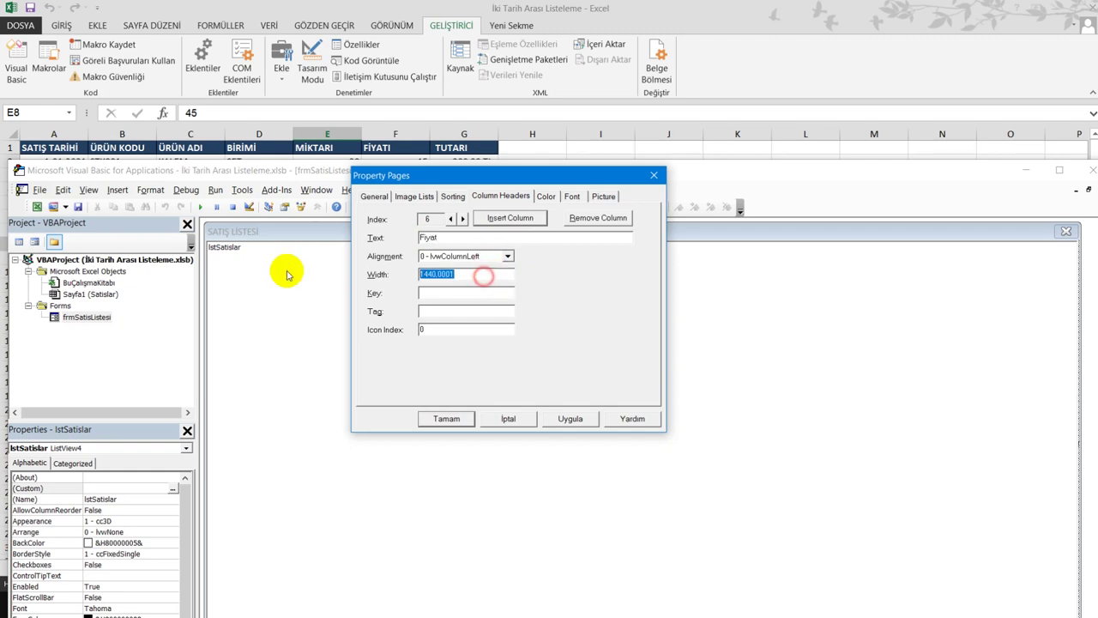
pyautogui.write('80')
pyautogui.click(506, 218)
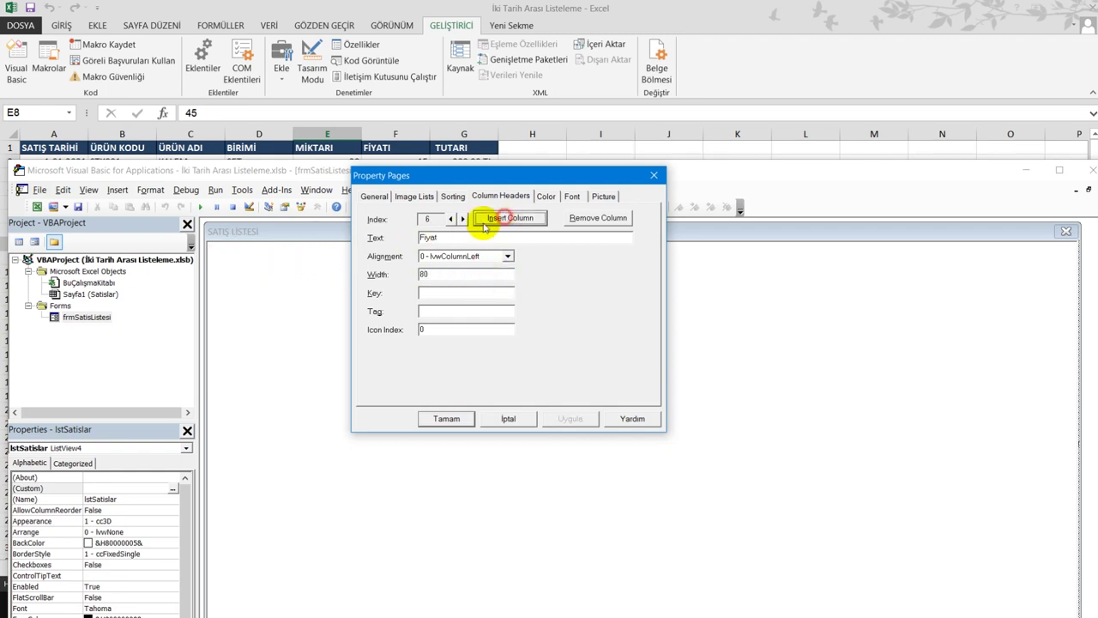
pyautogui.click(434, 240)
pyautogui.write('Tutar')
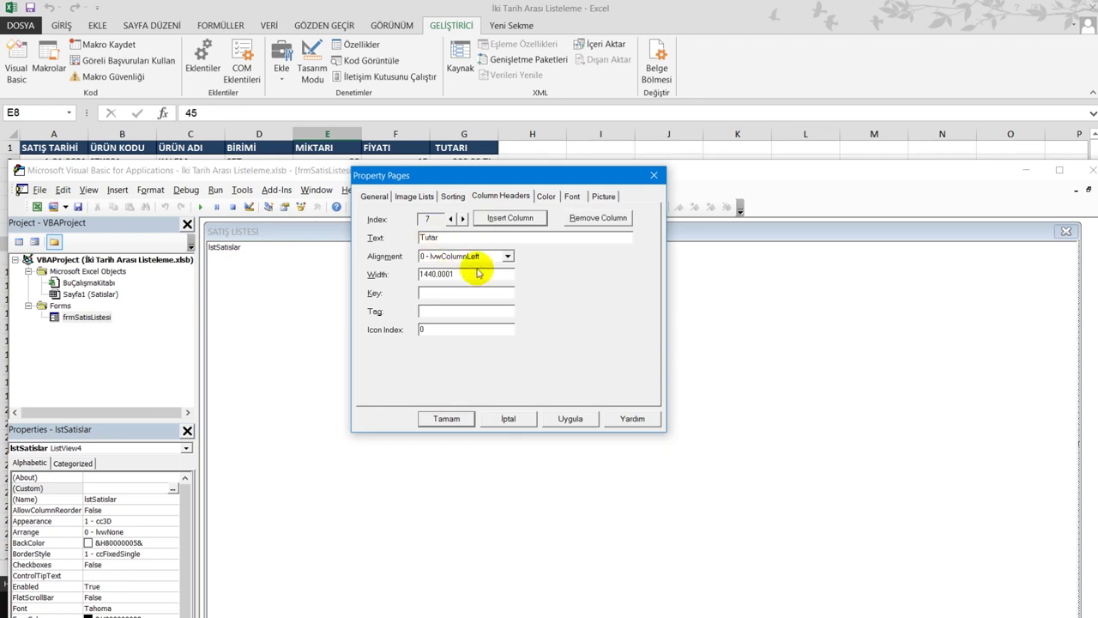
pyautogui.doubleClick(472, 273)
pyautogui.write('100')
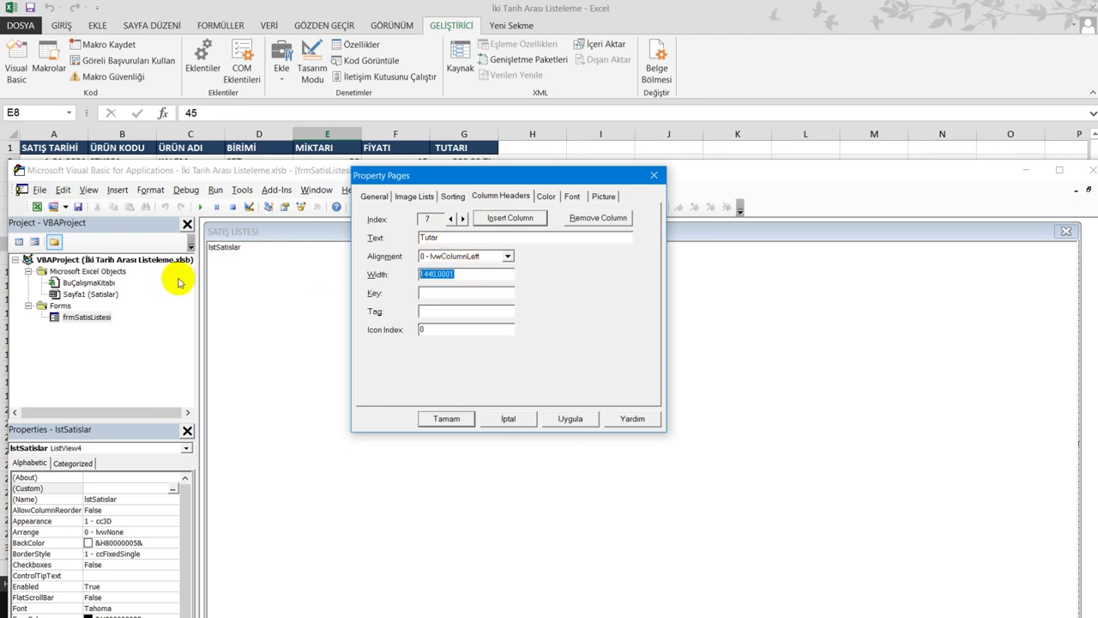
pyautogui.click(440, 419)
# - Test-run the SATIŞ LİSTESİ form to preview its column headers, then maximize the editor
pyautogui.click(404, 230)
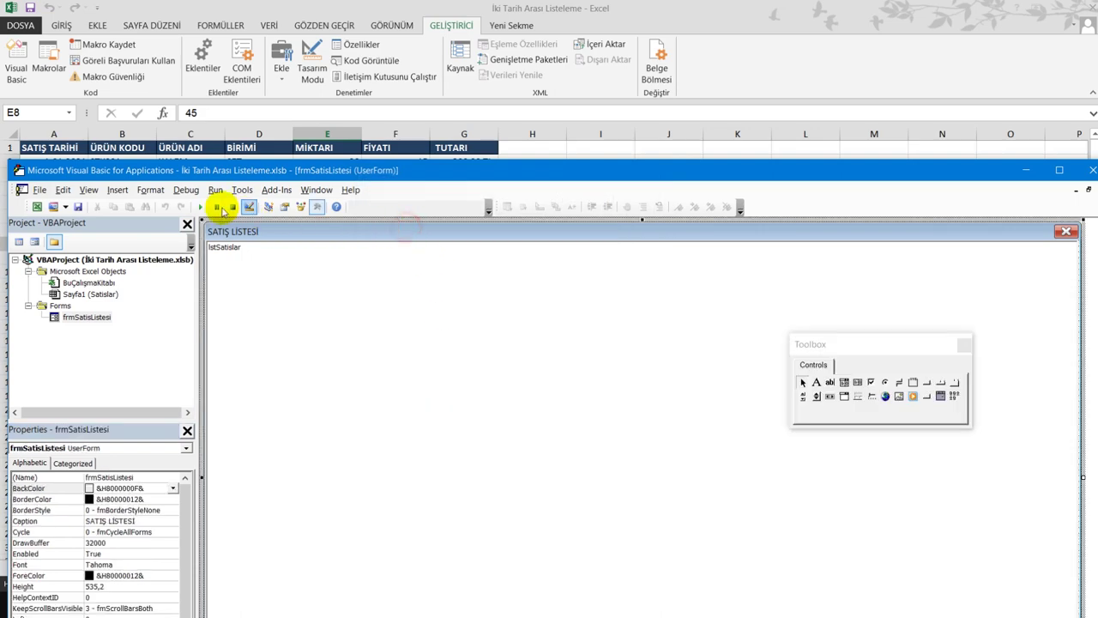
pyautogui.click(200, 209)
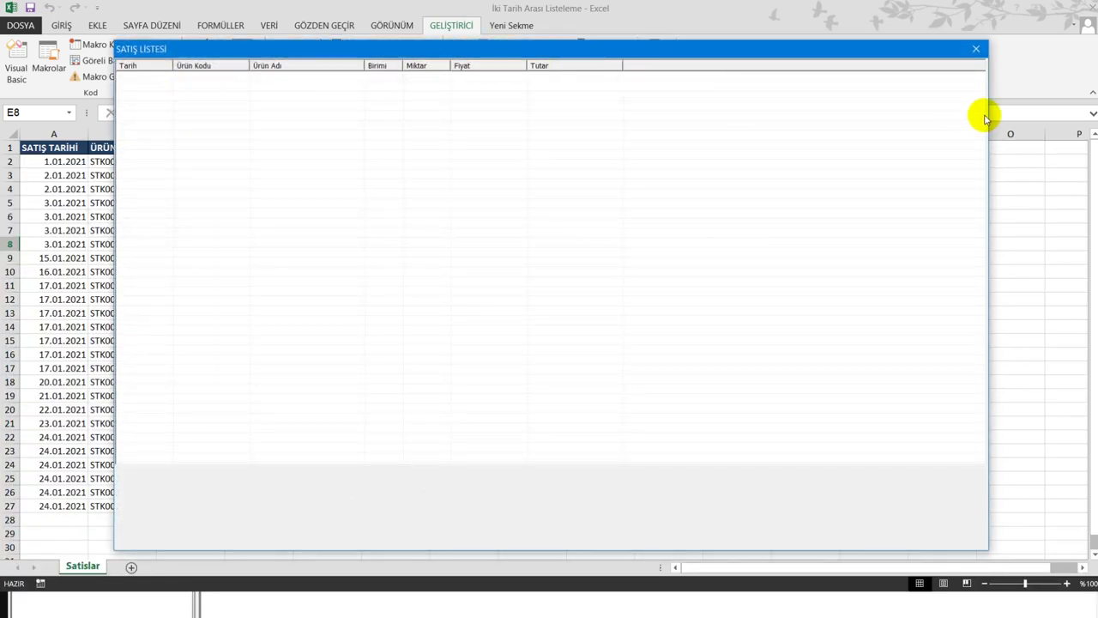
pyautogui.click(976, 49)
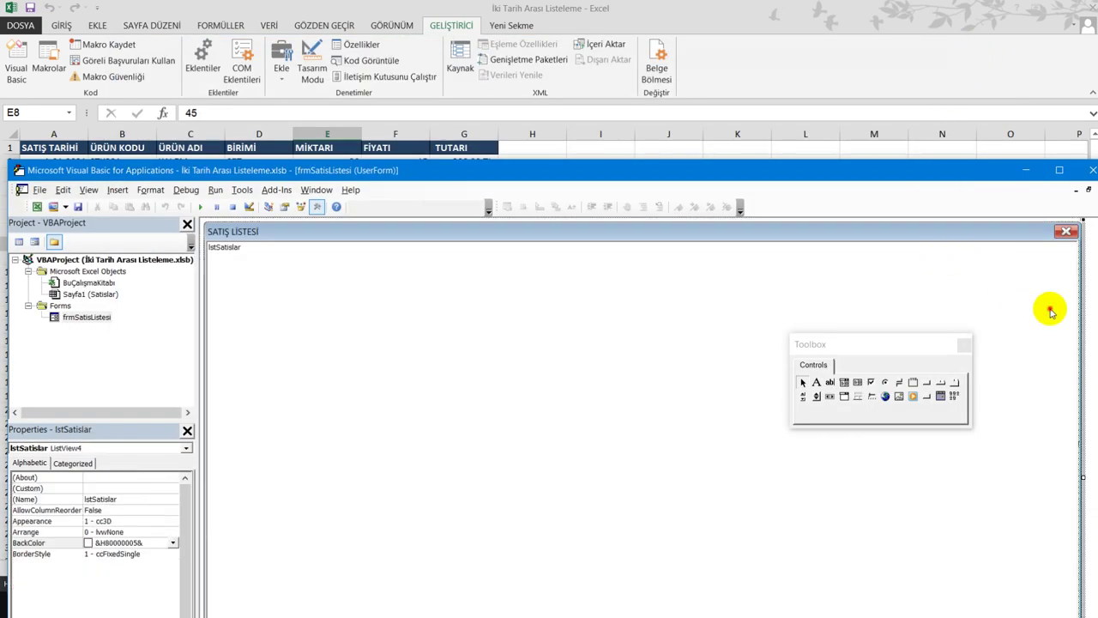
pyautogui.doubleClick(889, 168)
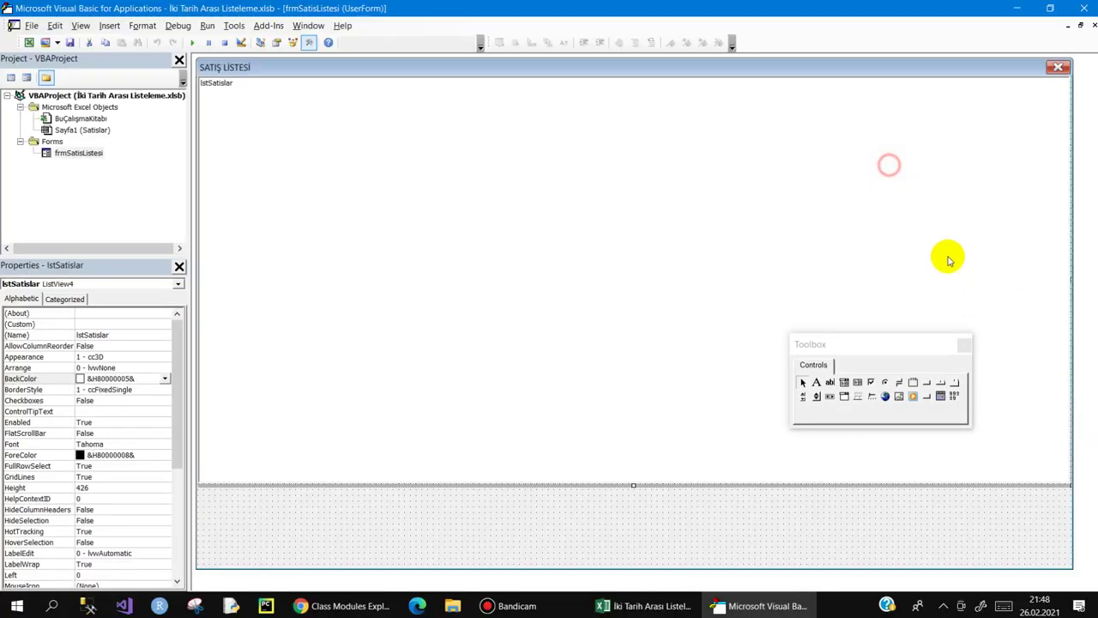
# - Set the lstSatislar Width property to 700
pyautogui.click(1003, 260)
pyautogui.click(591, 282)
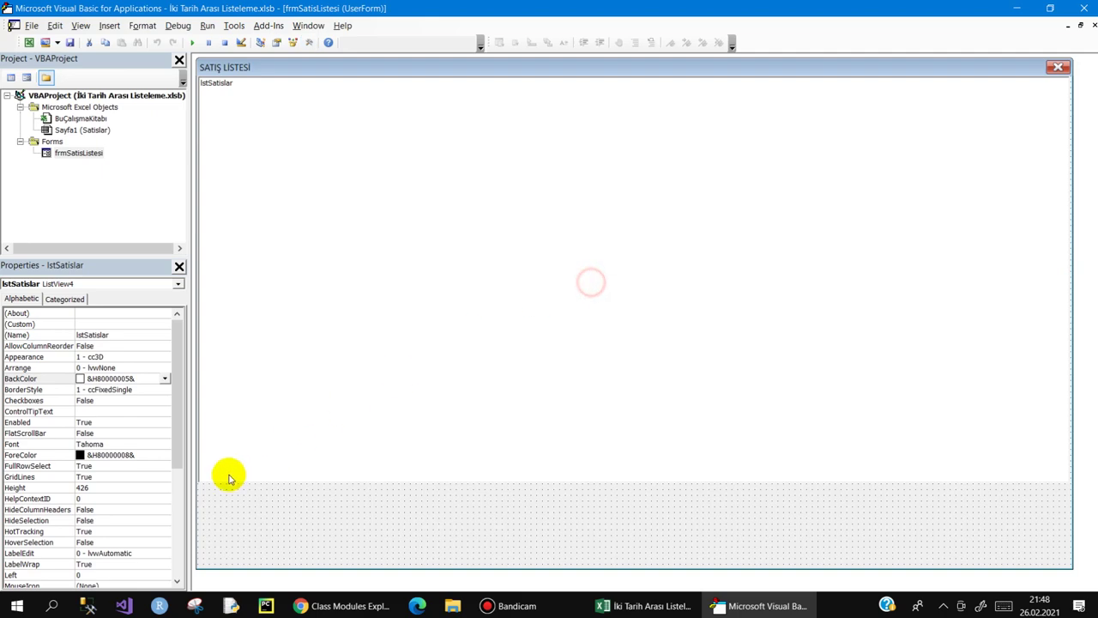
pyautogui.click(179, 420)
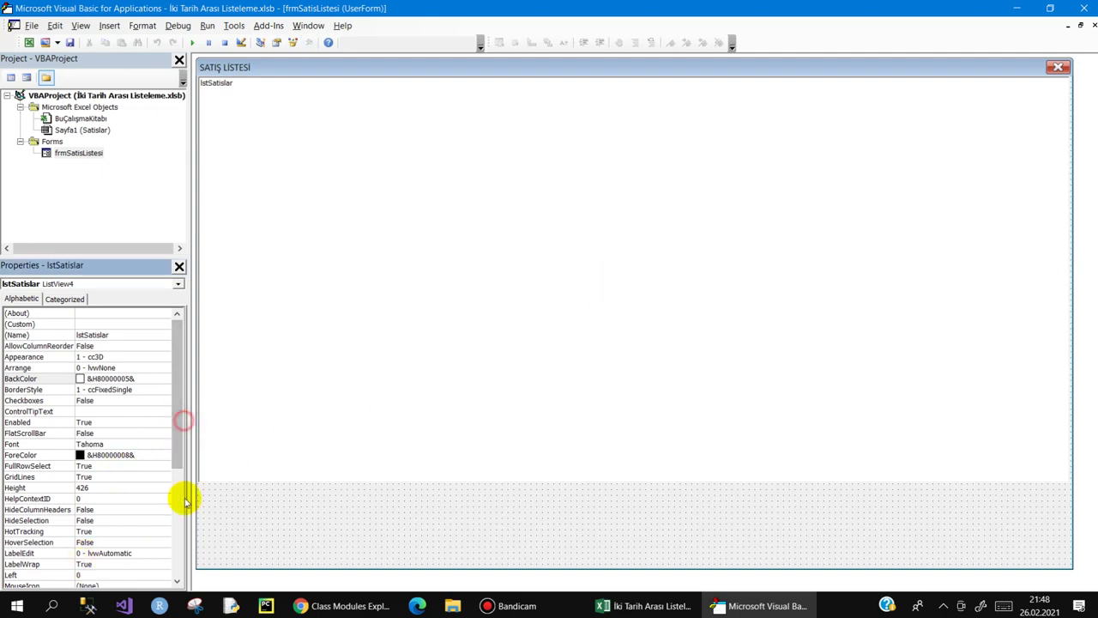
pyautogui.moveTo(174, 422); pyautogui.dragTo(91, 543)
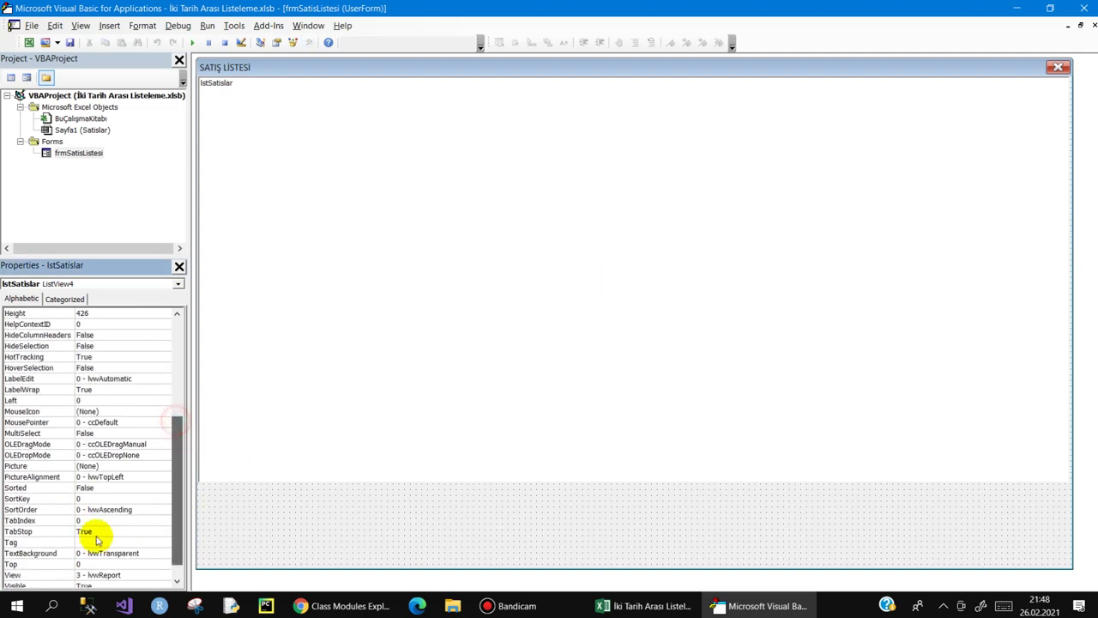
pyautogui.click(177, 510)
pyautogui.click(257, 432)
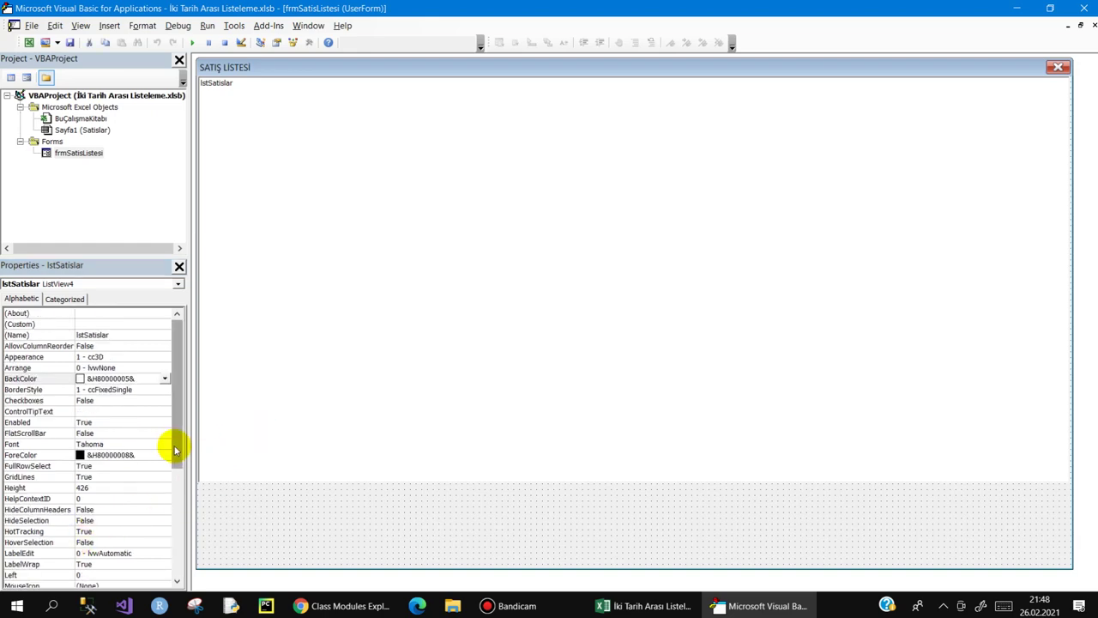
pyautogui.moveTo(177, 443); pyautogui.dragTo(175, 574)
pyautogui.click(52, 575)
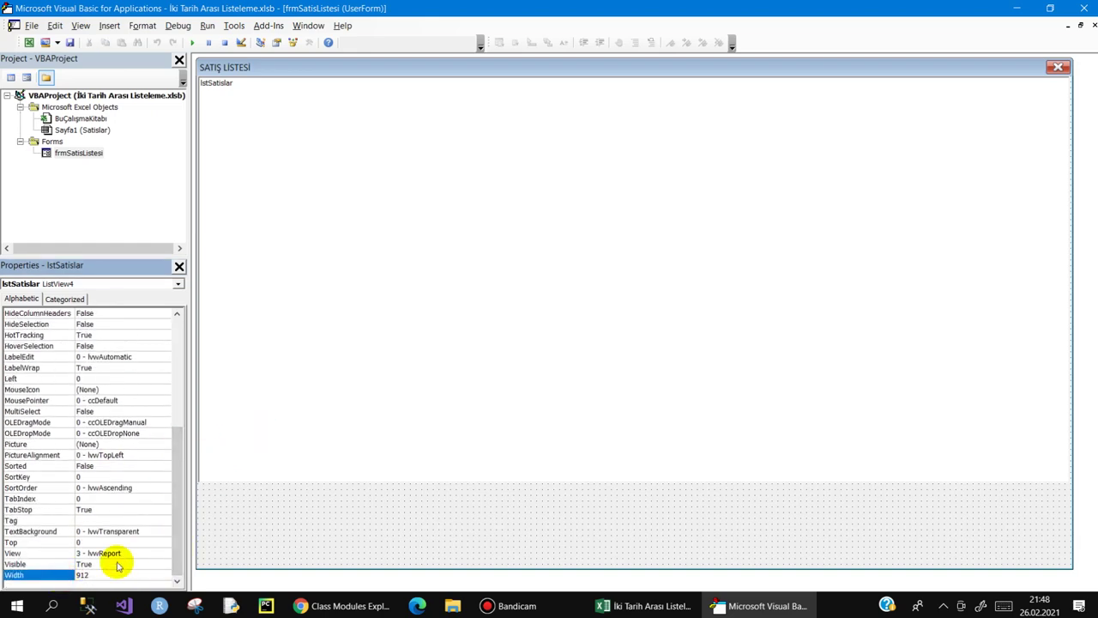
pyautogui.write('0')
pyautogui.press('Return')
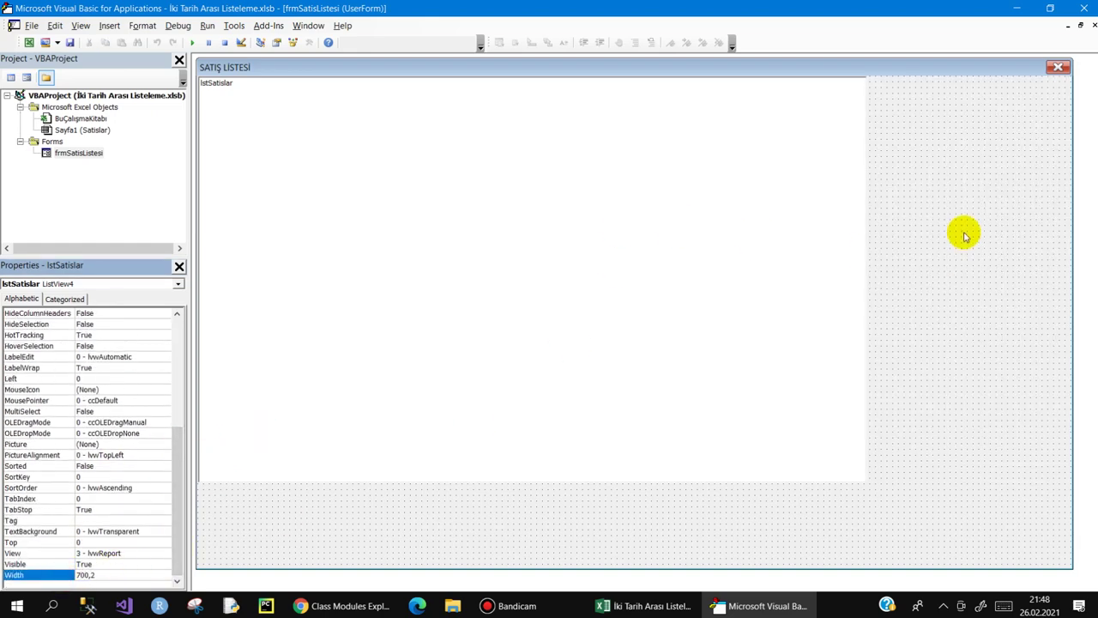
# - Run the form again to check the narrower list
pyautogui.click(964, 226)
pyautogui.click(192, 42)
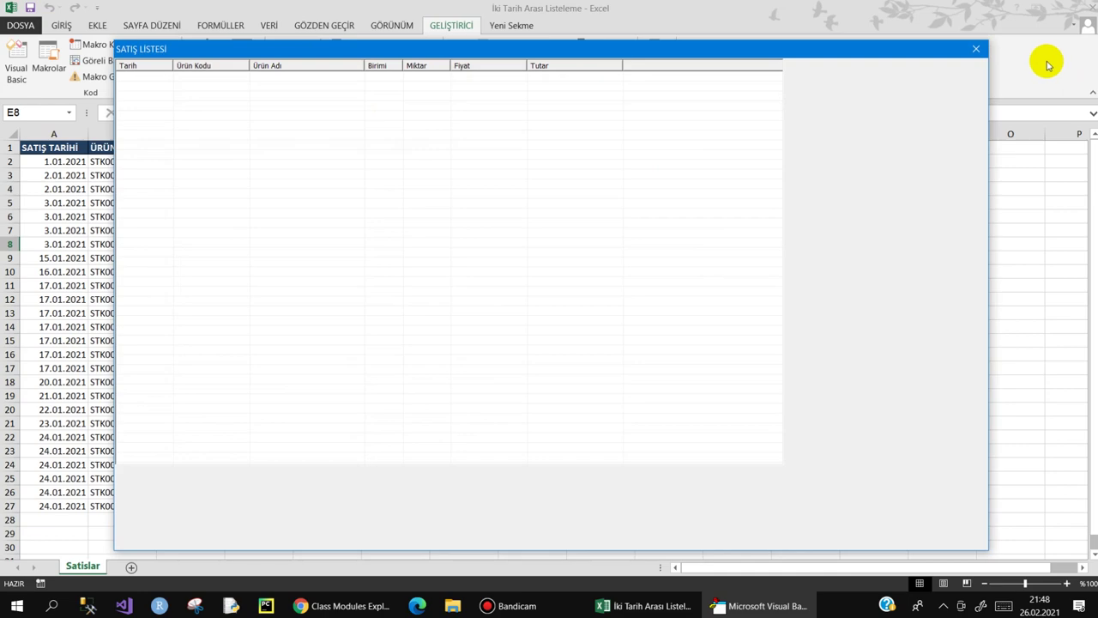
pyautogui.click(976, 49)
pyautogui.click(367, 155)
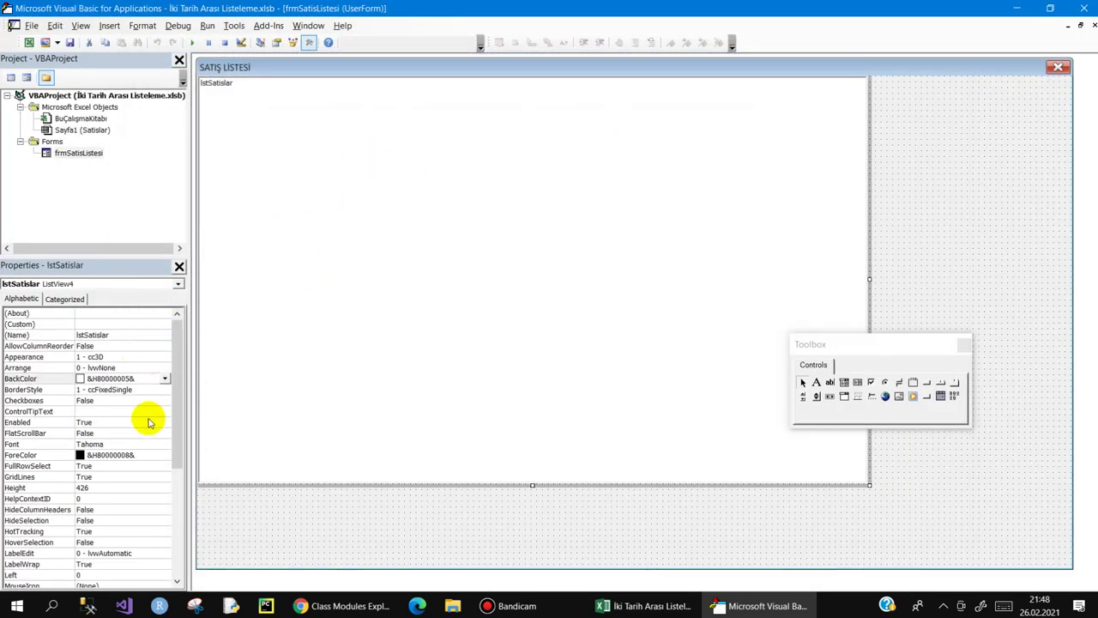
# - Change the lstSatislar font to Calibri and test-run the form
pyautogui.click(121, 443)
pyautogui.click(164, 444)
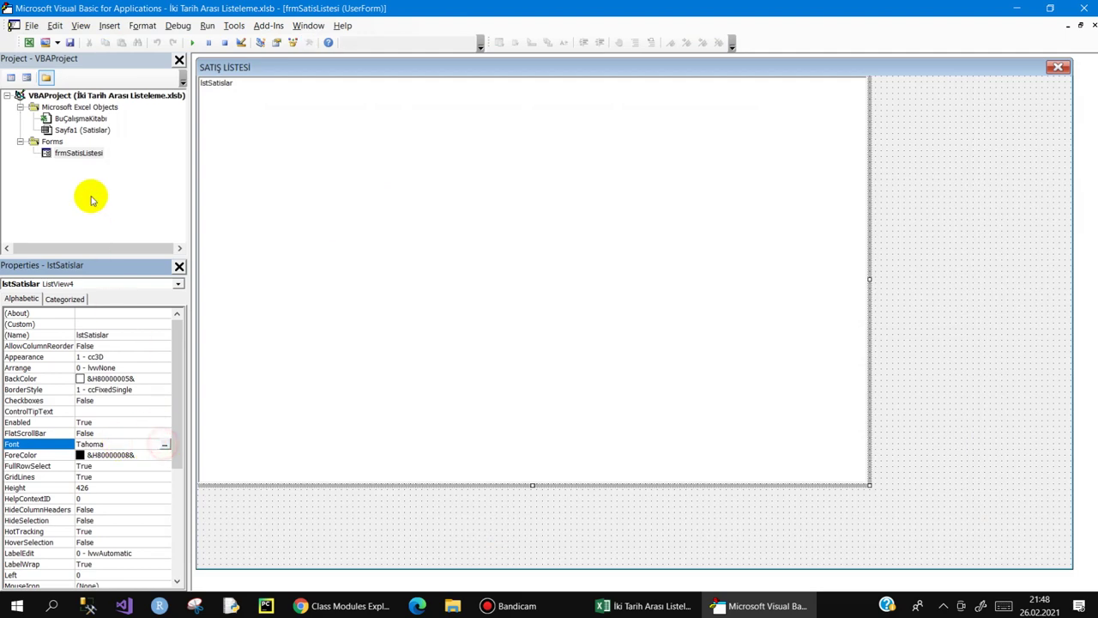
pyautogui.write('c')
pyautogui.click(69, 146)
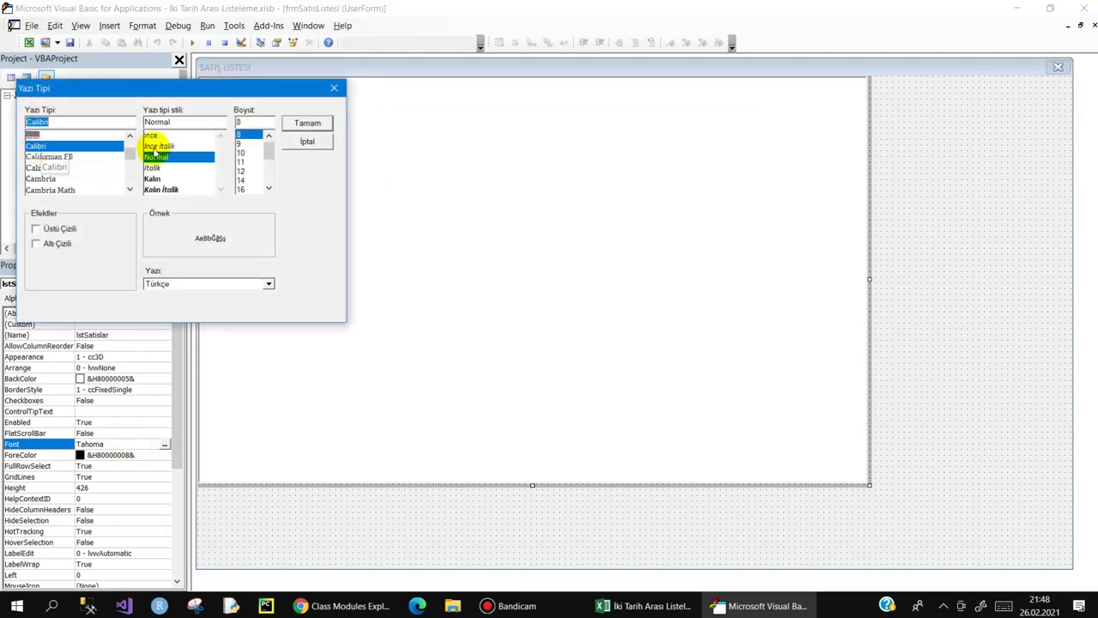
pyautogui.click(305, 122)
pyautogui.click(978, 151)
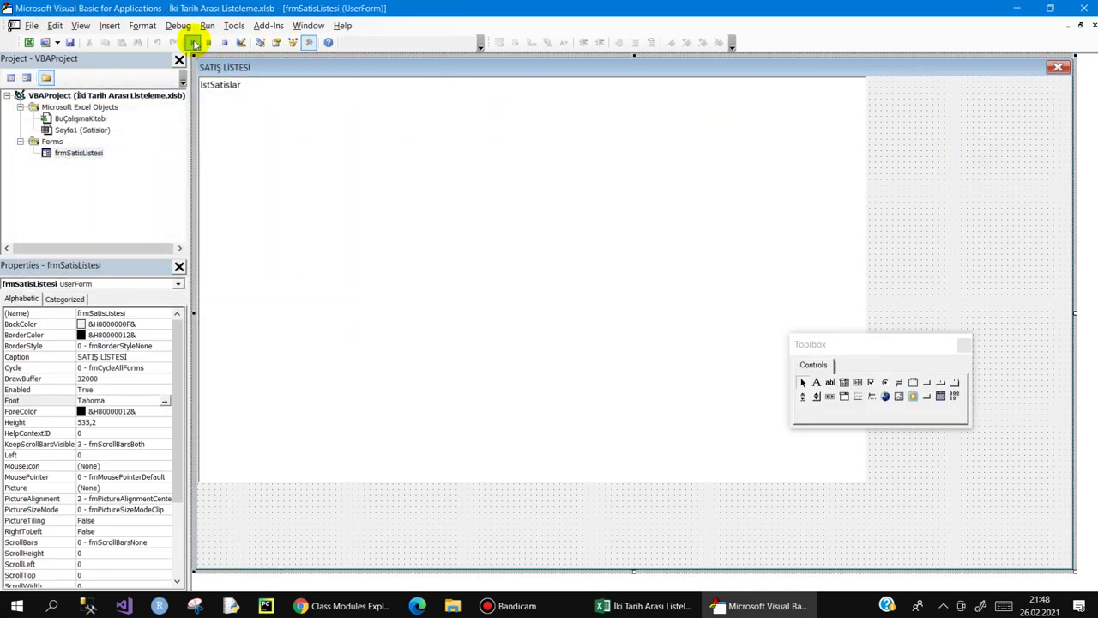
pyautogui.click(192, 42)
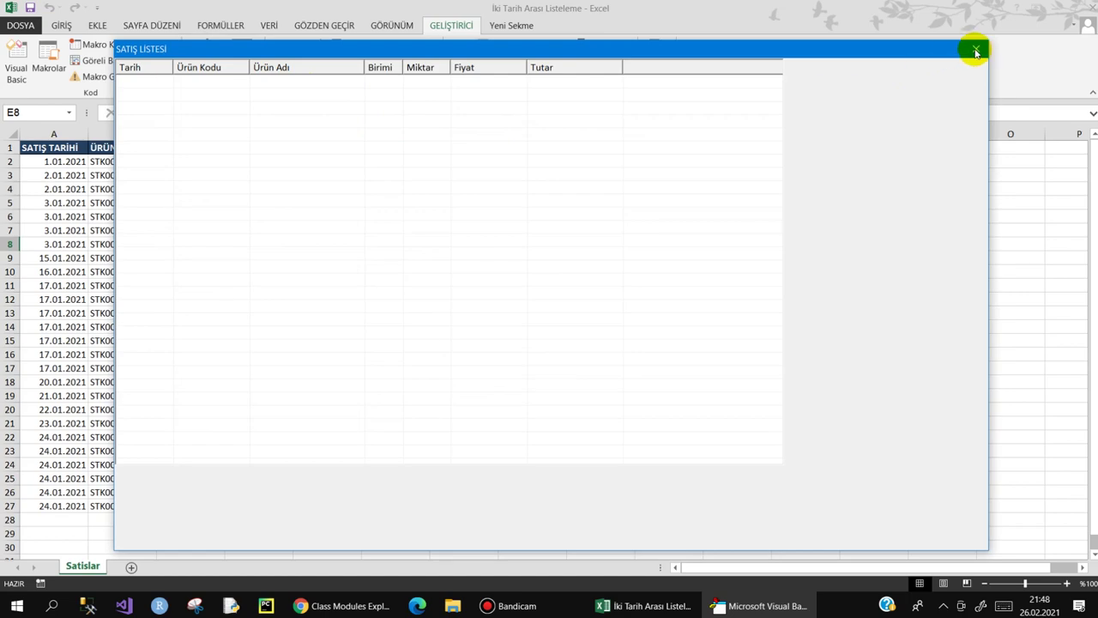
pyautogui.click(977, 52)
# - Widen the Ürün Adı column header to 120 and run the form to check it
pyautogui.click(392, 142)
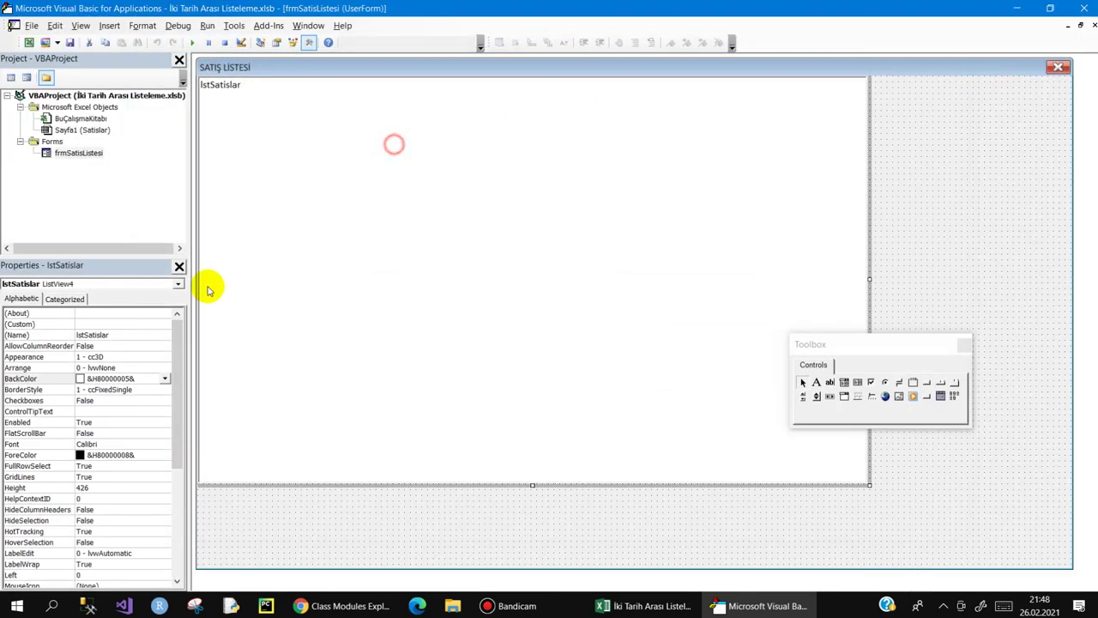
pyautogui.click(163, 324)
pyautogui.click(163, 325)
pyautogui.click(501, 195)
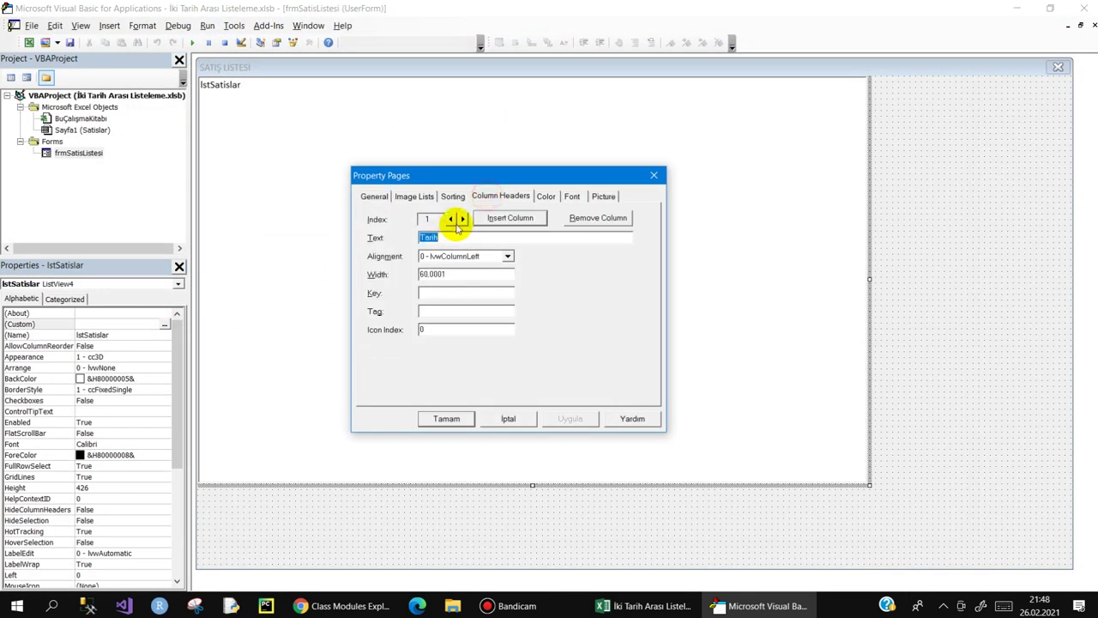
pyautogui.click(463, 219)
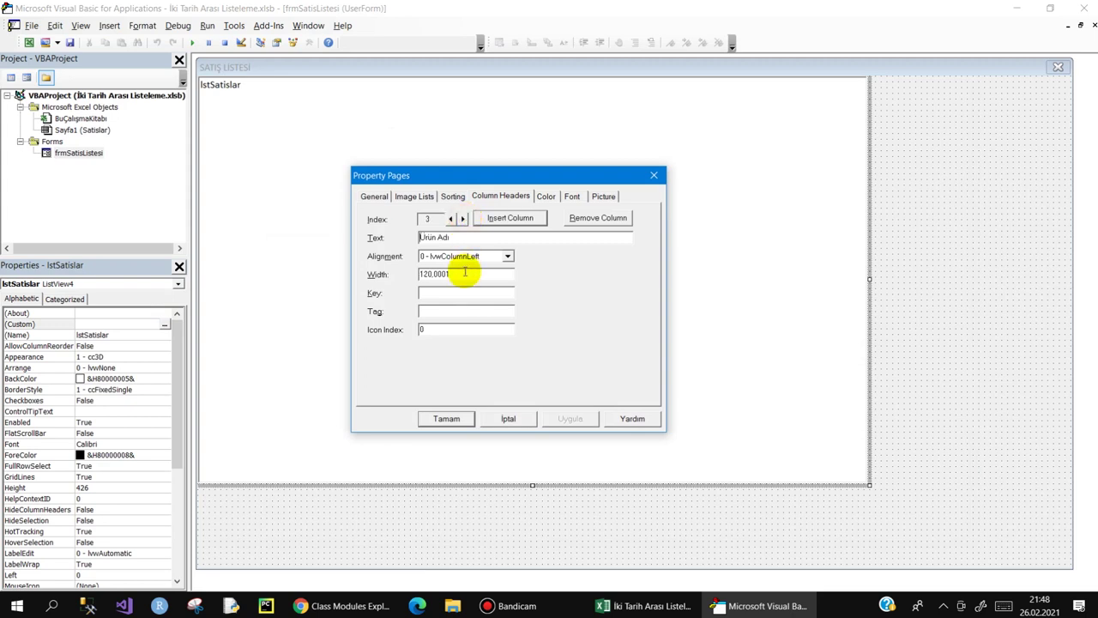
pyautogui.moveTo(468, 274); pyautogui.dragTo(355, 275)
pyautogui.write('180')
pyautogui.press('Return')
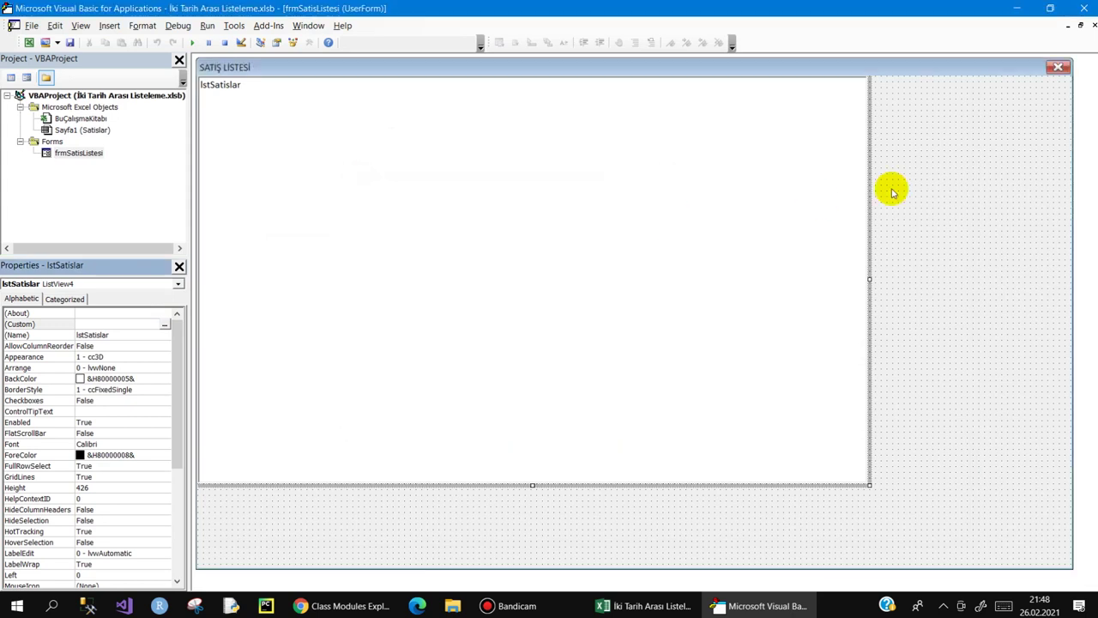
pyautogui.click(941, 177)
pyautogui.click(194, 43)
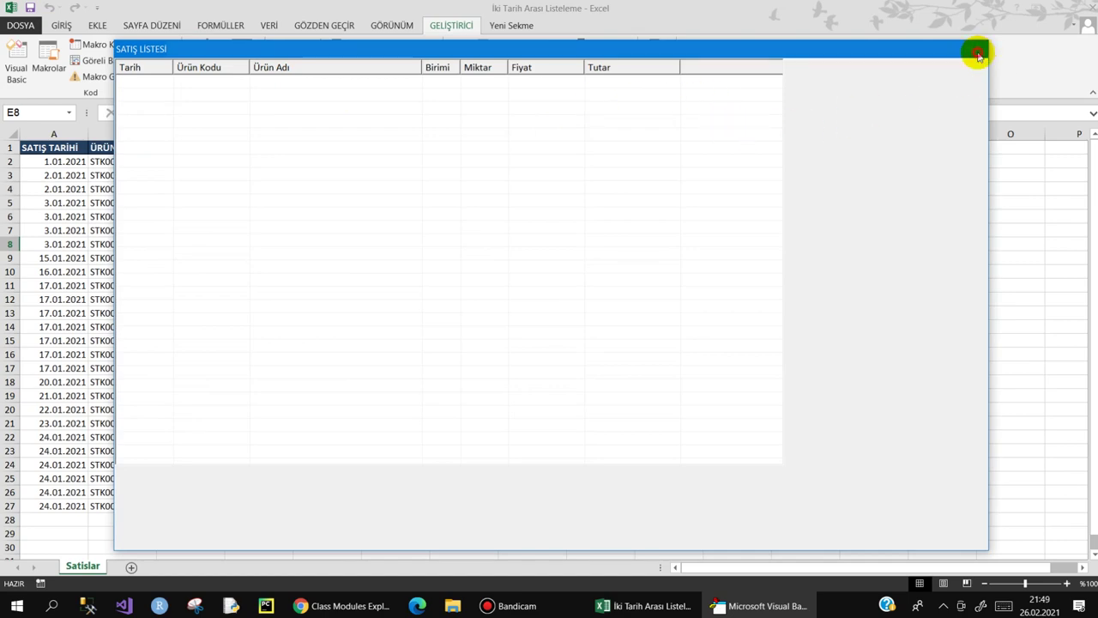
# - Narrow the lstSatislar list from its right side and test-run the form twice
pyautogui.click(975, 49)
pyautogui.click(750, 166)
pyautogui.moveTo(871, 279); pyautogui.dragTo(783, 279)
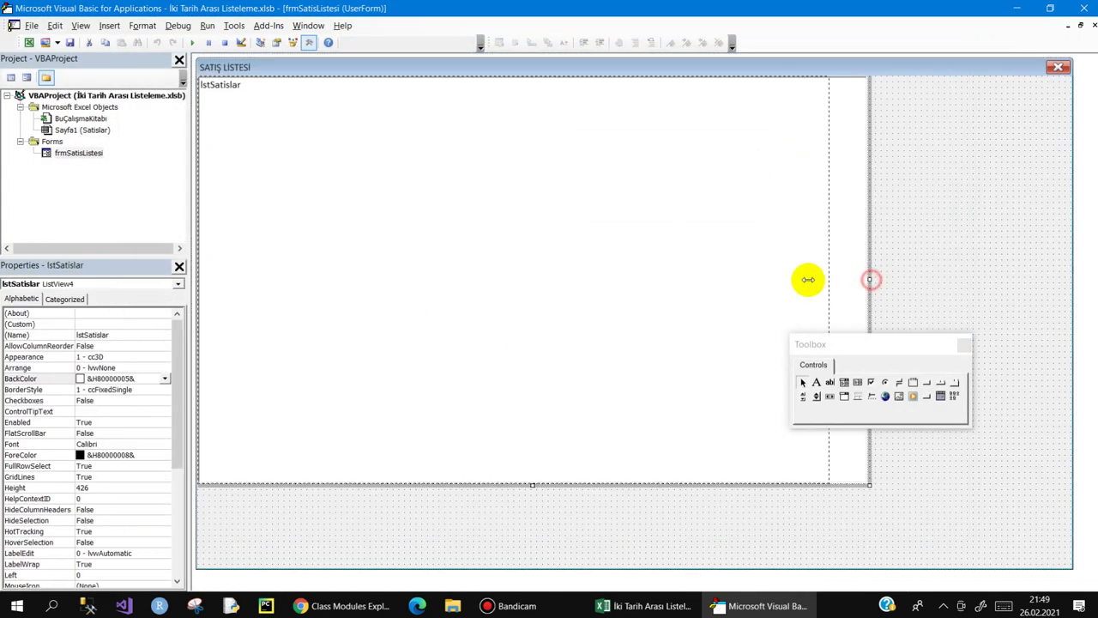
pyautogui.click(870, 258)
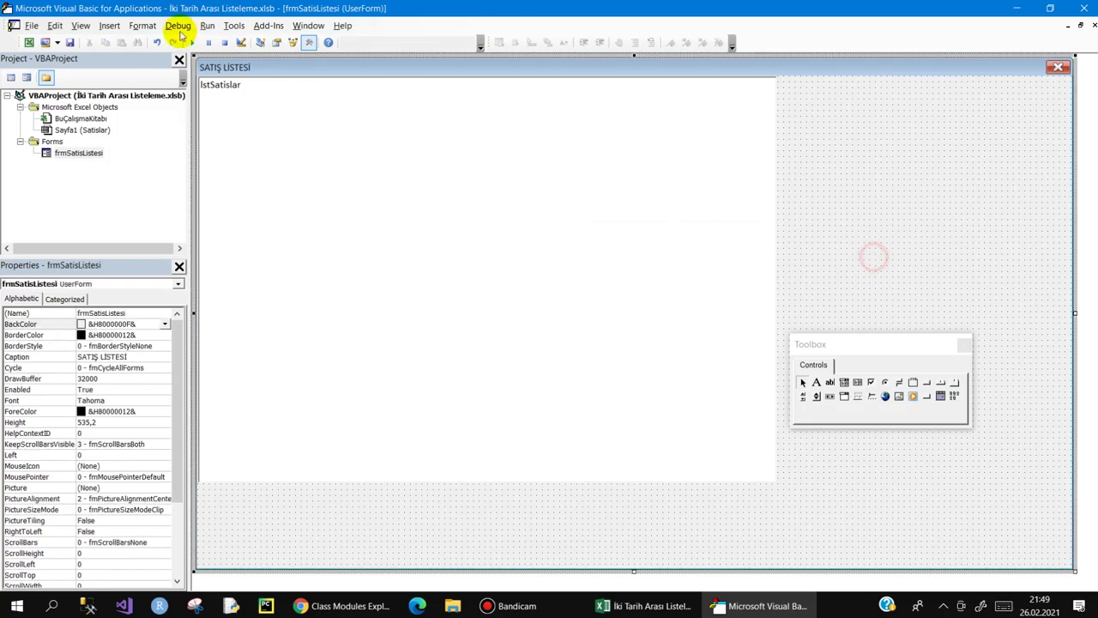
pyautogui.click(193, 42)
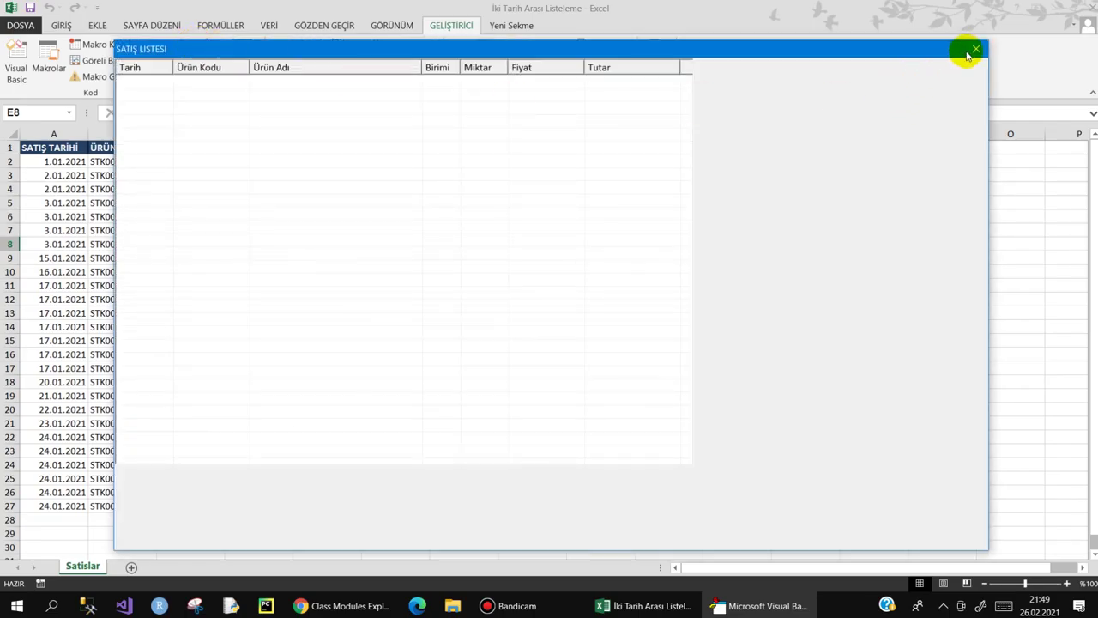
pyautogui.click(970, 49)
pyautogui.click(725, 190)
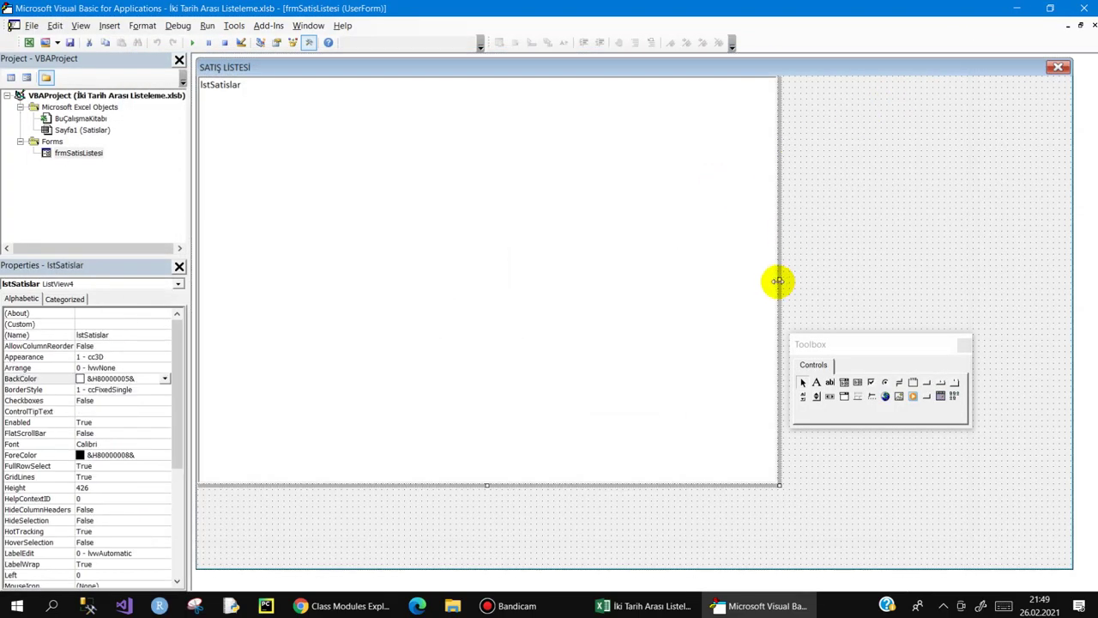
pyautogui.click(825, 253)
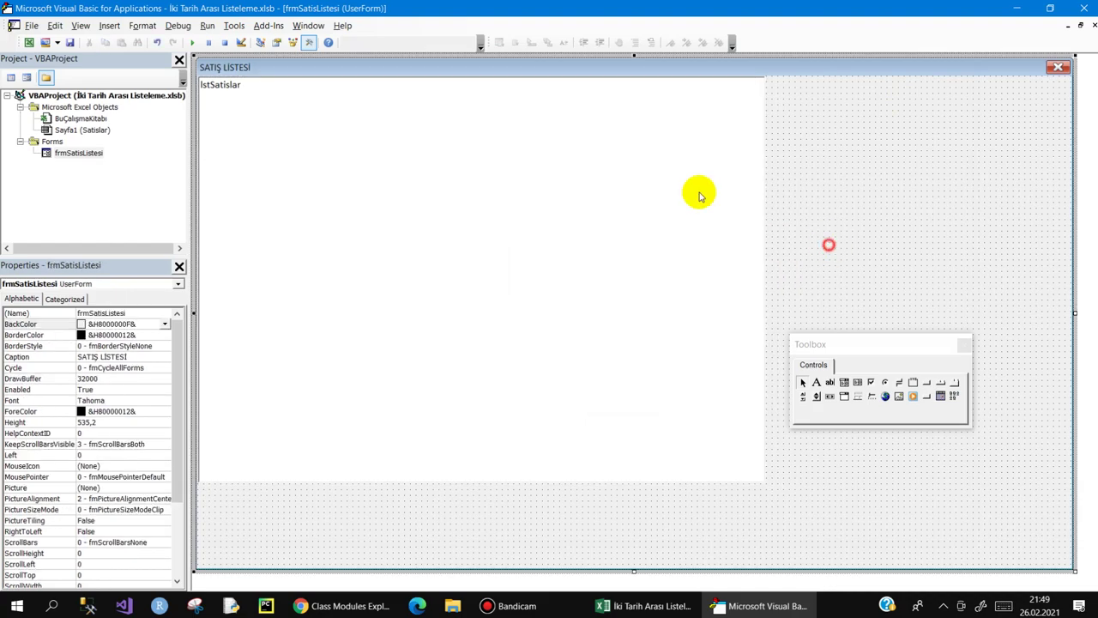
pyautogui.click(192, 42)
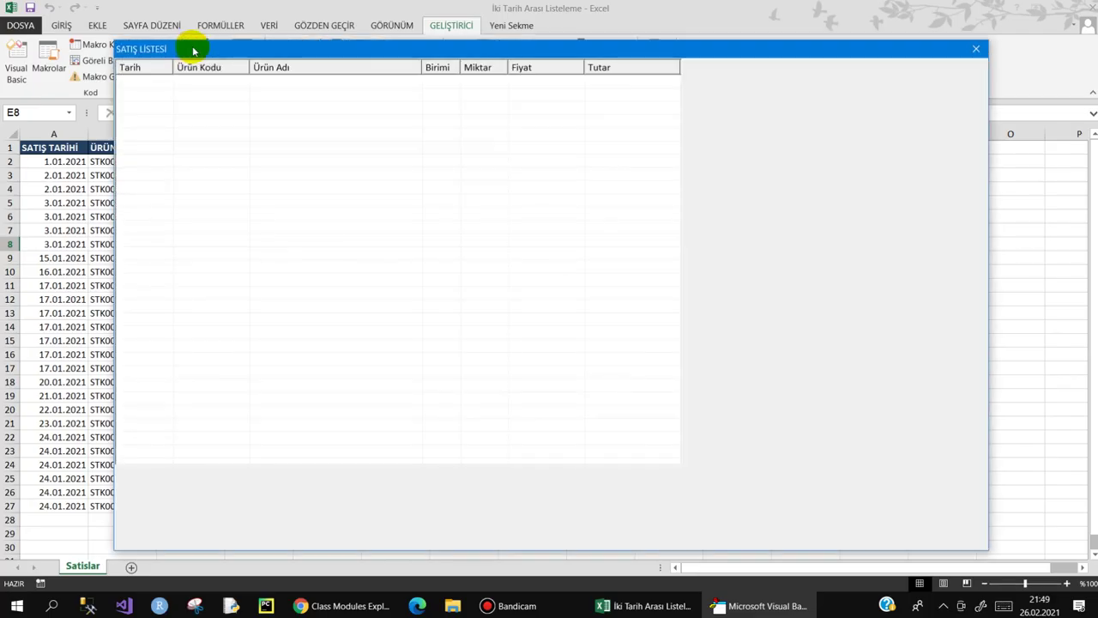
pyautogui.click(976, 48)
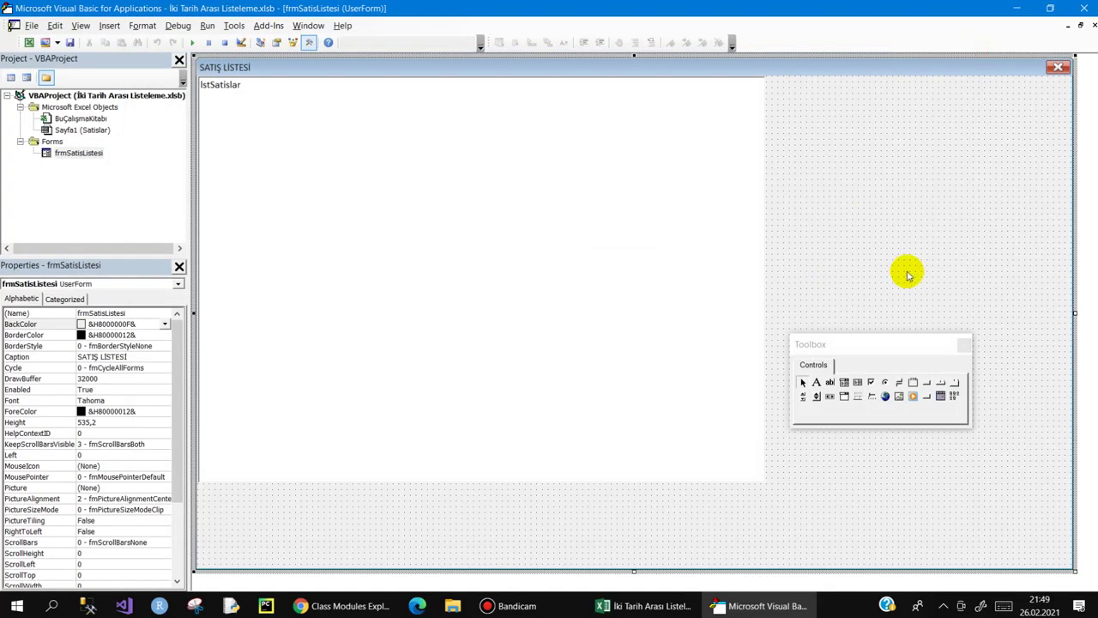
# - Drag the form's right edge in so it fits around the list
pyautogui.click(927, 257)
pyautogui.moveTo(1074, 314); pyautogui.dragTo(770, 313)
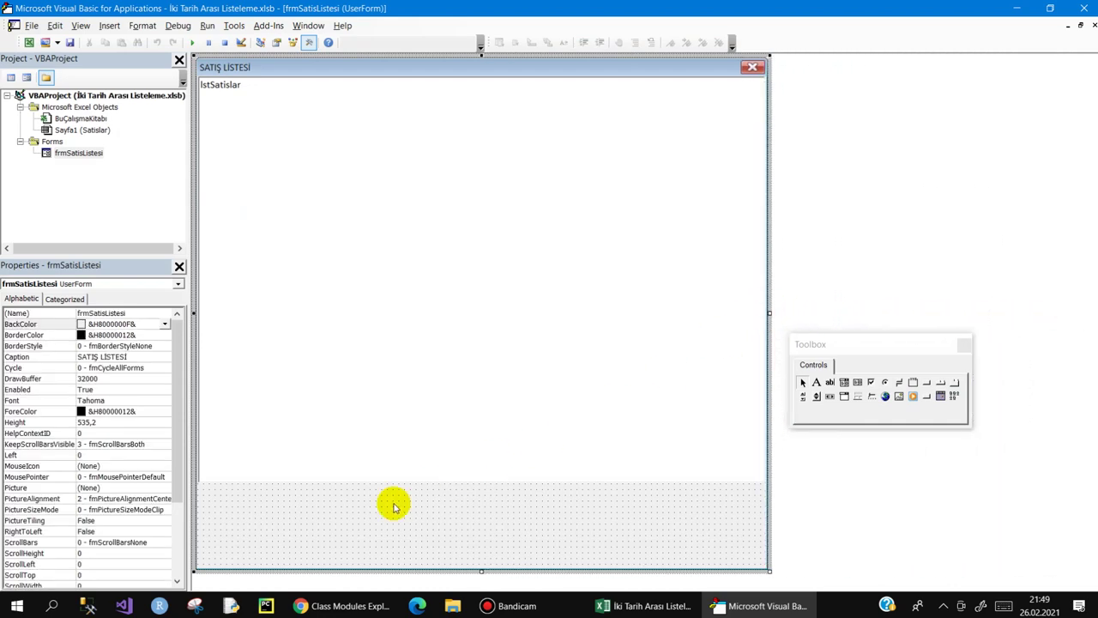
pyautogui.click(320, 502)
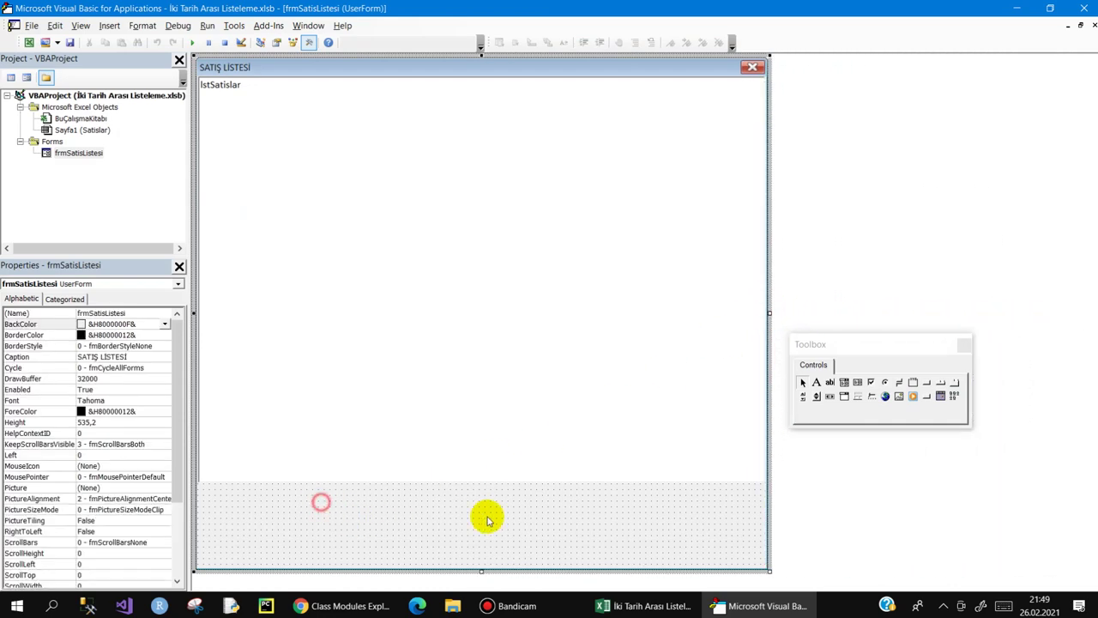
# - Add a date picker at the form's bottom-left and set its font to Calibri
pyautogui.click(847, 400)
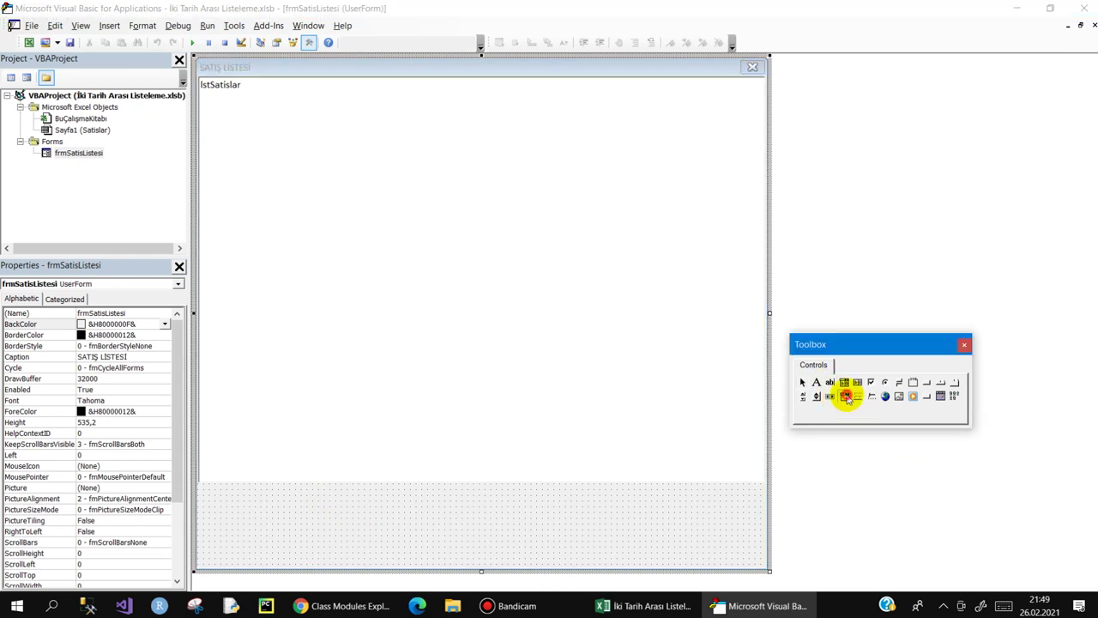
pyautogui.click(212, 495)
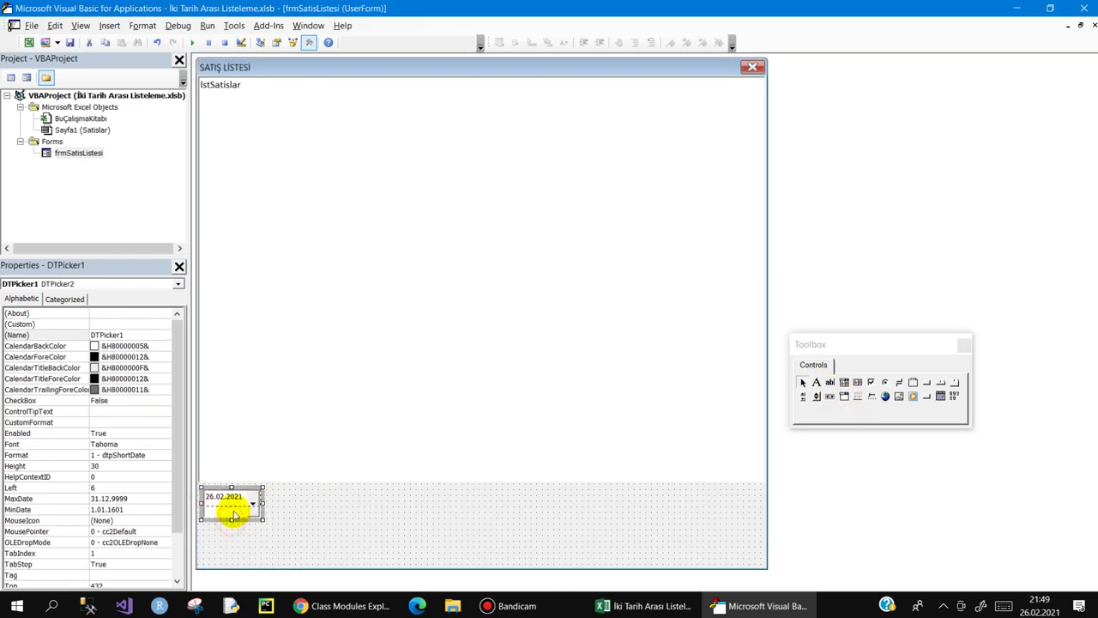
pyautogui.moveTo(232, 517)
pyautogui.mouseDown()
pyautogui.moveTo(233, 507)
pyautogui.moveTo(286, 497)
pyautogui.mouseUp()
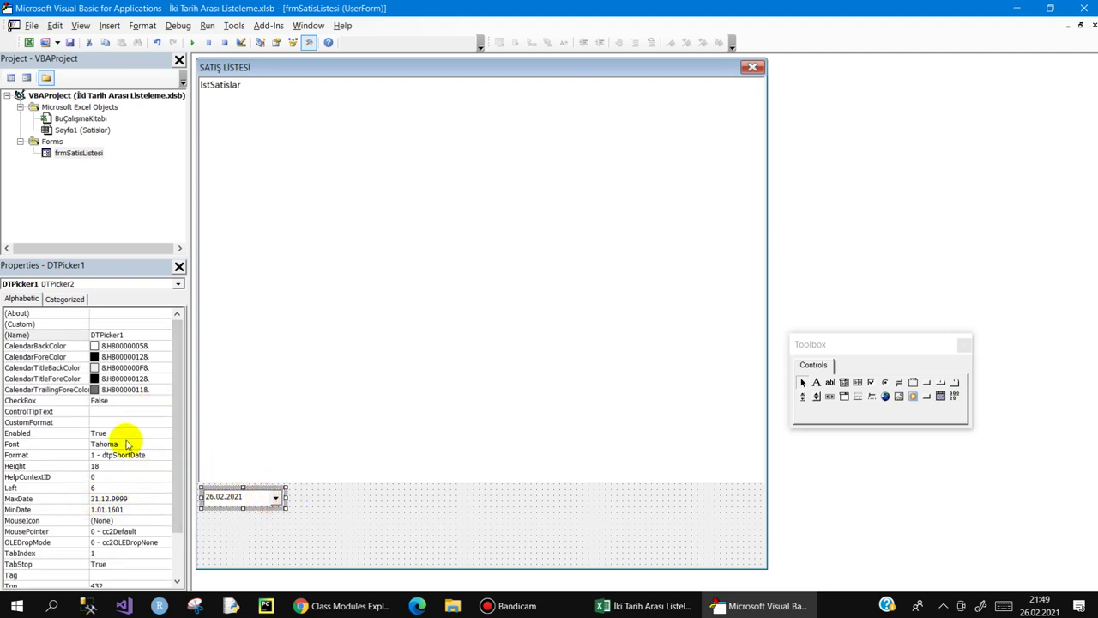
pyautogui.click(126, 443)
pyautogui.click(165, 443)
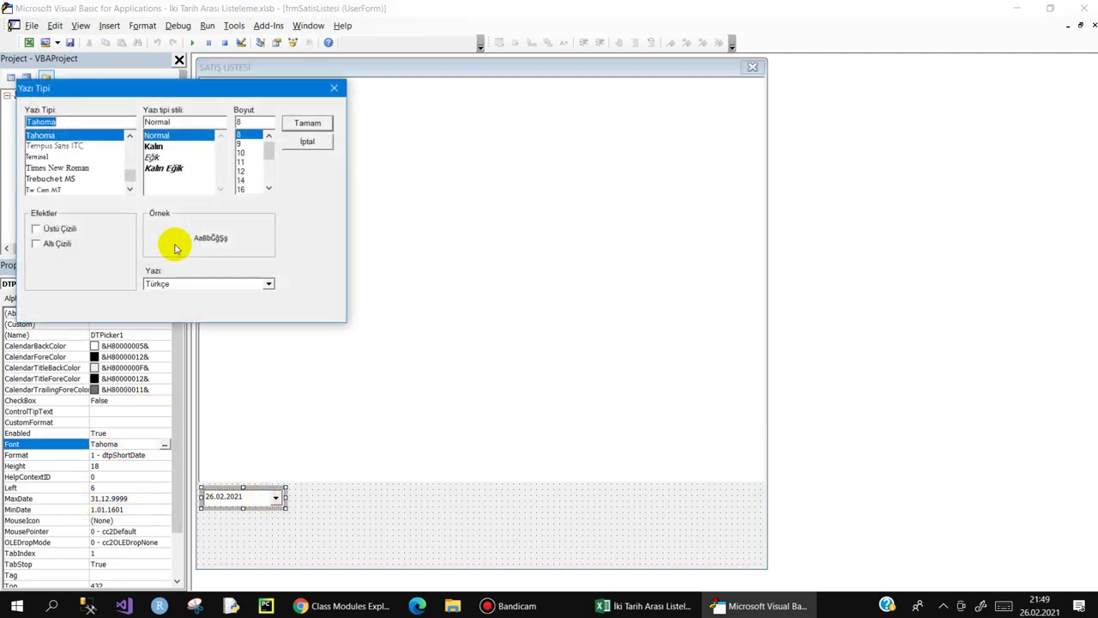
pyautogui.click(86, 146)
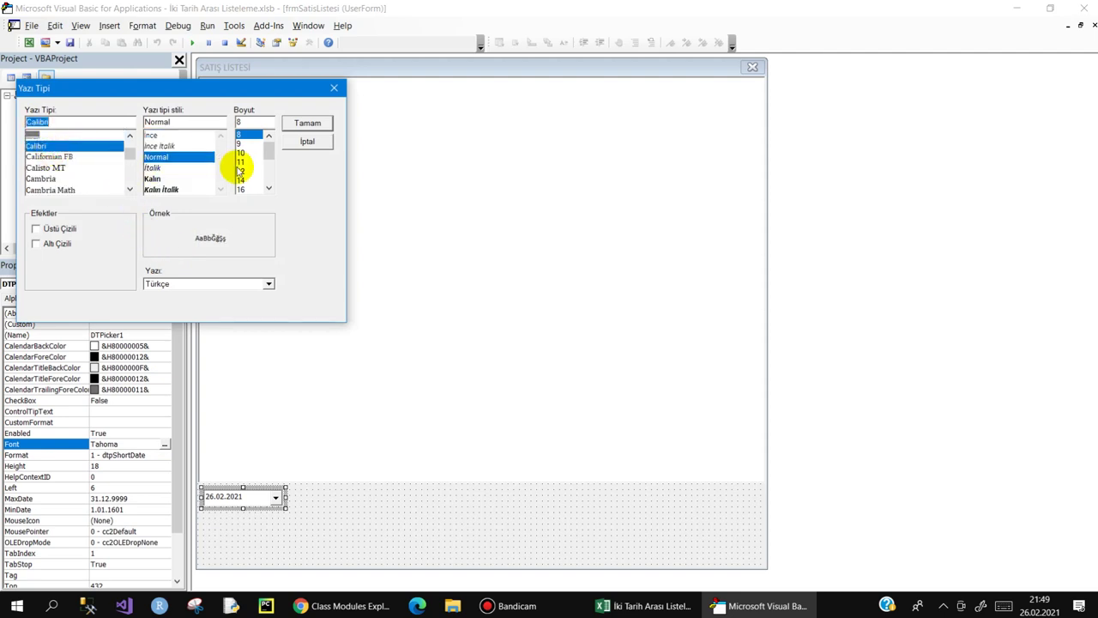
pyautogui.click(302, 122)
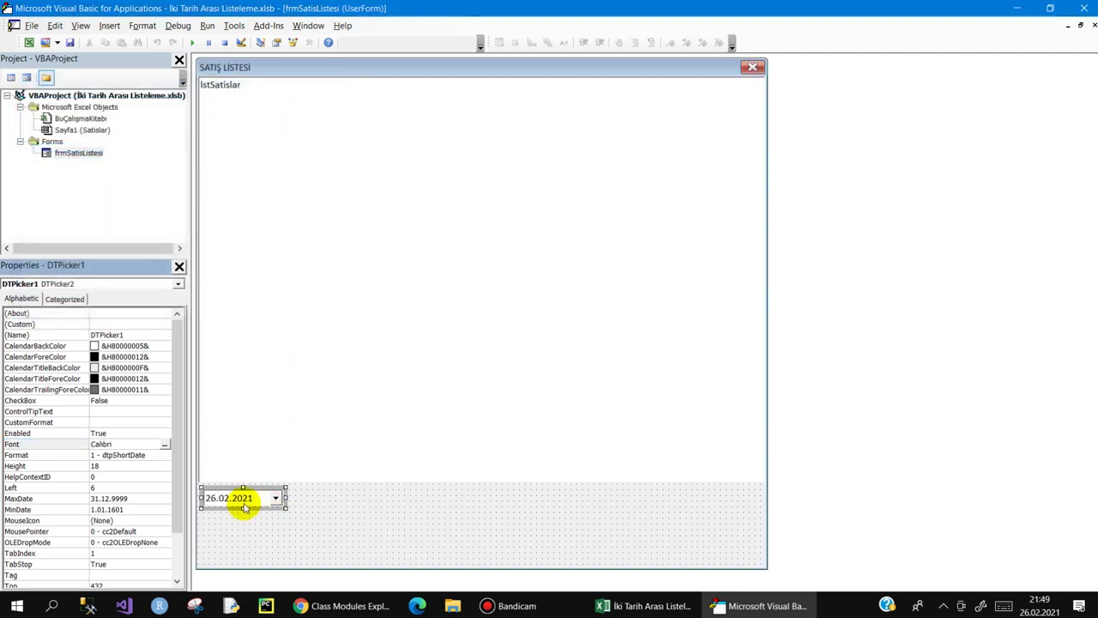
# - Copy the date picker beside the first one and shorten the form to 477,6 high
pyautogui.click(33, 465)
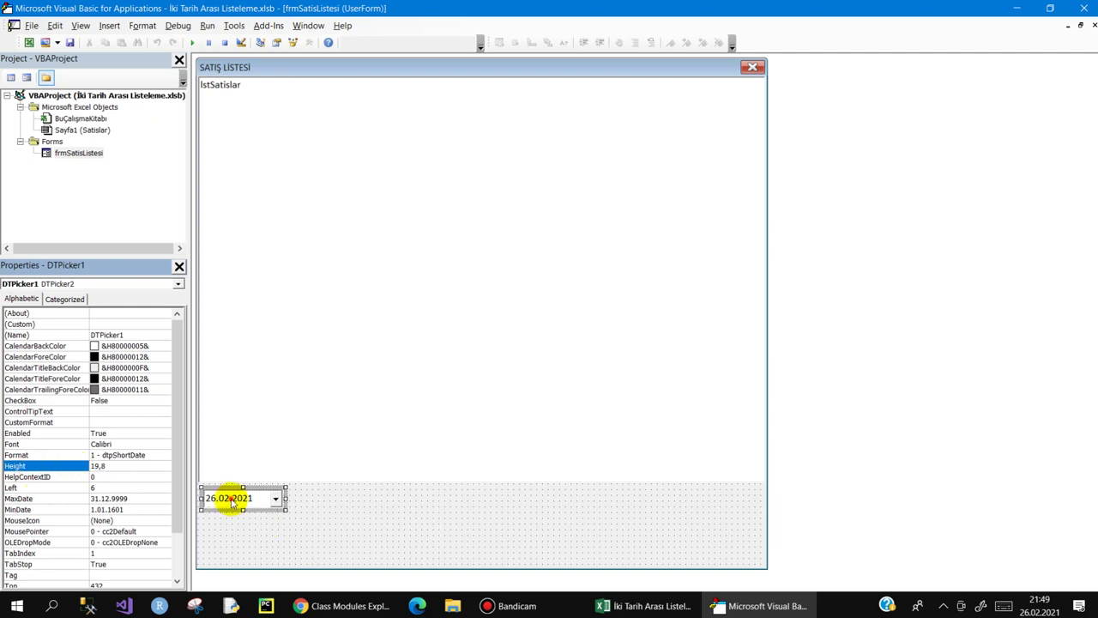
pyautogui.moveTo(230, 497); pyautogui.dragTo(321, 502)
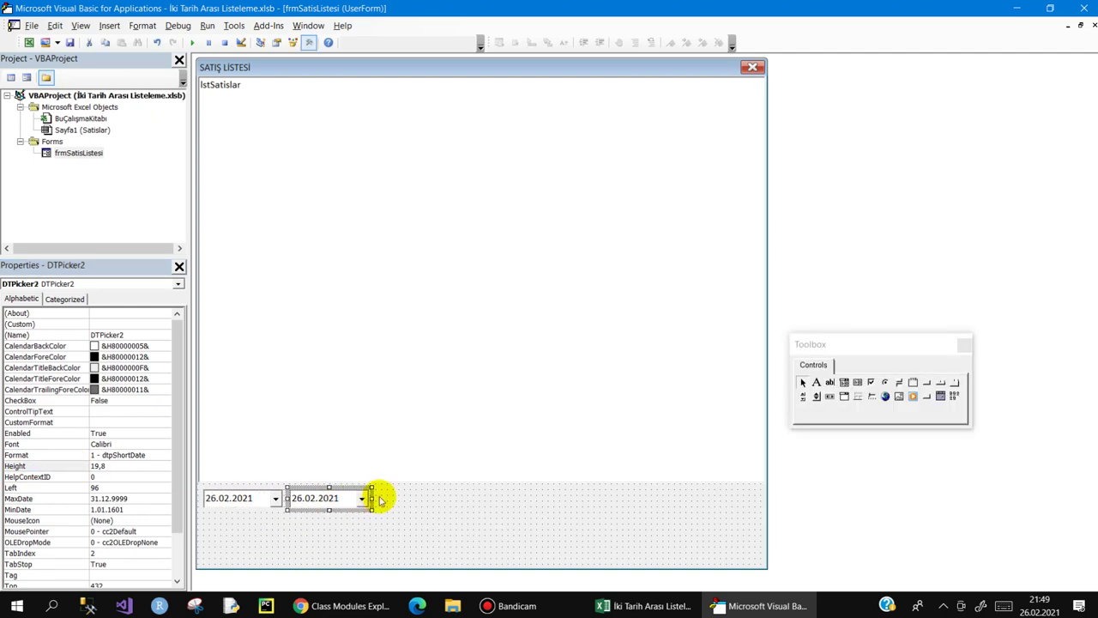
pyautogui.click(397, 496)
pyautogui.click(443, 524)
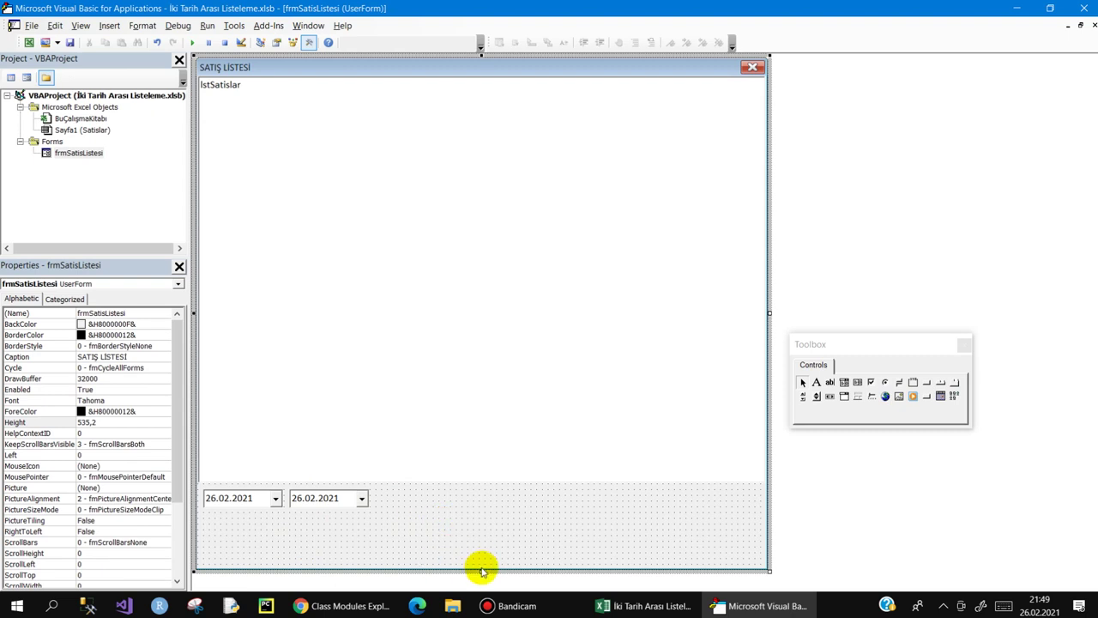
pyautogui.moveTo(480, 570); pyautogui.dragTo(482, 514)
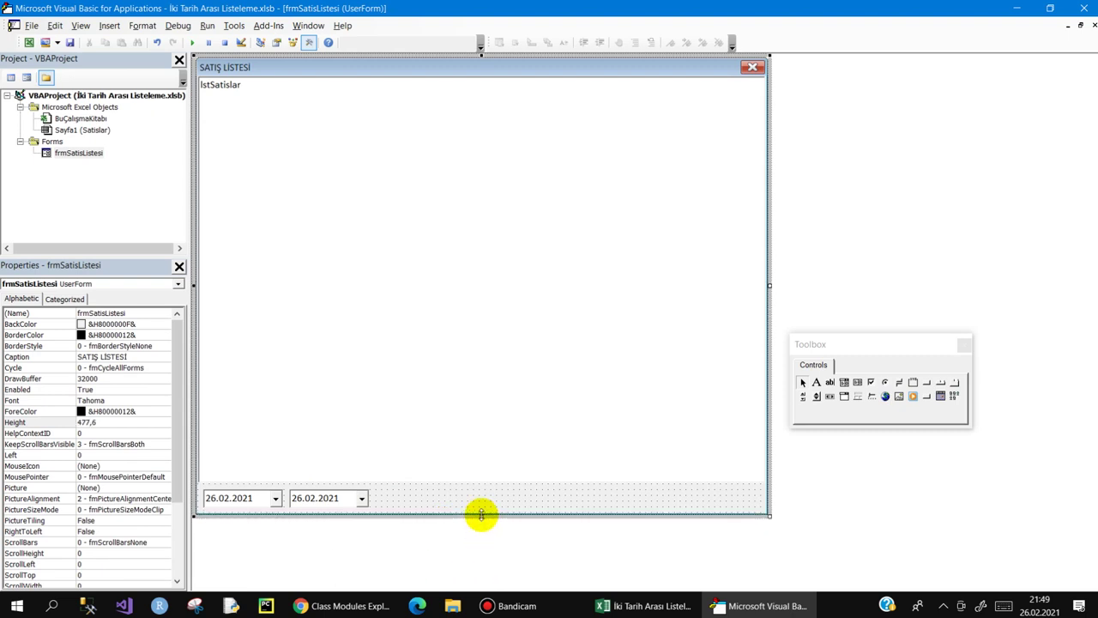
# - Draw a Kapat command button at the form's bottom right and set its Cancel property to True
pyautogui.click(927, 382)
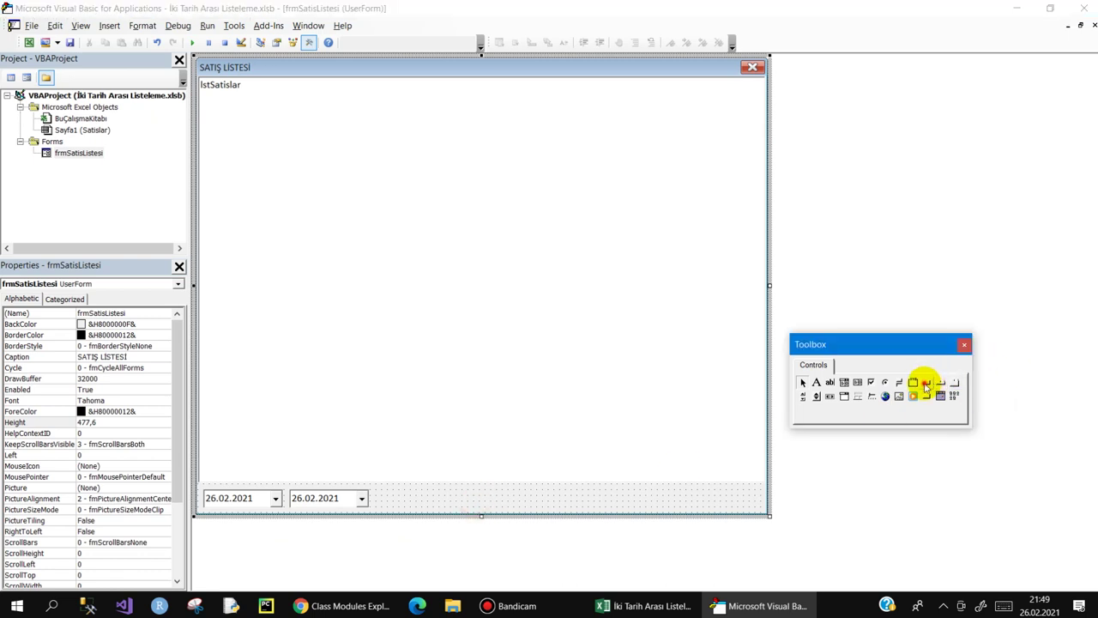
pyautogui.moveTo(758, 485); pyautogui.dragTo(683, 512)
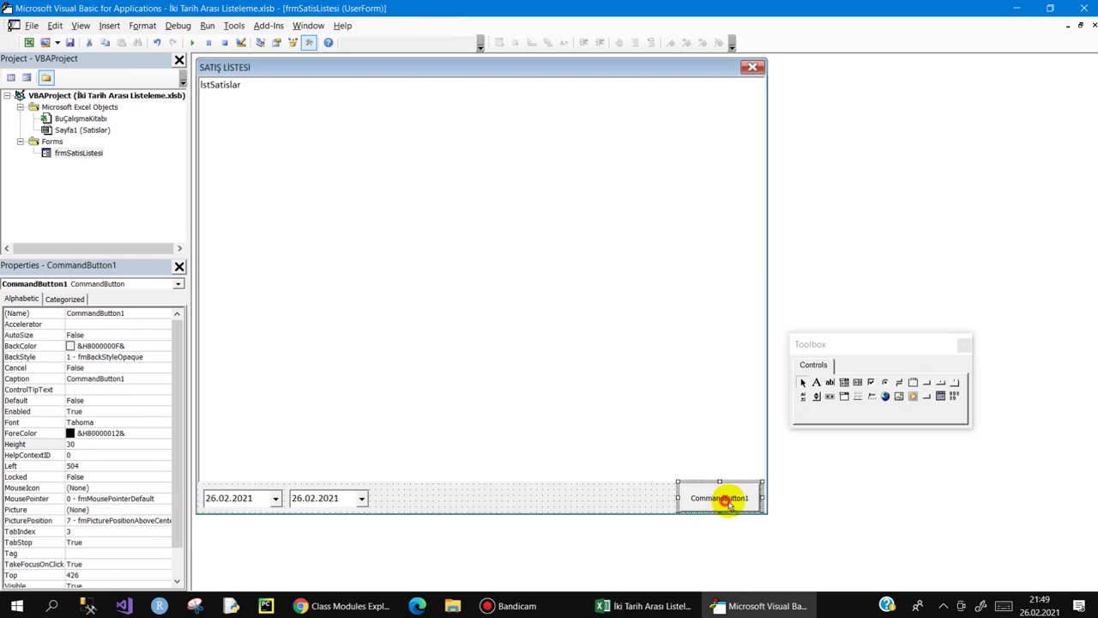
pyautogui.click(758, 498)
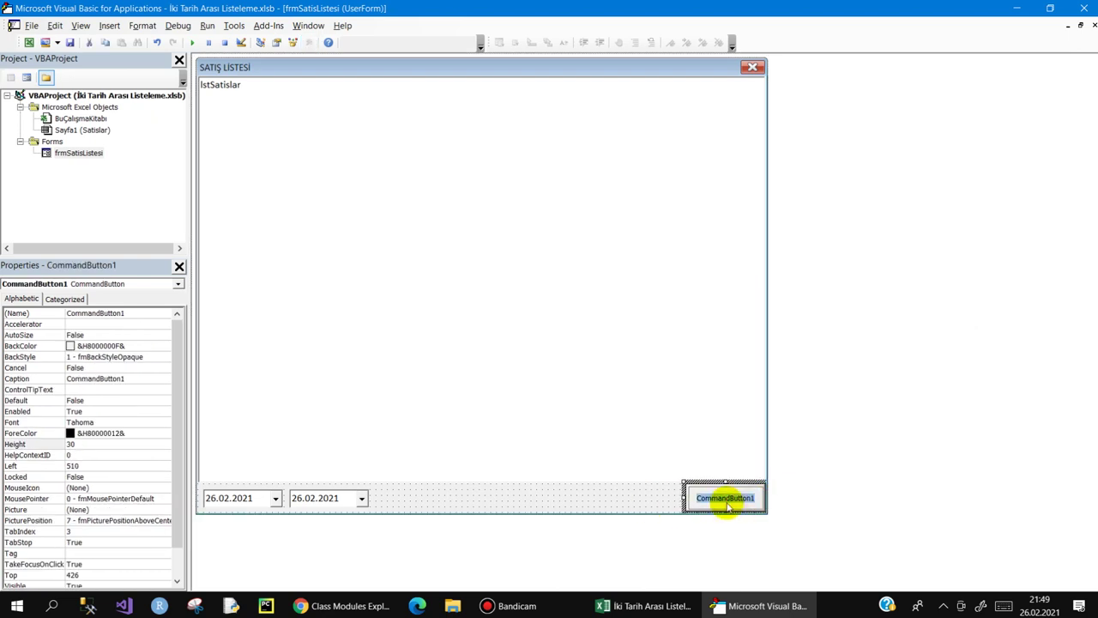
pyautogui.write('Kapat')
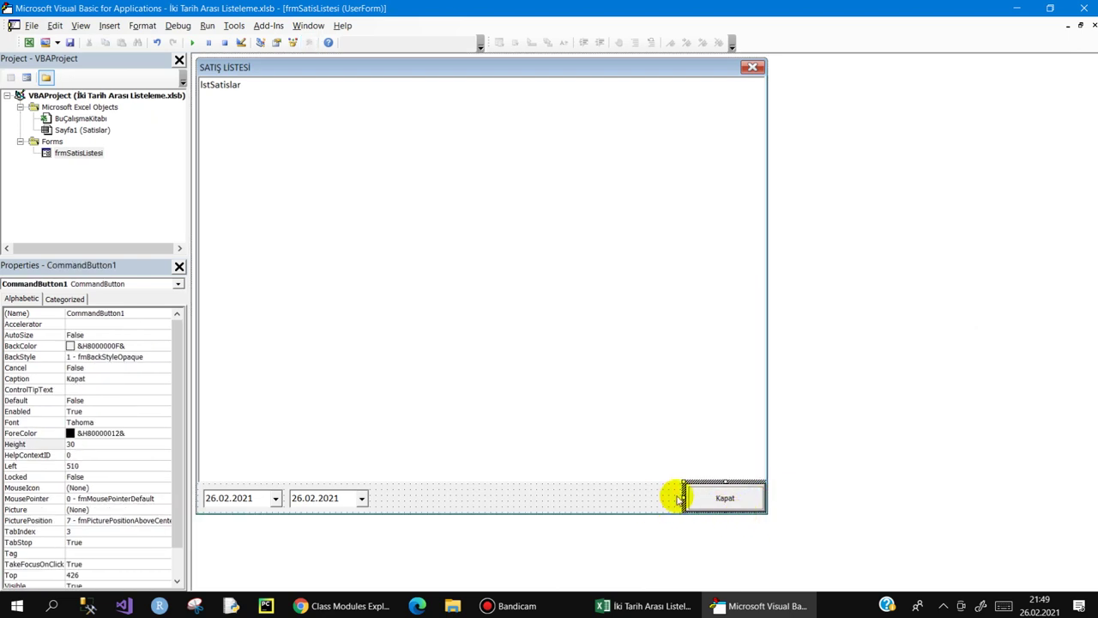
pyautogui.click(682, 491)
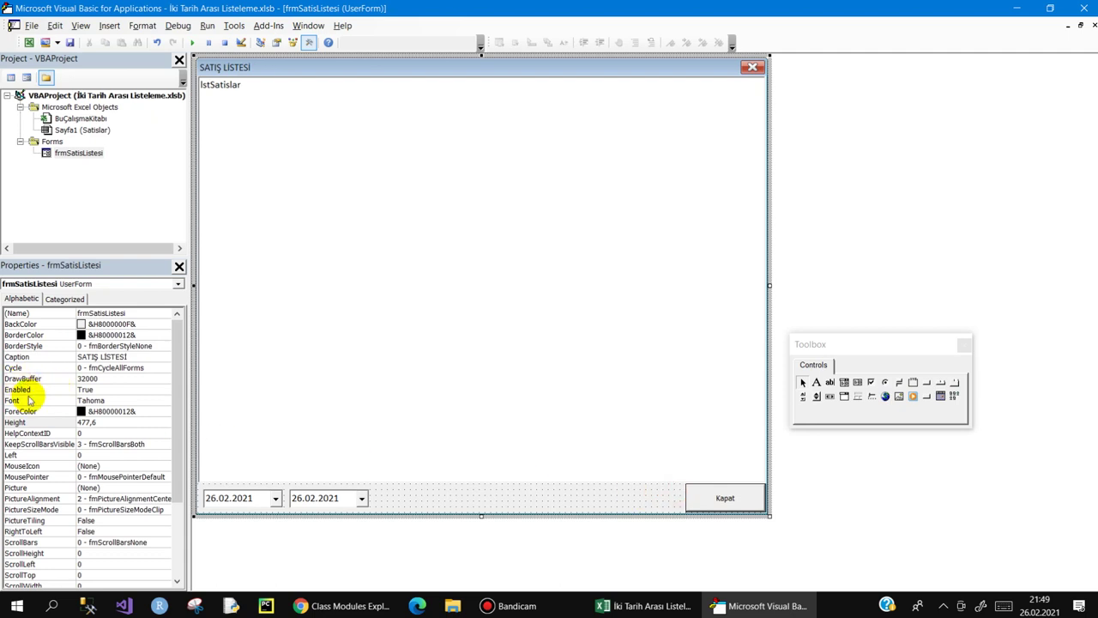
pyautogui.click(695, 499)
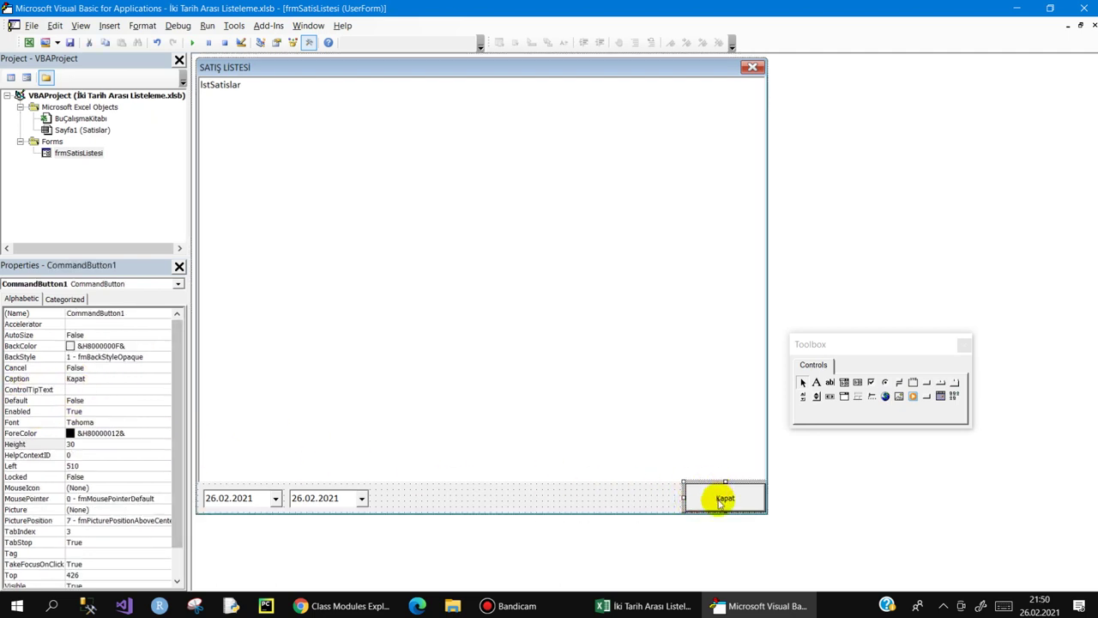
pyautogui.click(71, 380)
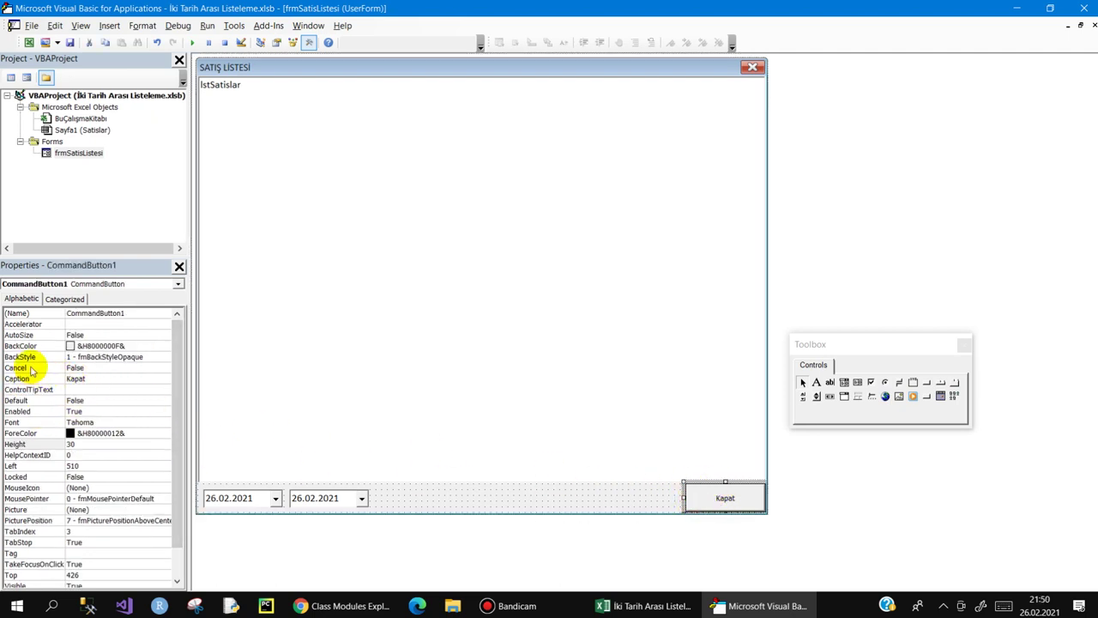
pyautogui.doubleClick(30, 369)
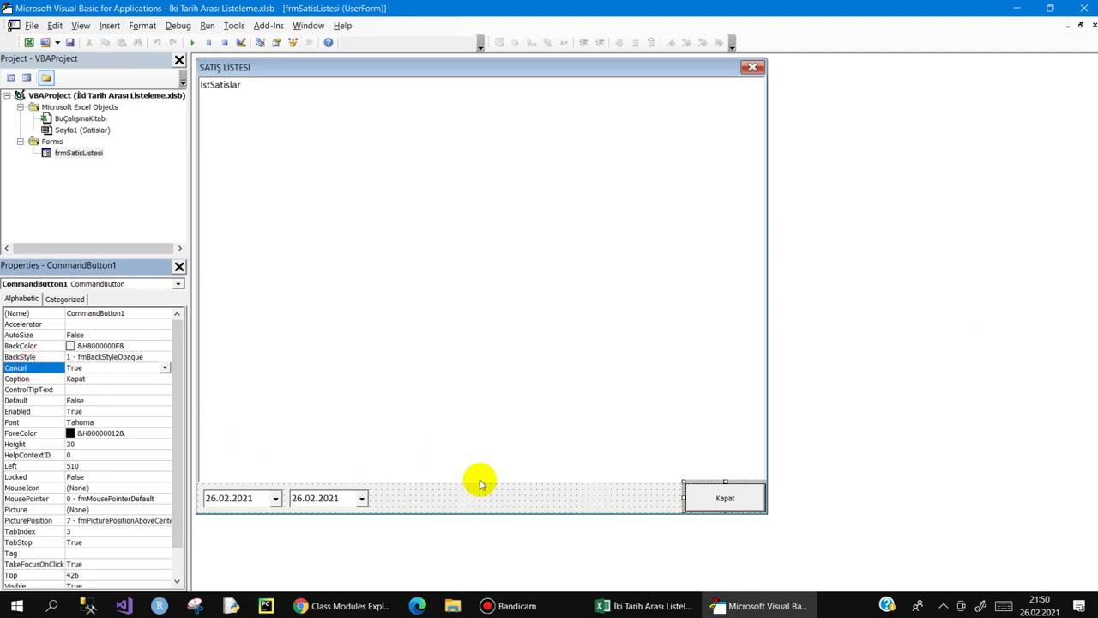
# - Give the Kapat click handler Unload Me, create a UserForm_Click stub, and list the form's events
pyautogui.click(725, 498)
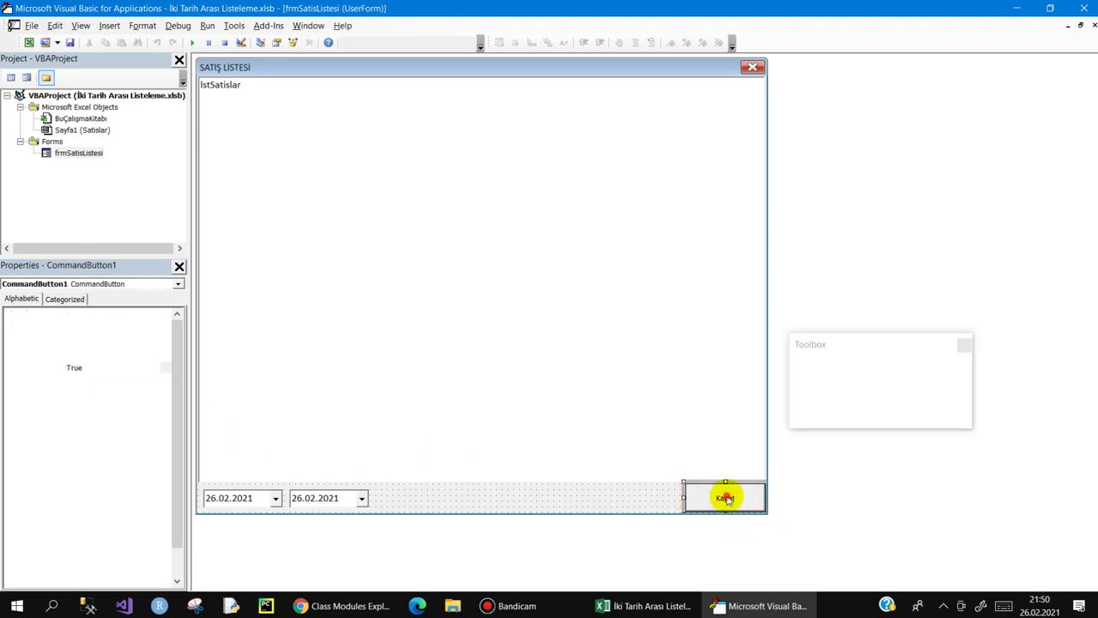
pyautogui.doubleClick(725, 497)
pyautogui.write('unload me')
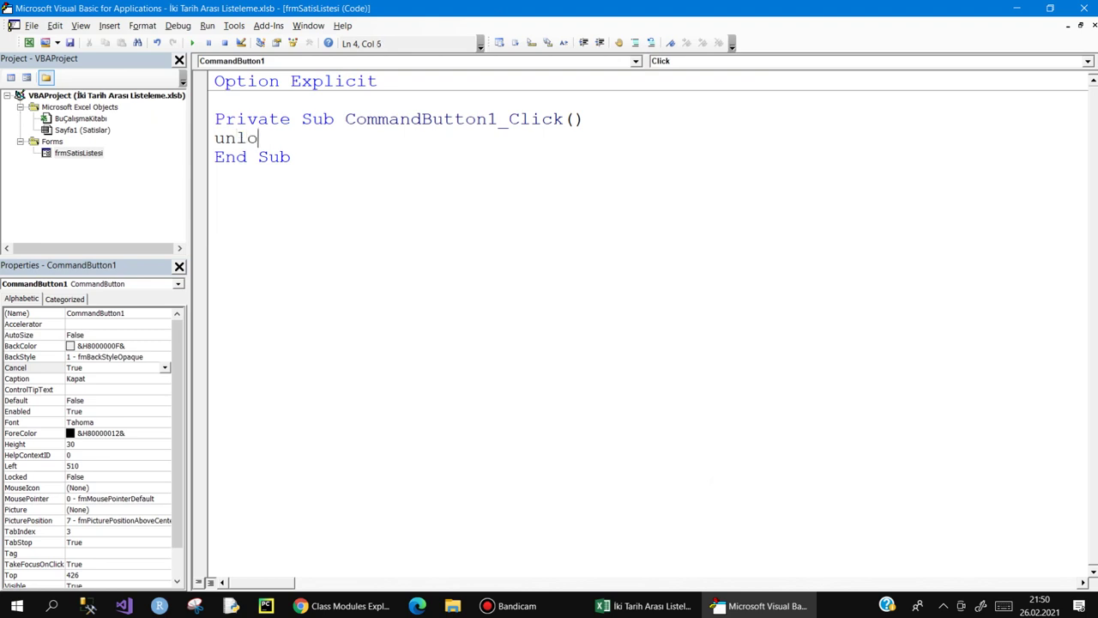
pyautogui.doubleClick(78, 152)
pyautogui.click(457, 503)
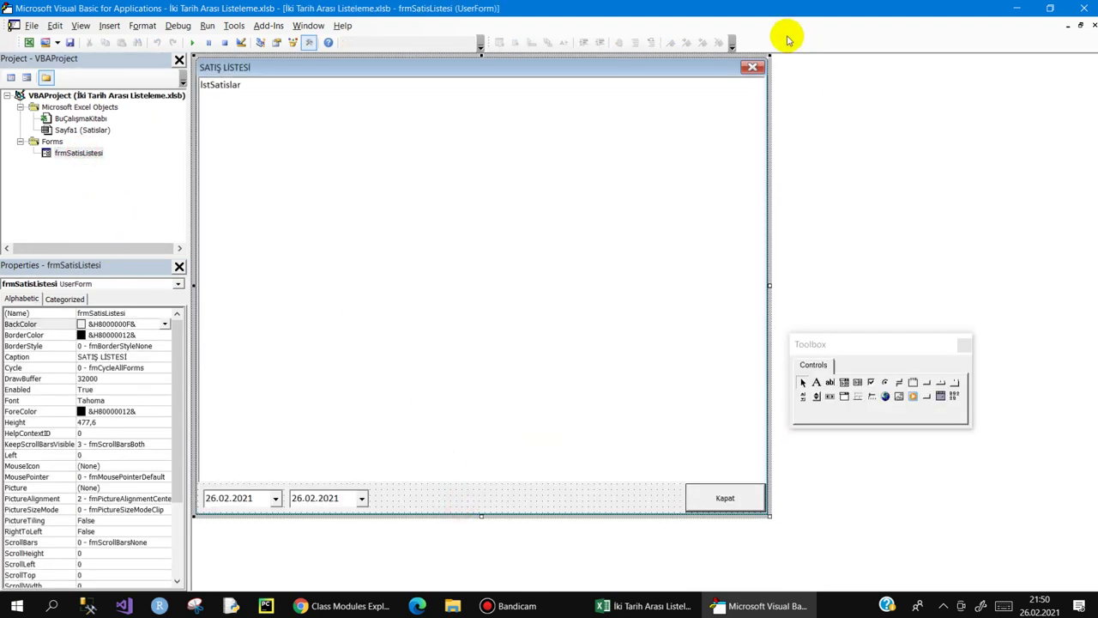
pyautogui.doubleClick(532, 497)
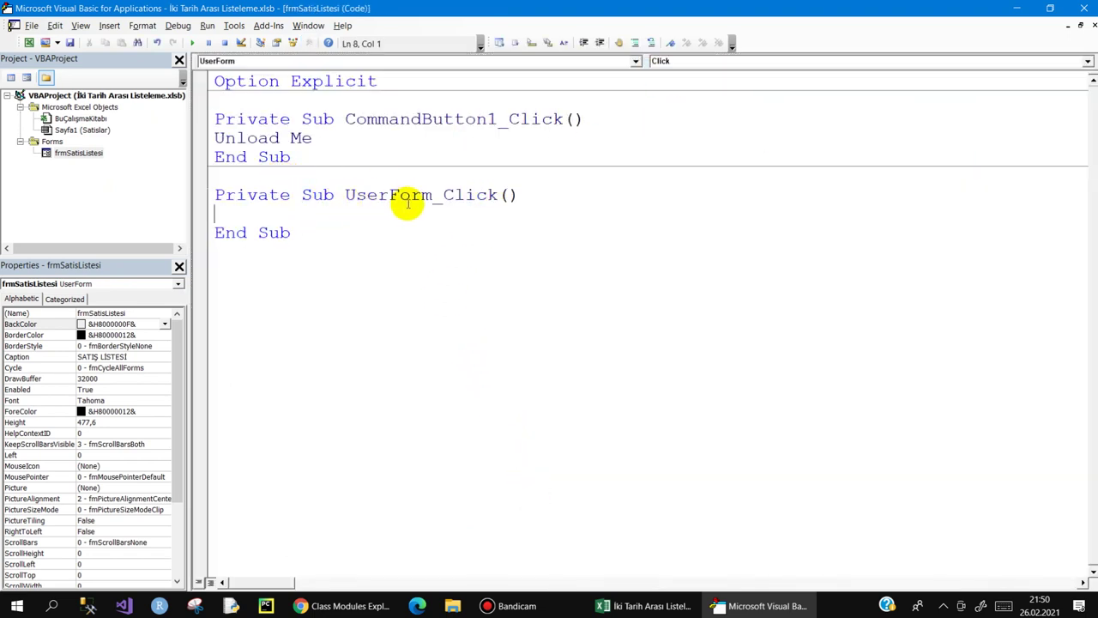
pyautogui.click(673, 62)
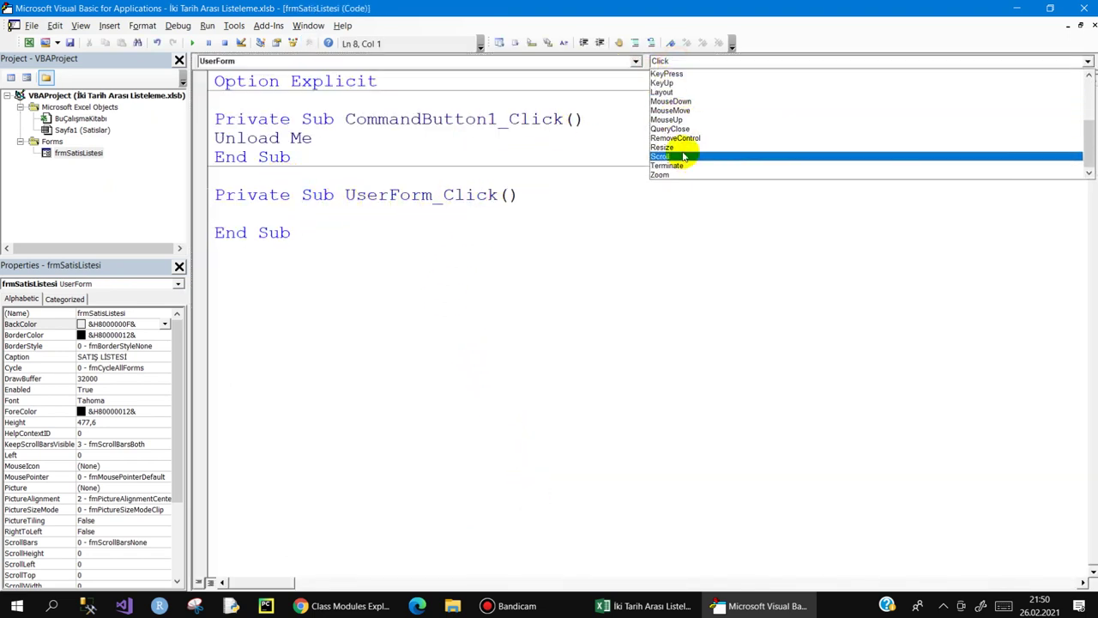
# - Write UserForm_QueryClose with the line If CloseMode <> 1 Then Cancel = 1
pyautogui.click(669, 128)
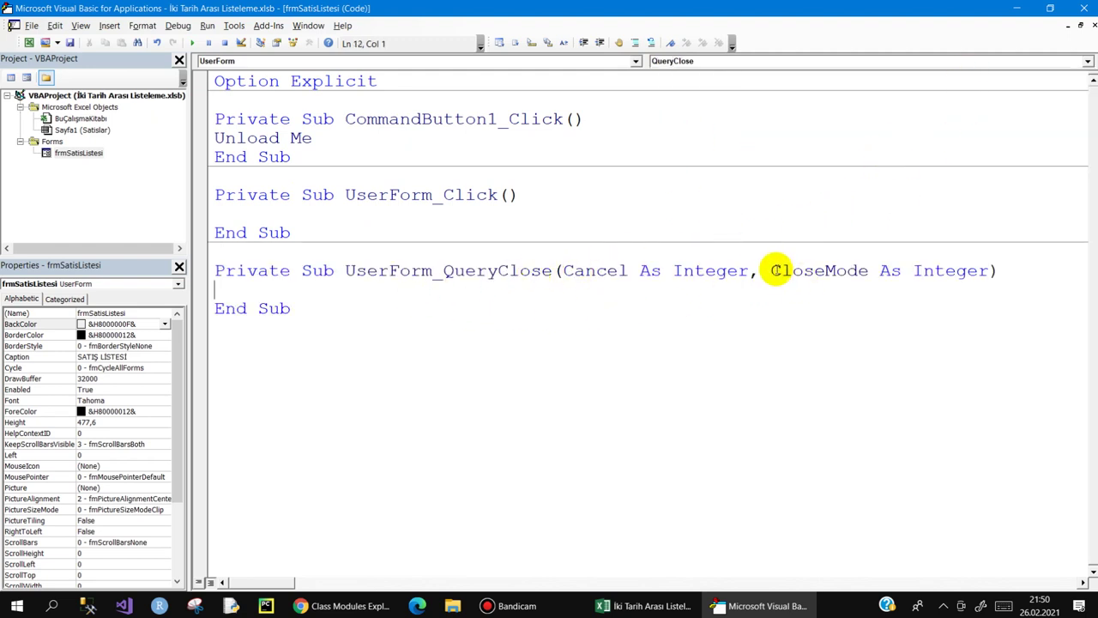
pyautogui.moveTo(771, 271); pyautogui.dragTo(861, 270)
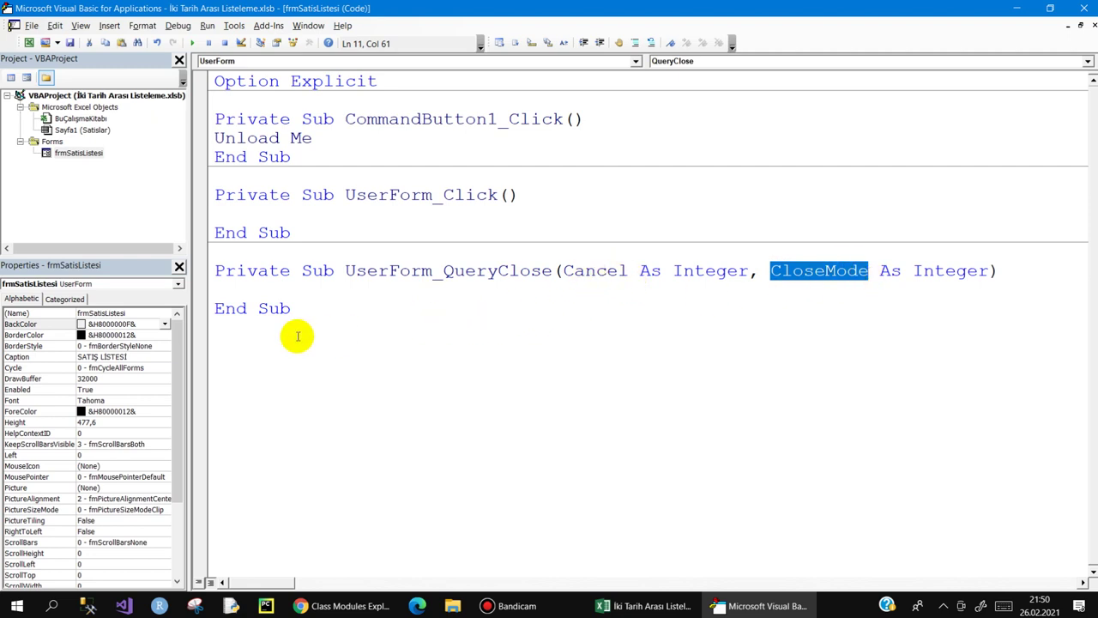
pyautogui.click(232, 294)
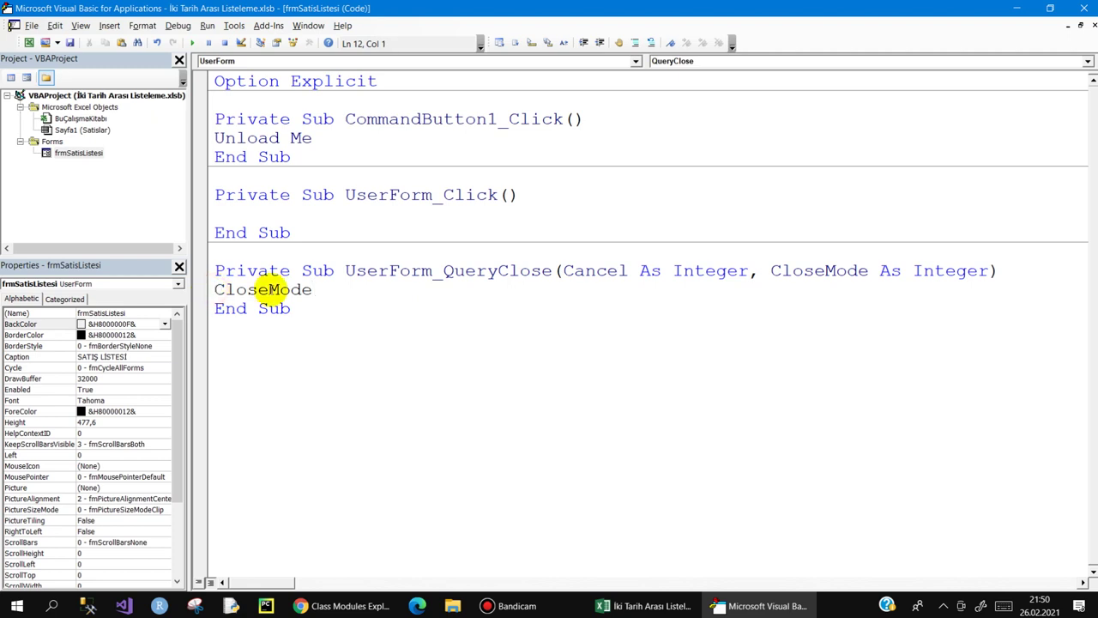
pyautogui.write('if')
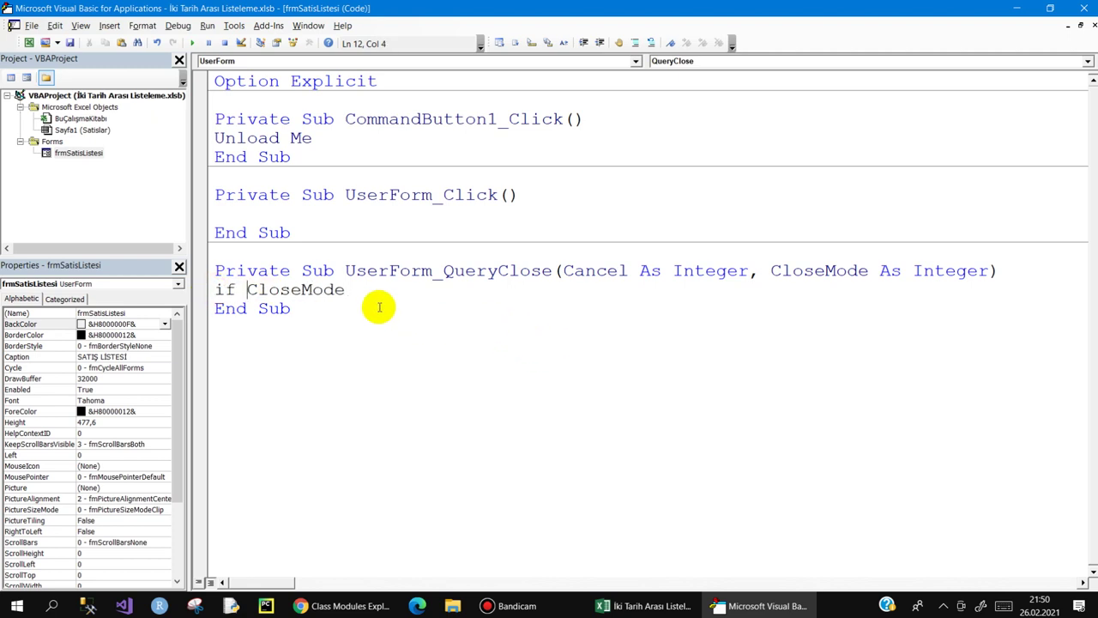
pyautogui.click(354, 293)
pyautogui.write('<>1 then can')
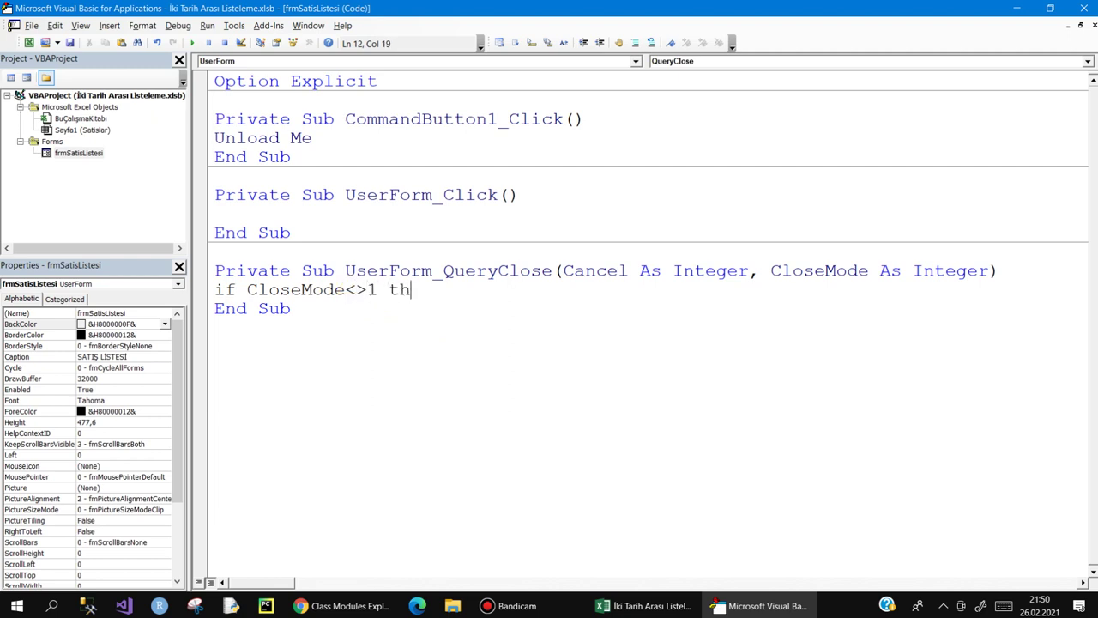
pyautogui.hotkey('ctrl', 'space')
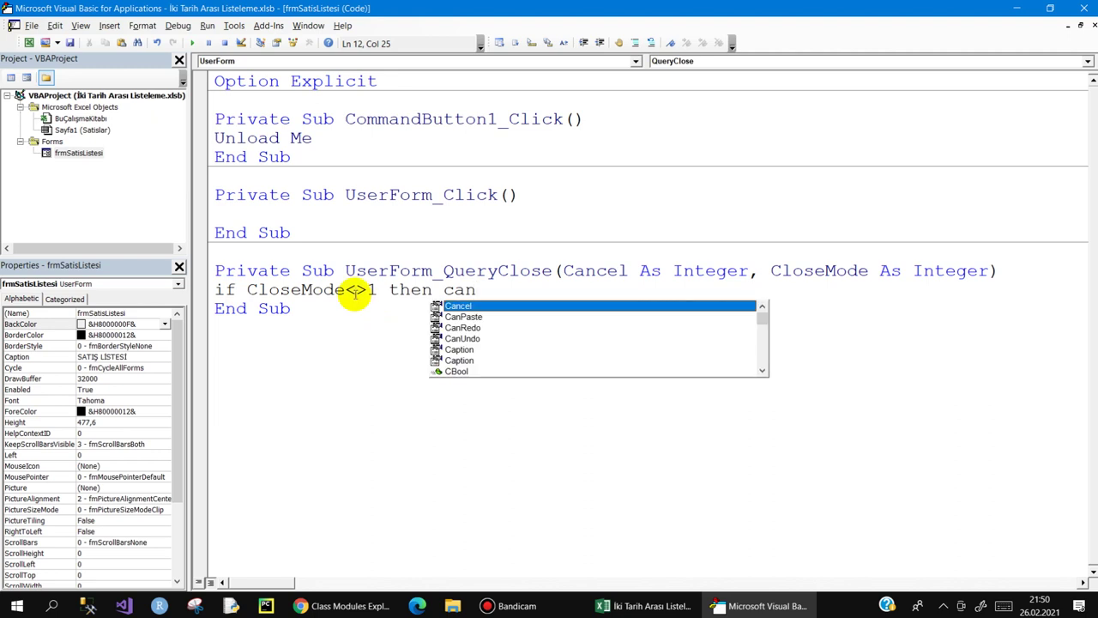
pyautogui.write('= ')
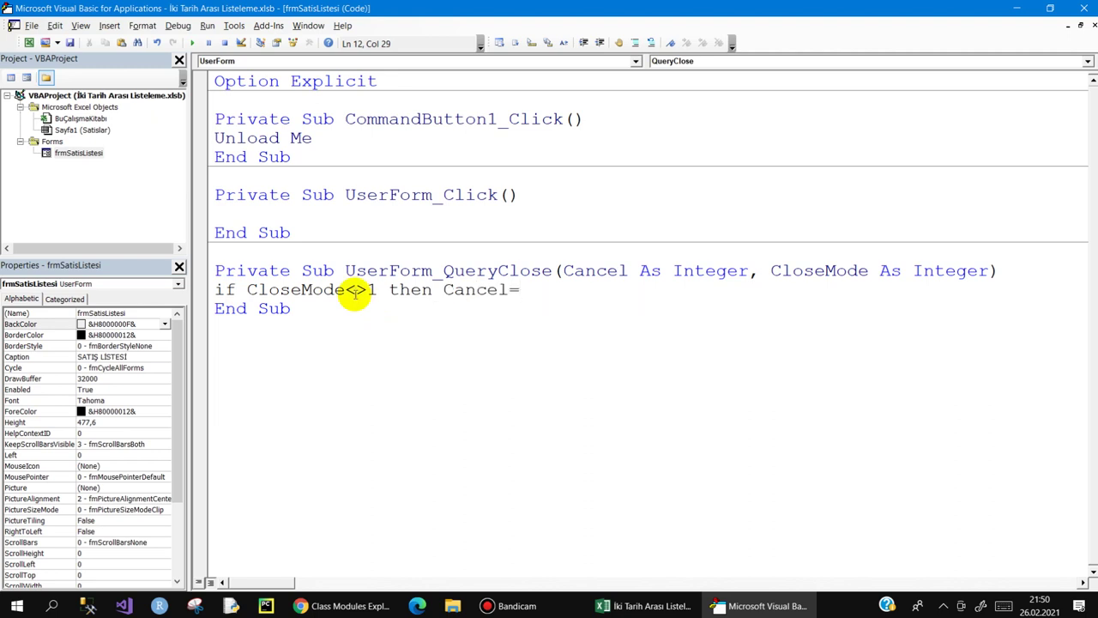
pyautogui.write('1')
pyautogui.press('Down')
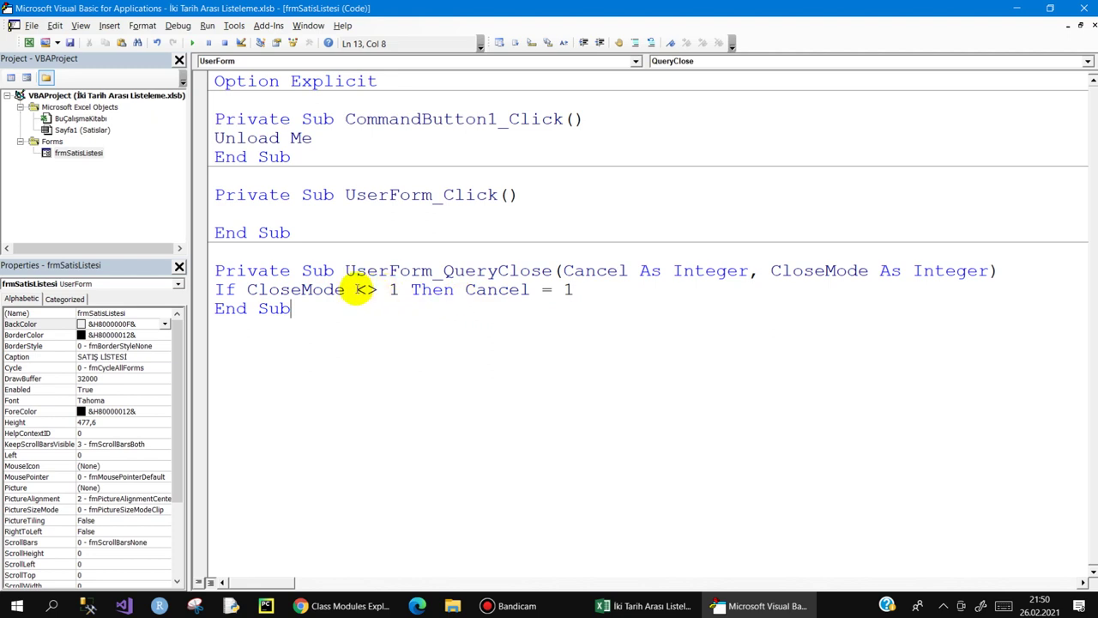
pyautogui.click(367, 290)
pyautogui.doubleClick(392, 290)
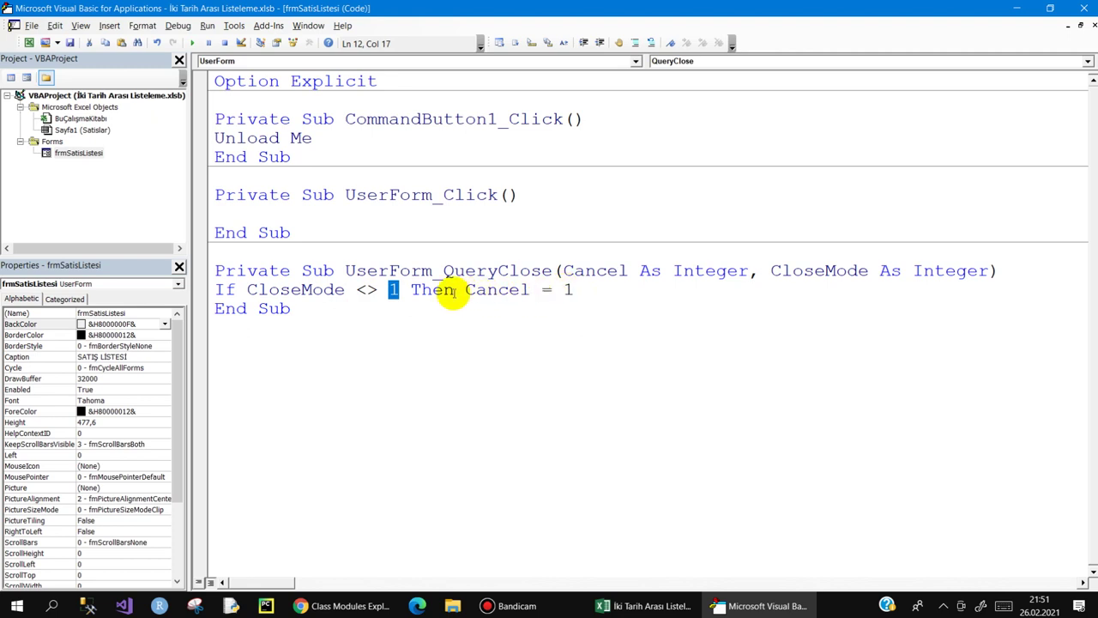
pyautogui.click(377, 290)
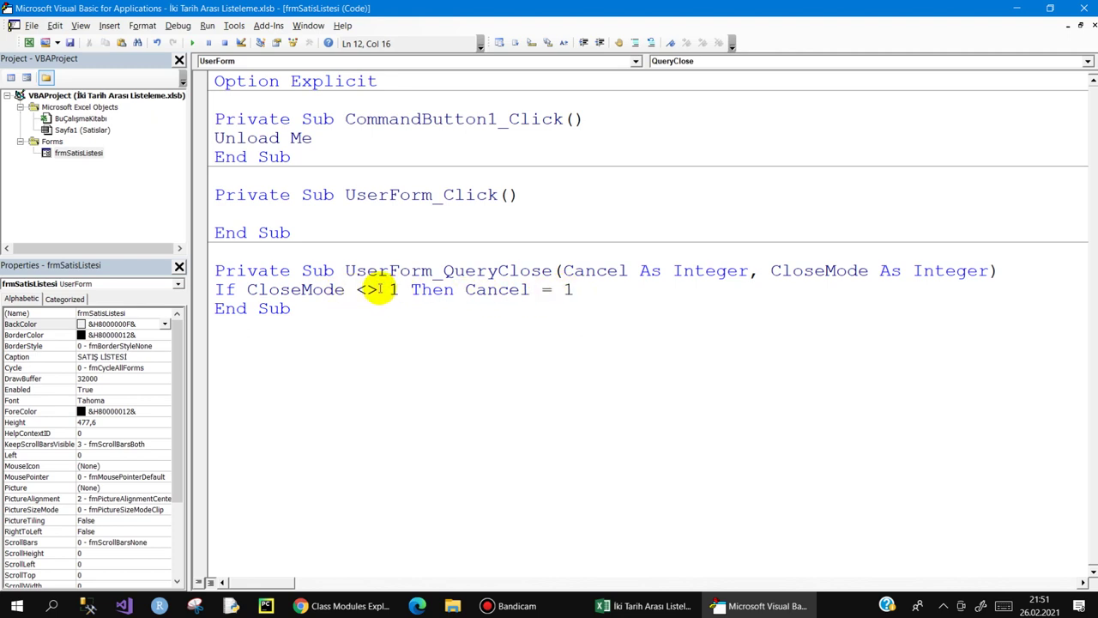
# - Test the form, then change the QueryClose line to If CloseMode = True Then Cancel = False
pyautogui.click(191, 43)
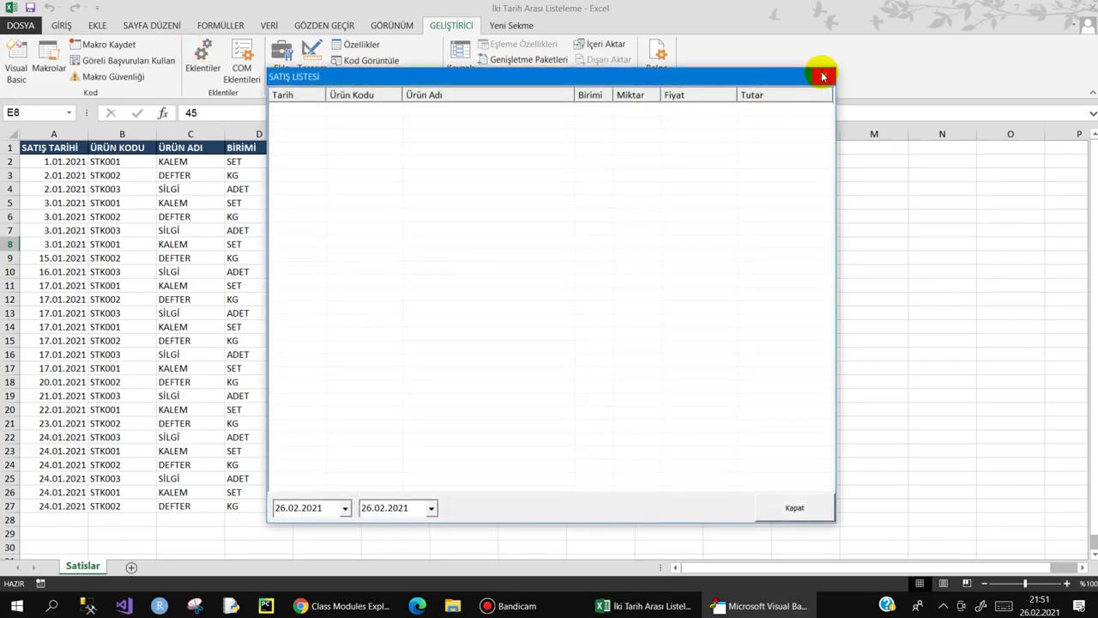
pyautogui.click(798, 506)
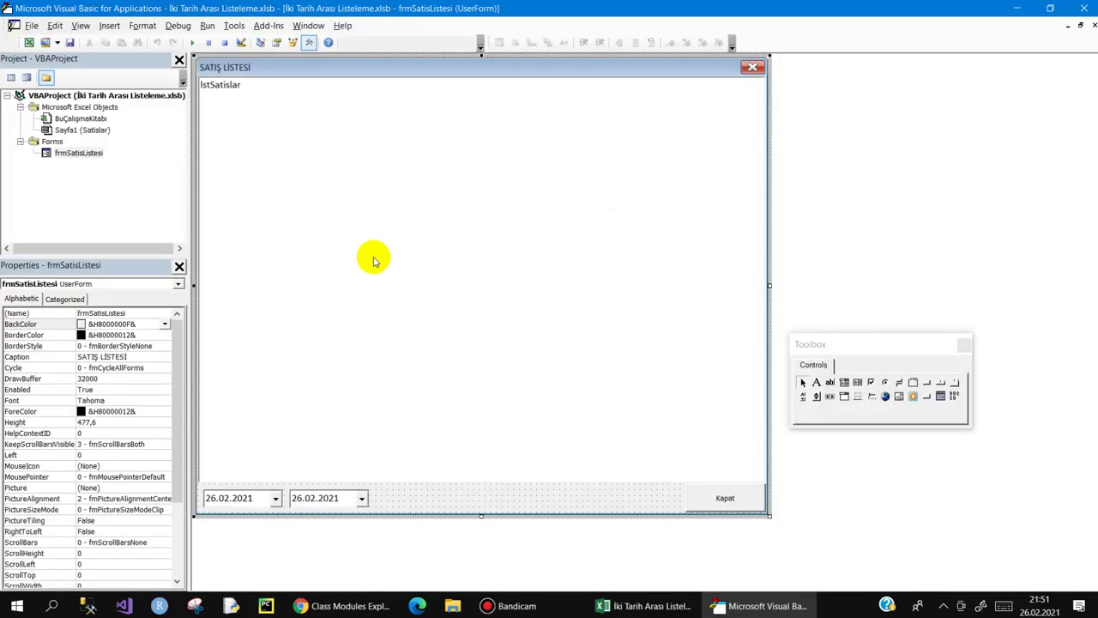
pyautogui.doubleClick(455, 500)
pyautogui.click(216, 290)
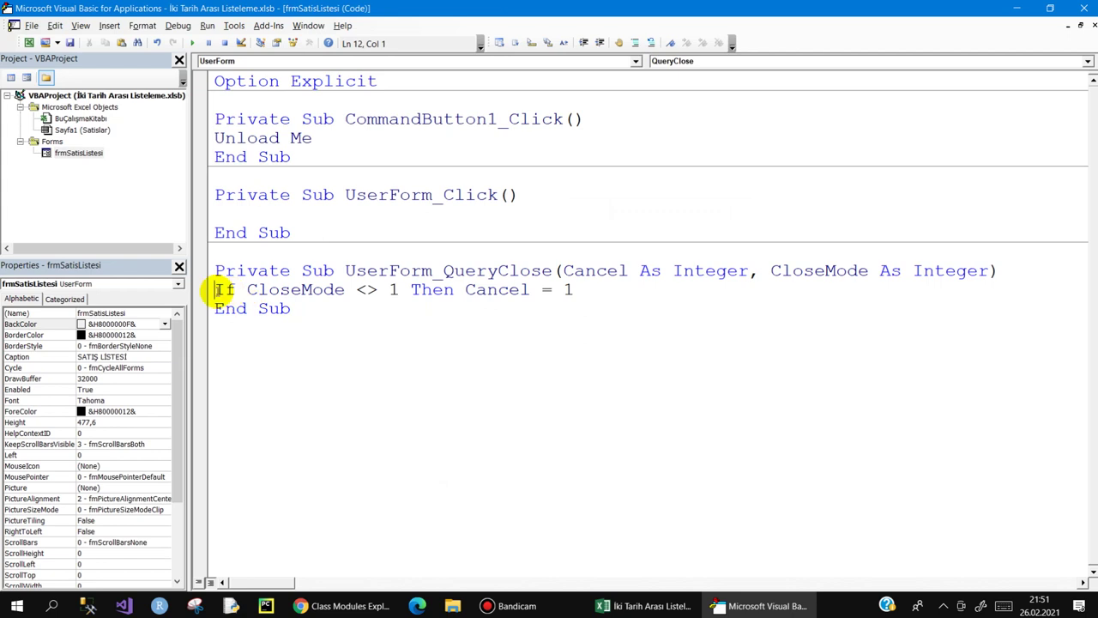
pyautogui.moveTo(587, 289); pyautogui.dragTo(171, 290)
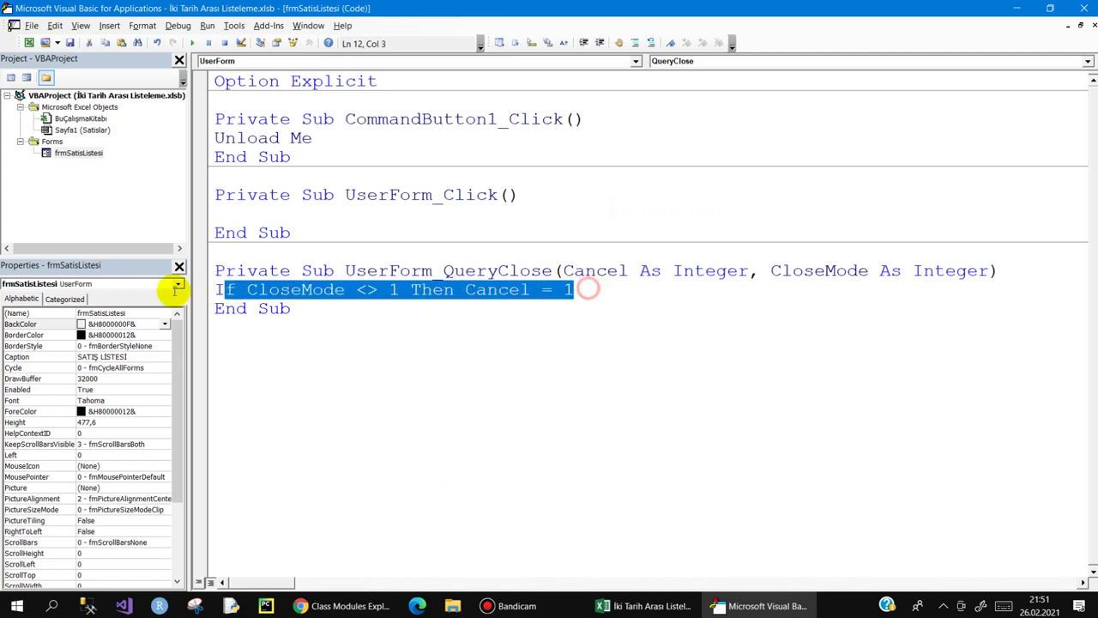
pyautogui.click(366, 289)
pyautogui.moveTo(356, 289); pyautogui.dragTo(387, 290)
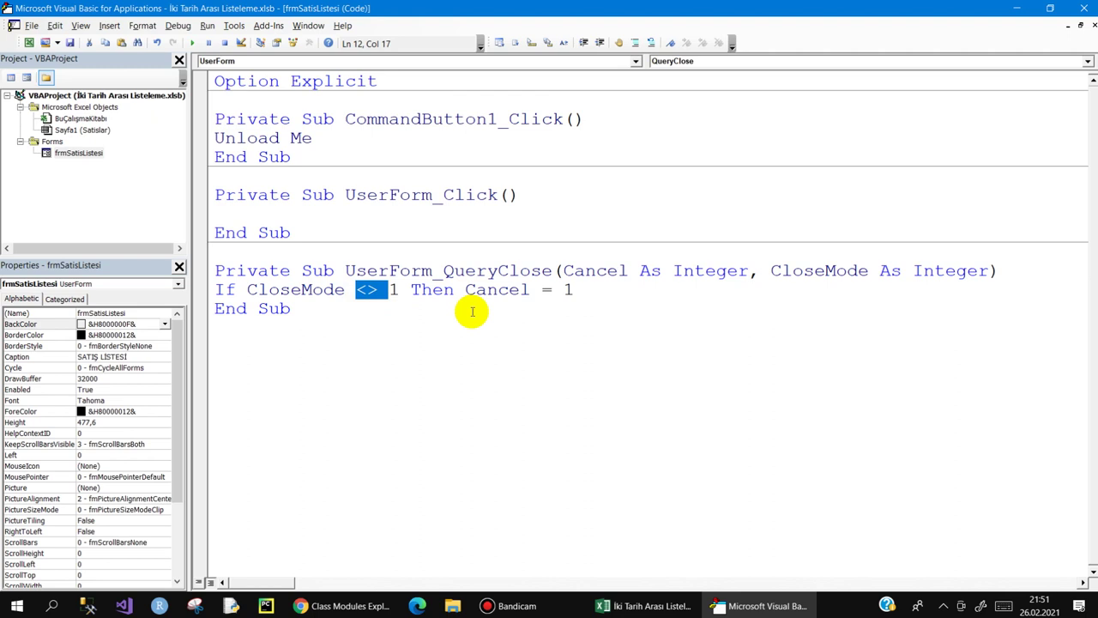
pyautogui.write('=')
pyautogui.press('Delete')
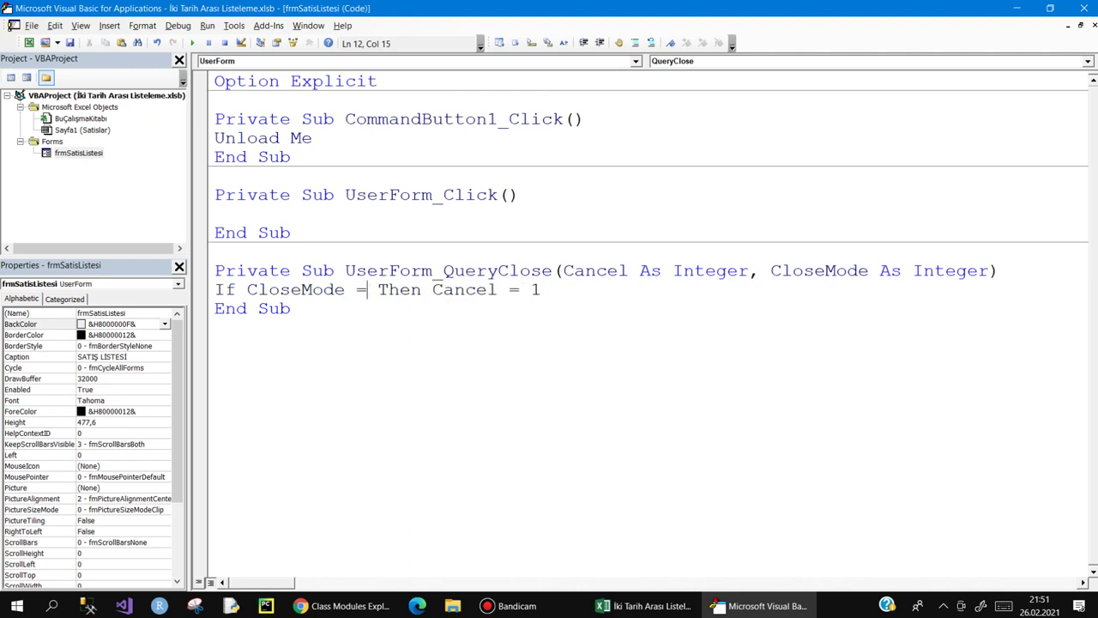
pyautogui.write('true')
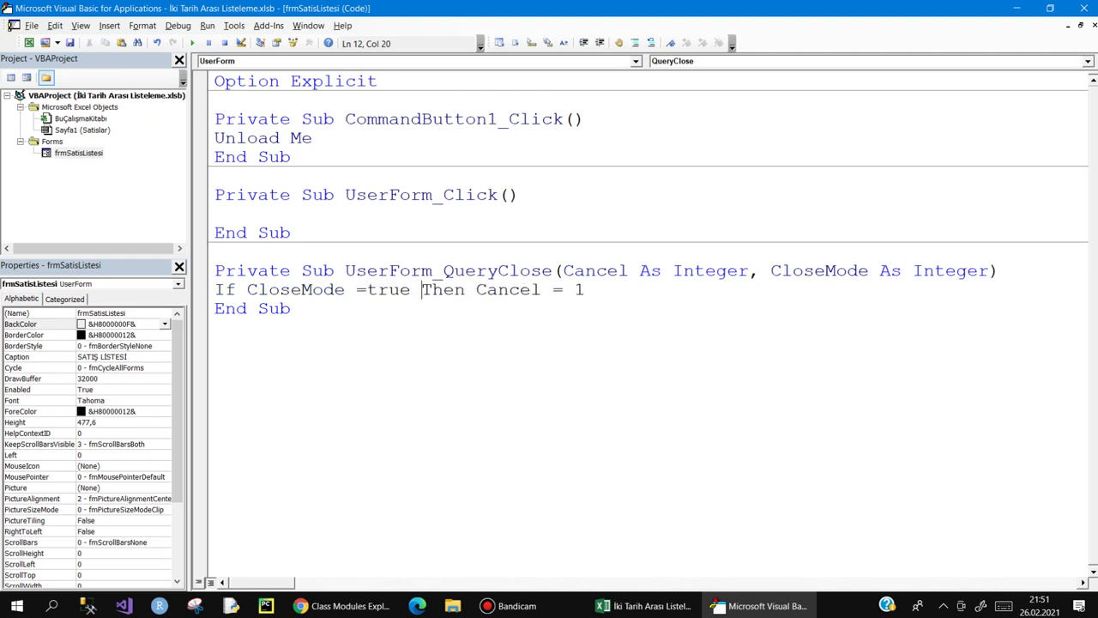
pyautogui.hotkey('shift', 'Right')
pyautogui.write('fals')
pyautogui.write('e')
pyautogui.press('Down')
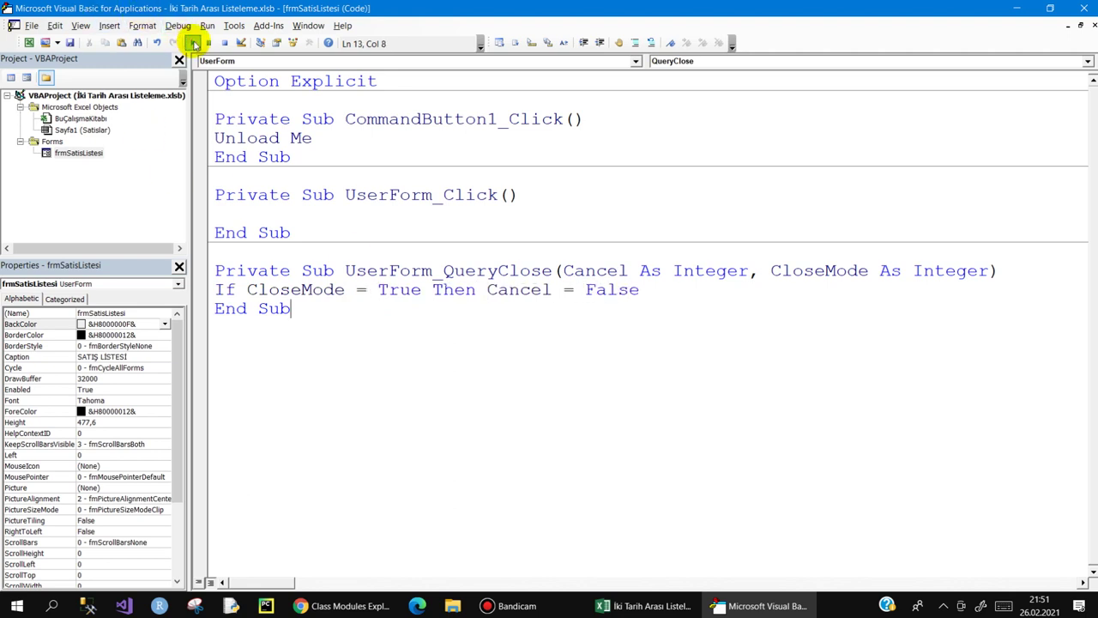
# - Rerun the form, then change Cancel = False to Cancel = True
pyautogui.click(192, 42)
pyautogui.click(821, 78)
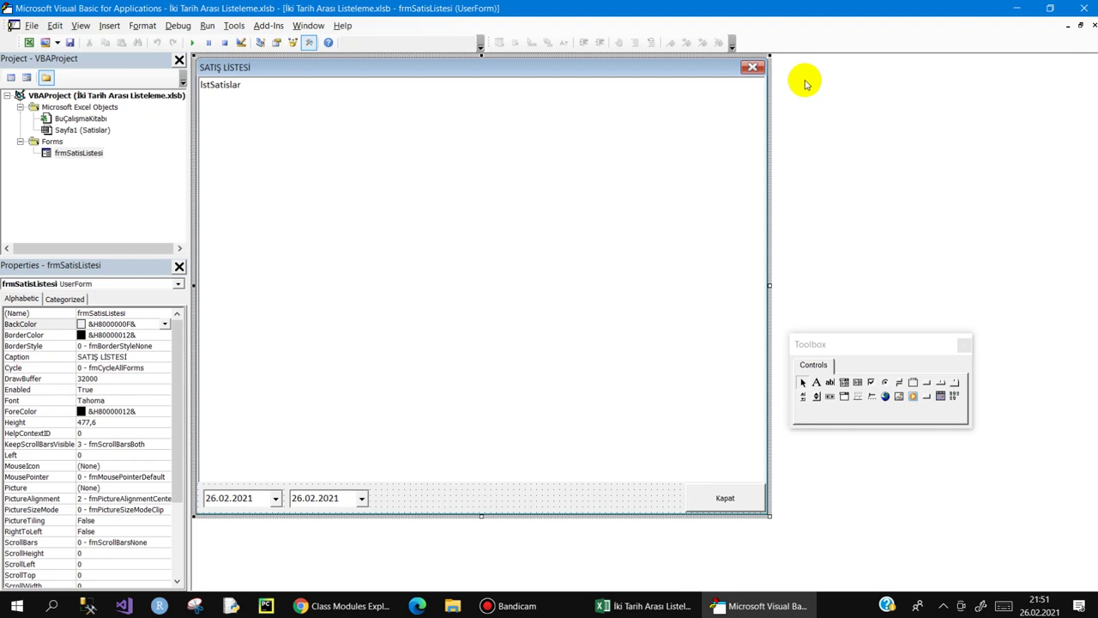
pyautogui.doubleClick(505, 480)
pyautogui.moveTo(584, 289); pyautogui.dragTo(679, 304)
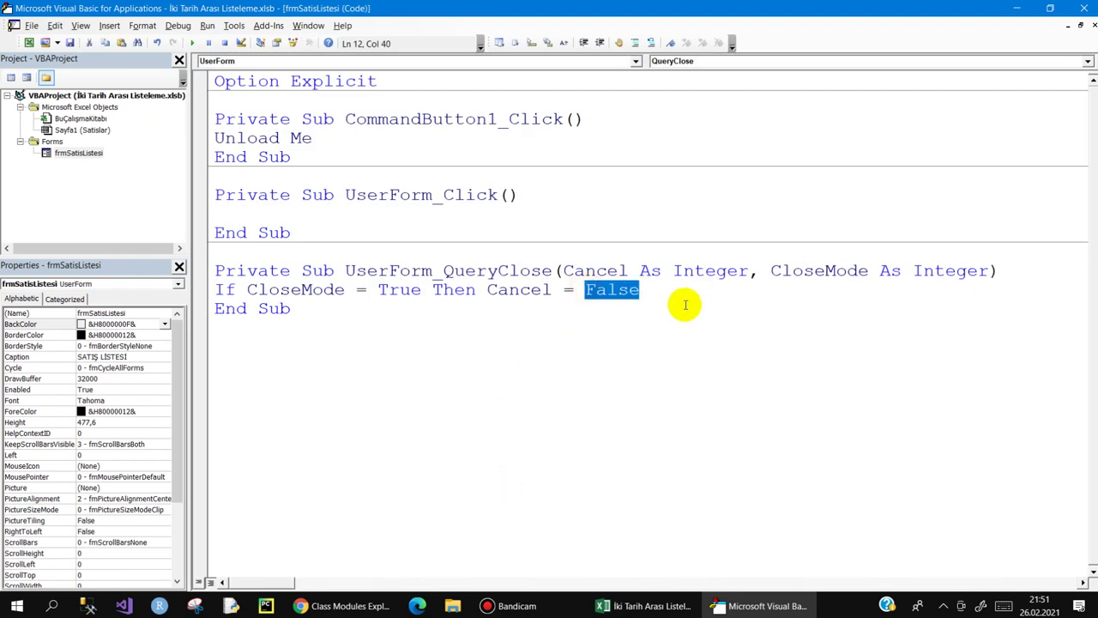
pyautogui.write('t')
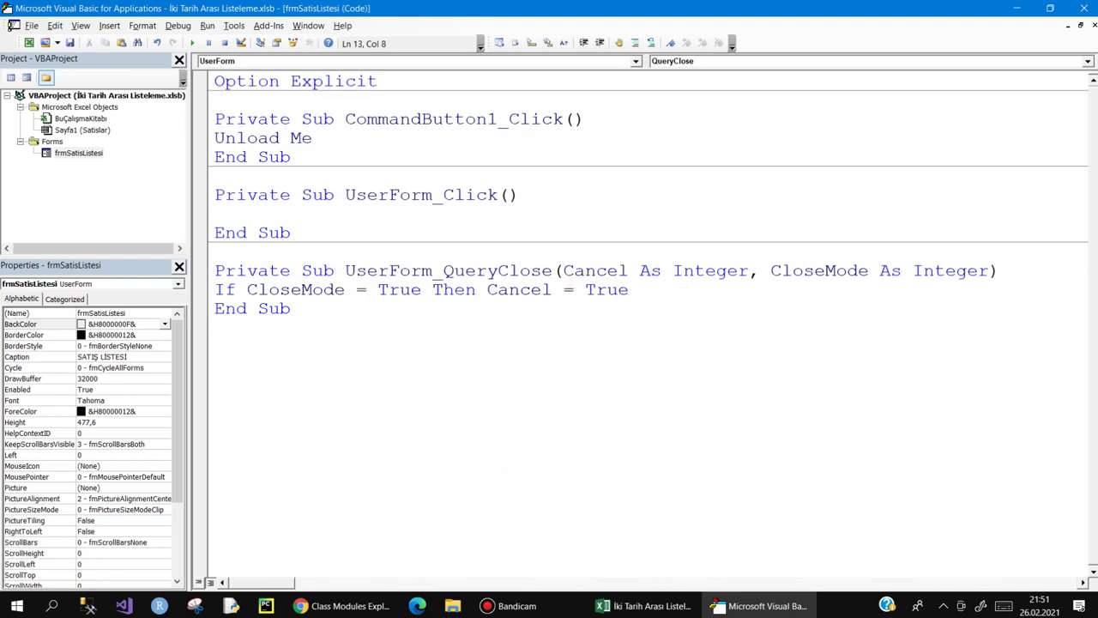
# - Change the condition to CloseMode = False, rerun and close the form, and return to its code
pyautogui.click(193, 42)
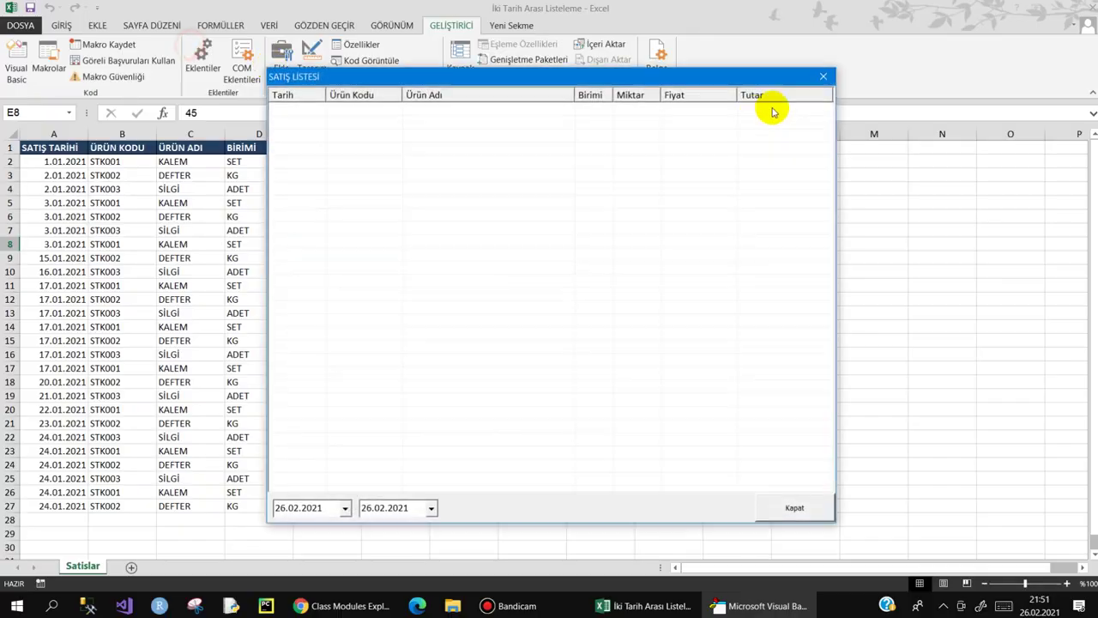
pyautogui.click(822, 79)
pyautogui.doubleClick(478, 494)
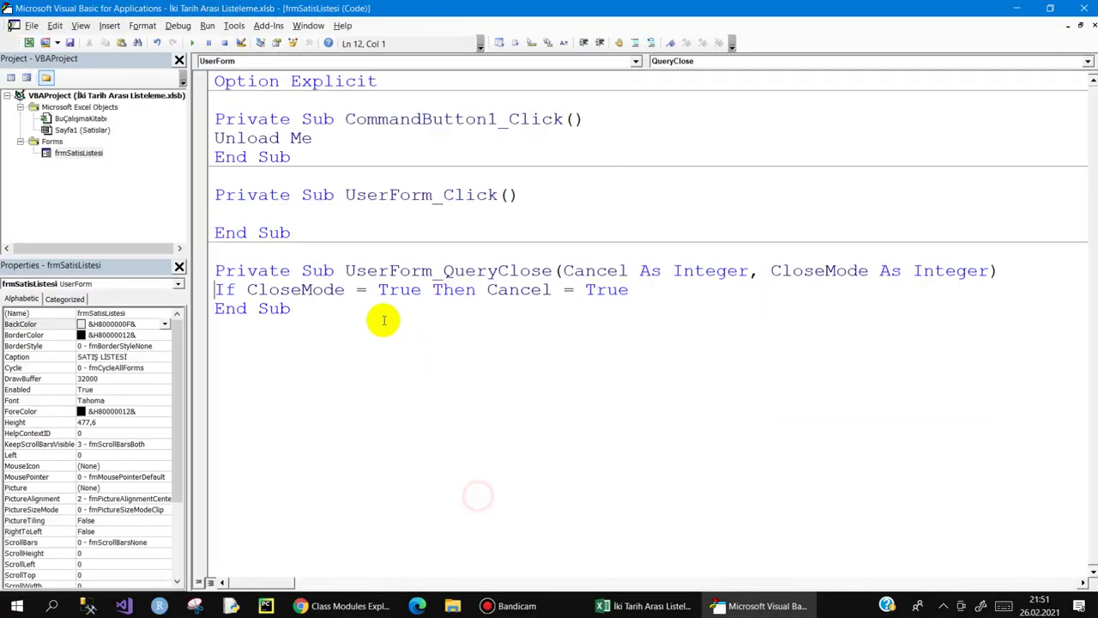
pyautogui.doubleClick(391, 289)
pyautogui.write('fa')
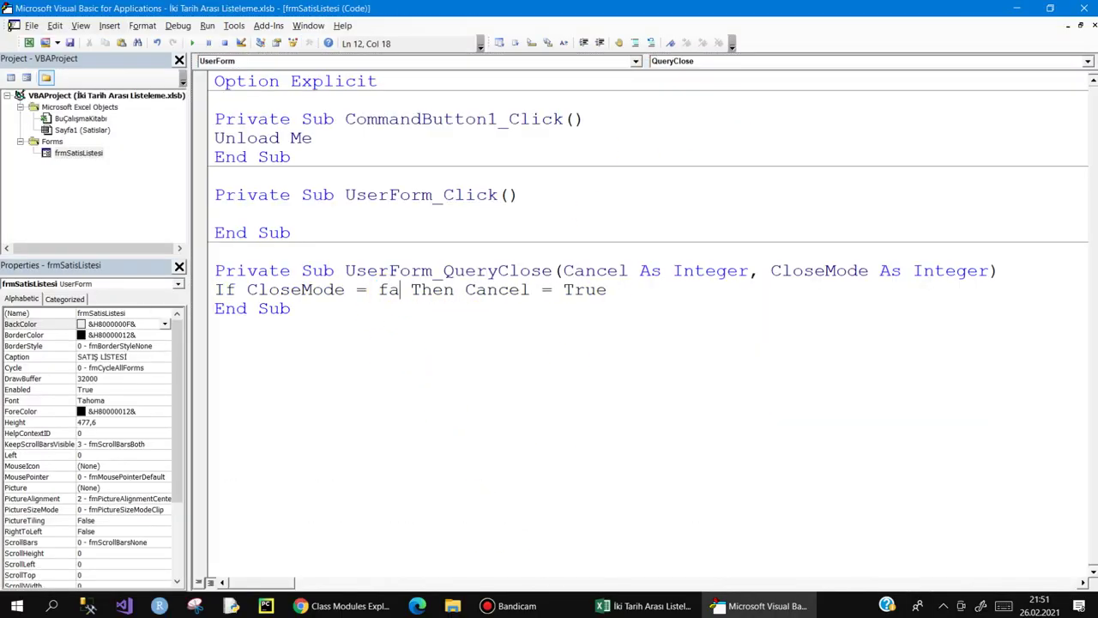
pyautogui.write('lse')
pyautogui.click(192, 42)
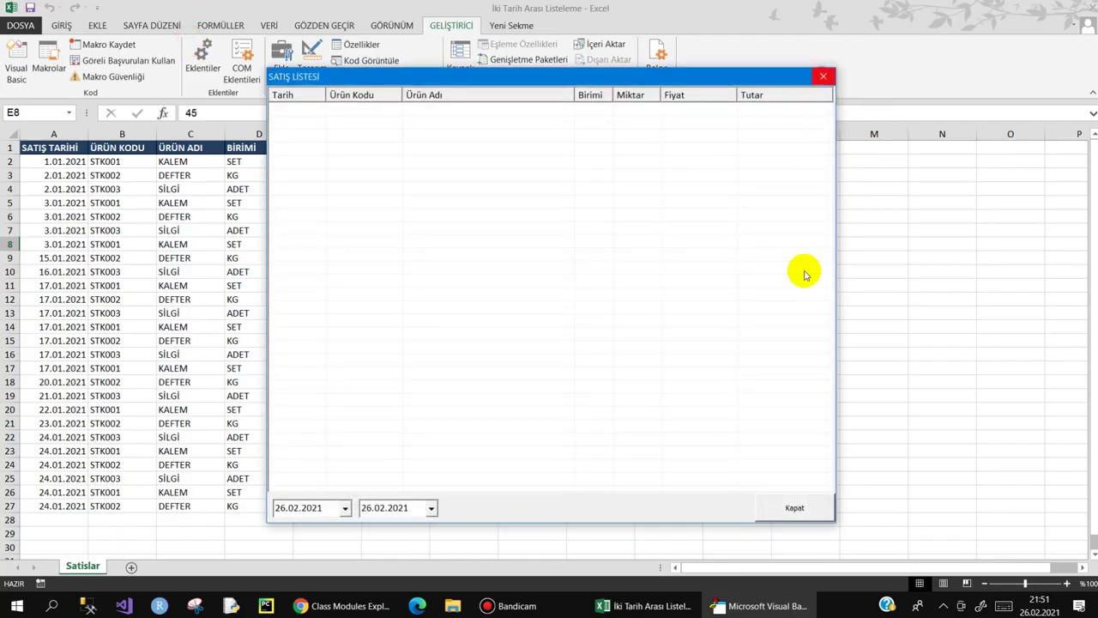
pyautogui.click(795, 505)
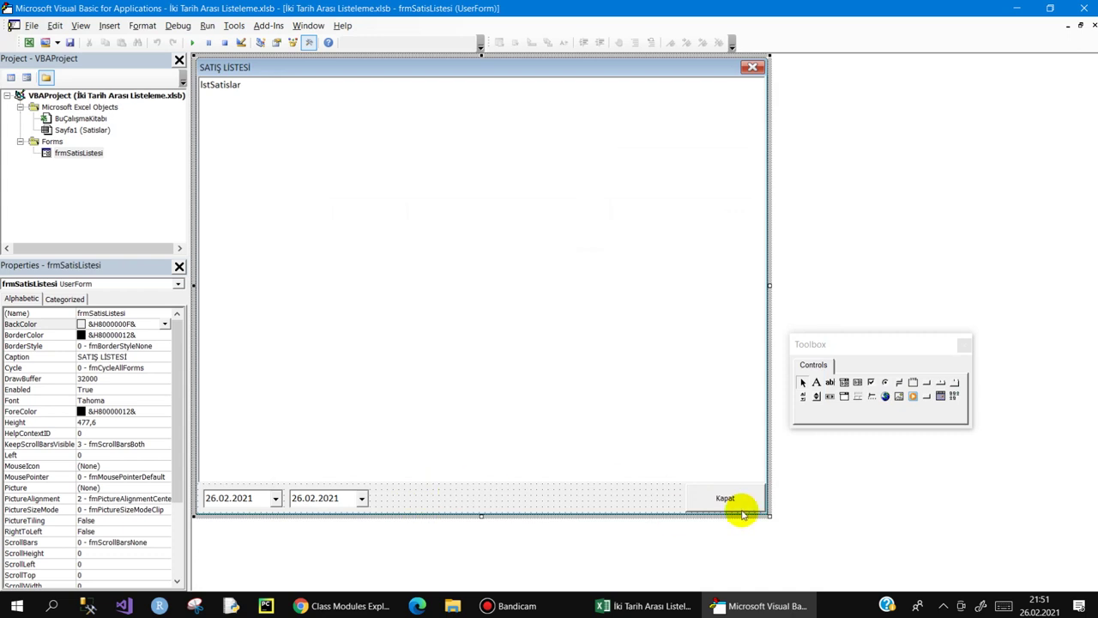
pyautogui.press('F7')
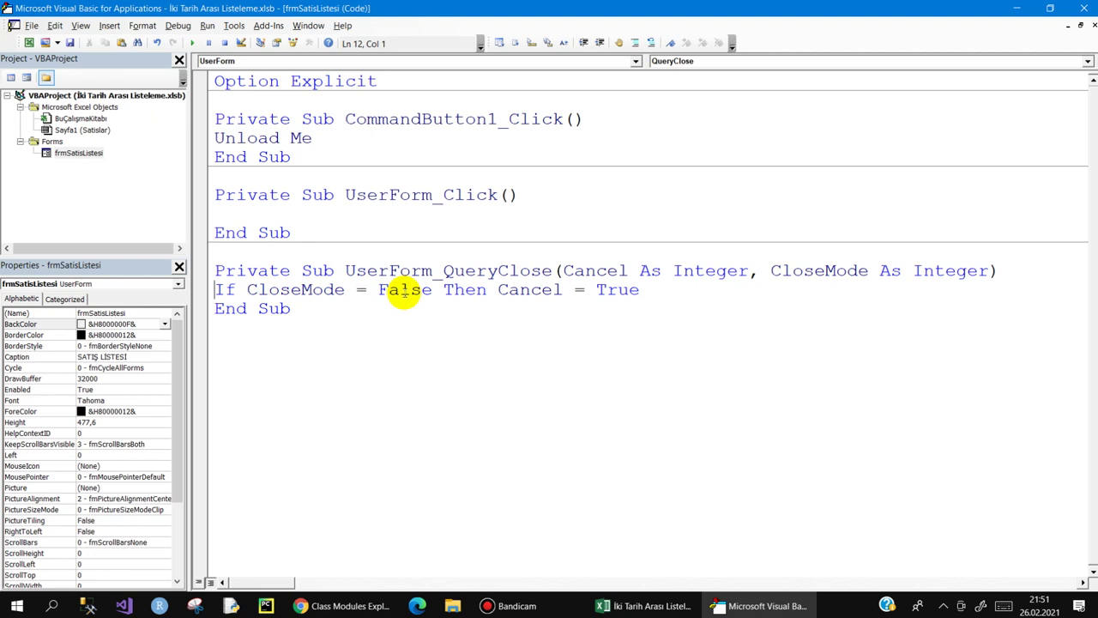
pyautogui.click(388, 291)
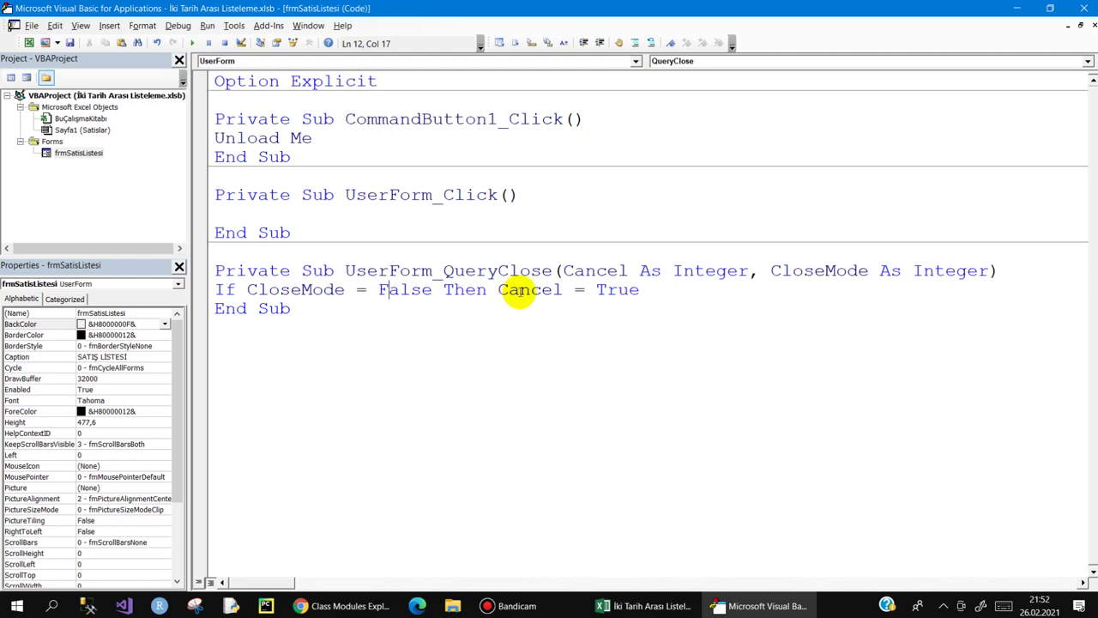
# - Run and close the form, then edit QueryClose to If CloseMode <>1 Then Cancel = 1
pyautogui.click(192, 42)
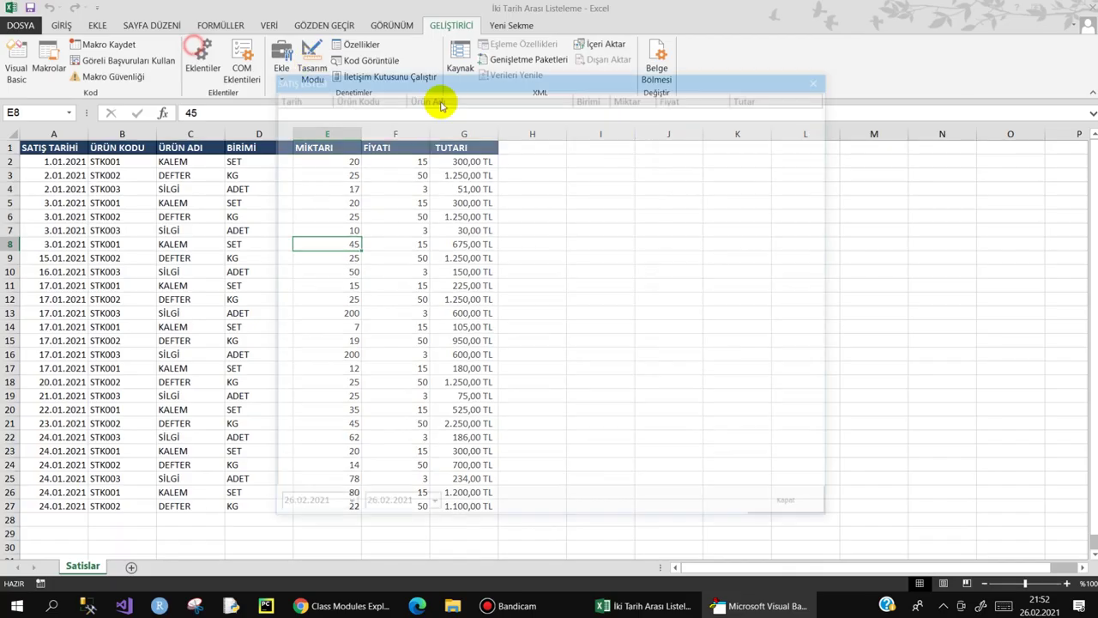
pyautogui.click(816, 506)
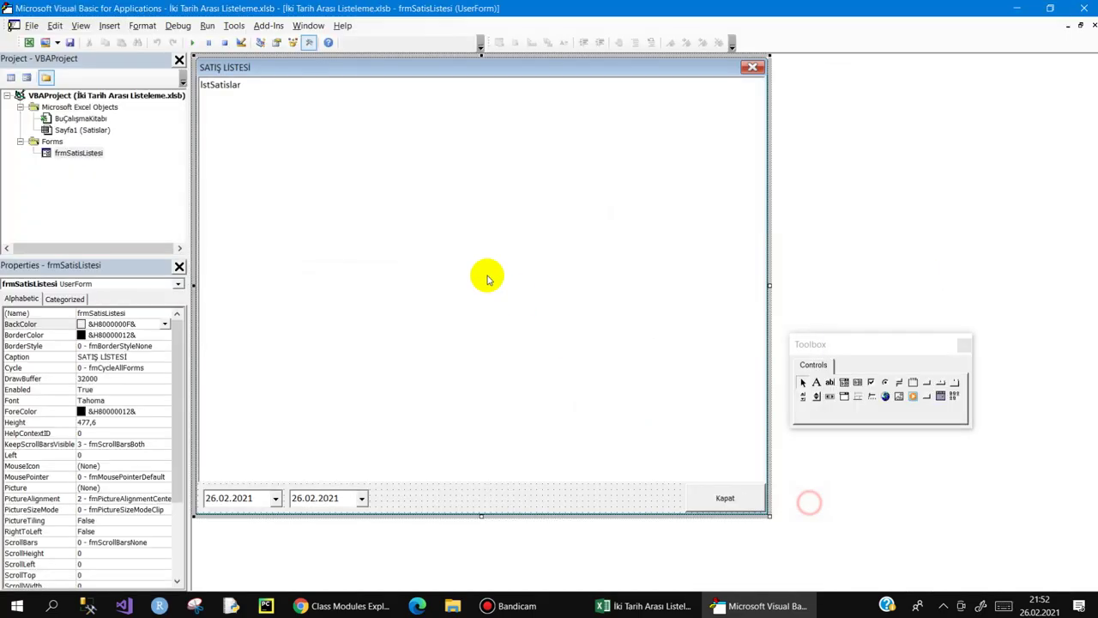
pyautogui.press('F7')
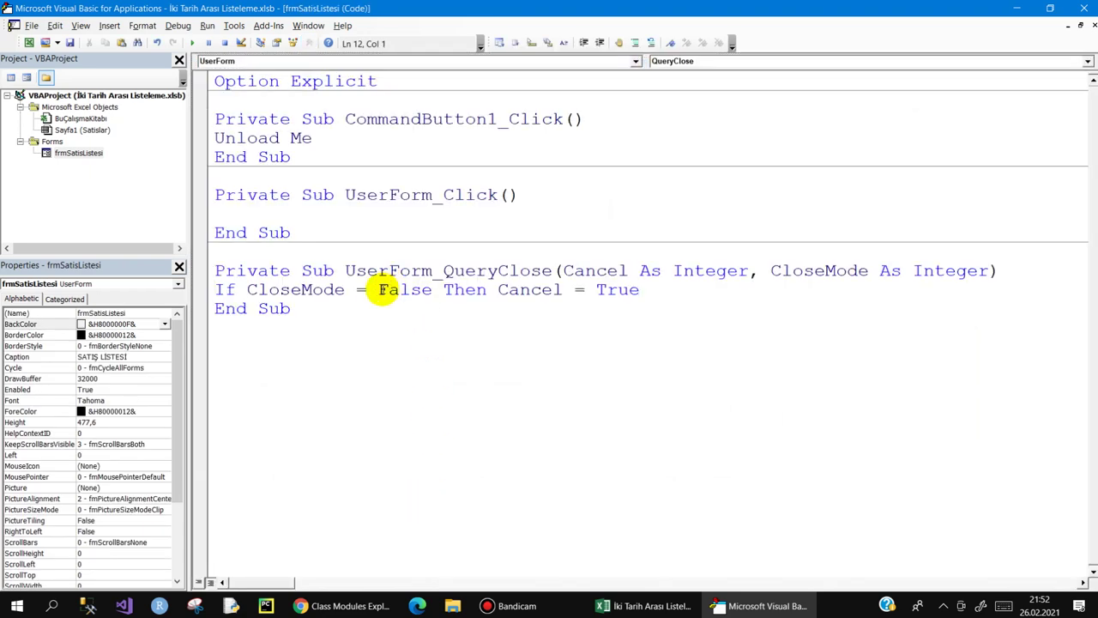
pyautogui.moveTo(432, 289); pyautogui.dragTo(355, 289)
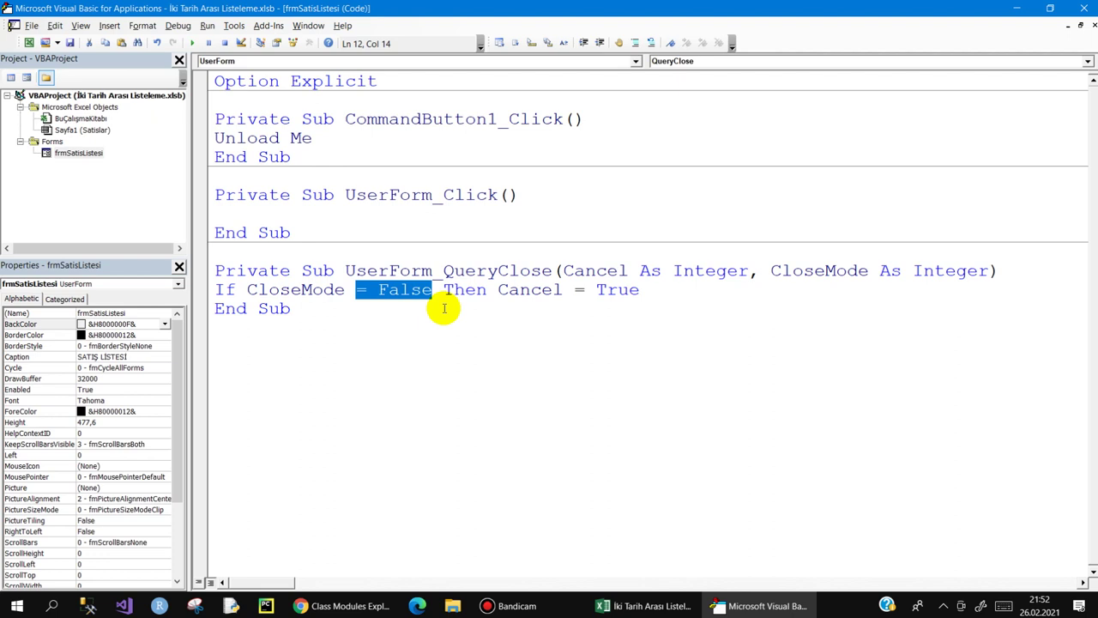
pyautogui.write('<>1')
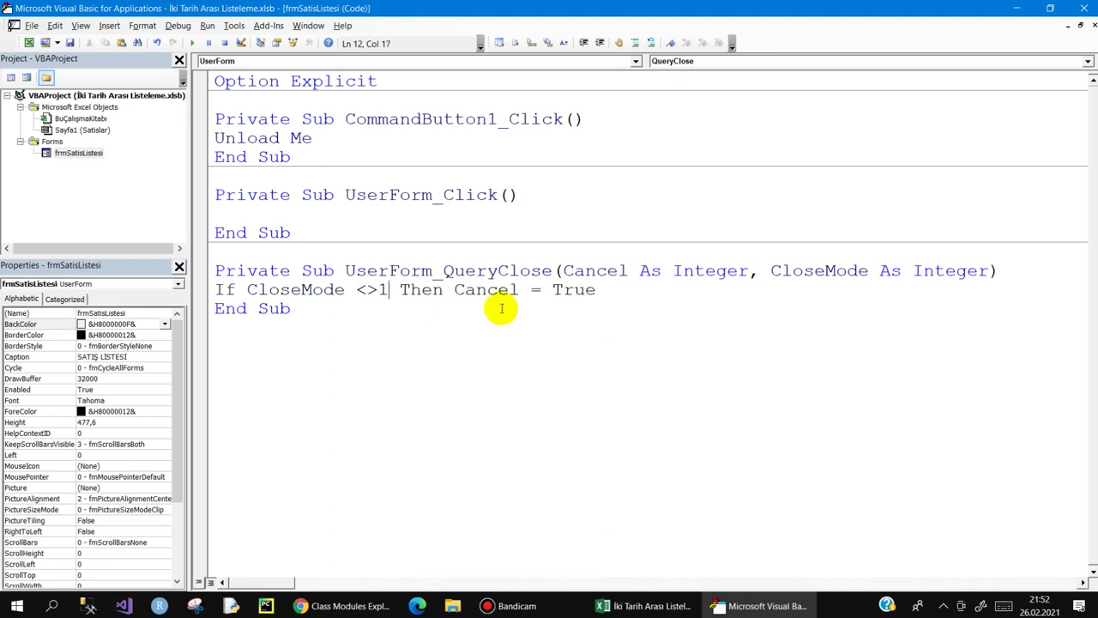
pyautogui.moveTo(543, 289); pyautogui.dragTo(584, 289)
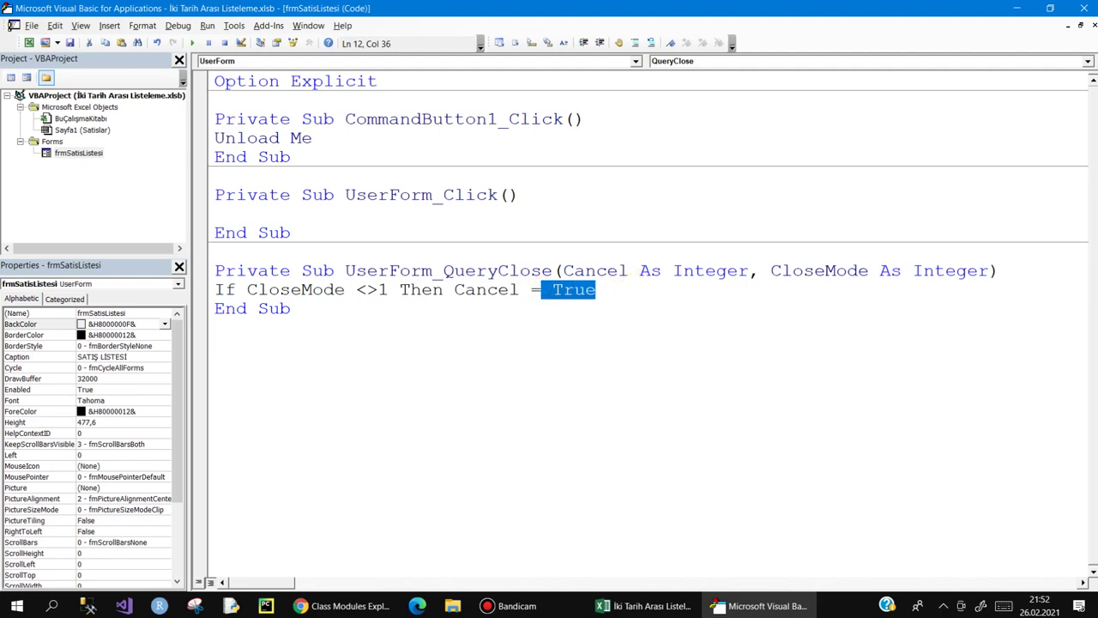
pyautogui.write('1')
pyautogui.click(472, 333)
# - Test the form, closing it via the title bar X and then Kapat
pyautogui.click(191, 42)
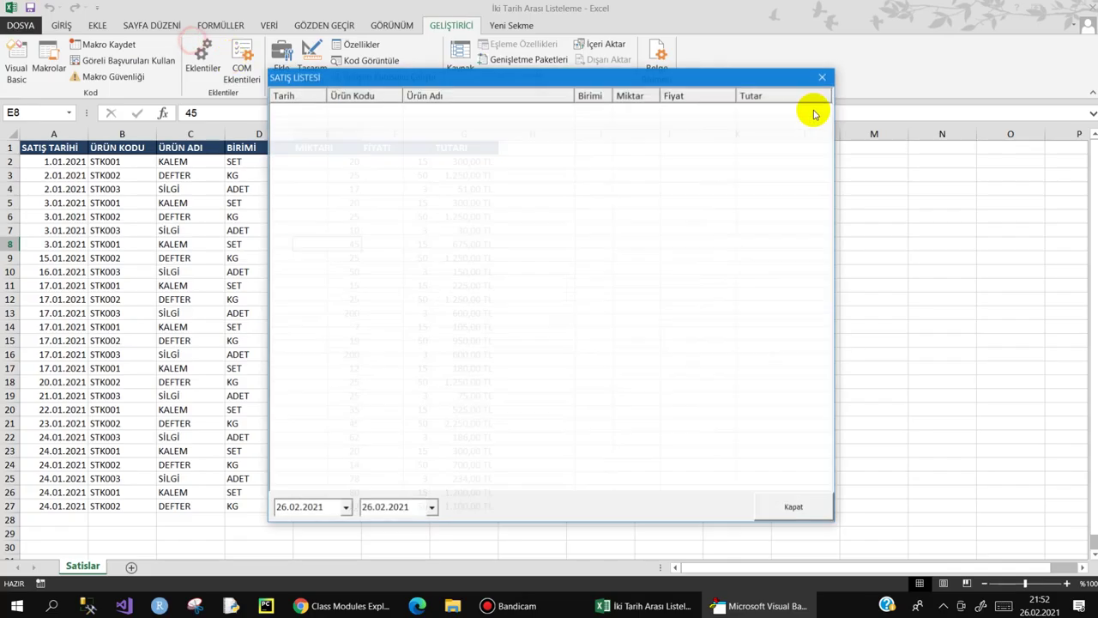
pyautogui.click(829, 75)
pyautogui.click(781, 507)
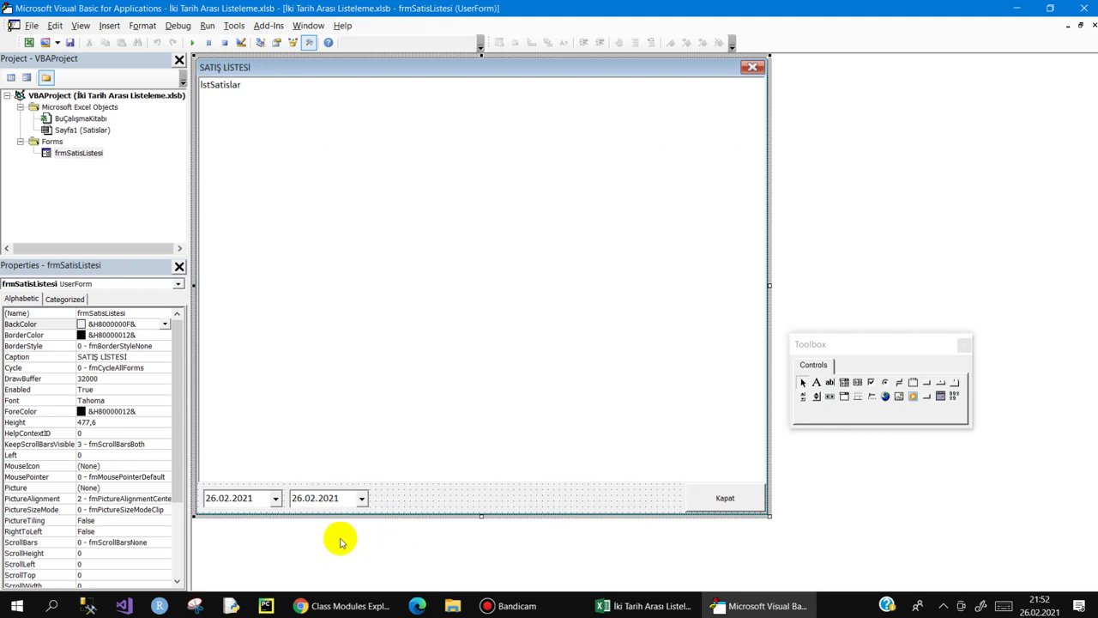
# - Name the date pickers dtTar1 and dtTar2, then select the form and show its code
pyautogui.click(247, 499)
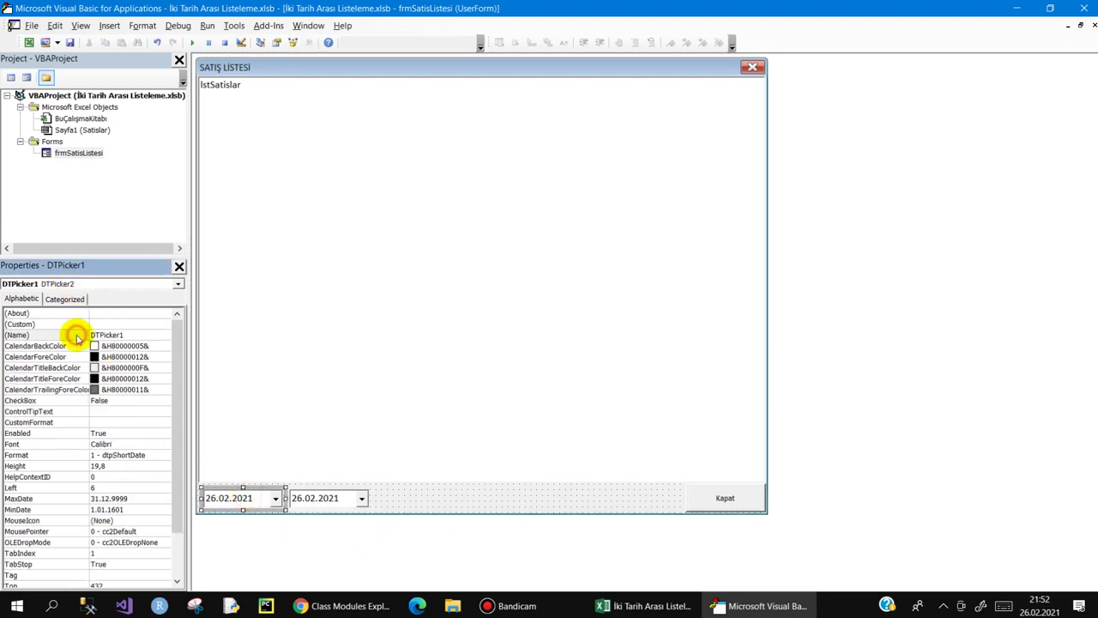
pyautogui.click(78, 335)
pyautogui.write('dtTar1')
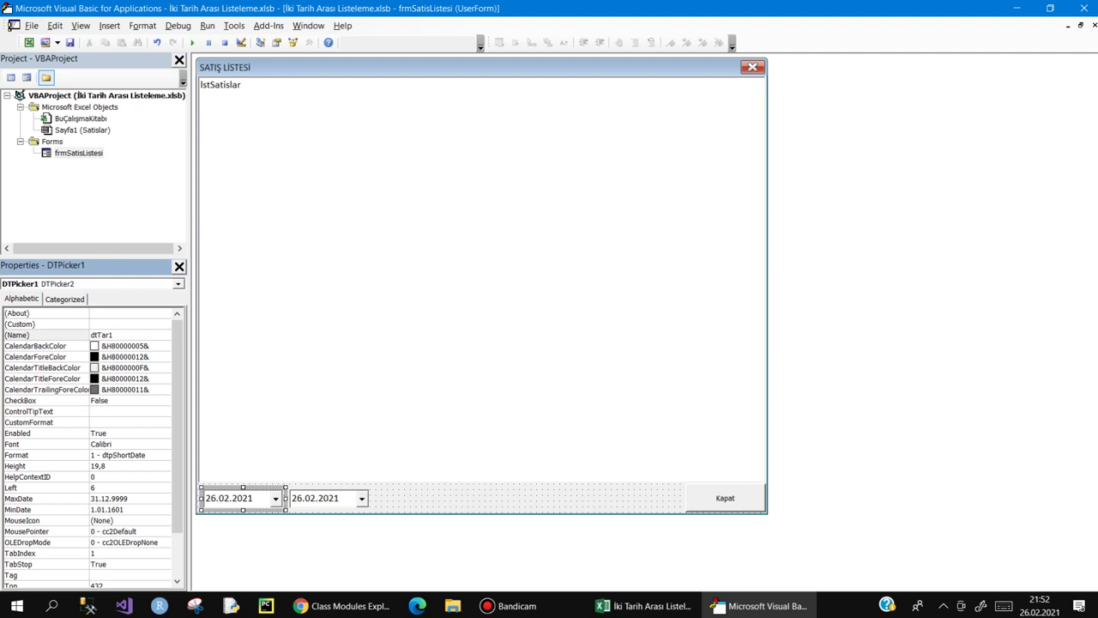
pyautogui.click(319, 498)
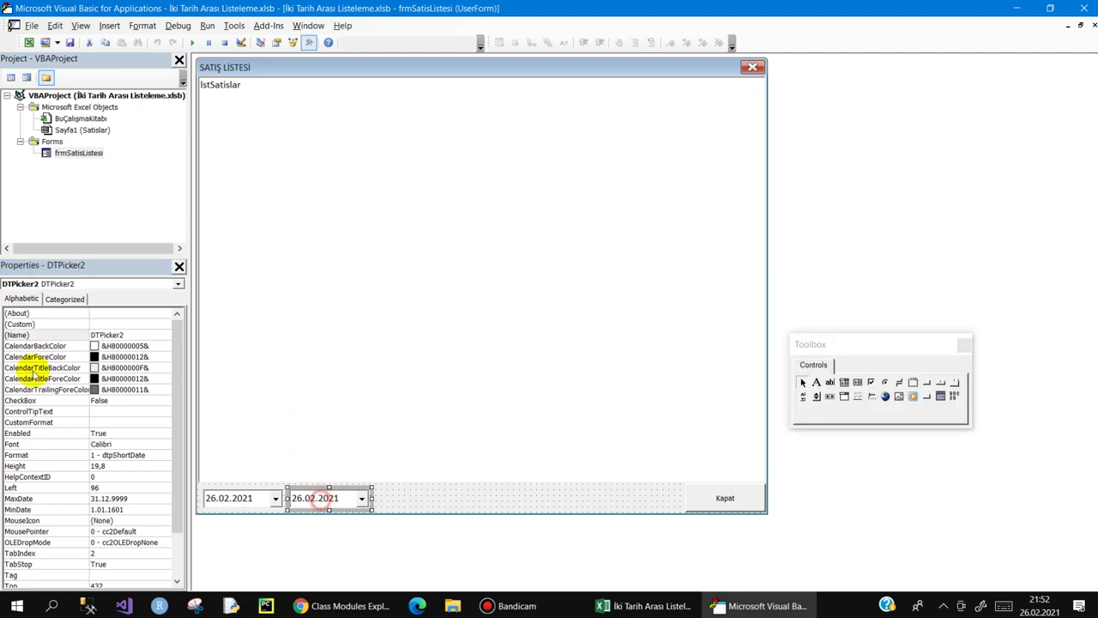
pyautogui.click(78, 336)
pyautogui.write('dtT')
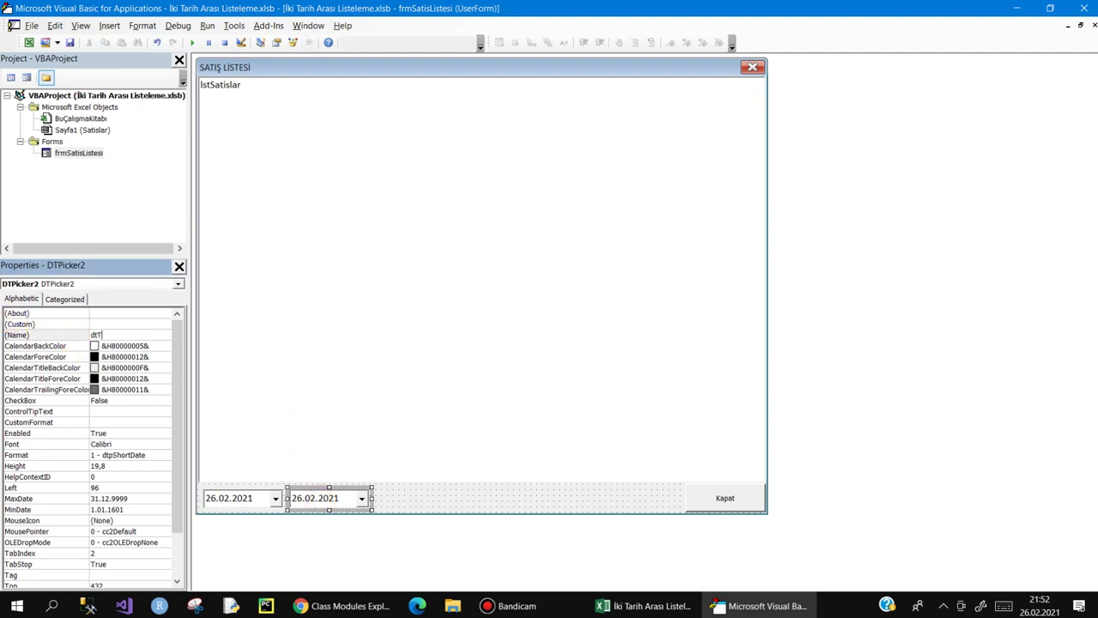
pyautogui.write('ar2')
pyautogui.press('Return')
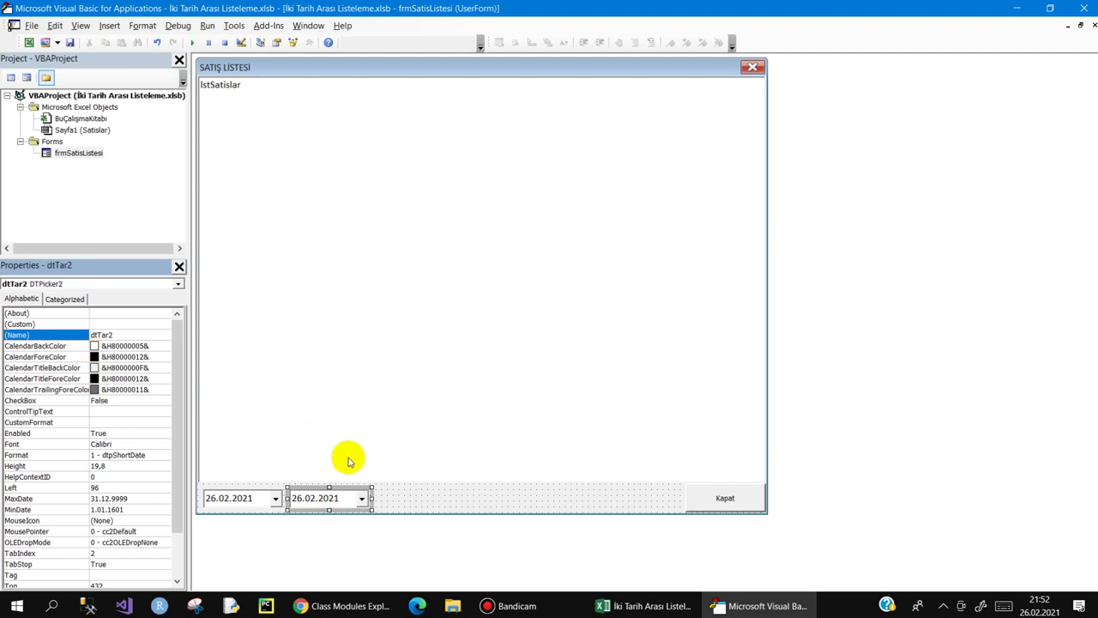
pyautogui.click(425, 501)
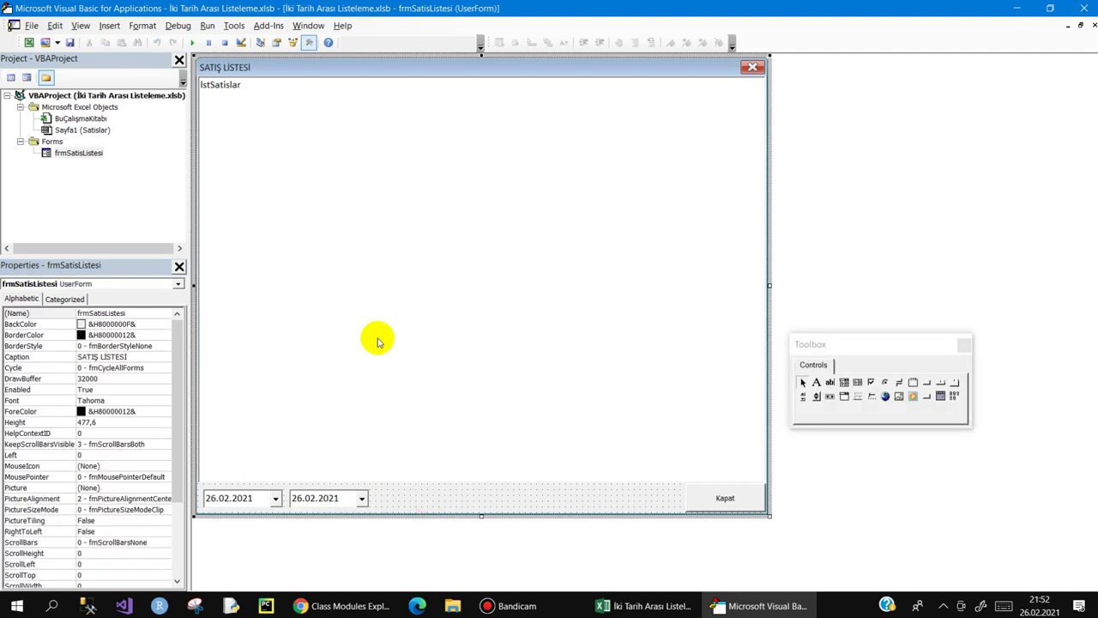
pyautogui.click(344, 311)
pyautogui.click(424, 498)
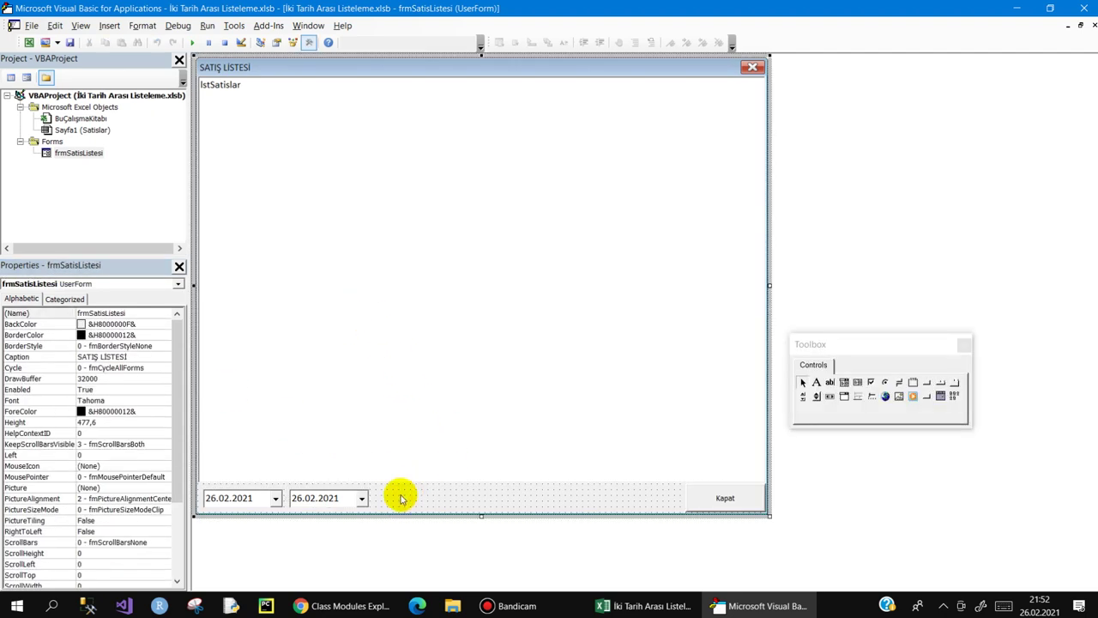
pyautogui.press('F7')
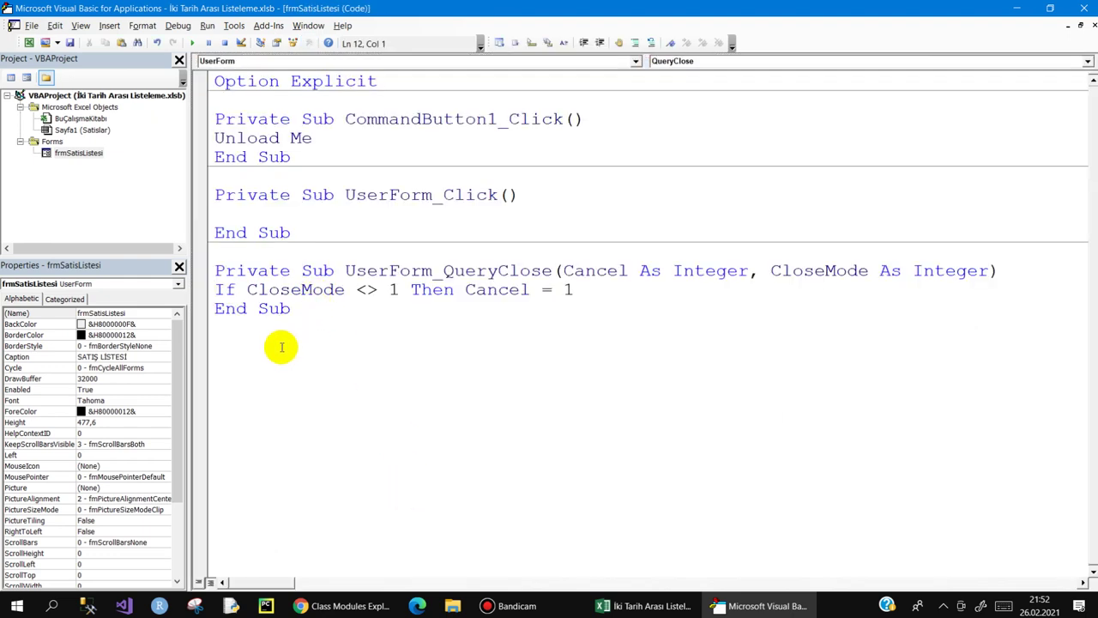
# - Delete the empty UserForm_Click procedure and add Sub SatisListele below QueryClose
pyautogui.click(277, 343)
pyautogui.moveTo(321, 227); pyautogui.dragTo(135, 188)
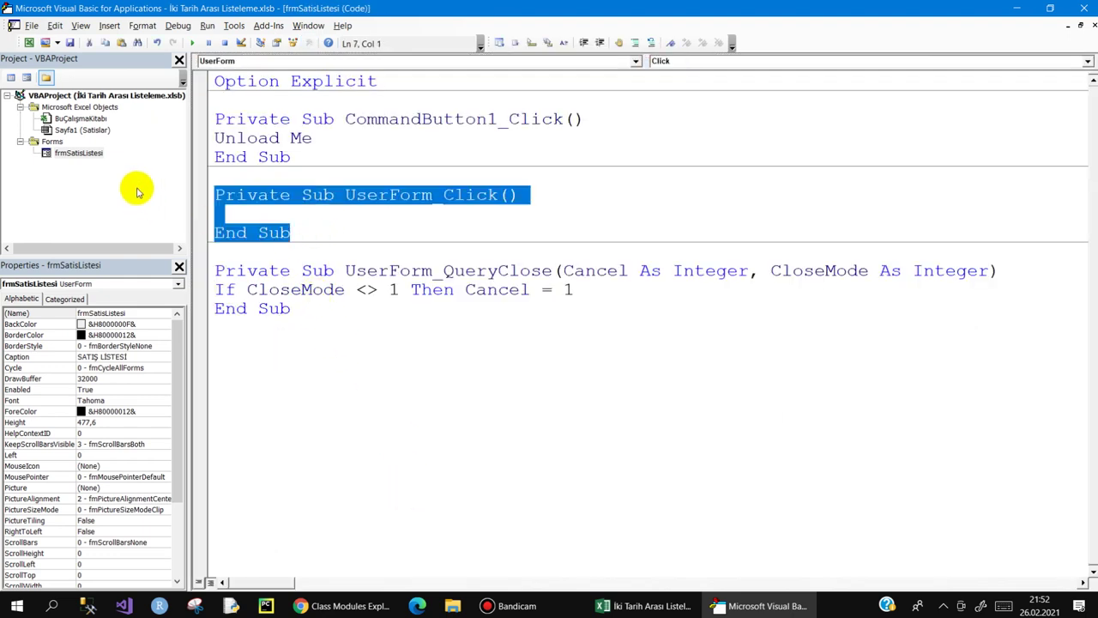
pyautogui.press('Delete')
pyautogui.click(245, 311)
pyautogui.write('sub Sa')
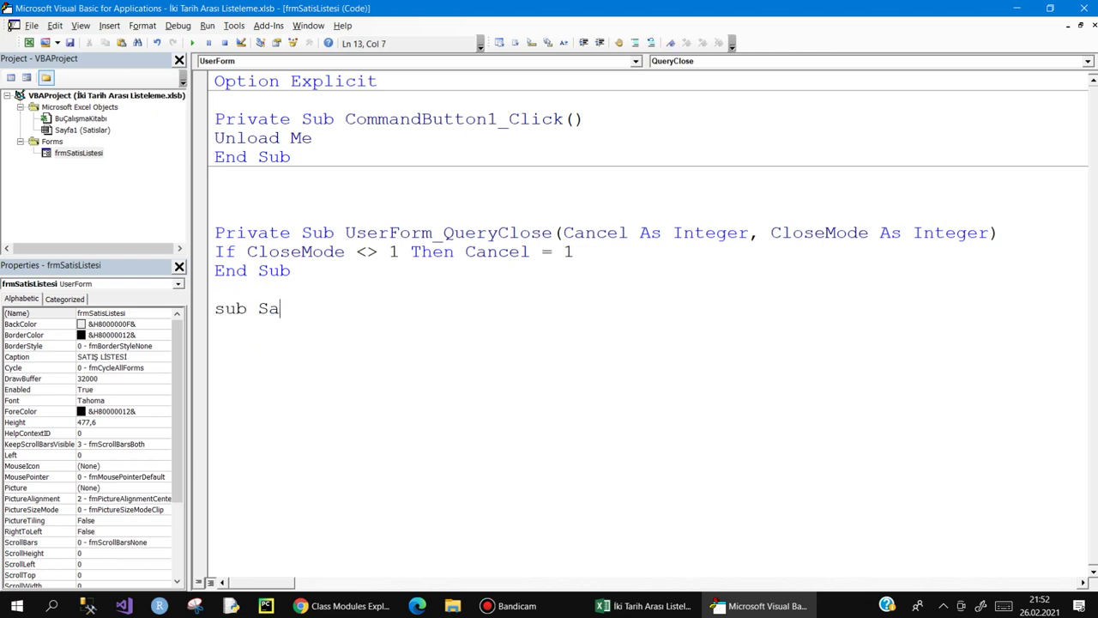
pyautogui.write('tisListele')
pyautogui.press('Return')
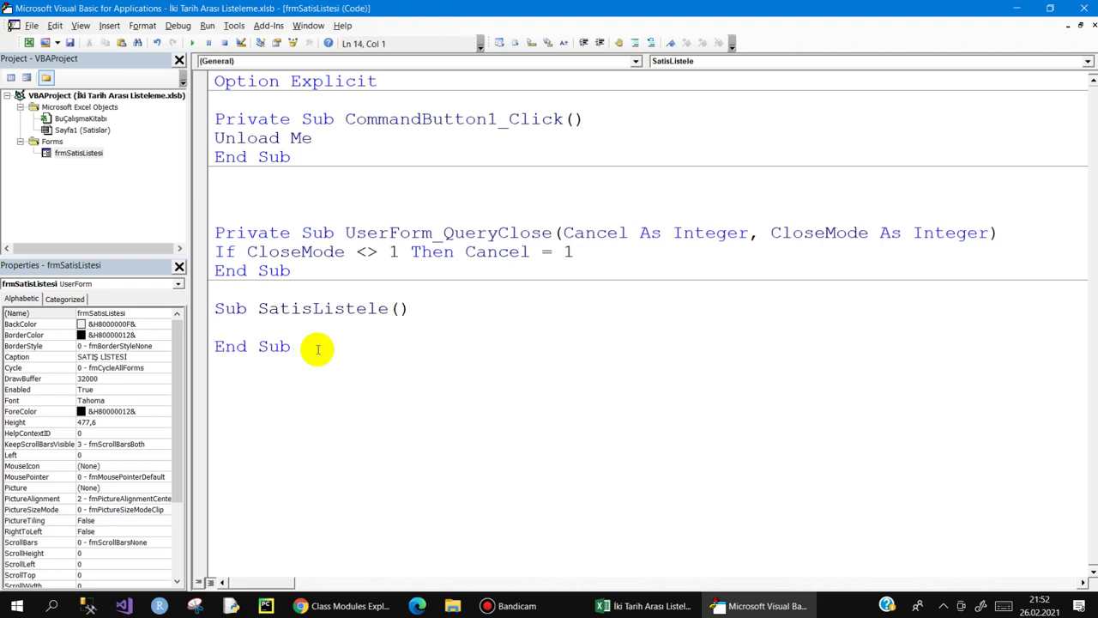
pyautogui.moveTo(313, 309)
pyautogui.mouseDown()
pyautogui.moveTo(257, 309)
pyautogui.moveTo(388, 309)
pyautogui.mouseUp()
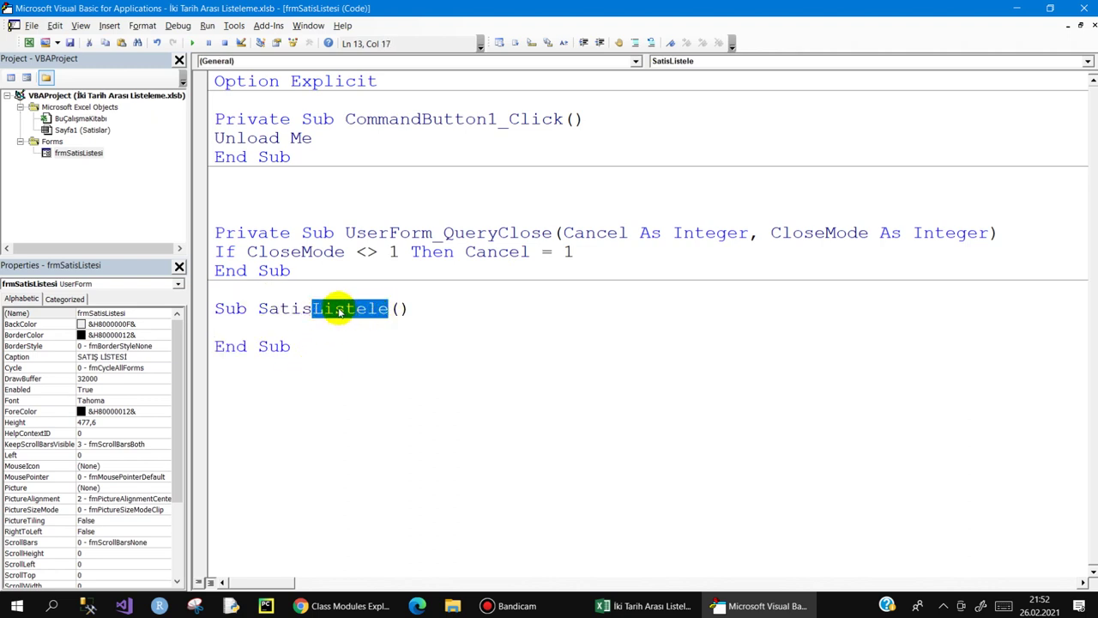
pyautogui.click(302, 324)
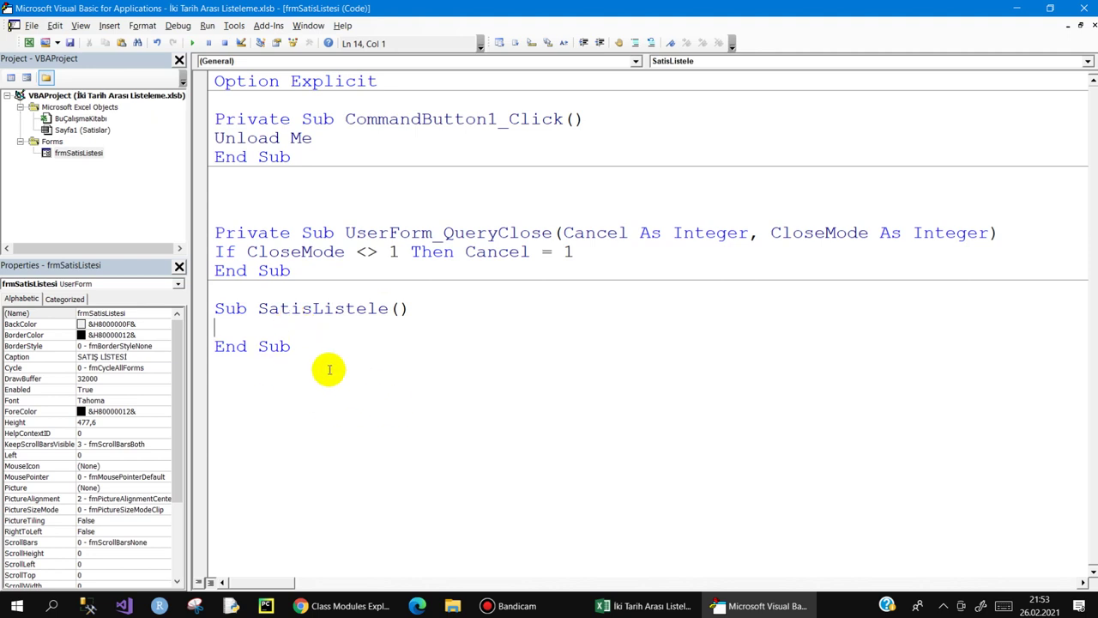
# - Declare ws As Worksheet and wsss As Long in SatisListele
pyautogui.write('dim ws')
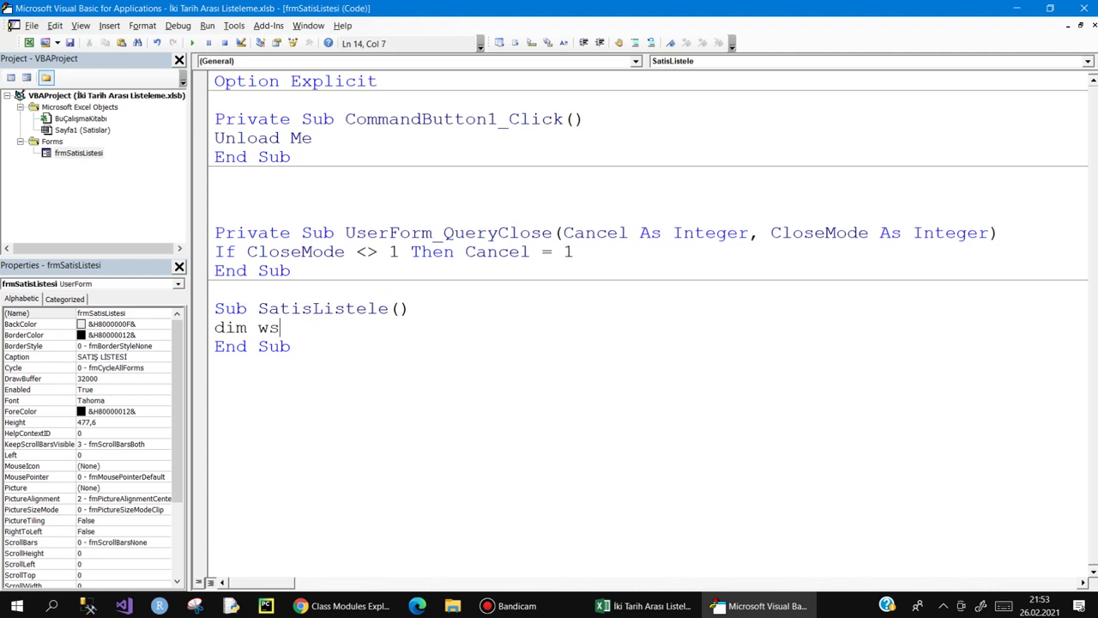
pyautogui.write(' as ')
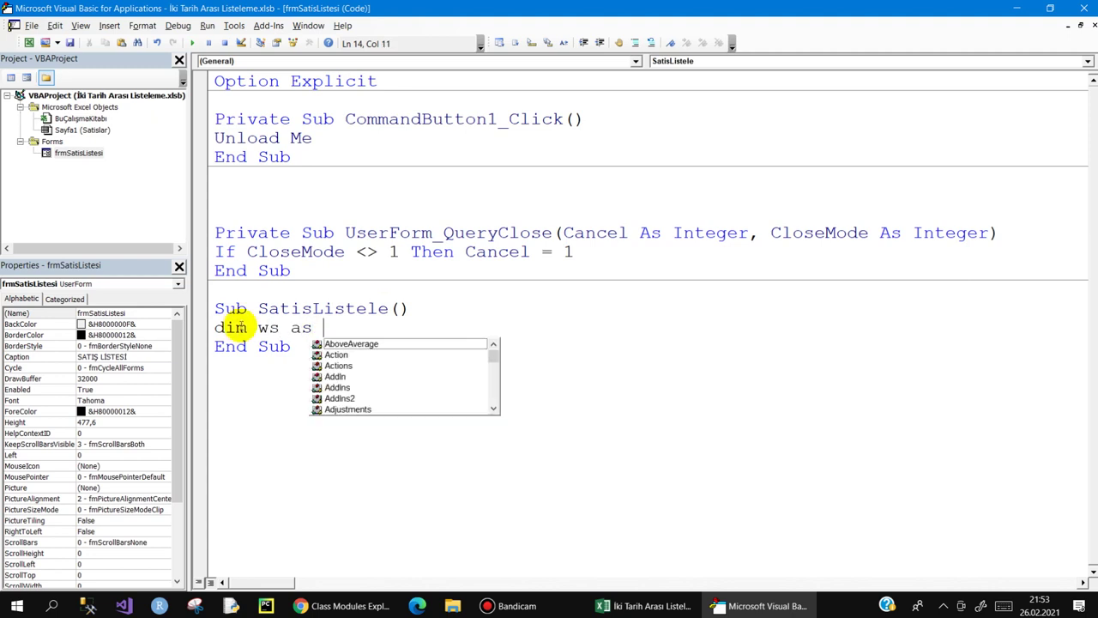
pyautogui.write('works')
pyautogui.press('Return')
pyautogui.write('dim wsss')
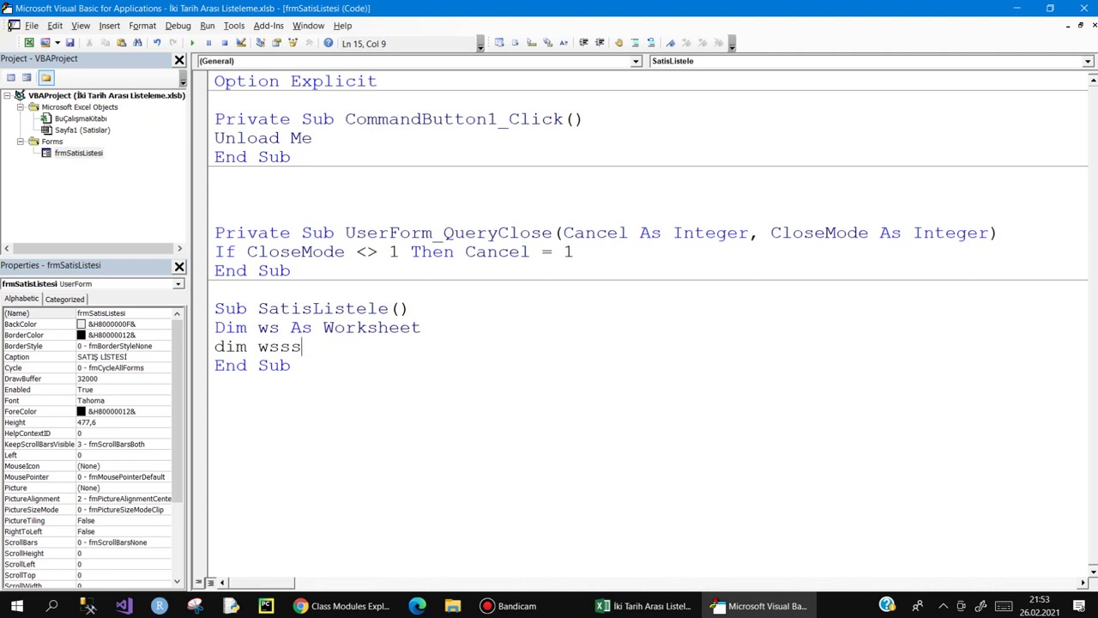
pyautogui.write(' as lo')
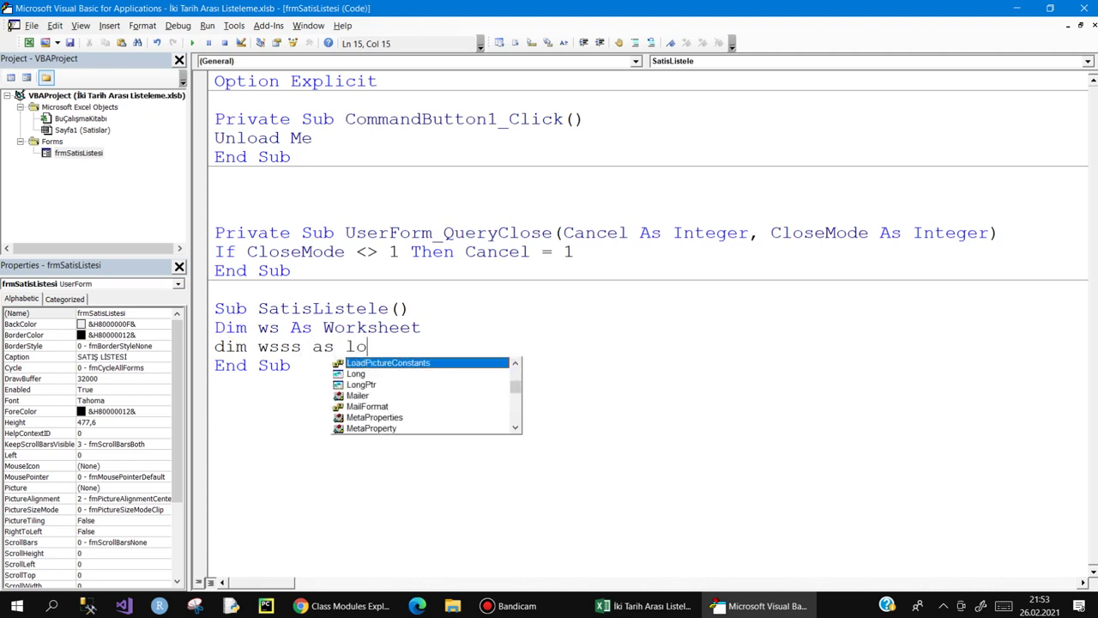
pyautogui.write('ng')
pyautogui.press('Return')
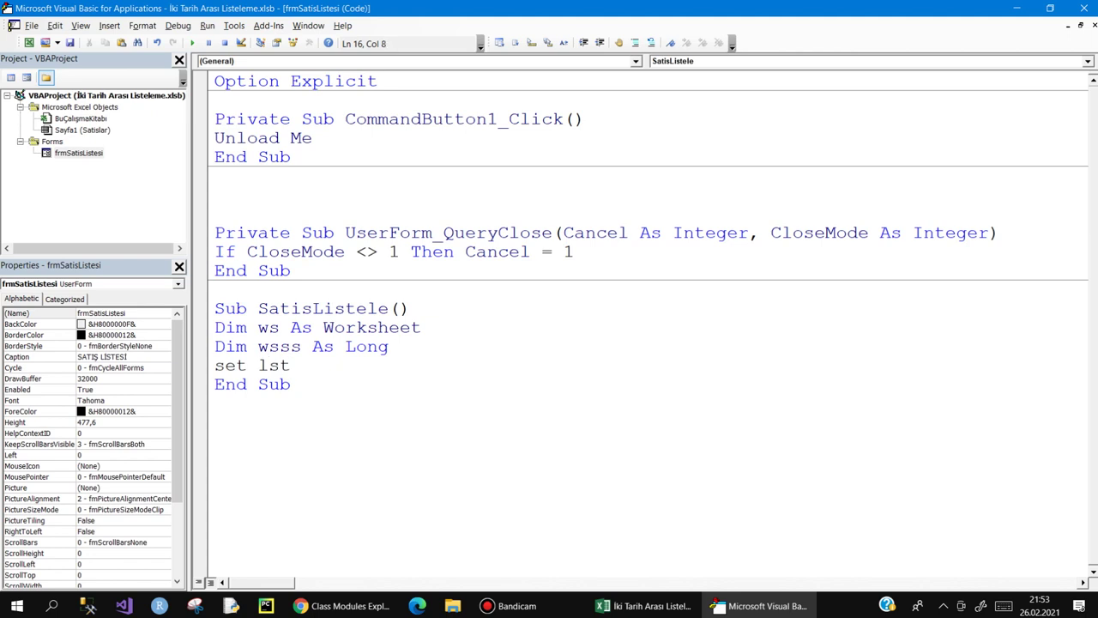
# - Declare stk As ListItem, correcting Set to Dim after the compile error, and x As Long
pyautogui.press('BackSpace')
pyautogui.press('BackSpace')
pyautogui.write('as ')
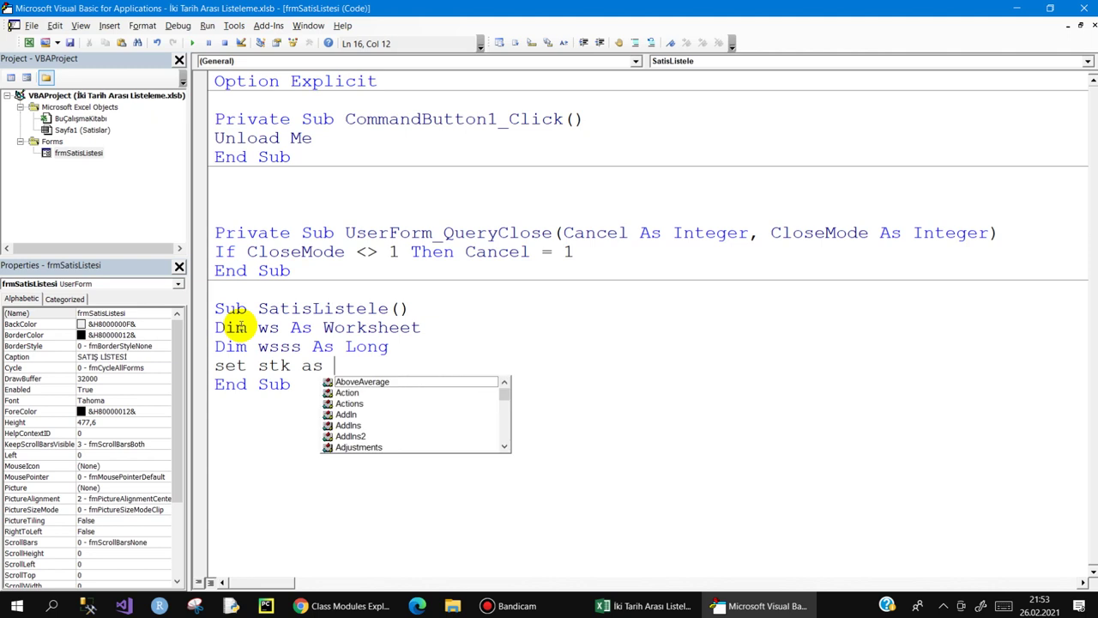
pyautogui.write('list')
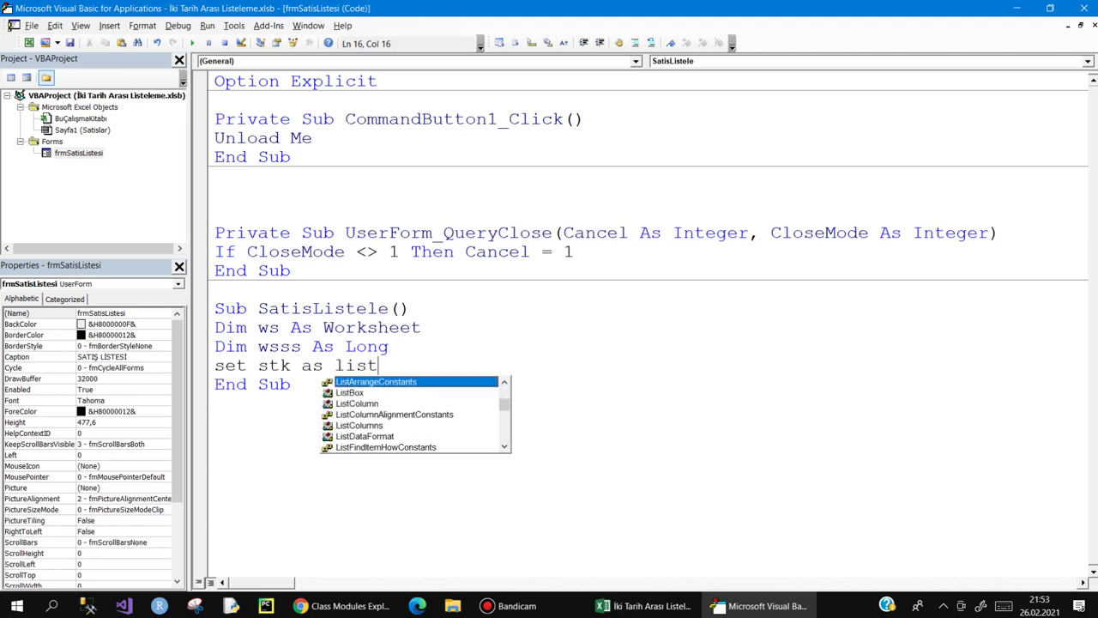
pyautogui.write('It')
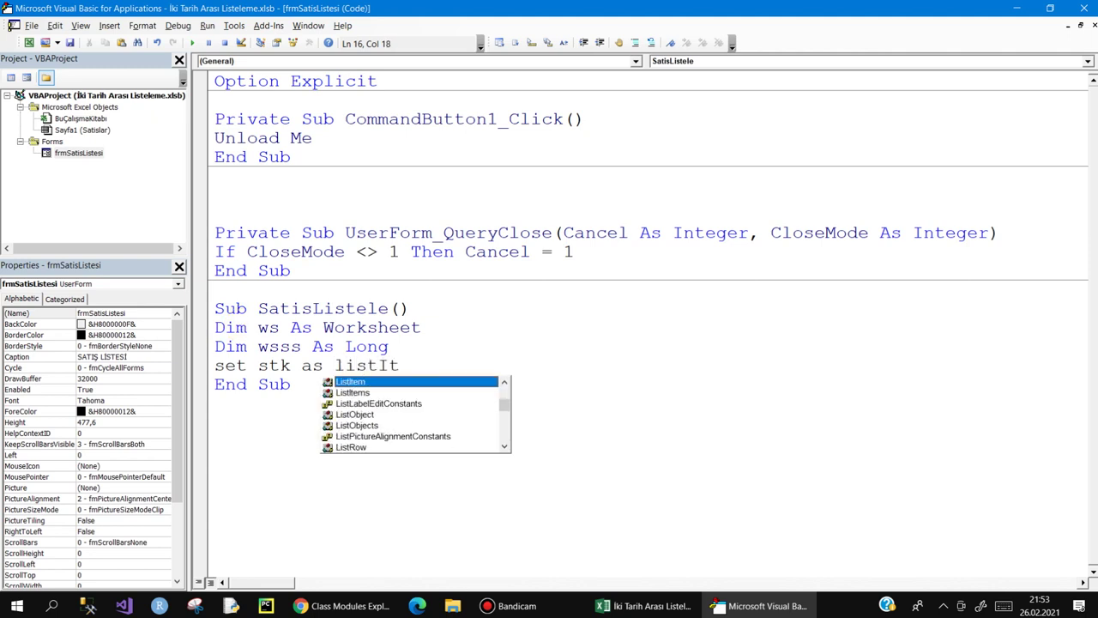
pyautogui.press('space')
pyautogui.press('Return')
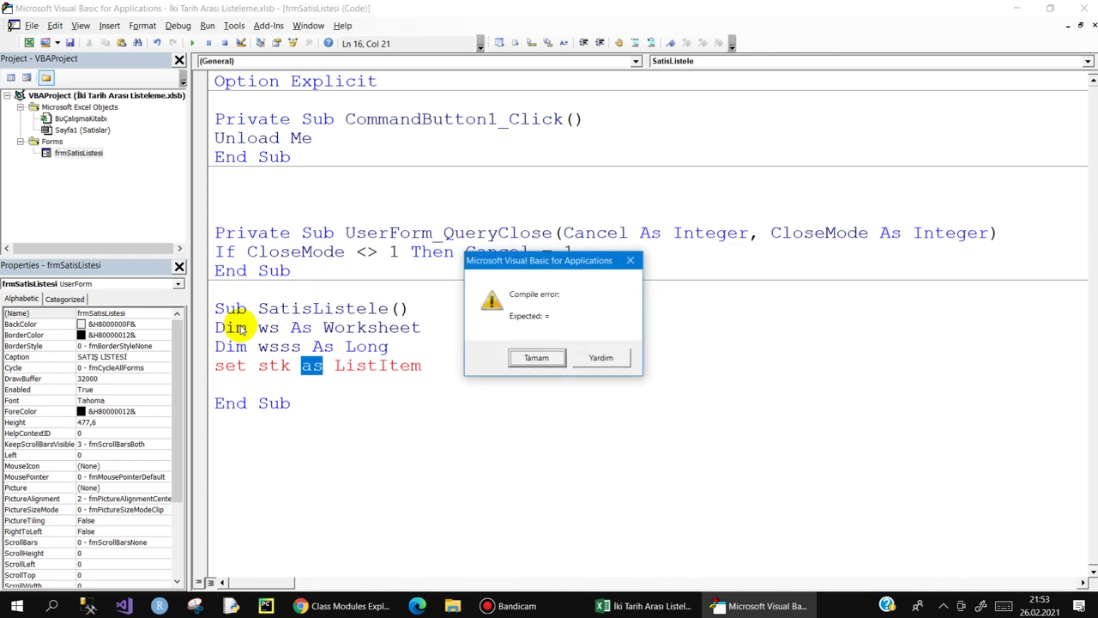
pyautogui.press('Return')
pyautogui.press('Home')
pyautogui.hotkey('ctrl', 'shift', 'Right')
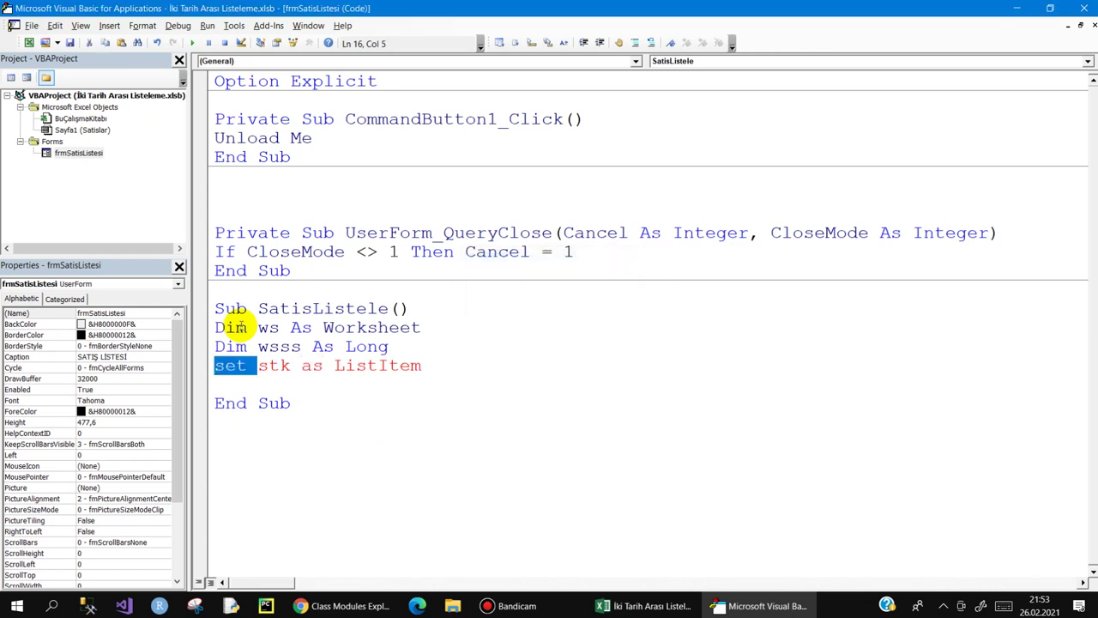
pyautogui.write('dim')
pyautogui.press('Down')
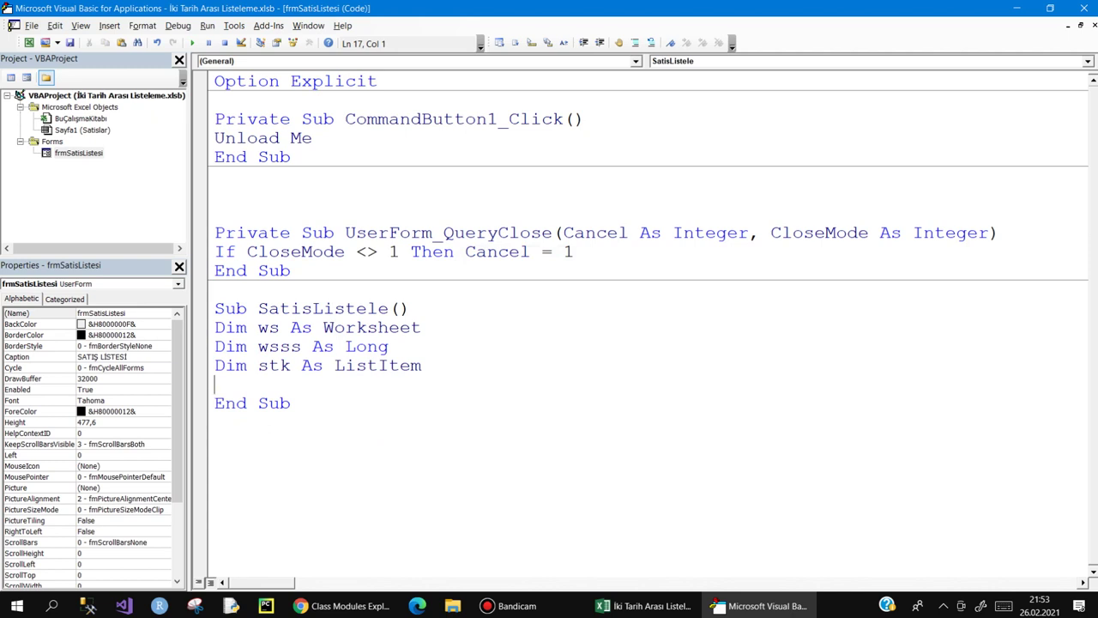
pyautogui.write('dim x a')
pyautogui.write('s lon')
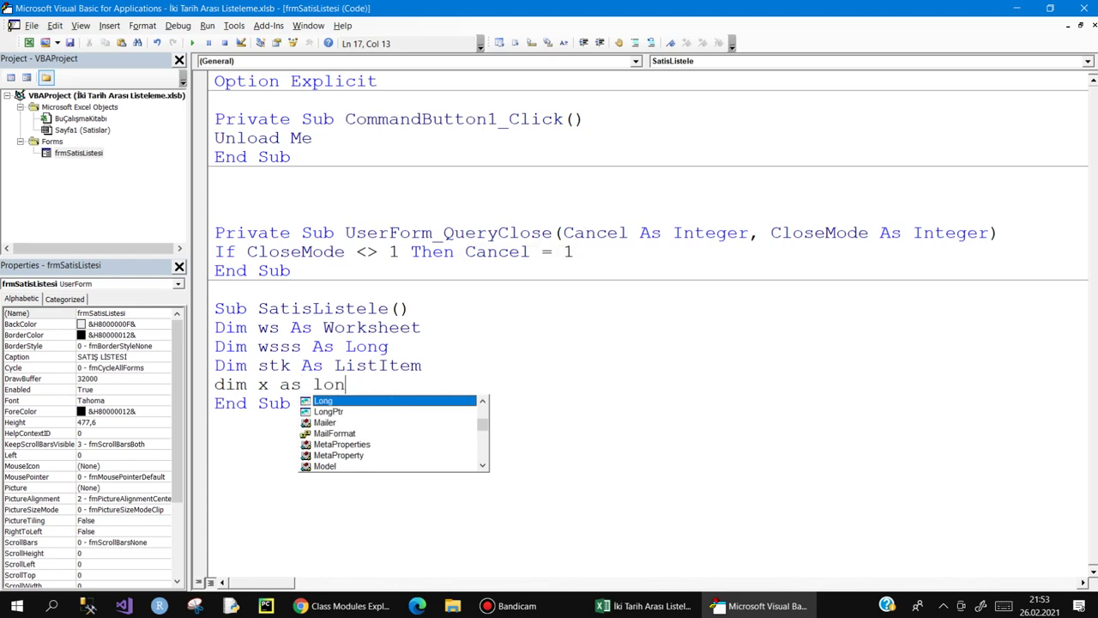
pyautogui.press('Return')
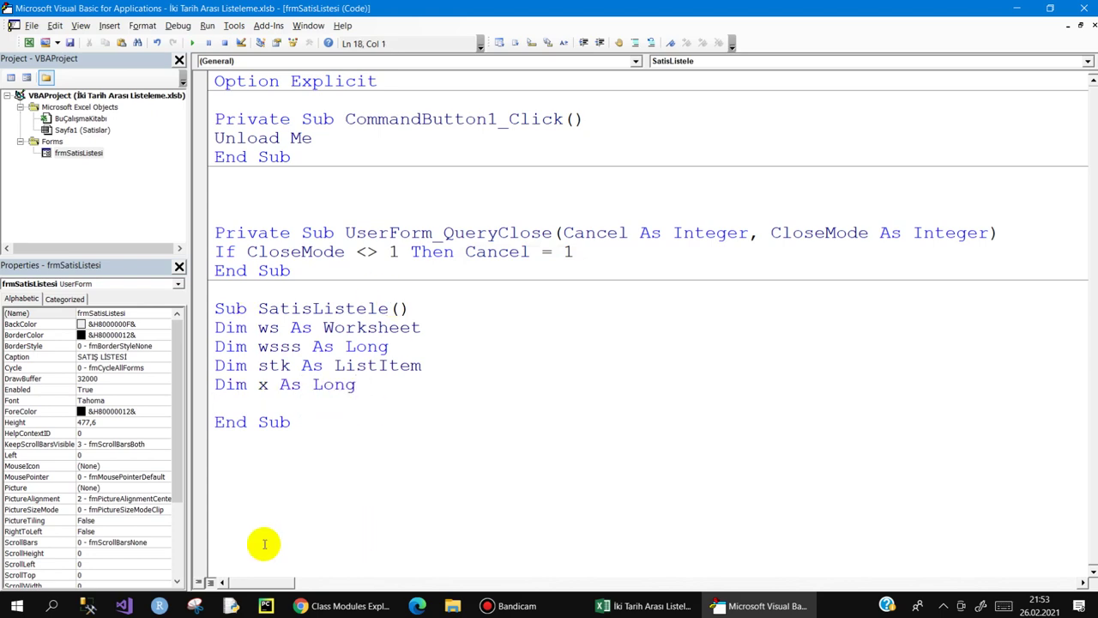
# - Add a dim t1 as date line to SatisListele and switch to the Satislar workbook
pyautogui.click(646, 605)
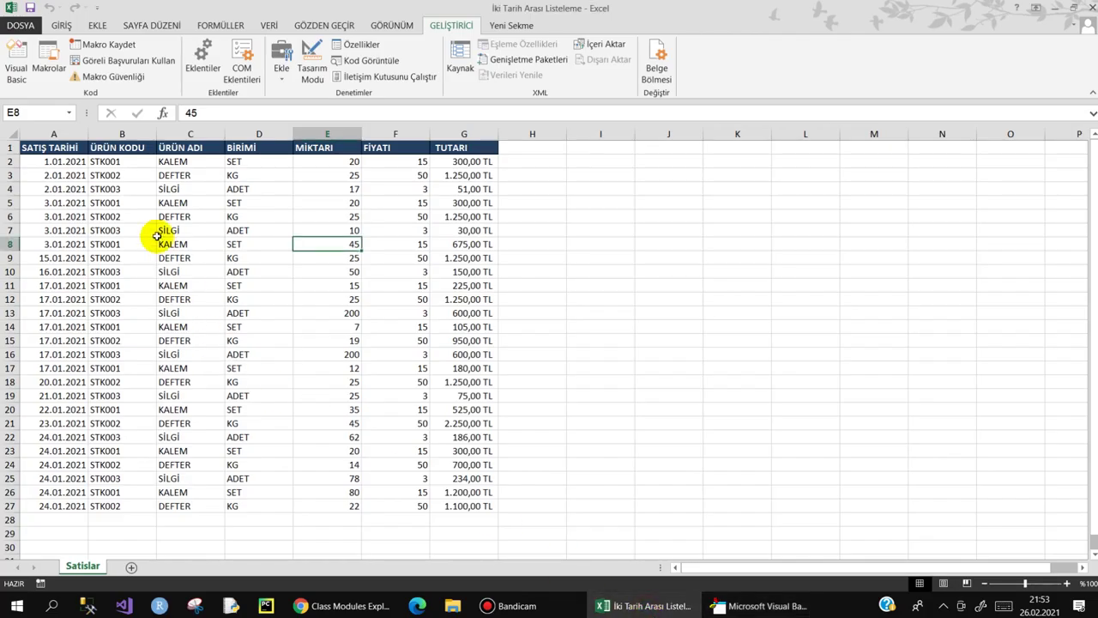
pyautogui.click(796, 612)
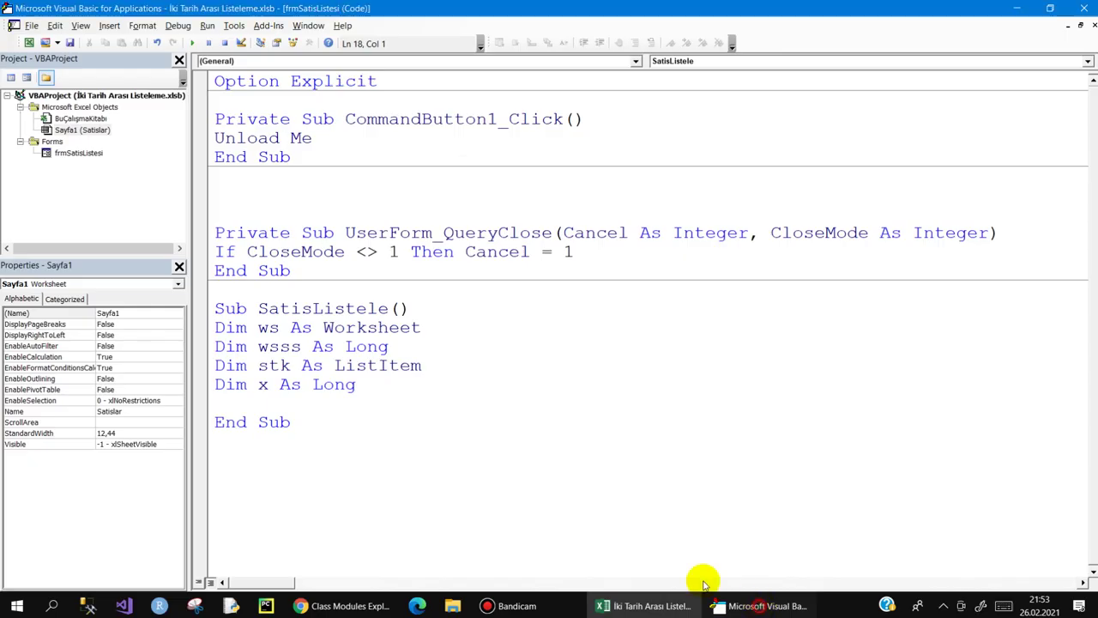
pyautogui.moveTo(232, 386); pyautogui.dragTo(216, 385)
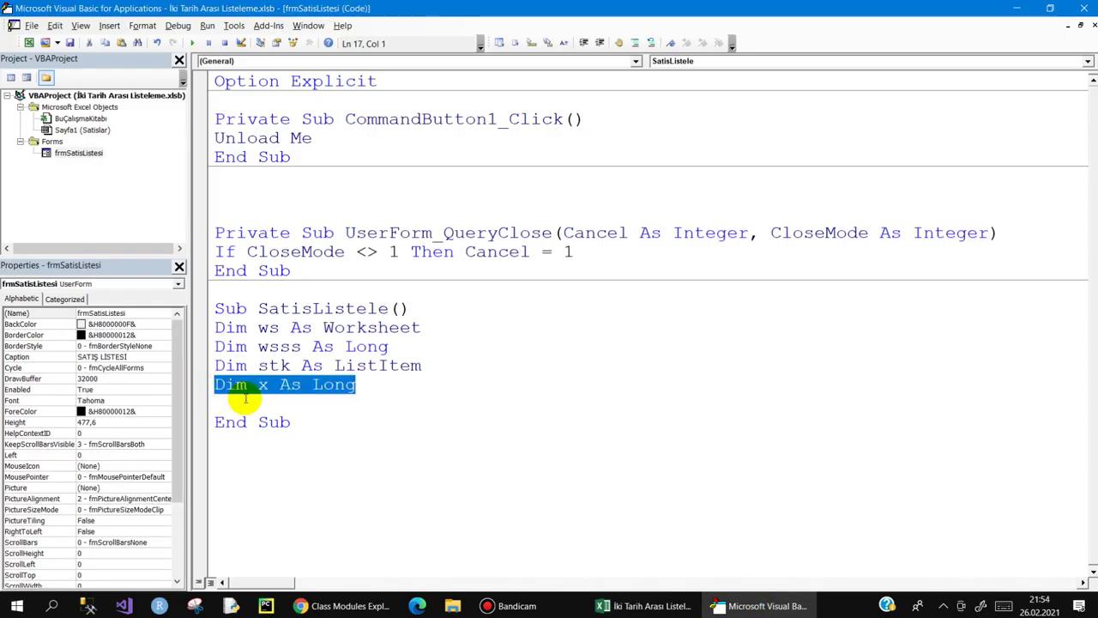
pyautogui.click(245, 405)
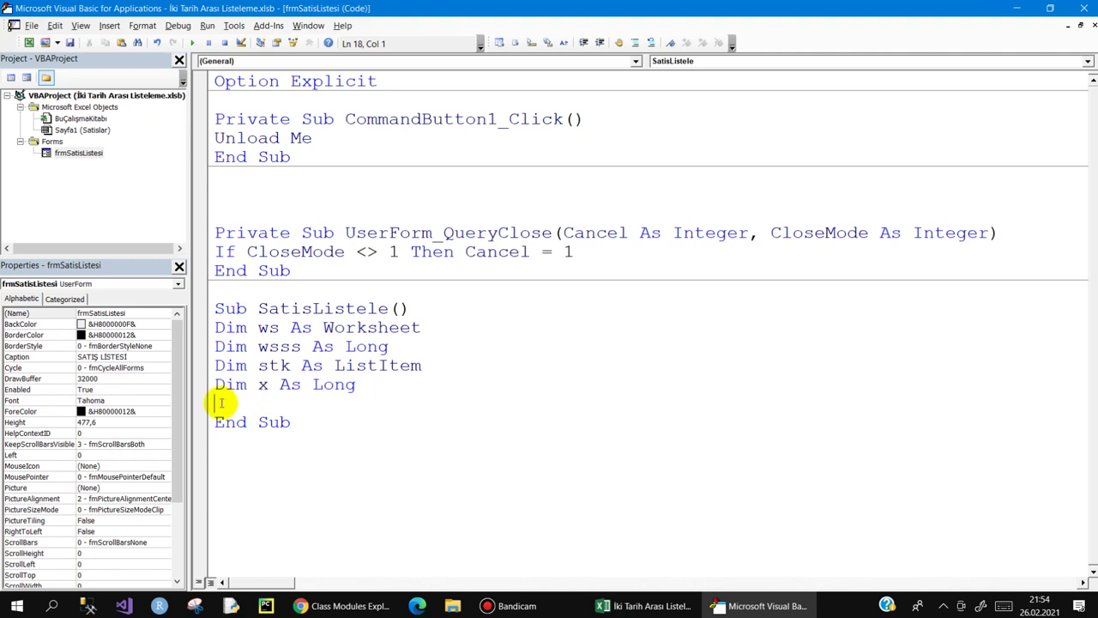
pyautogui.click(222, 401)
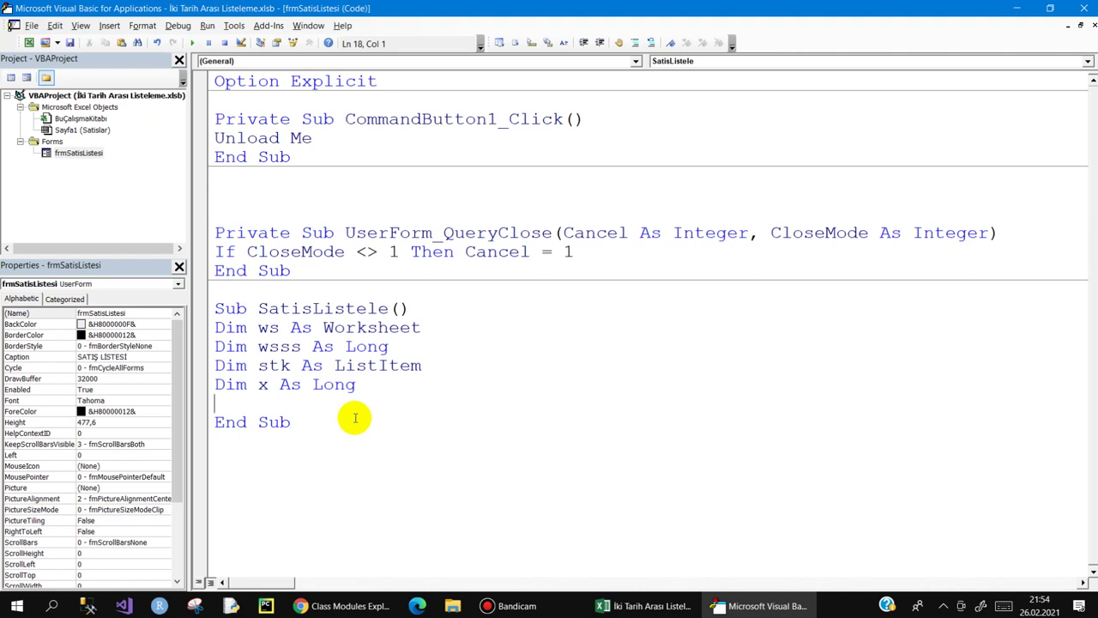
pyautogui.write('t1')
pyautogui.press('BackSpace')
pyautogui.press('BackSpace')
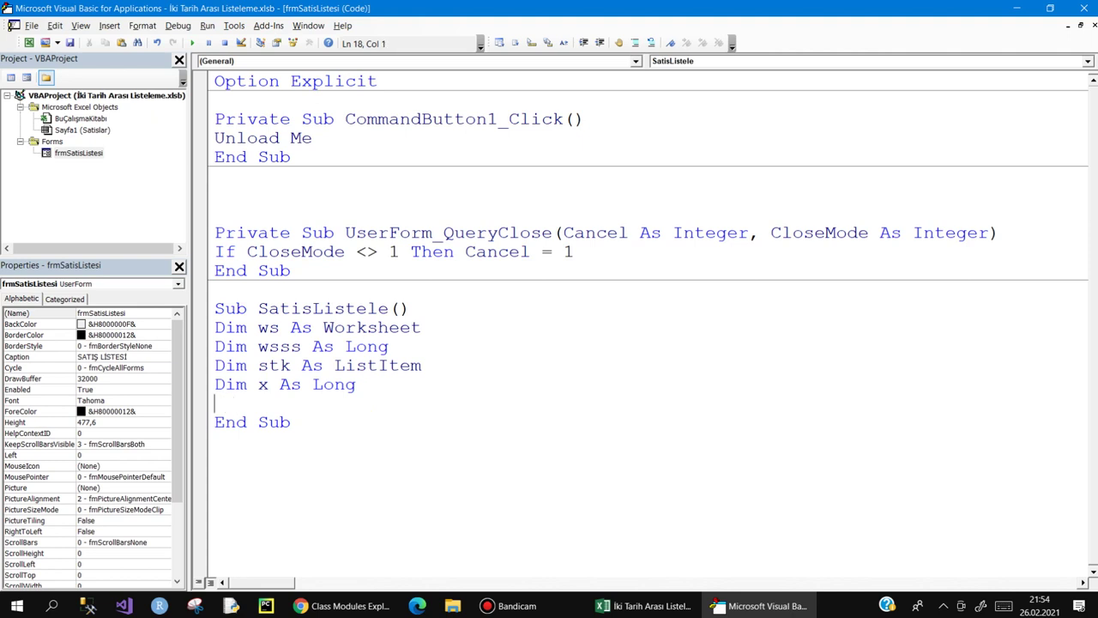
pyautogui.write('dim')
pyautogui.write(' t1')
pyautogui.write(' as date')
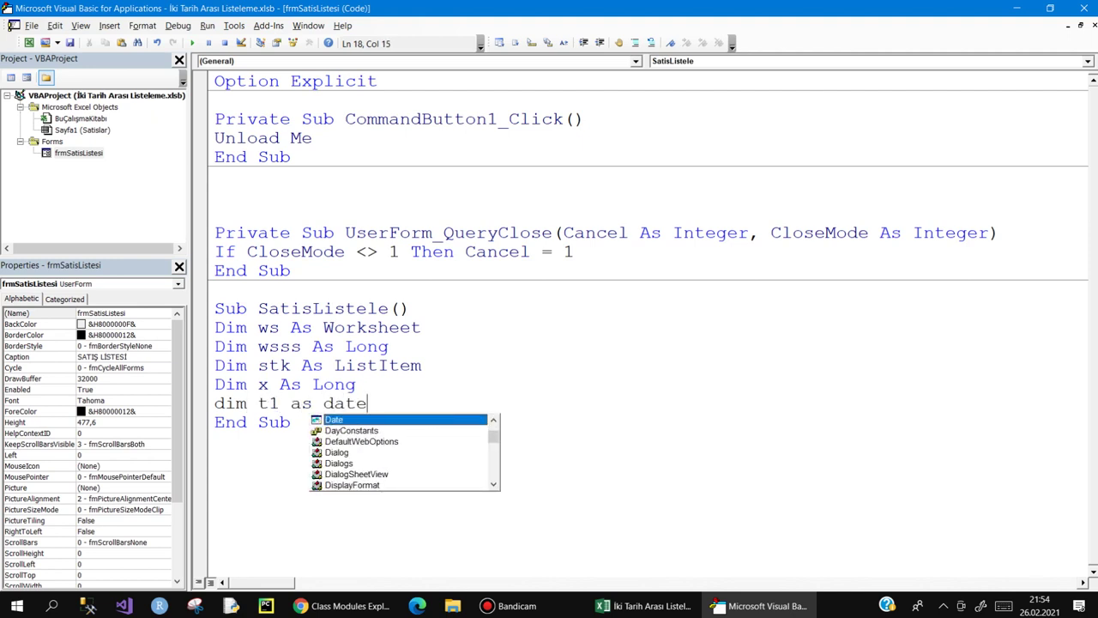
pyautogui.hotkey('alt', 'F11')
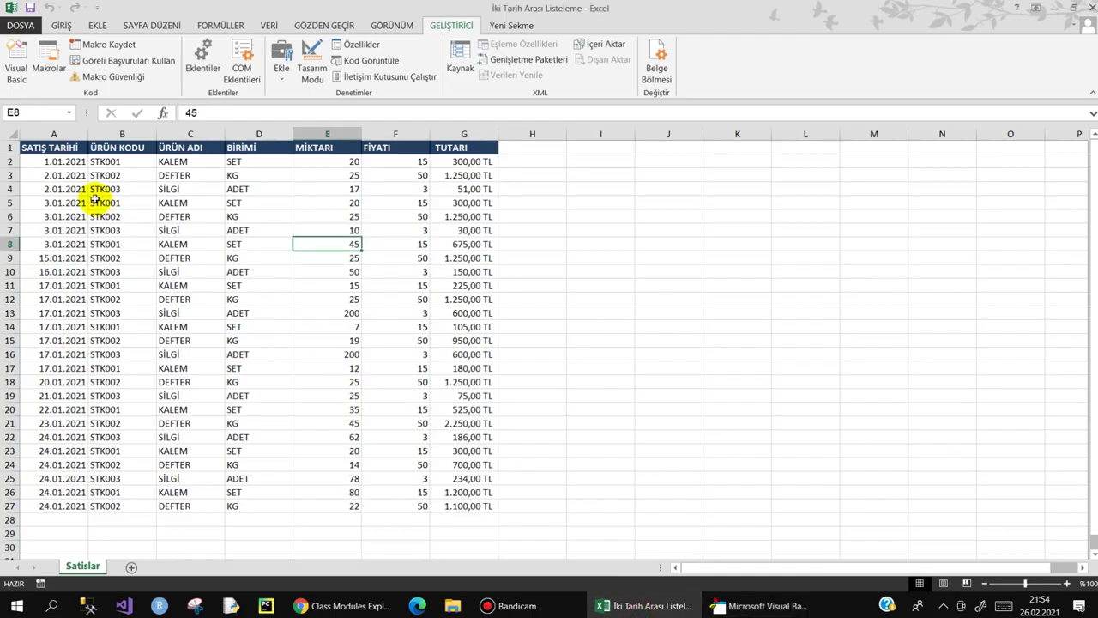
# - Review the sales dates in A2:A27, including A2, A3, A4:A5, A7 and 15.01.2021 in A9
pyautogui.moveTo(54, 162); pyautogui.dragTo(64, 506)
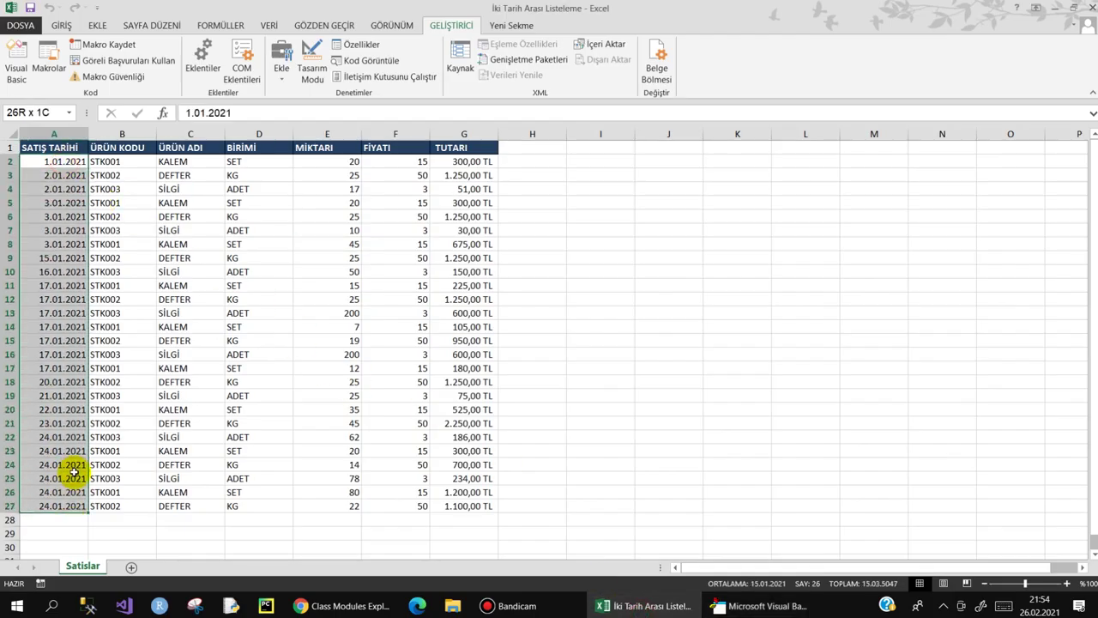
pyautogui.click(58, 163)
pyautogui.click(58, 175)
pyautogui.moveTo(59, 189); pyautogui.dragTo(56, 225)
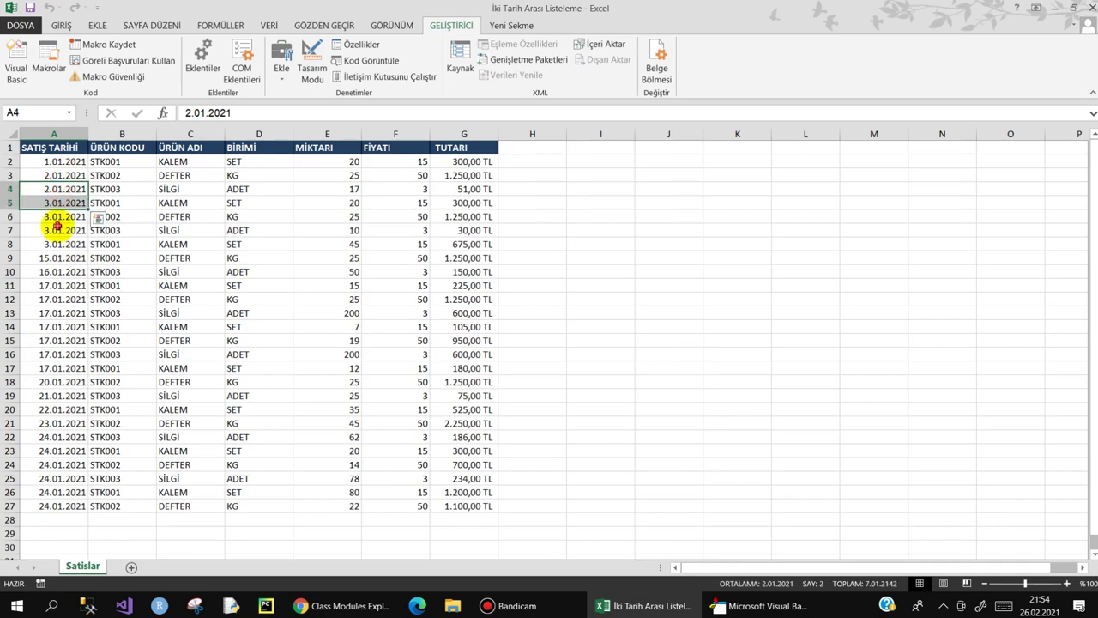
pyautogui.click(56, 230)
pyautogui.click(64, 258)
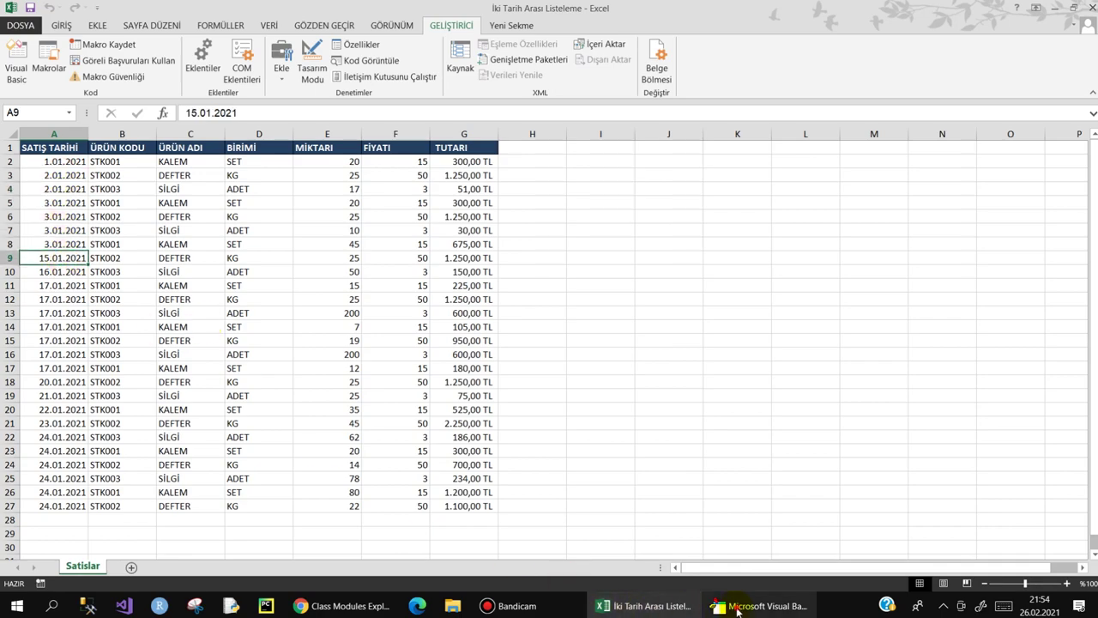
pyautogui.click(738, 608)
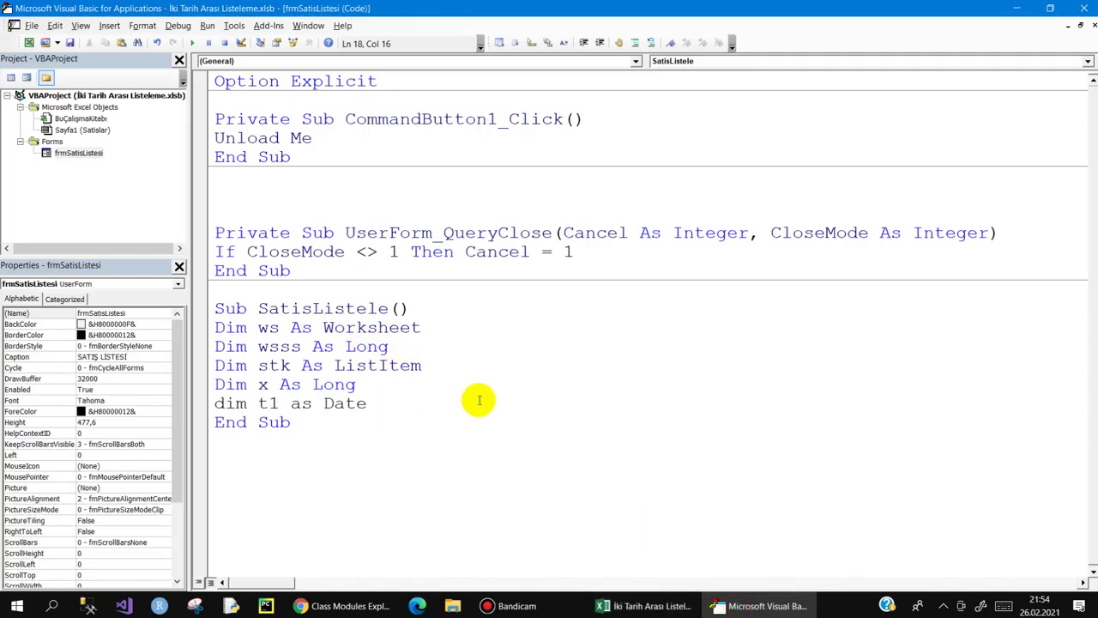
# - Commit Dim t1 As Date with blank lines, highlighting Option Explicit and the wsss declaration
pyautogui.press('Return')
pyautogui.press('Return')
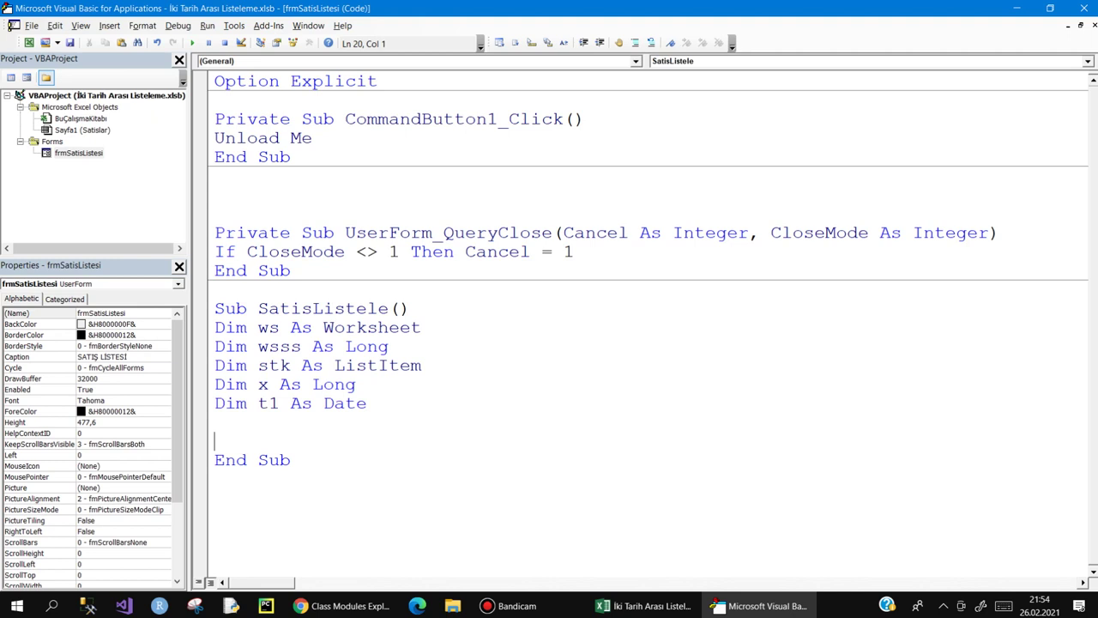
pyautogui.click(227, 418)
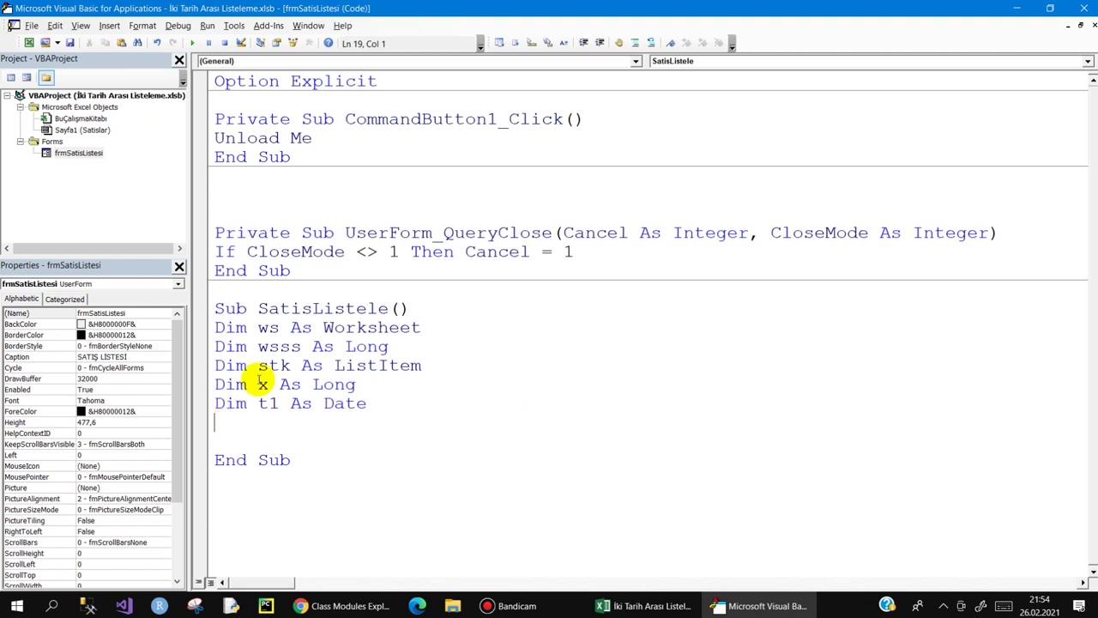
pyautogui.click(383, 81)
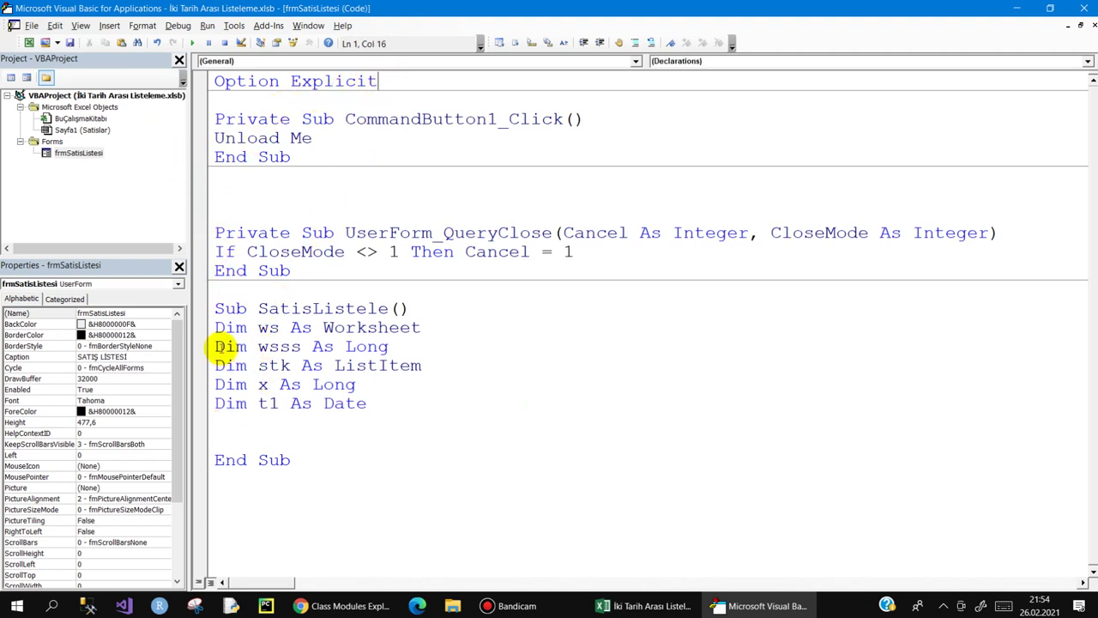
pyautogui.moveTo(215, 345); pyautogui.dragTo(290, 347)
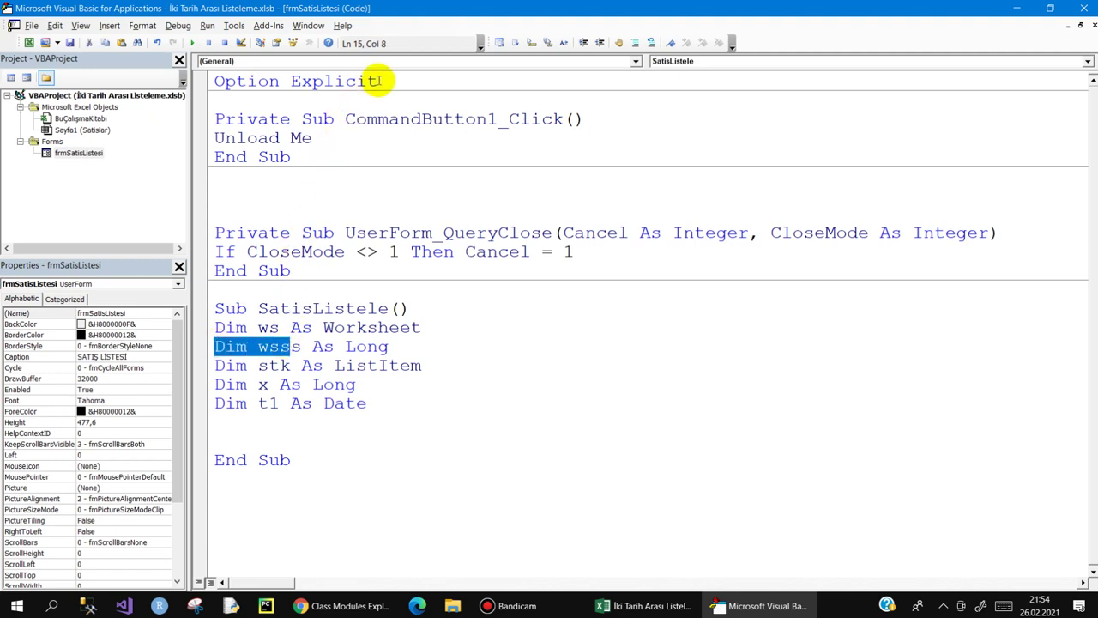
pyautogui.moveTo(380, 80); pyautogui.dragTo(215, 81)
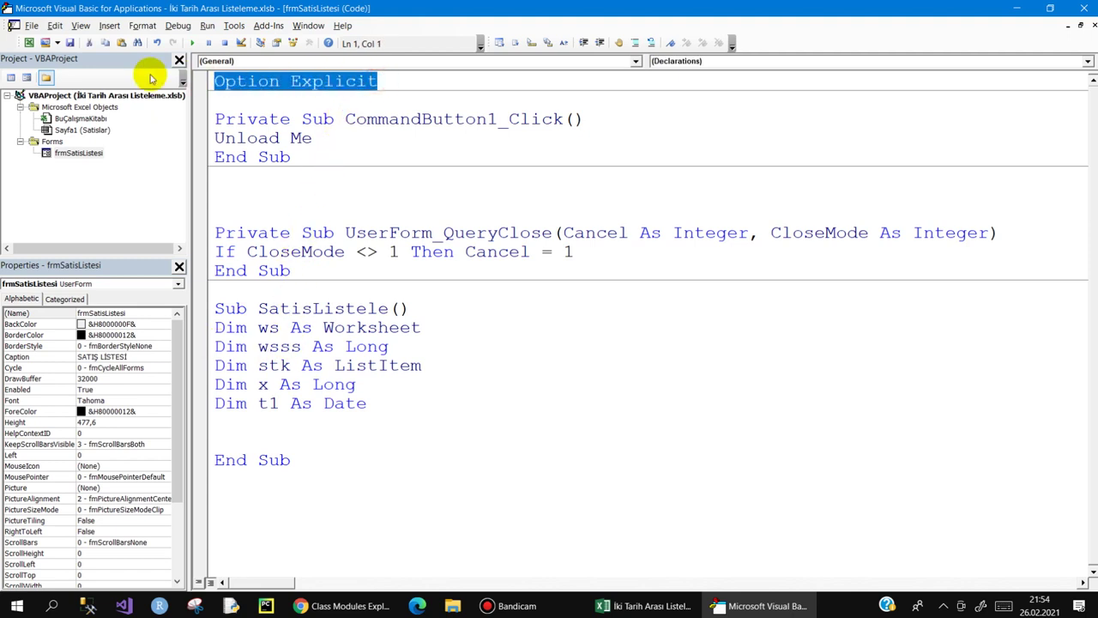
pyautogui.click(232, 86)
pyautogui.moveTo(216, 80); pyautogui.dragTo(387, 81)
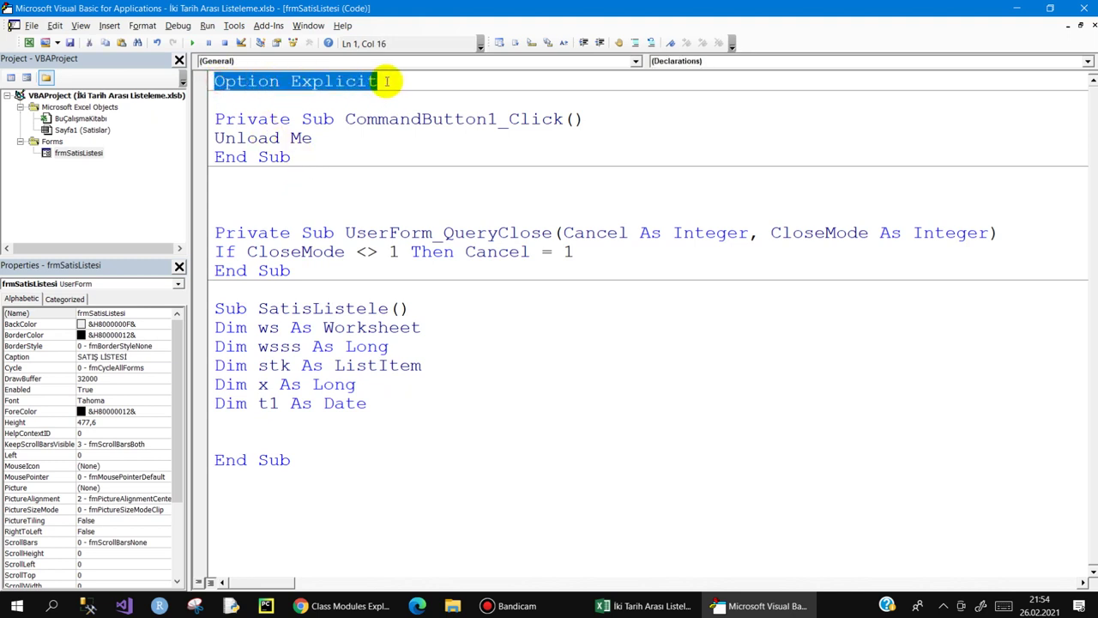
pyautogui.click(235, 420)
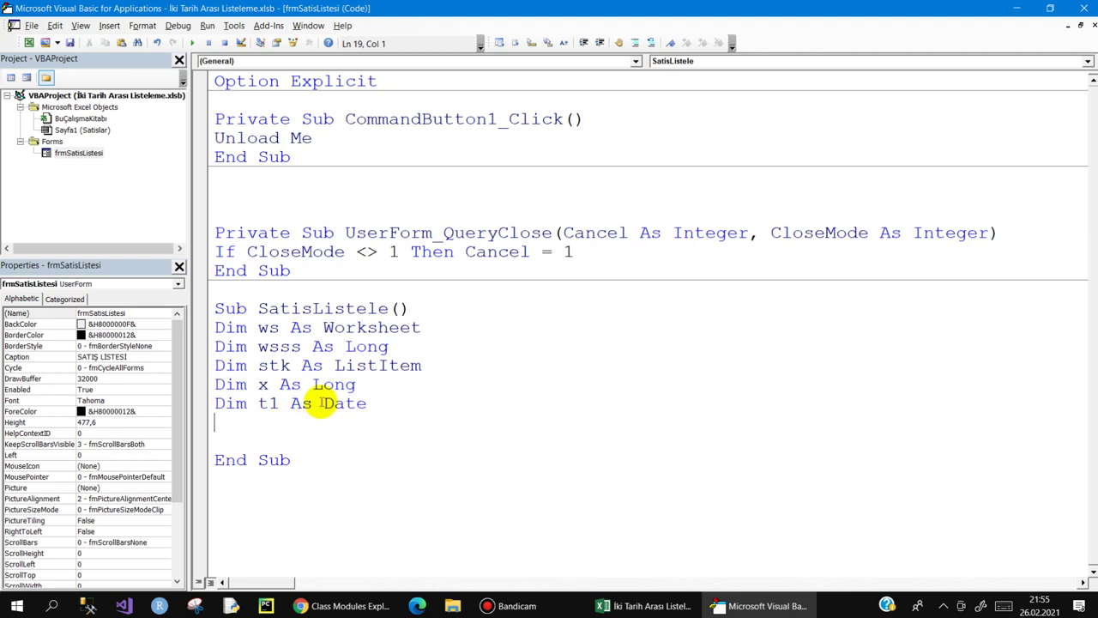
# - Write Set ws = Sheets("Satislar"), fixing the name's casing and dismissing the compile error
pyautogui.click(234, 420)
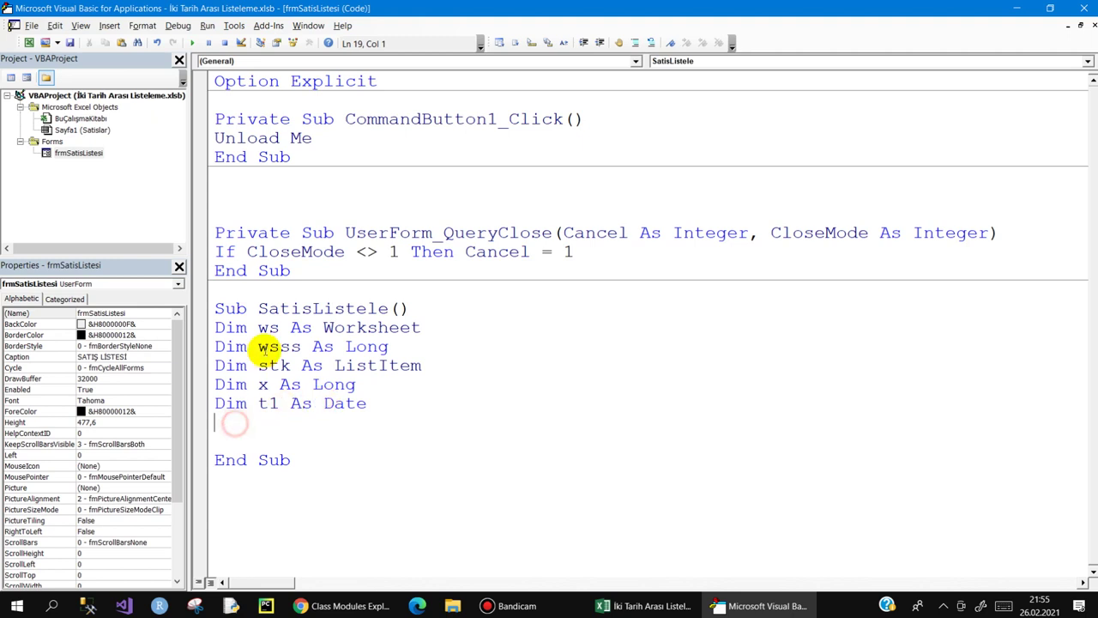
pyautogui.click(227, 420)
pyautogui.write('set ')
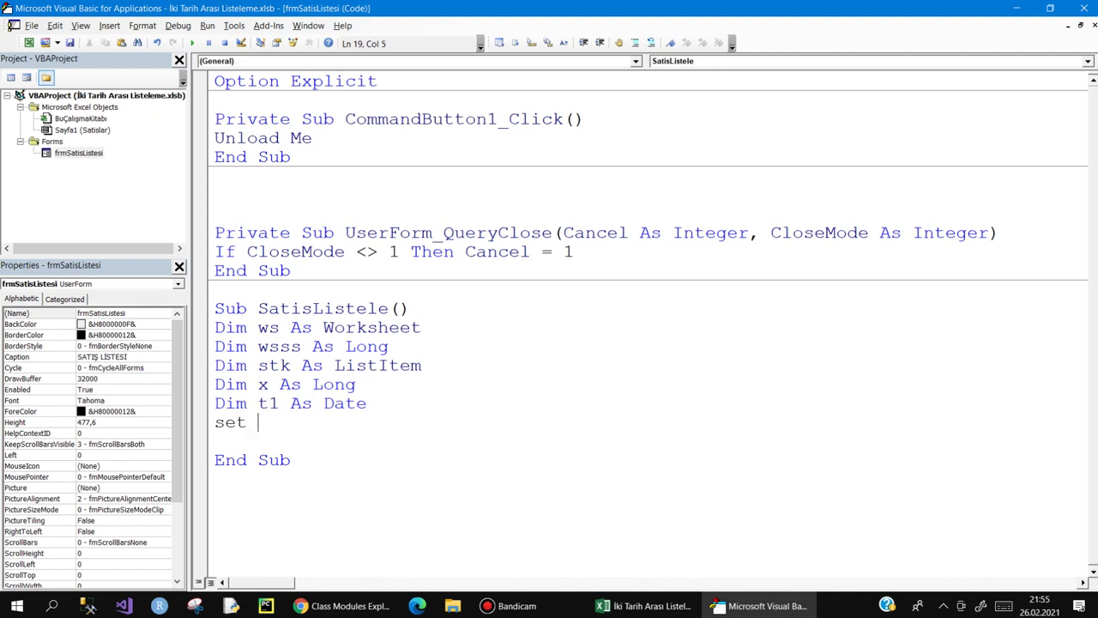
pyautogui.write('ws')
pyautogui.write('=she')
pyautogui.hotkey('ctrl', 'space')
pyautogui.write('(')
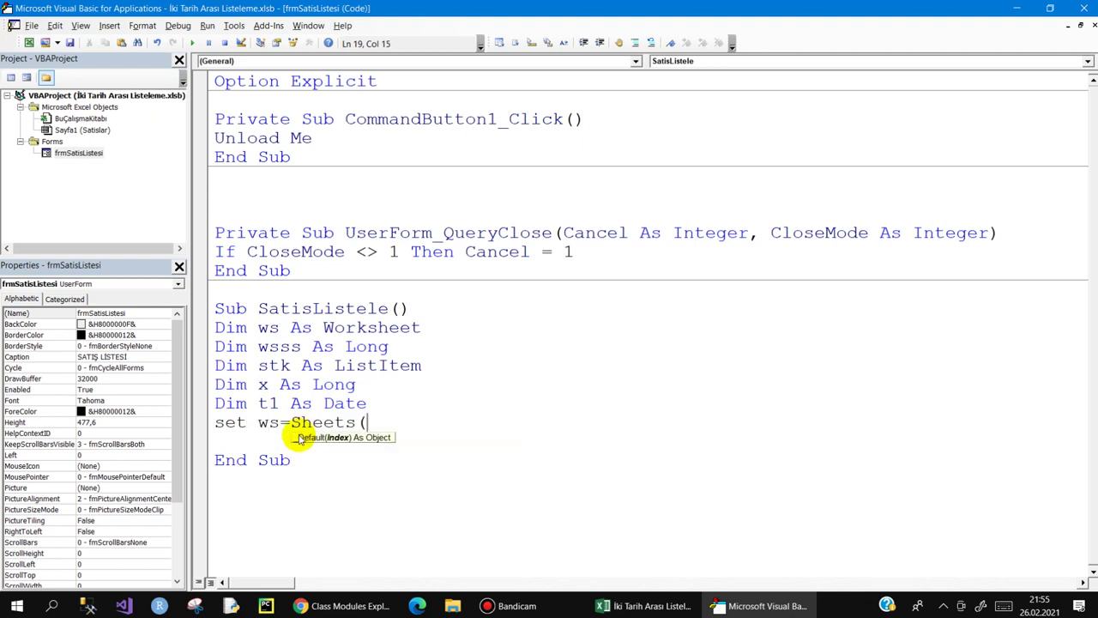
pyautogui.write('"SAtislar')
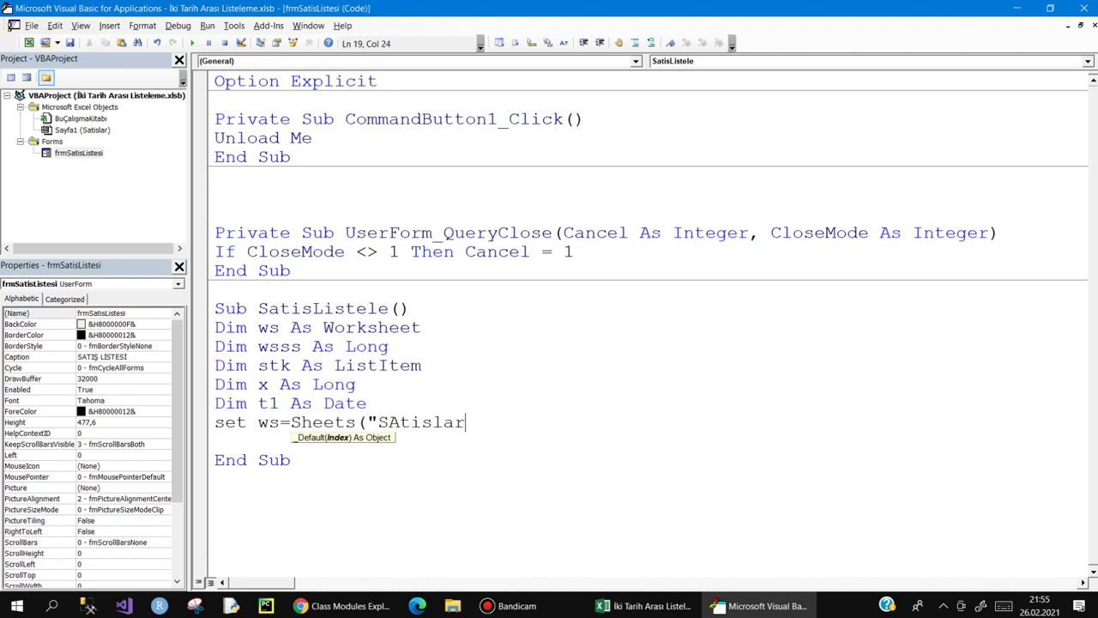
pyautogui.press('Left')
pyautogui.press('Left')
pyautogui.press('Left')
pyautogui.press('Delete')
pyautogui.write('a')
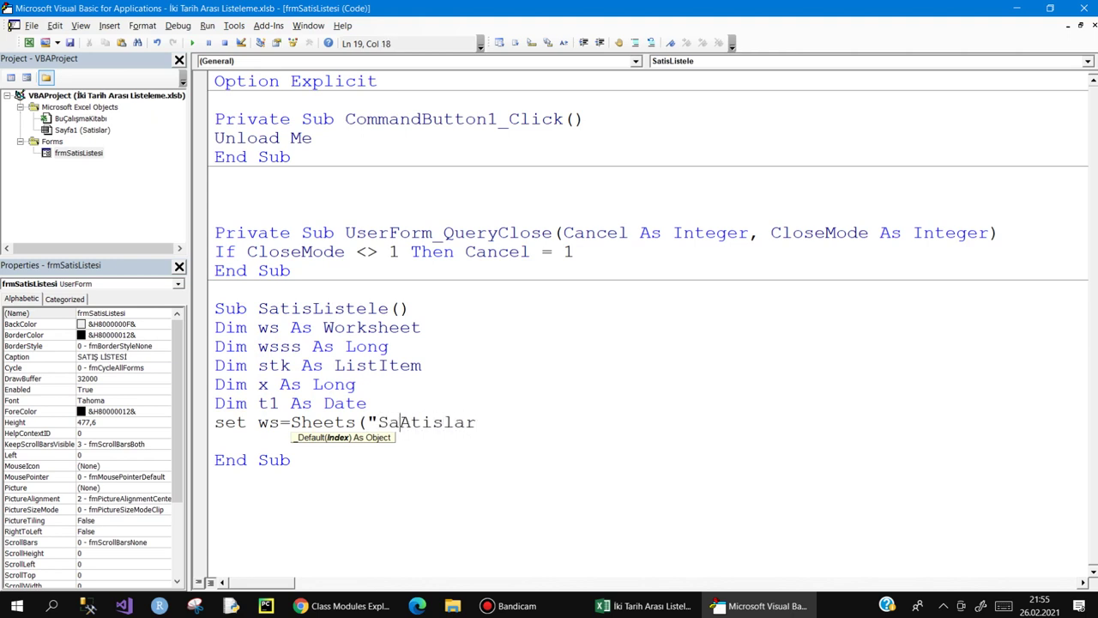
pyautogui.click(299, 437)
pyautogui.press('Return')
pyautogui.write('"')
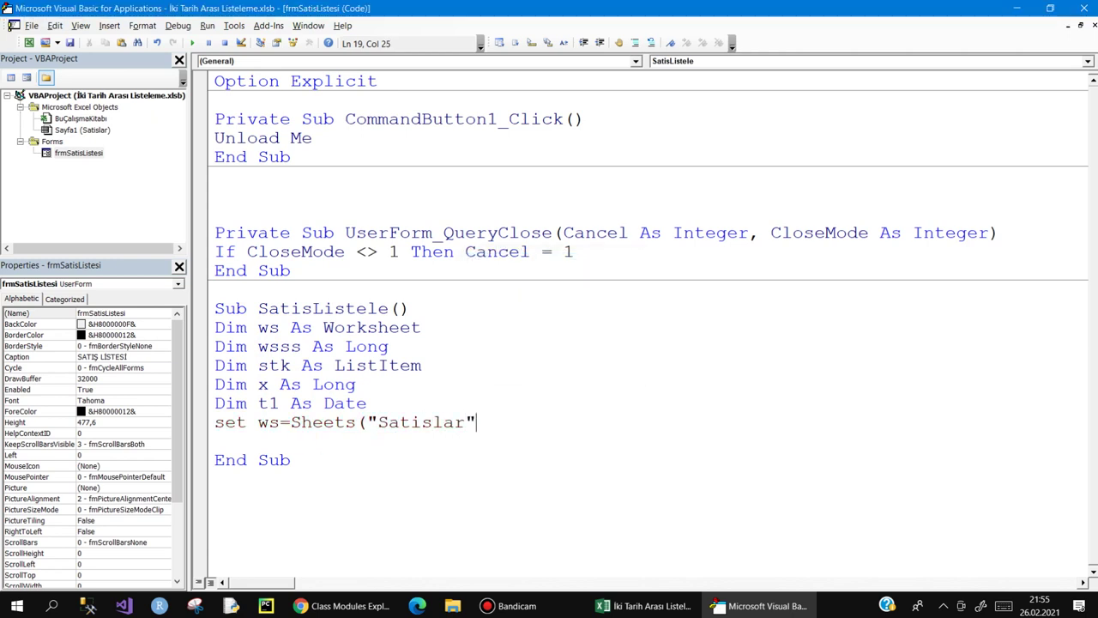
pyautogui.write(')')
pyautogui.press('Return')
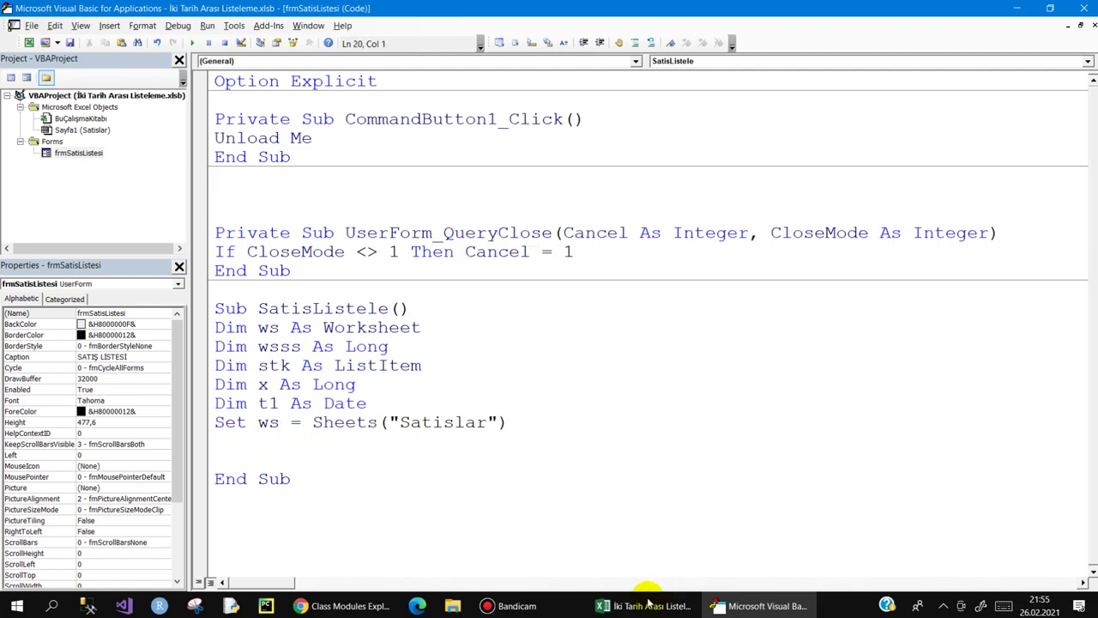
# - Confirm the sheet tab is named Satislar in Excel, then begin the wsss = ws.Range( line
pyautogui.click(646, 606)
pyautogui.doubleClick(82, 567)
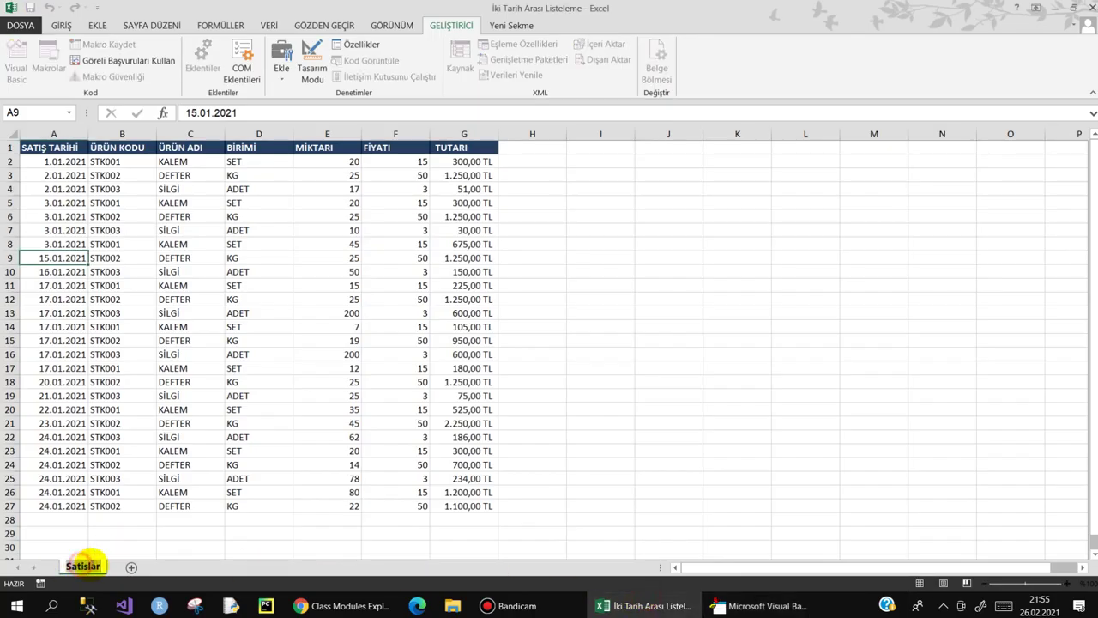
pyautogui.click(321, 450)
pyautogui.click(755, 606)
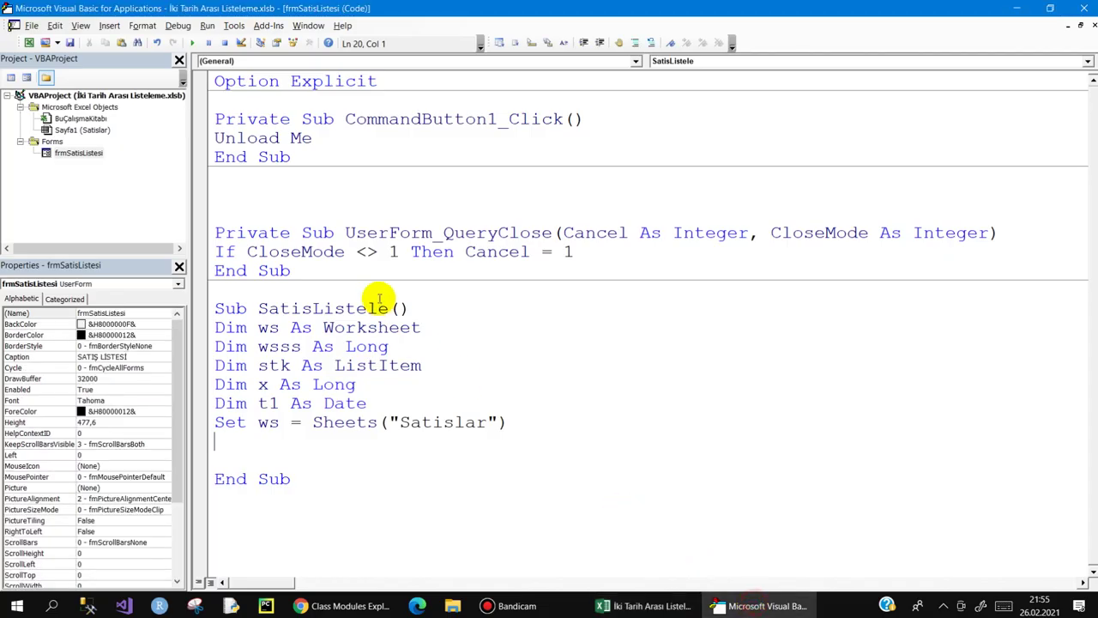
pyautogui.doubleClick(426, 426)
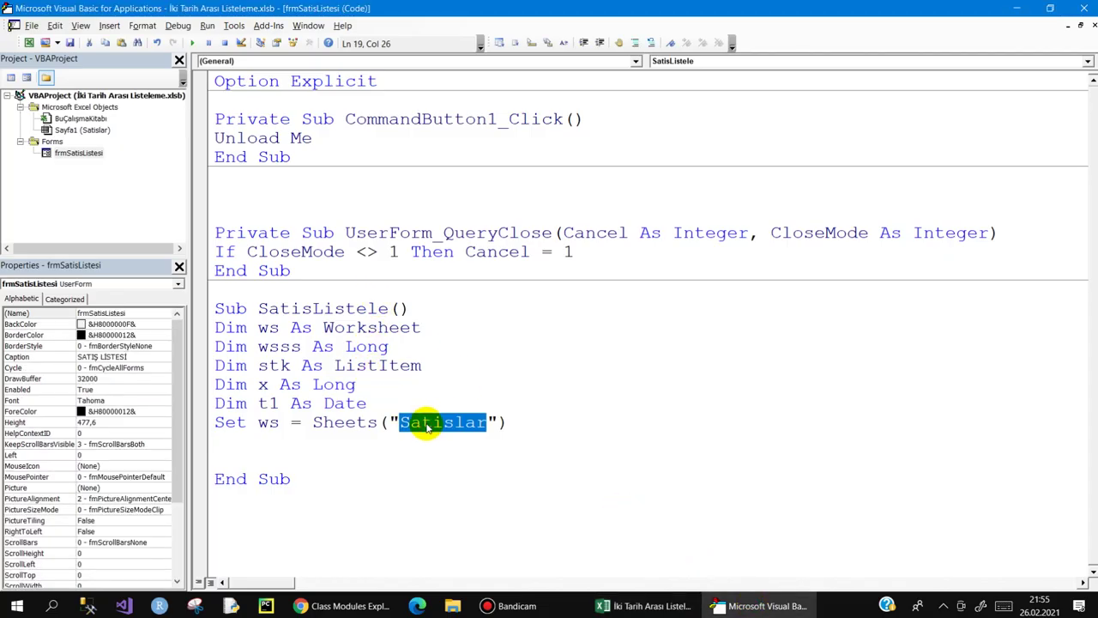
pyautogui.press('Right')
pyautogui.click(514, 427)
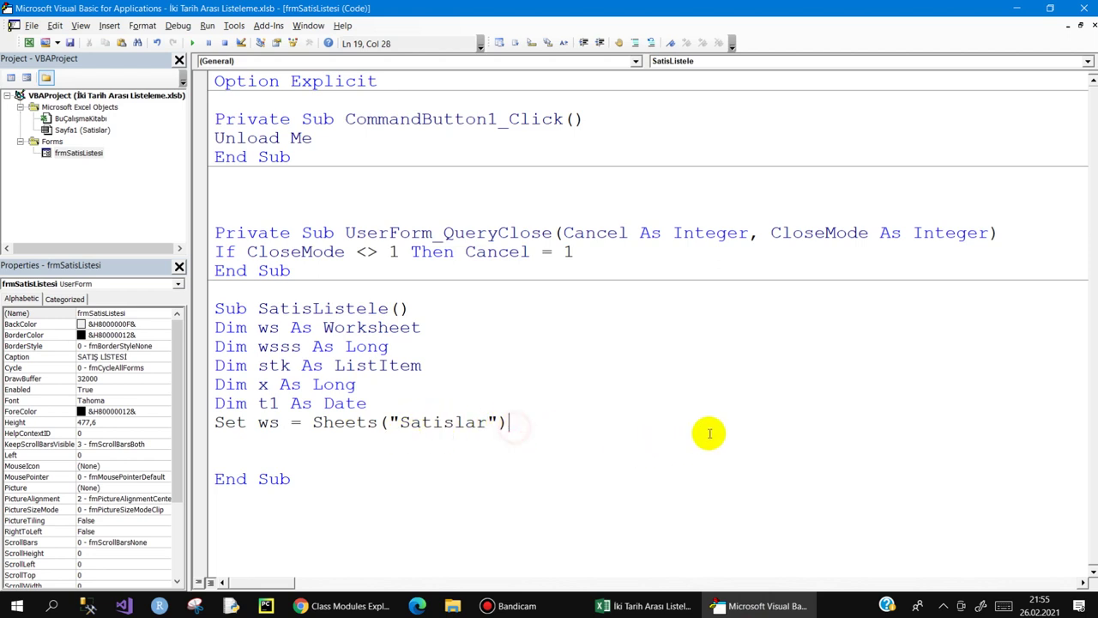
pyautogui.press('Return')
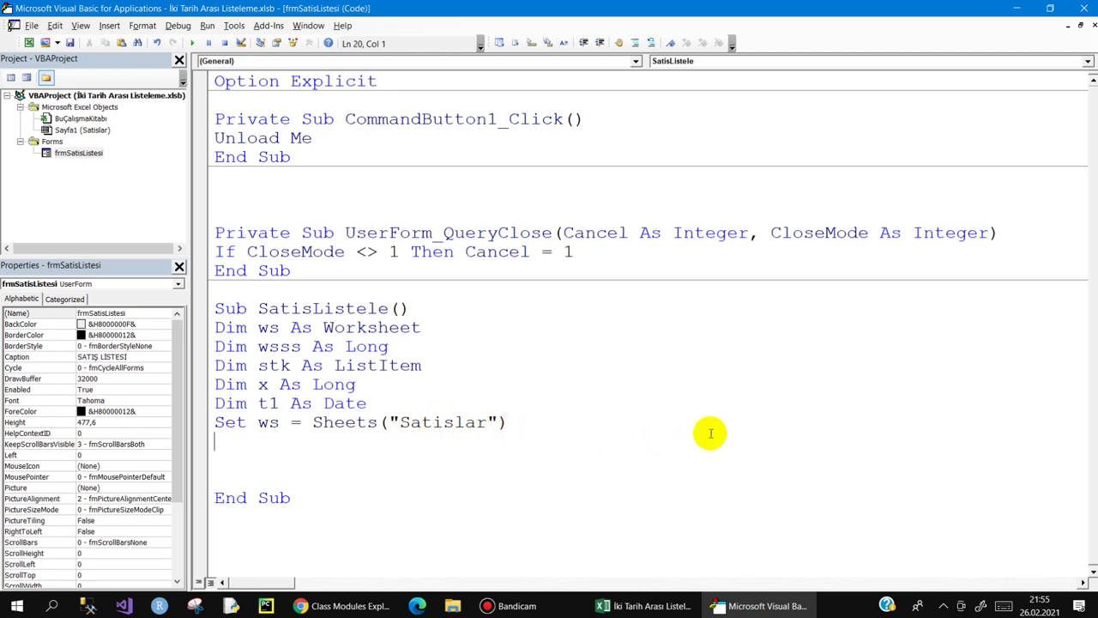
pyautogui.write('ws')
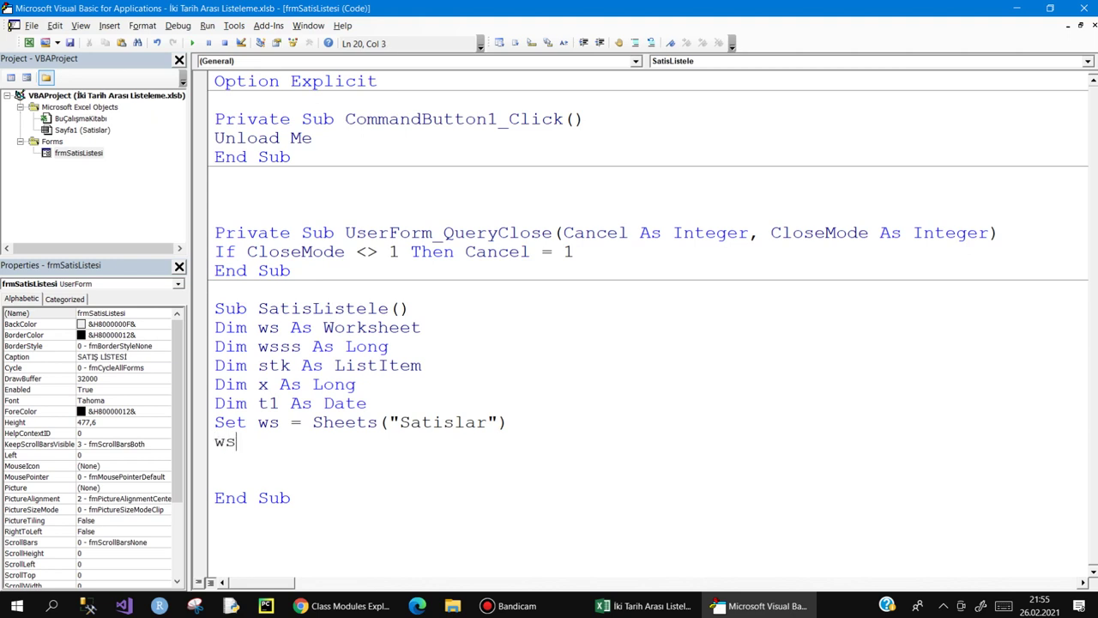
pyautogui.write('ss')
pyautogui.write('=ws.')
pyautogui.write('=')
pyautogui.write('ws.ra')
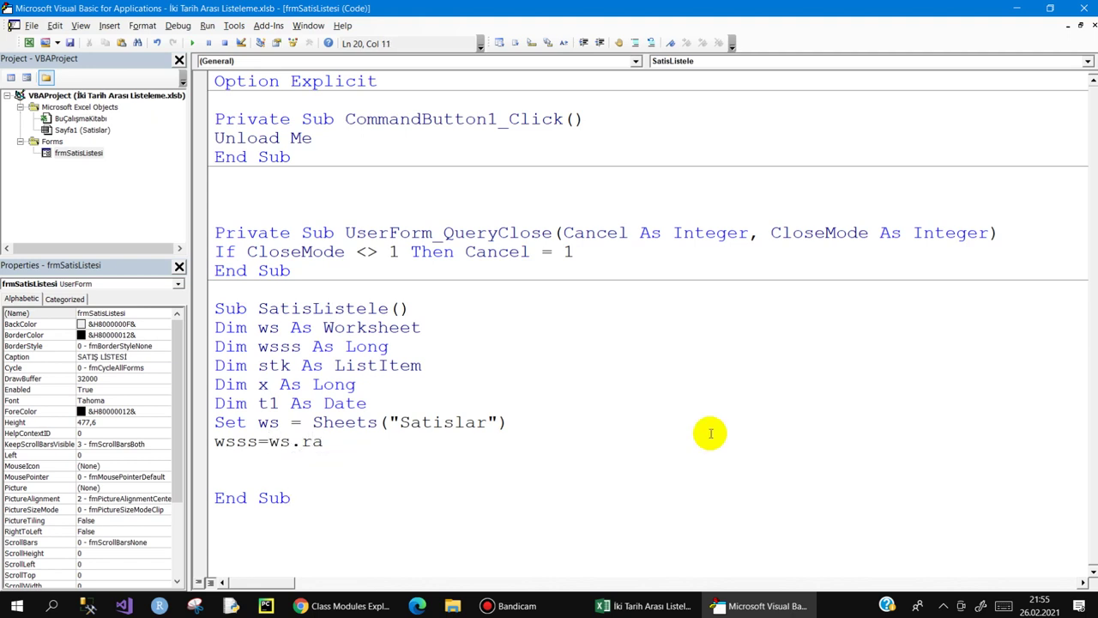
pyautogui.write('("')
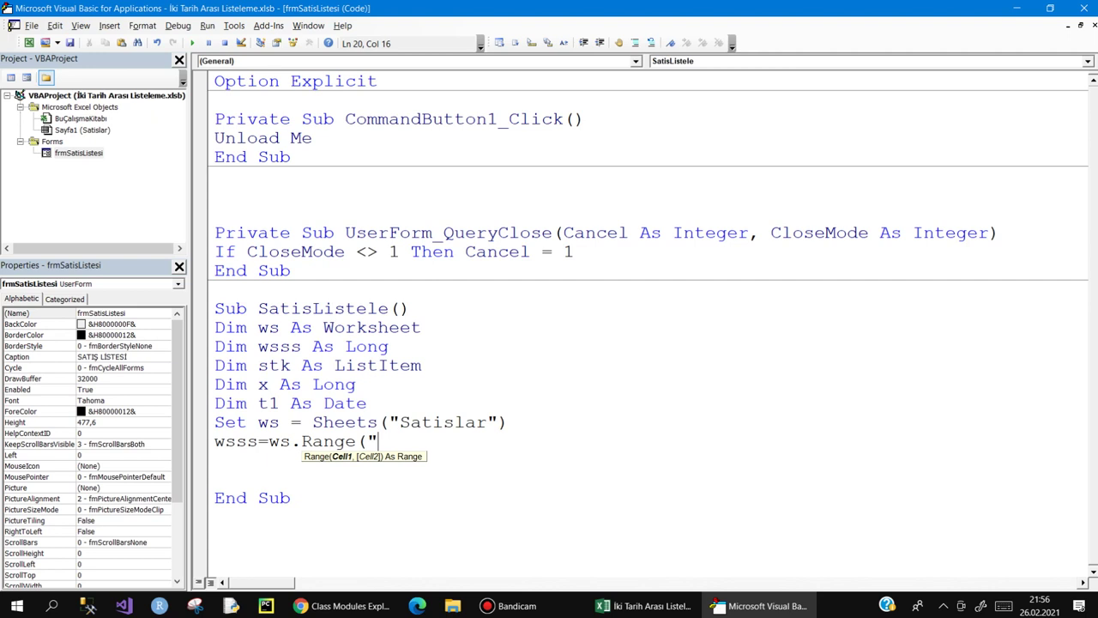
# - Complete wsss = ws.Range("A100000").End(xlUp).Row, choosing xlUp and Row from IntelliSense
pyautogui.write('A')
pyautogui.click(648, 607)
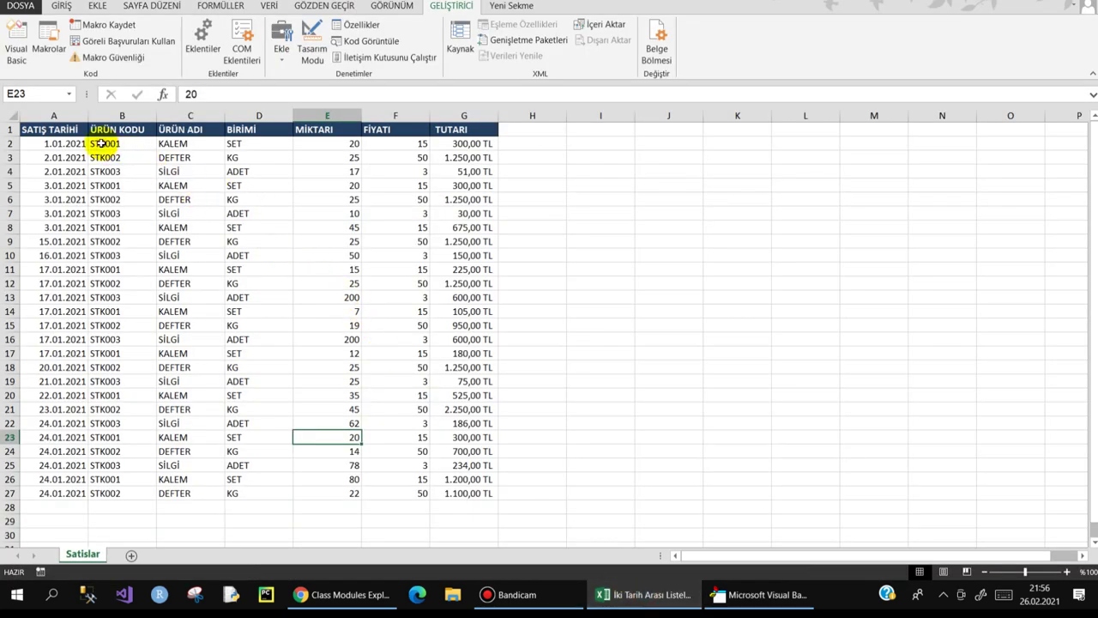
pyautogui.click(745, 598)
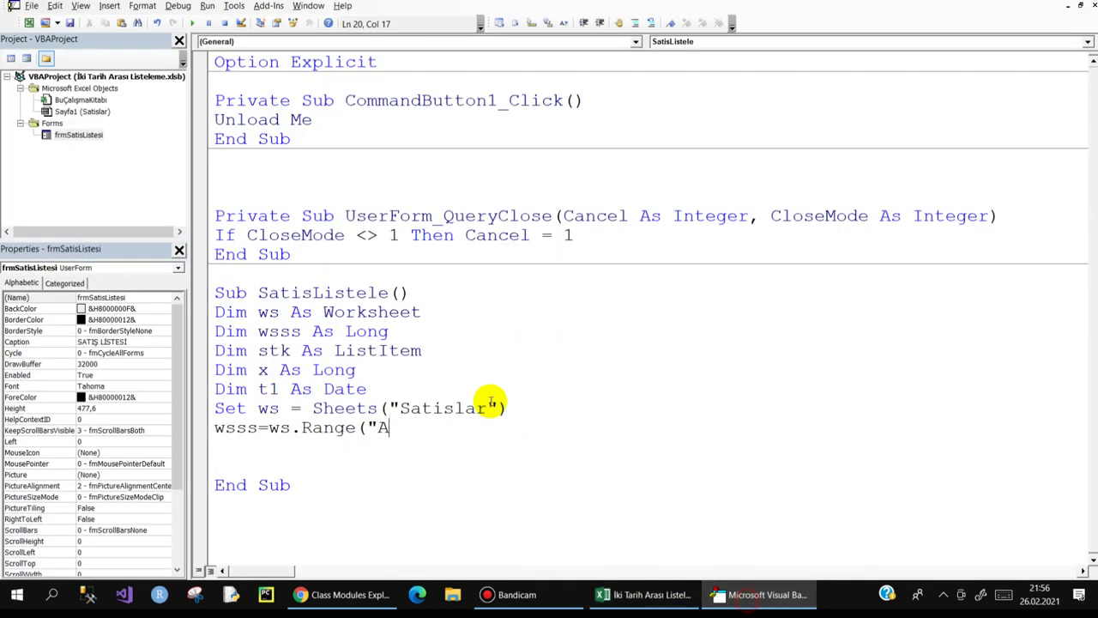
pyautogui.write('10')
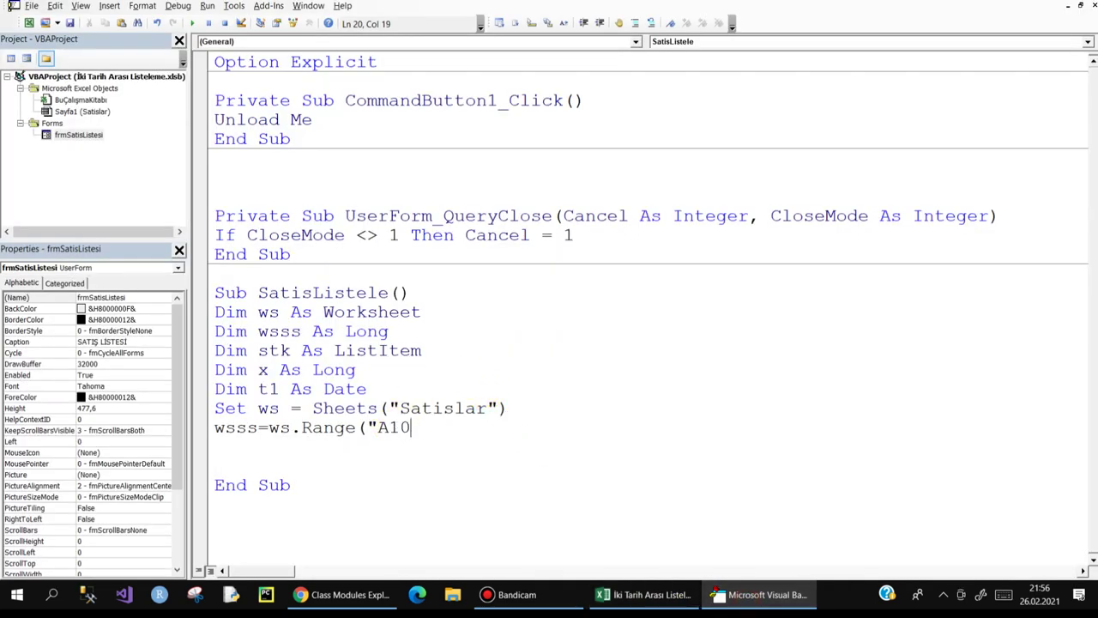
pyautogui.write('0000"')
pyautogui.write(').')
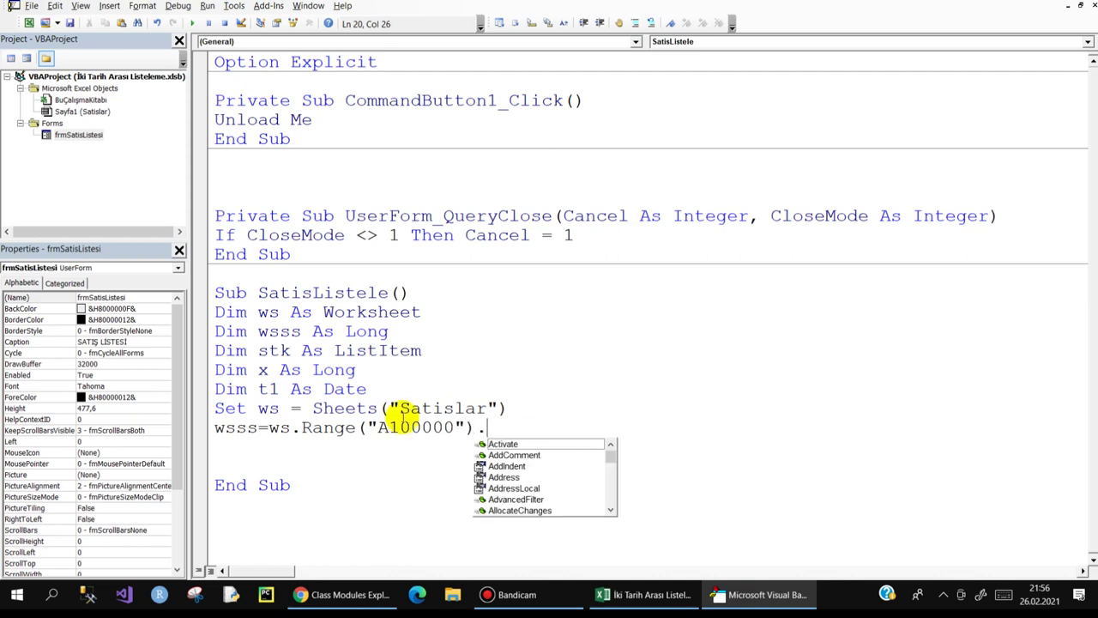
pyautogui.write('en')
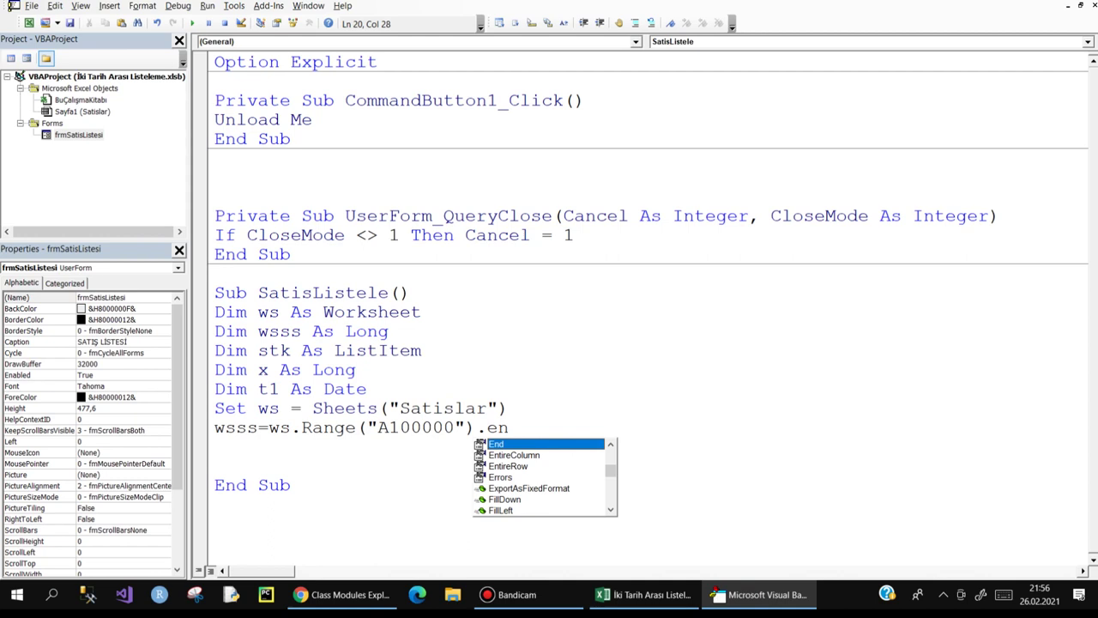
pyautogui.write('(')
pyautogui.press('Down')
pyautogui.press('Down')
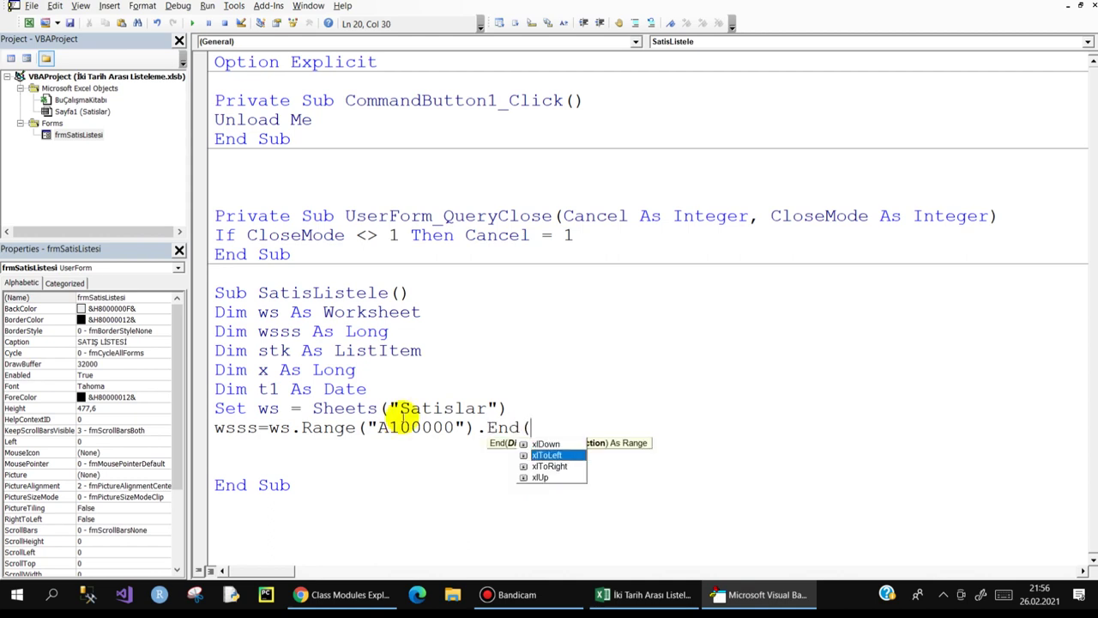
pyautogui.press('Down')
pyautogui.press('Down')
pyautogui.write(')')
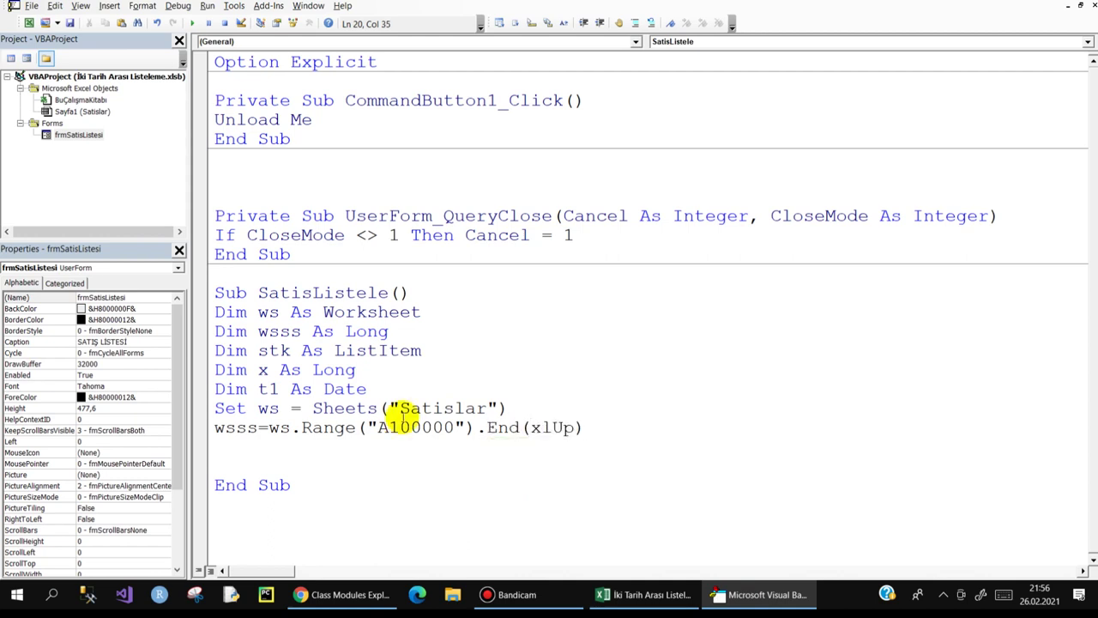
pyautogui.write('.')
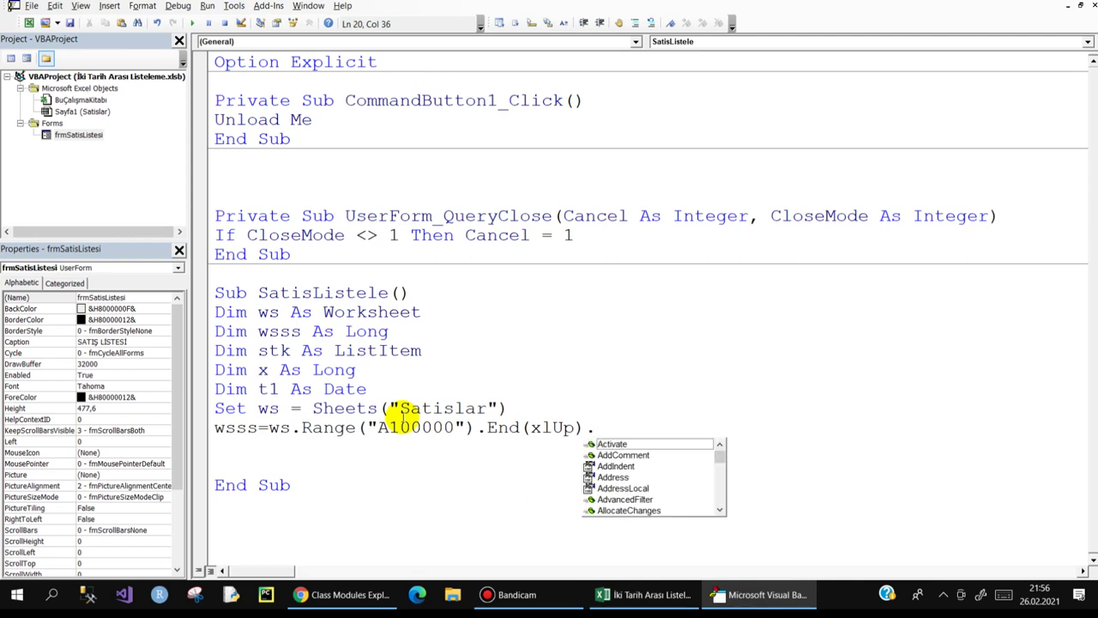
pyautogui.write('ro')
pyautogui.press('Escape')
pyautogui.write('w')
pyautogui.press('Return')
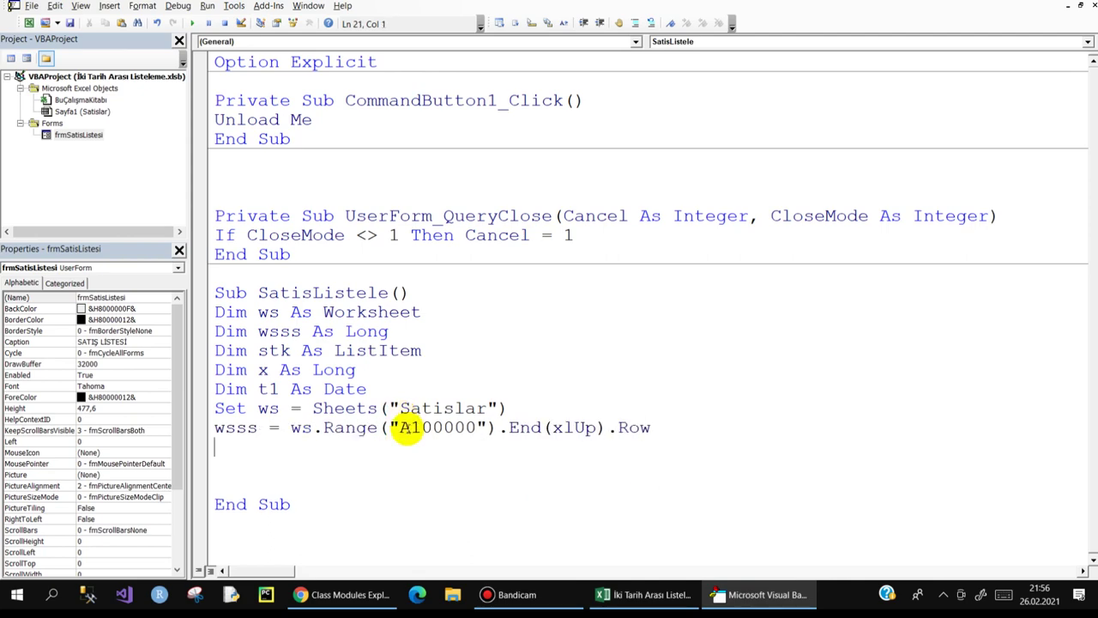
pyautogui.click(646, 594)
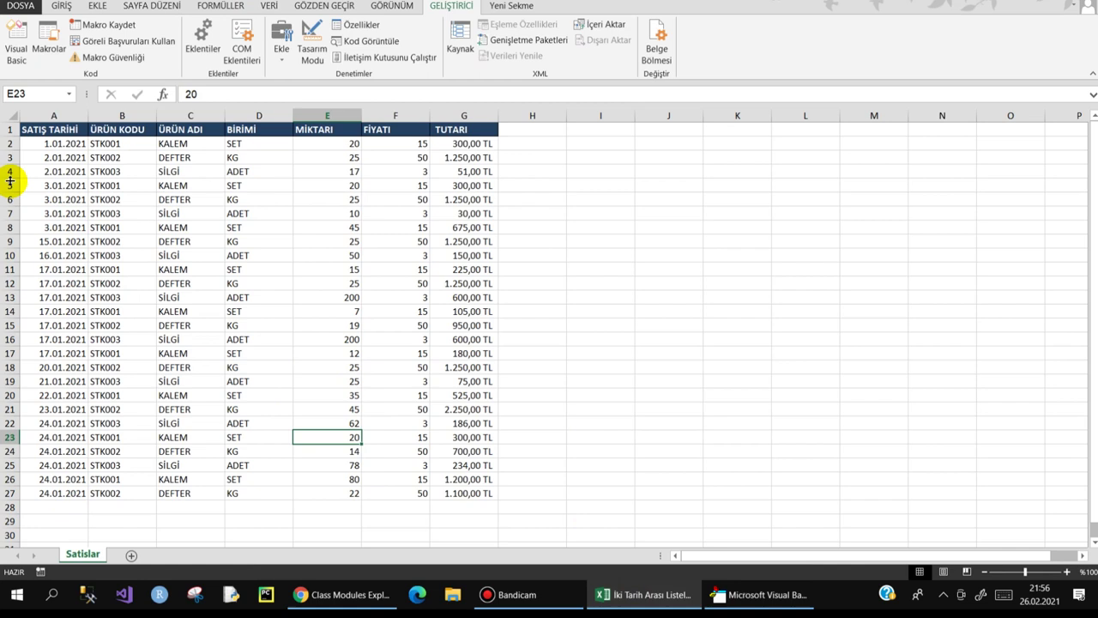
pyautogui.click(49, 135)
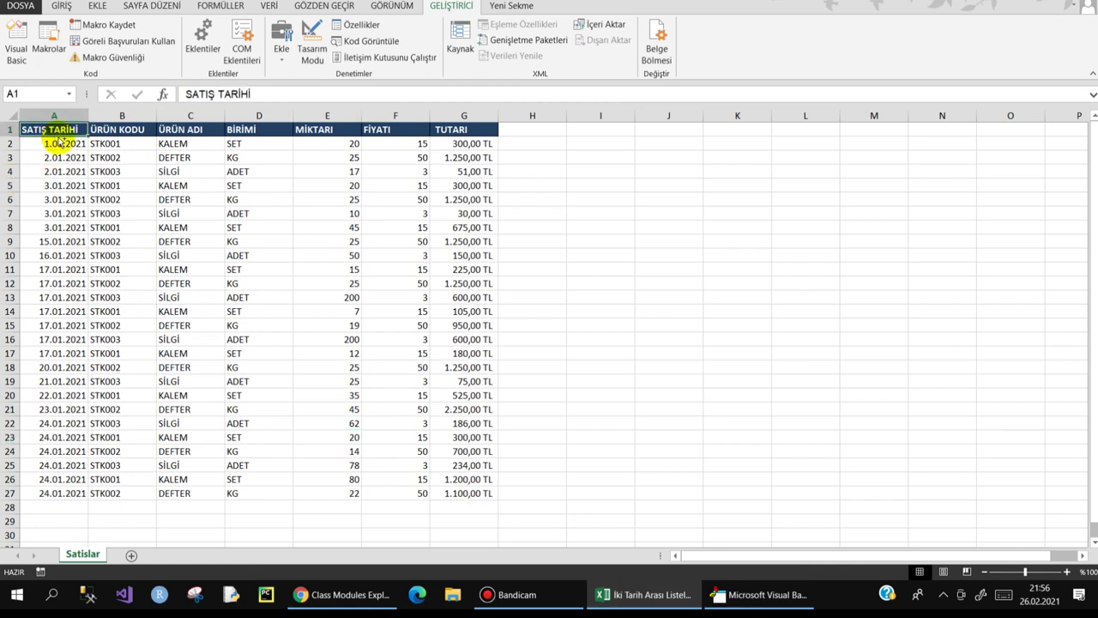
pyautogui.hotkey('ctrl', 'shift', 'Down')
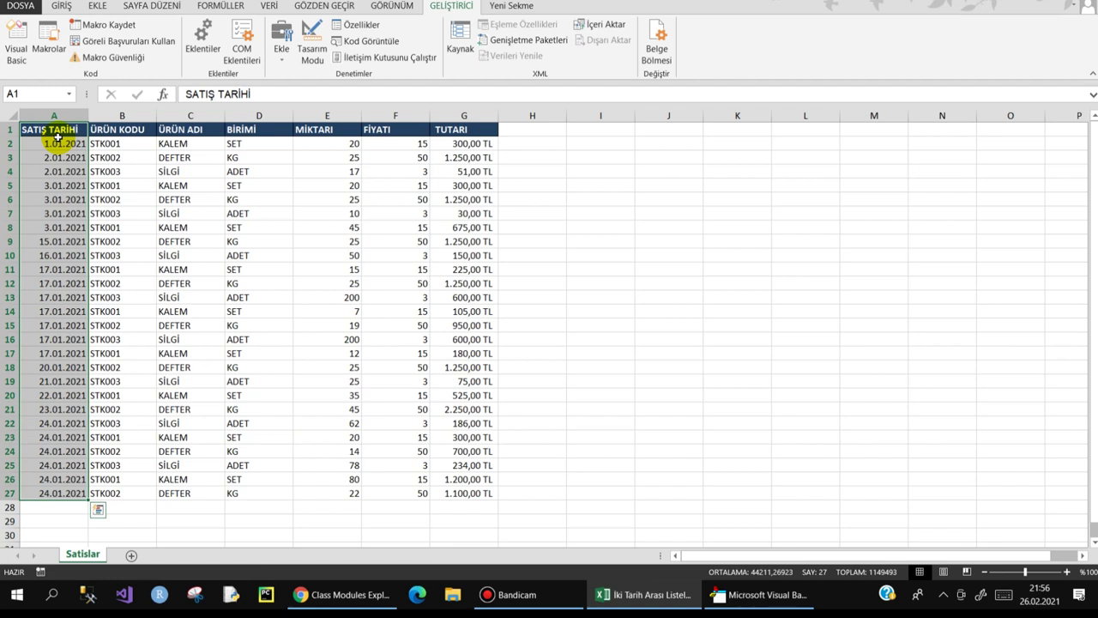
pyautogui.click(57, 140)
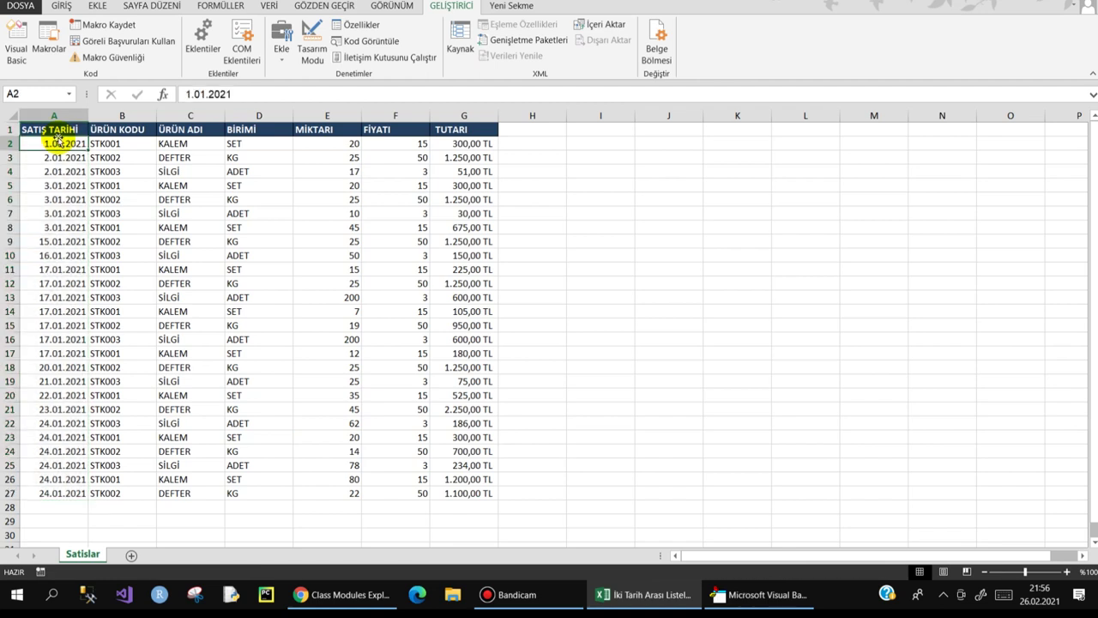
pyautogui.press('Up')
pyautogui.hotkey('ctrl', 'shift', 'Down')
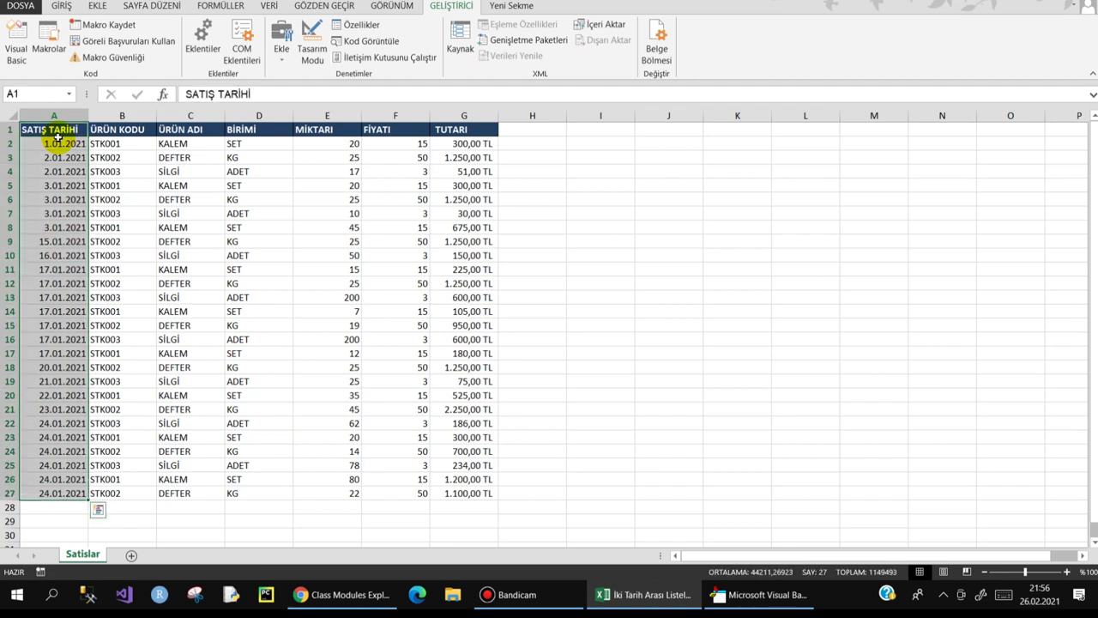
pyautogui.click(58, 140)
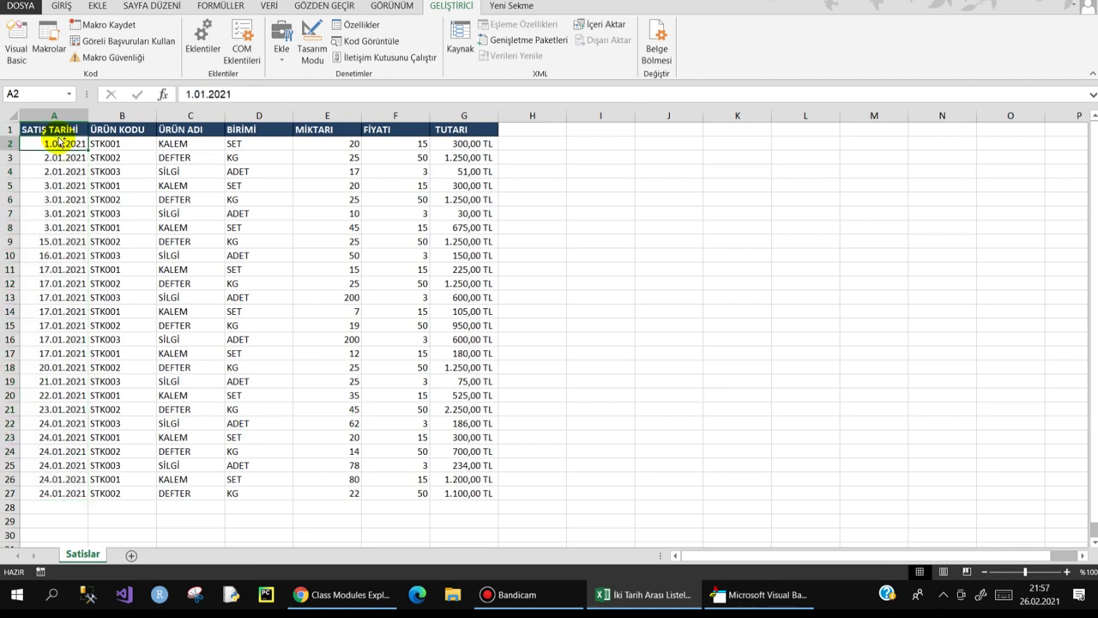
pyautogui.hotkey('ctrl', 'shift', 'Down')
pyautogui.press('Up')
pyautogui.hotkey('ctrl', 'shift', 'Down')
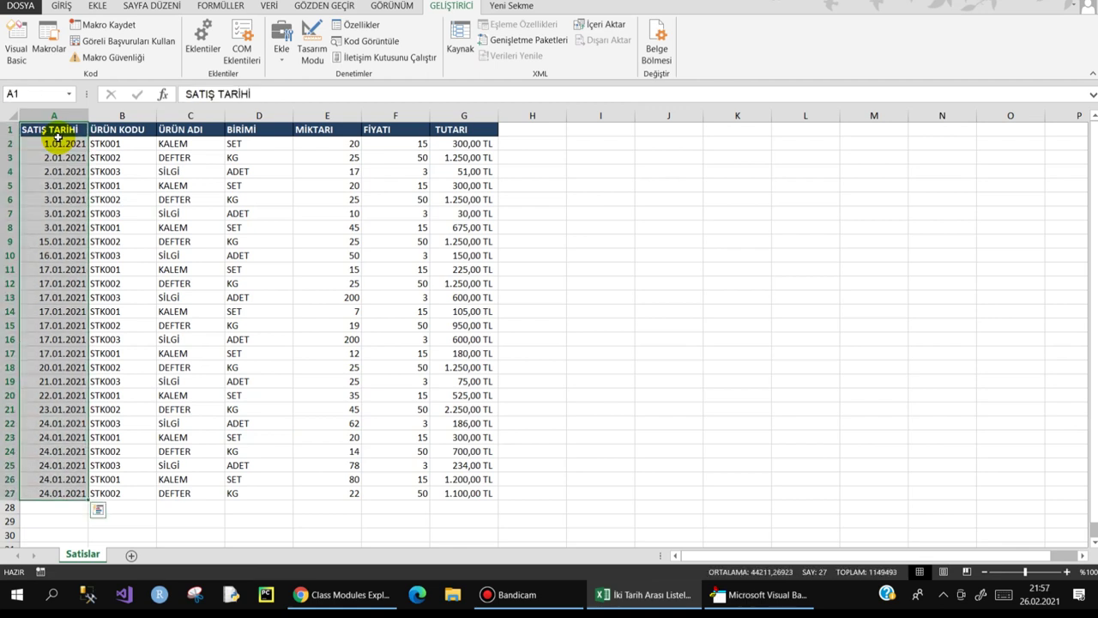
pyautogui.press('Up')
pyautogui.hotkey('ctrl', 'shift', 'Down')
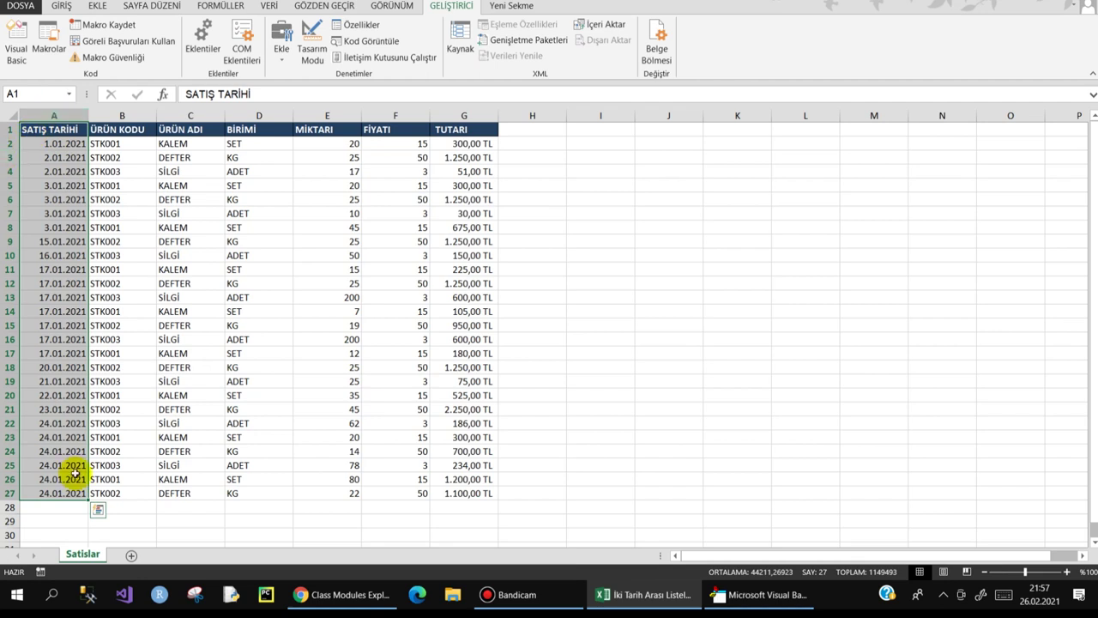
pyautogui.click(60, 494)
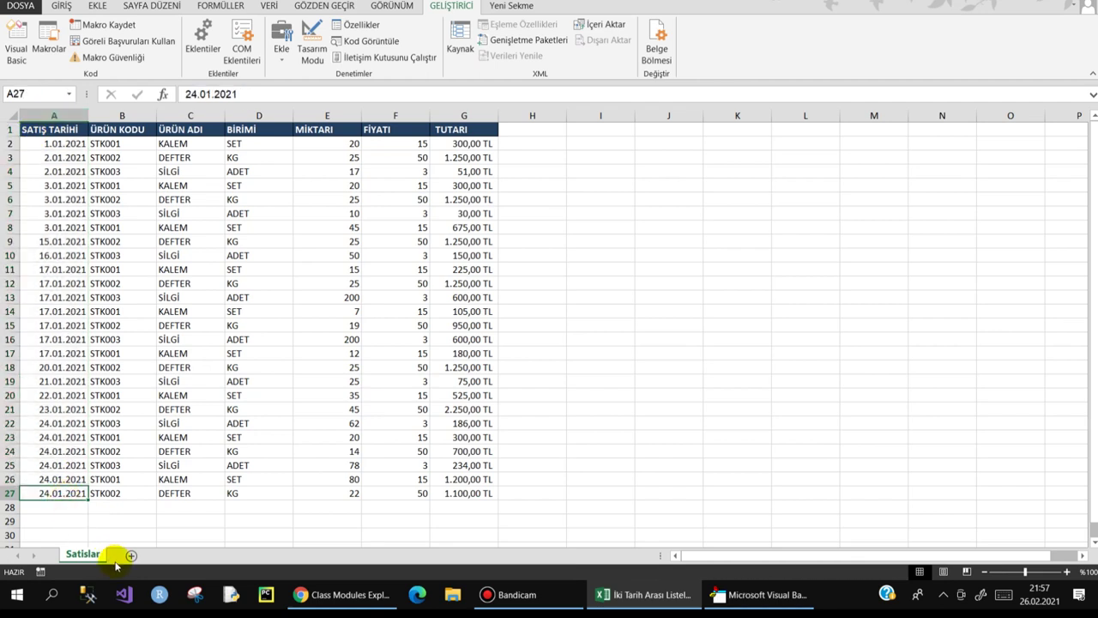
pyautogui.click(53, 129)
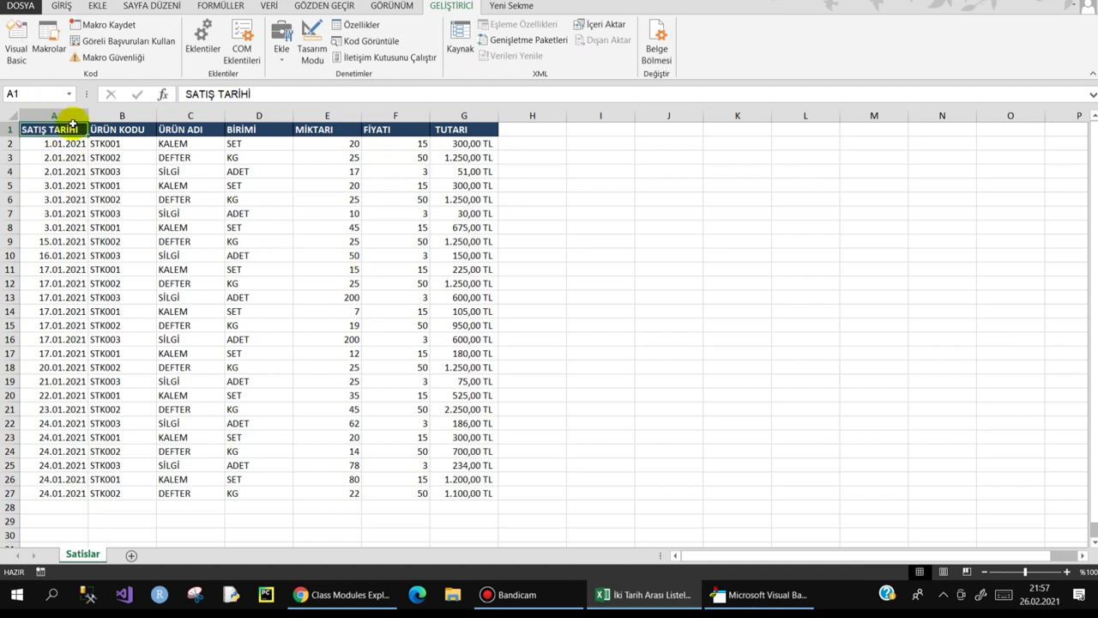
pyautogui.hotkey('ctrl', 'shift', 'Down')
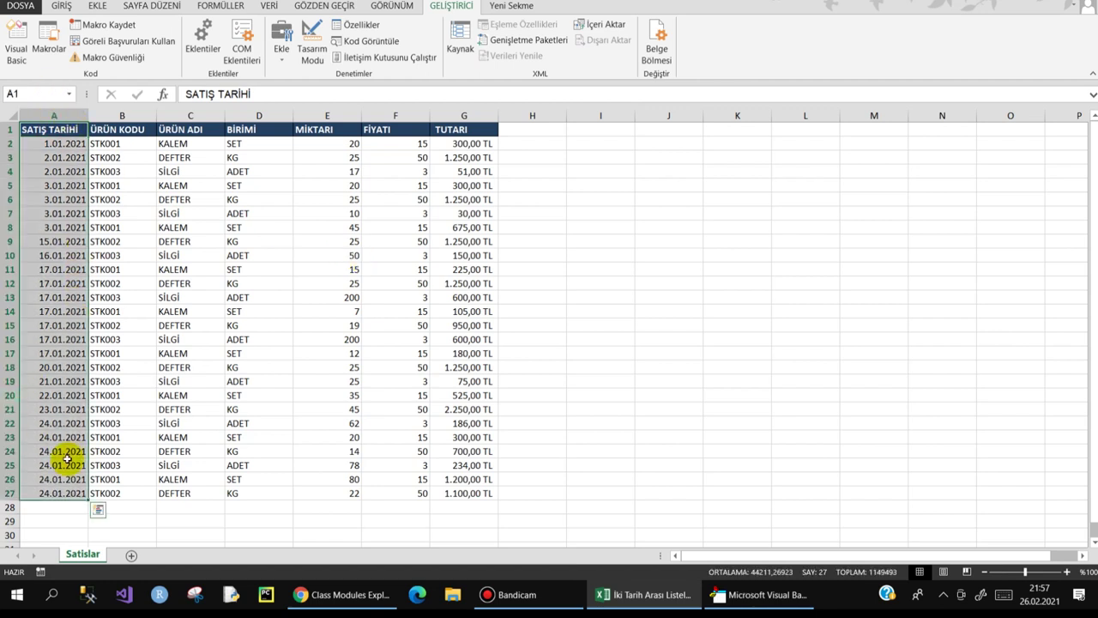
pyautogui.click(68, 494)
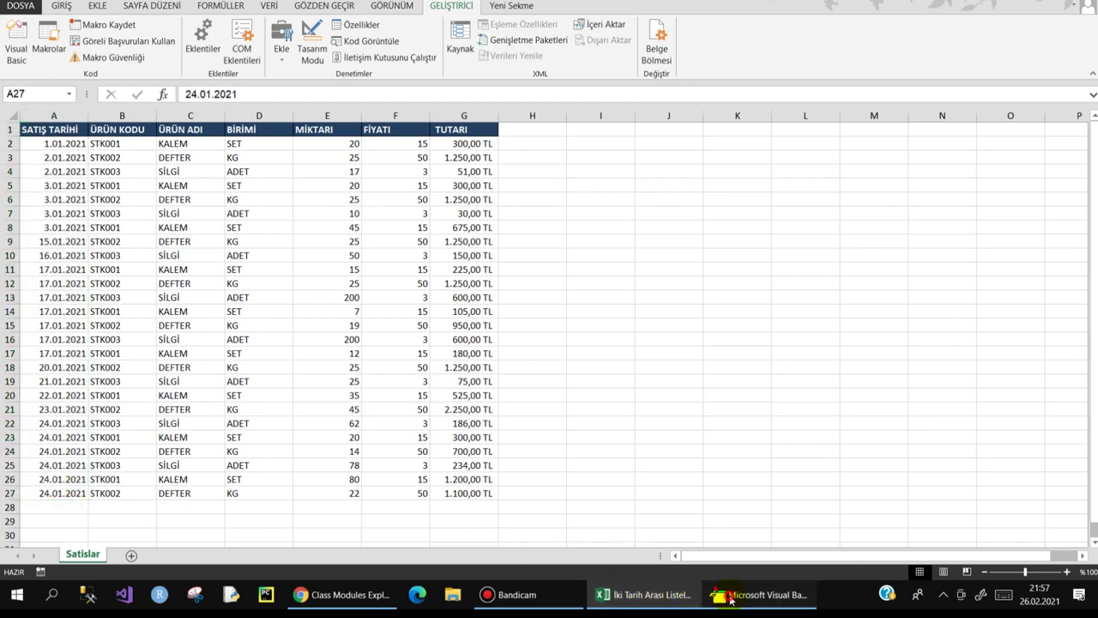
pyautogui.click(731, 598)
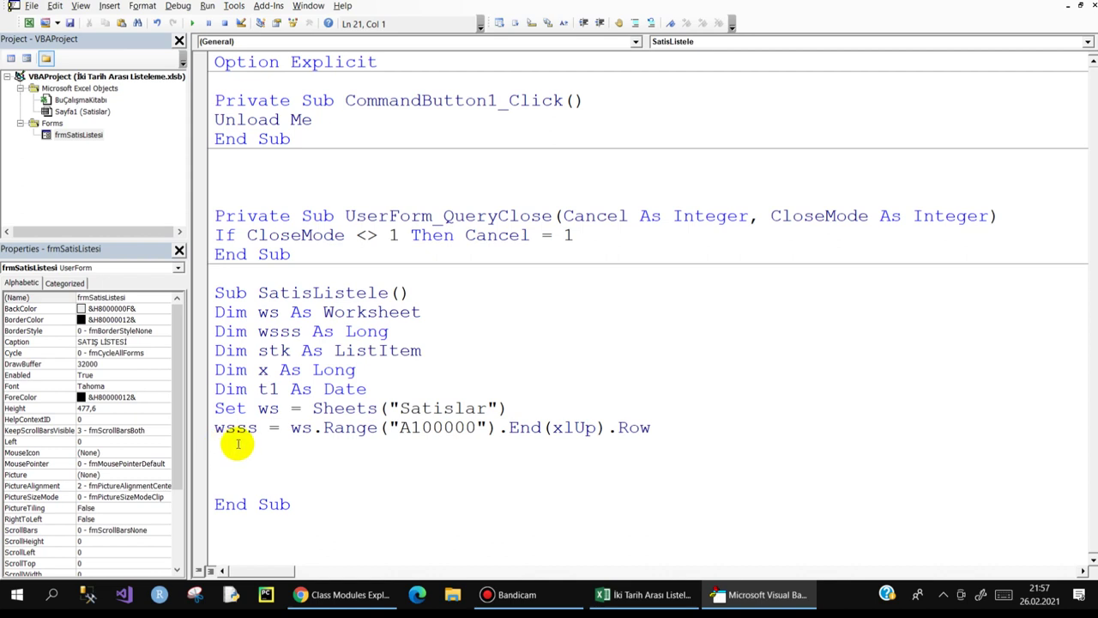
# - Check on the frmSatisListesi form that the ListView is named lstSatislar
pyautogui.doubleClick(80, 134)
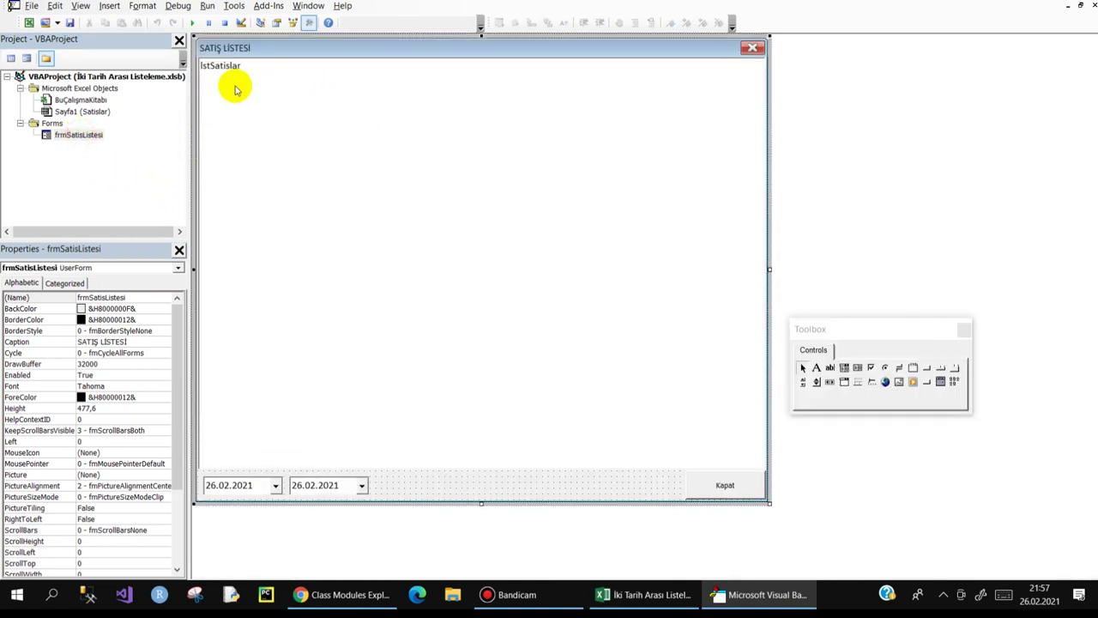
pyautogui.click(379, 178)
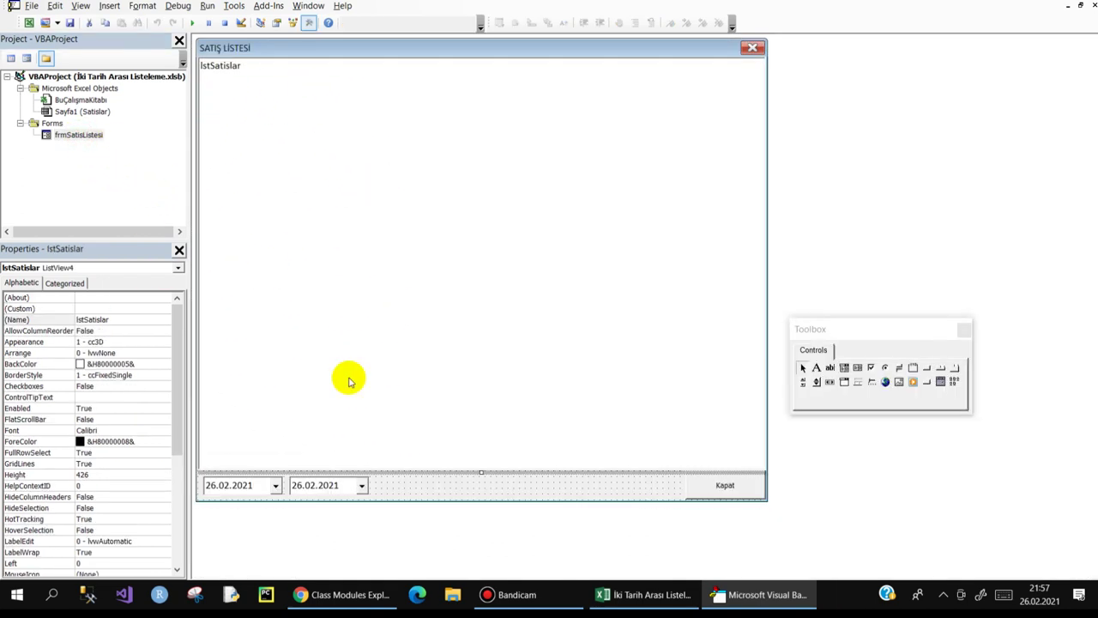
pyautogui.doubleClick(473, 486)
# - Add lstSatislar.ListItems.Clear below the last-row line
pyautogui.click(221, 447)
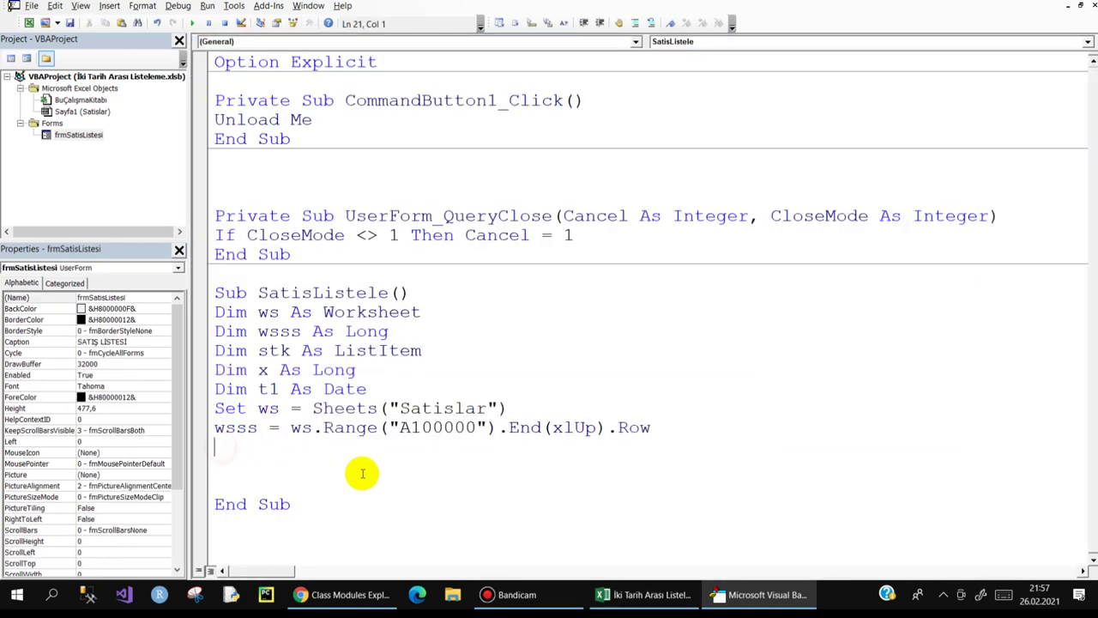
pyautogui.write('lstsa')
pyautogui.hotkey('ctrl', 'space')
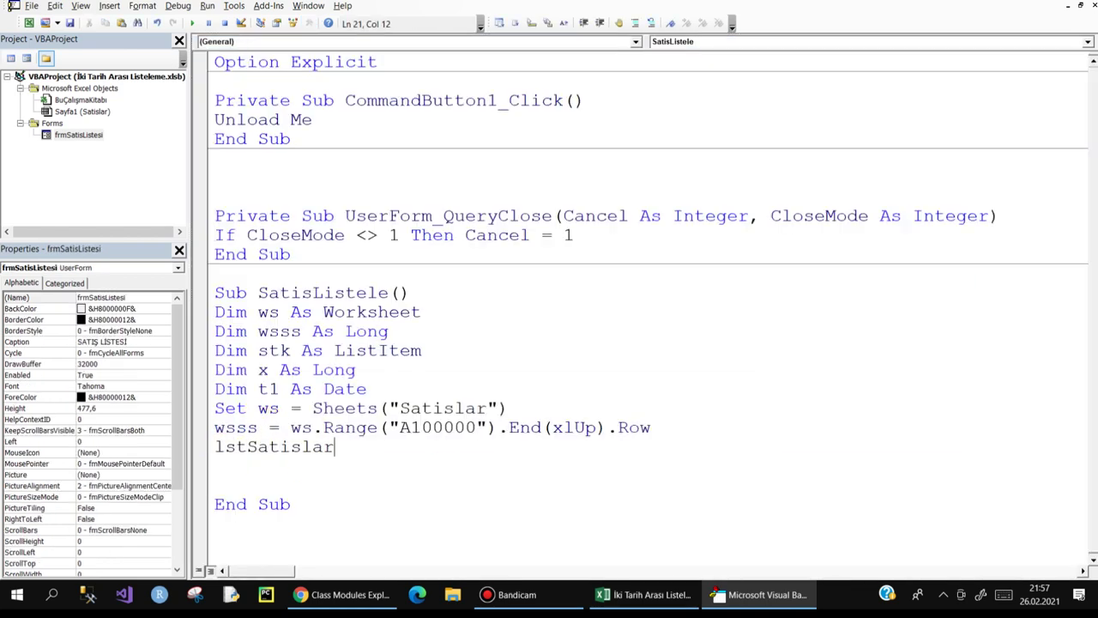
pyautogui.write('.')
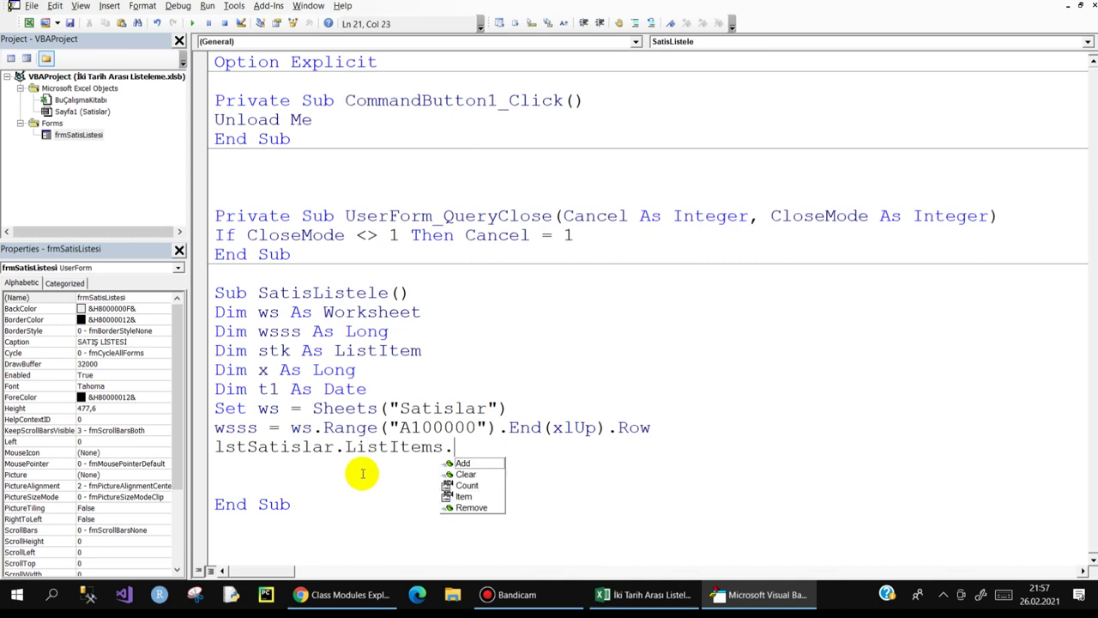
pyautogui.write('li.clear')
pyautogui.press('Return')
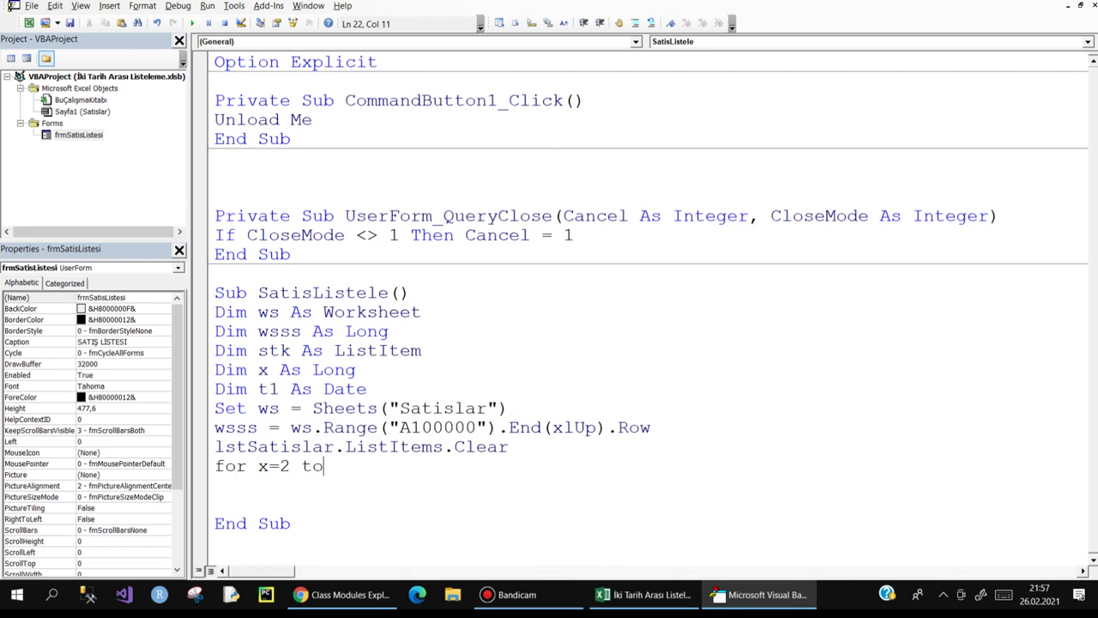
# - Insert an empty row above the sales table's header row
pyautogui.click(643, 594)
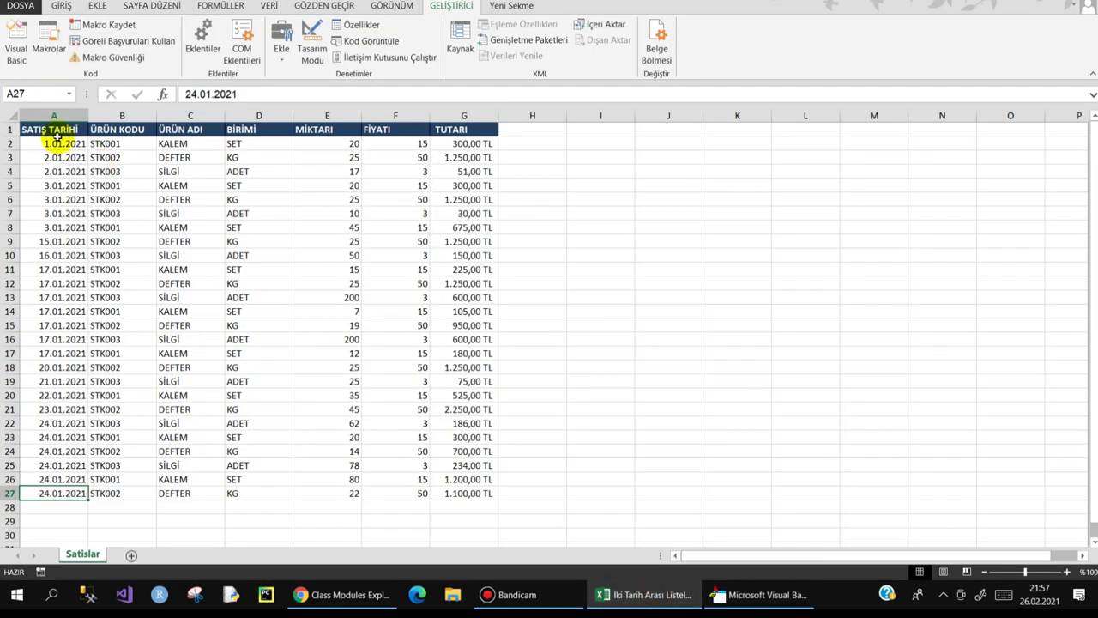
pyautogui.moveTo(54, 130); pyautogui.dragTo(455, 130)
pyautogui.click(45, 144)
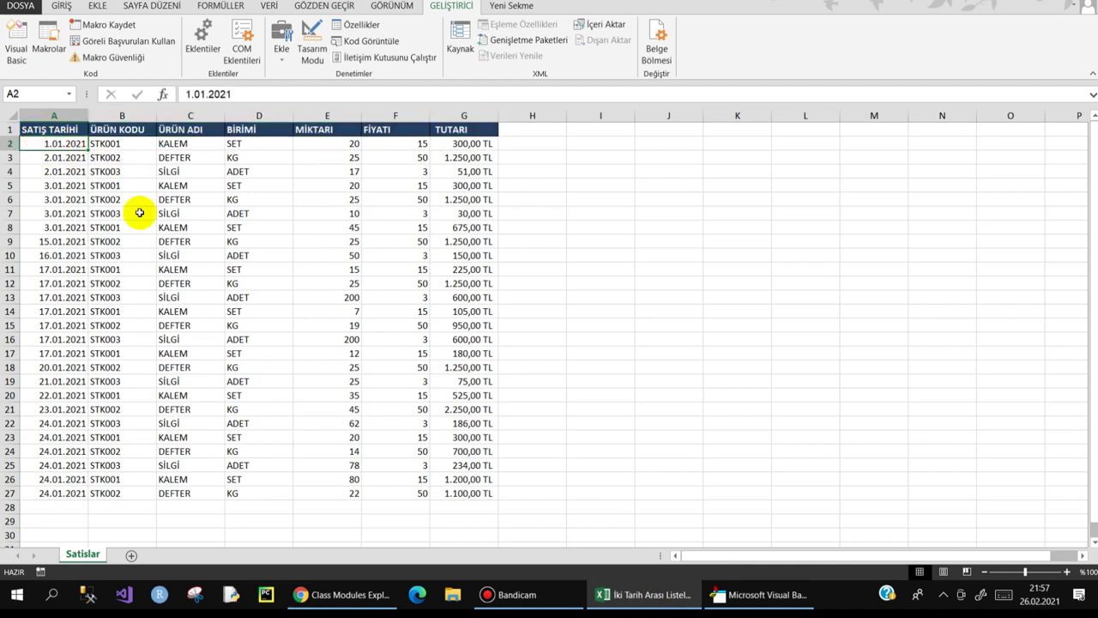
pyautogui.rightClick(8, 129)
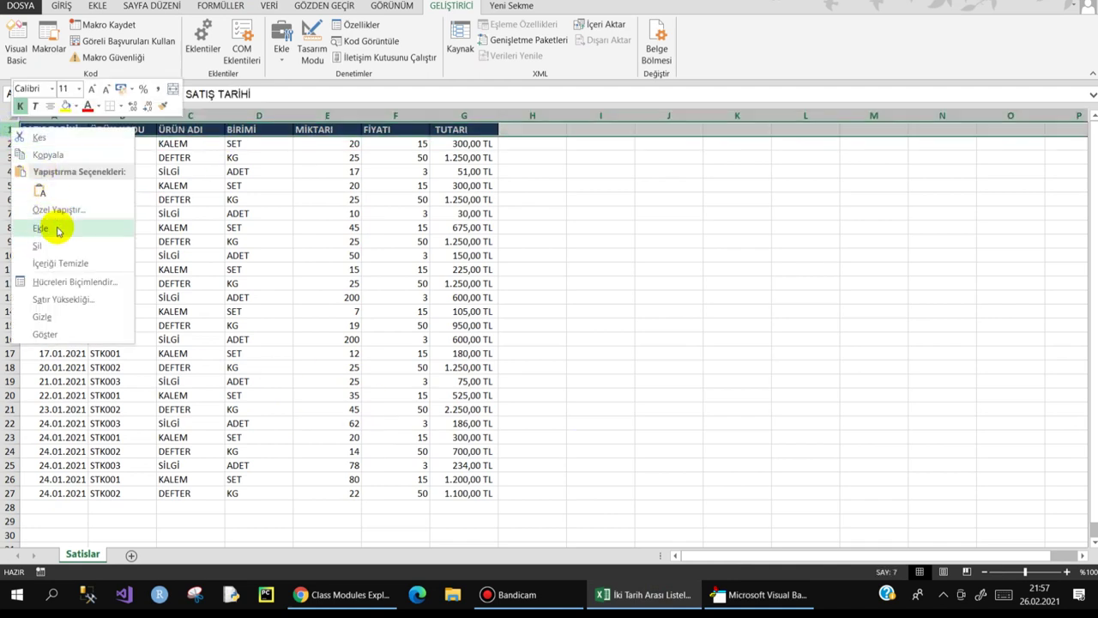
pyautogui.click(53, 226)
# - Merge and centre A1:G1 and enter the title SATIŞLAR TABLOSU
pyautogui.moveTo(53, 130); pyautogui.dragTo(461, 130)
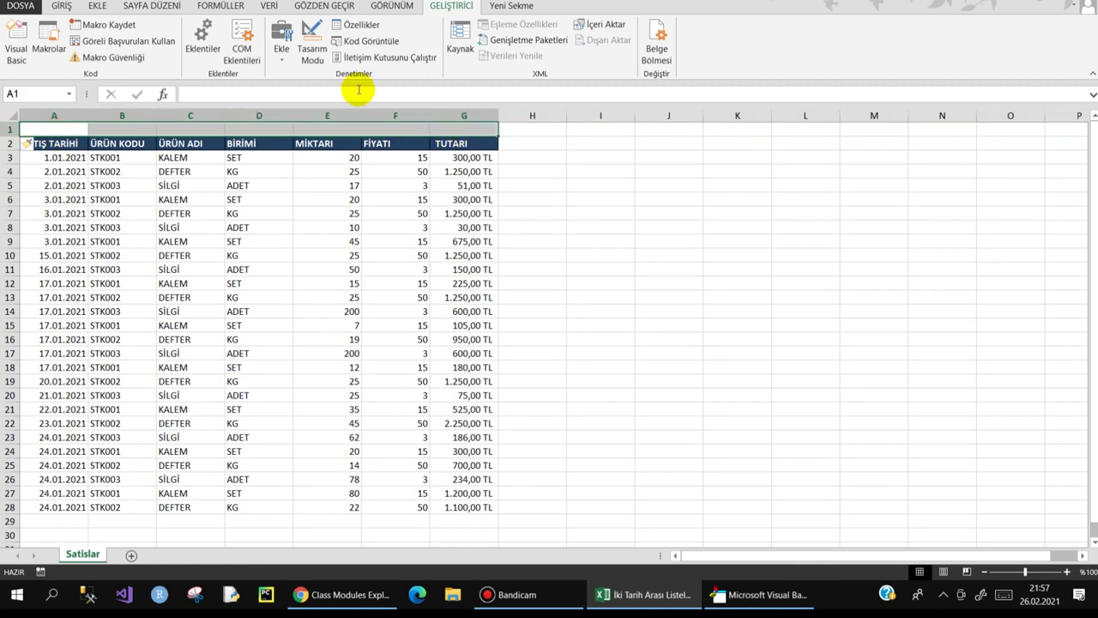
pyautogui.click(61, 6)
pyautogui.click(369, 52)
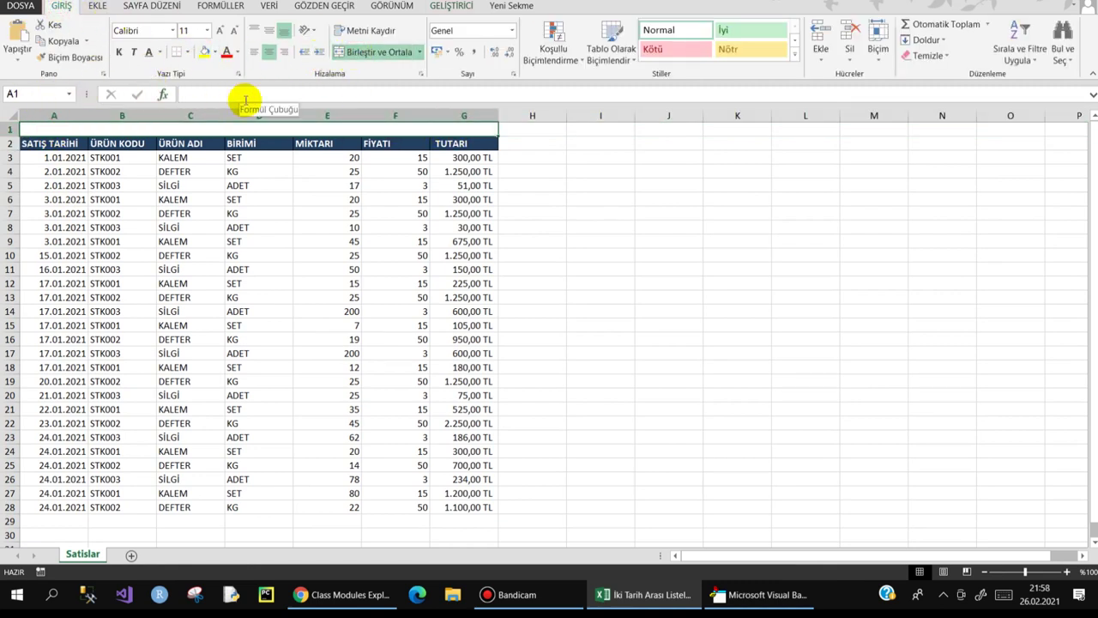
pyautogui.write('SATIŞ TARİHİ')
pyautogui.write('LAR TABLOSU')
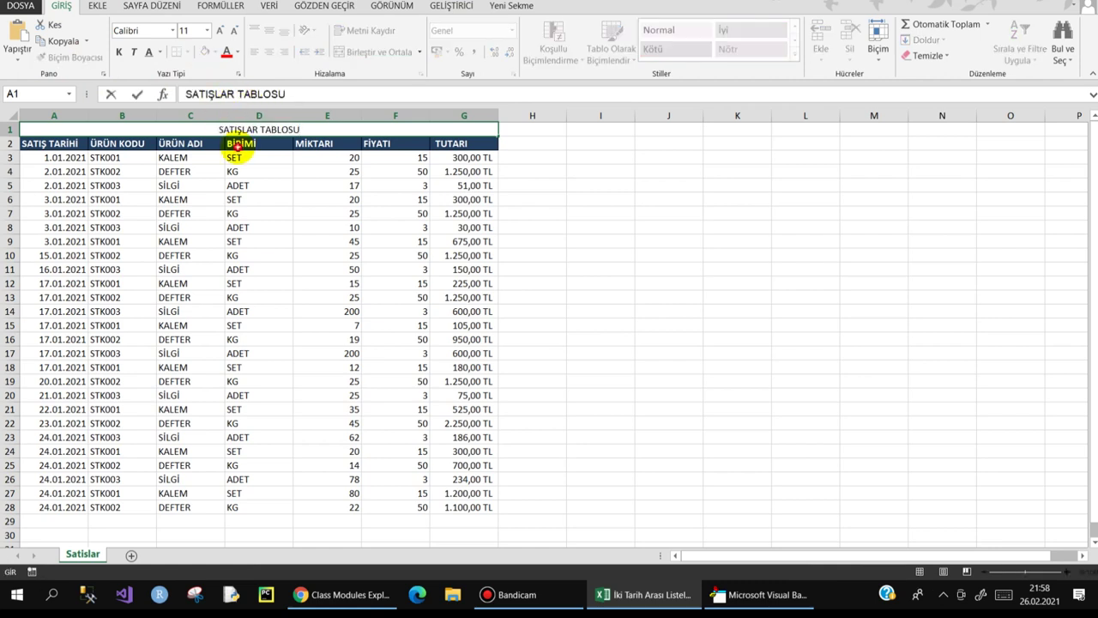
pyautogui.click(238, 142)
pyautogui.click(238, 129)
# - Enlarge the title font to size 22 and colour it red
pyautogui.click(221, 31)
pyautogui.click(222, 30)
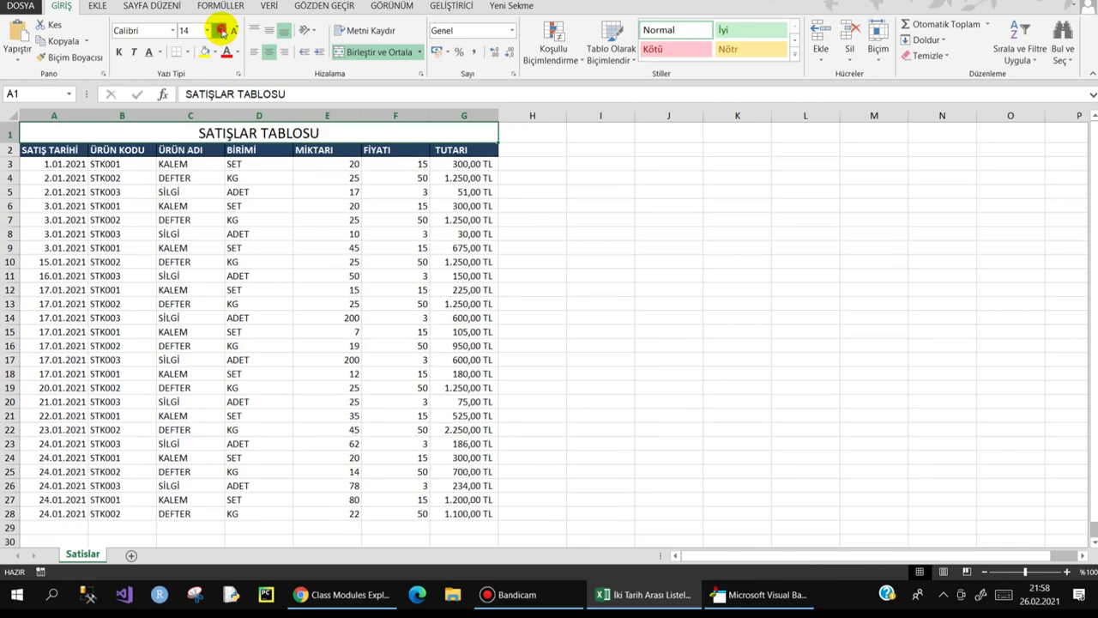
pyautogui.click(221, 31)
pyautogui.click(222, 31)
pyautogui.click(221, 31)
pyautogui.click(221, 31)
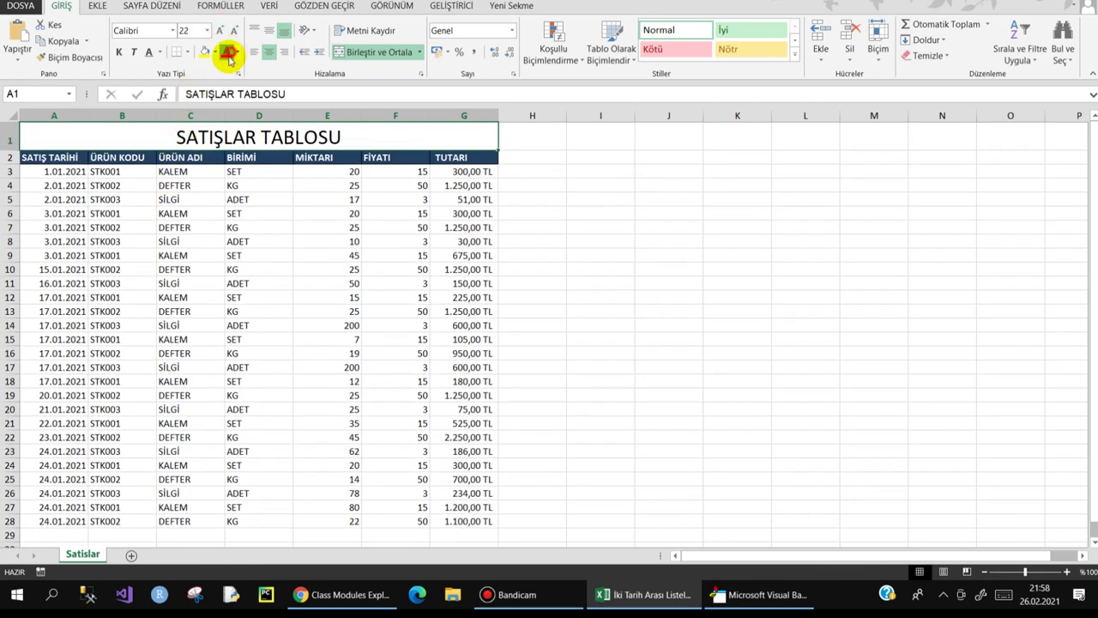
pyautogui.click(227, 52)
pyautogui.click(70, 174)
pyautogui.click(739, 602)
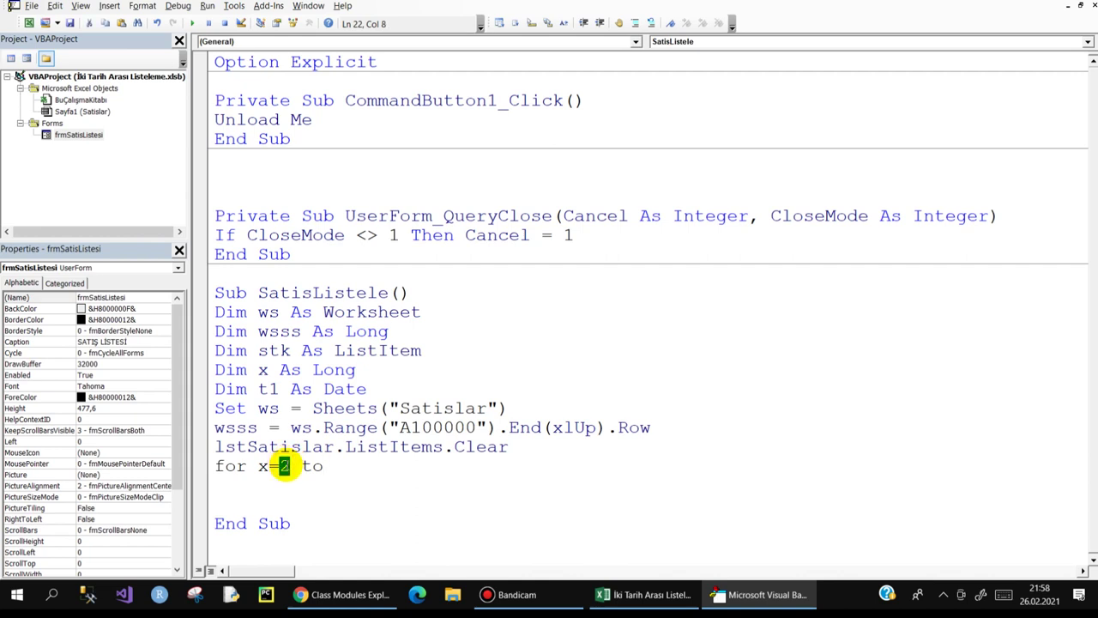
# - Change the loop to 'For x = 3 To wsss' and add blank lines before Next
pyautogui.write('3')
pyautogui.click(337, 466)
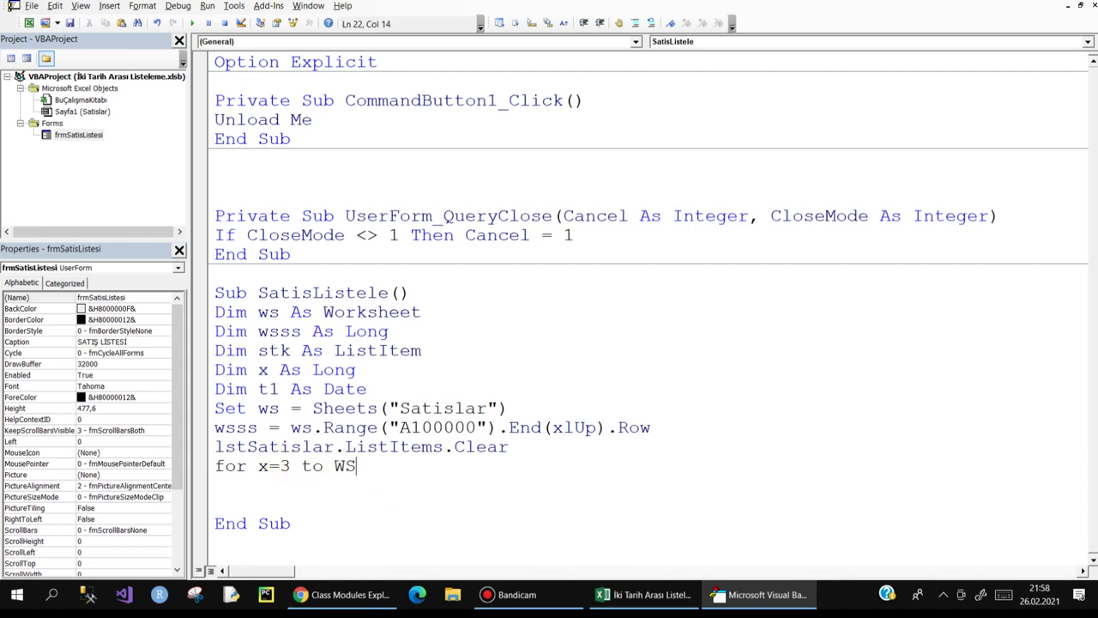
pyautogui.press('Return')
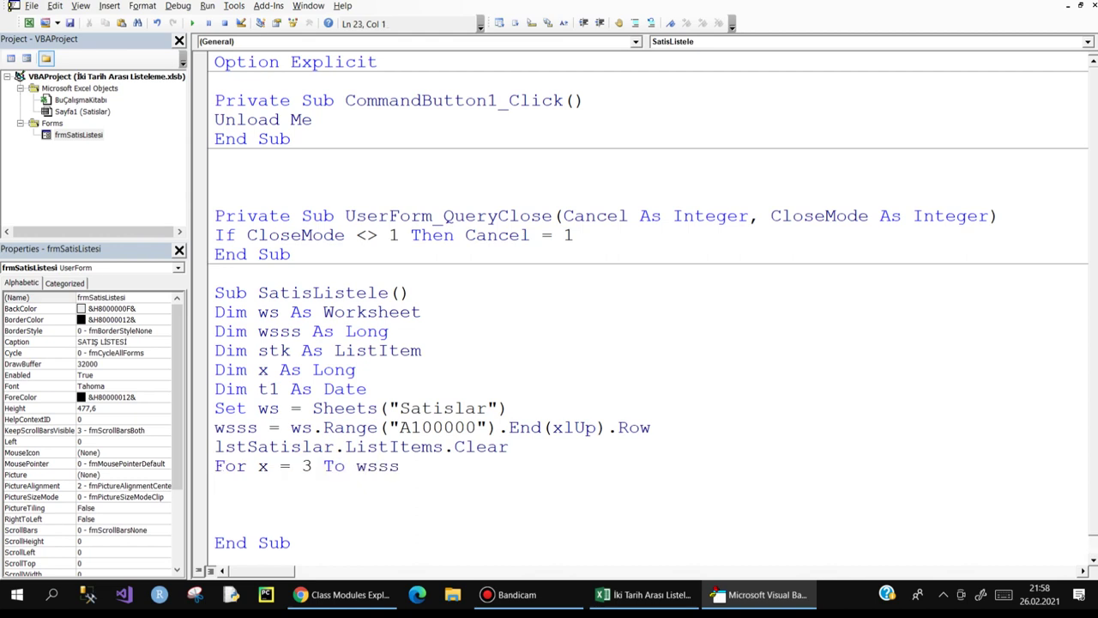
pyautogui.press('Return')
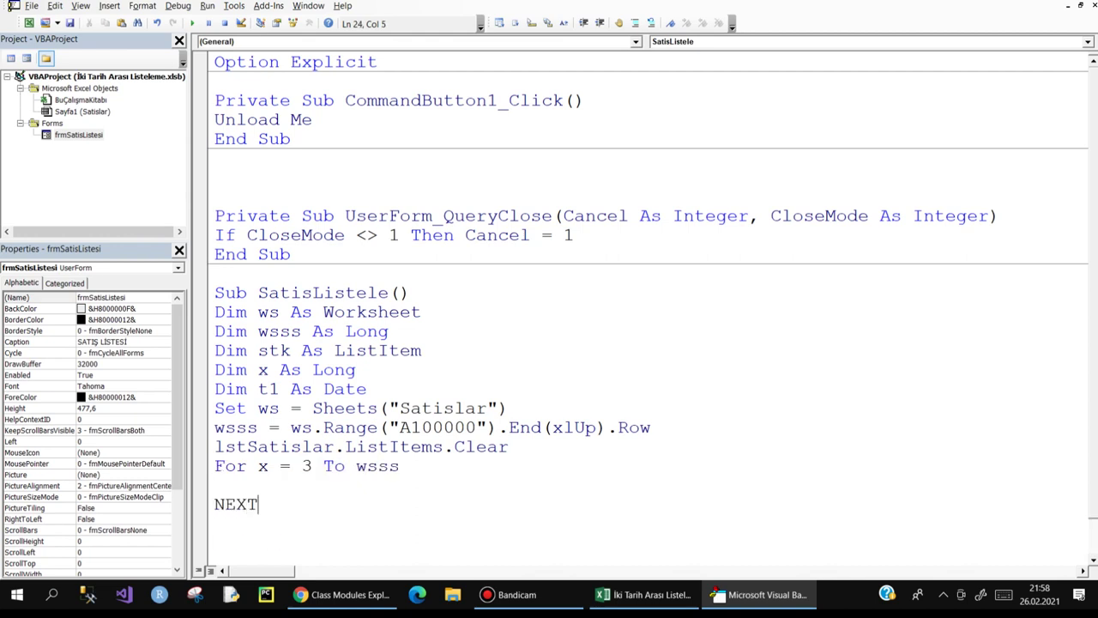
pyautogui.press('Return')
pyautogui.press('Return')
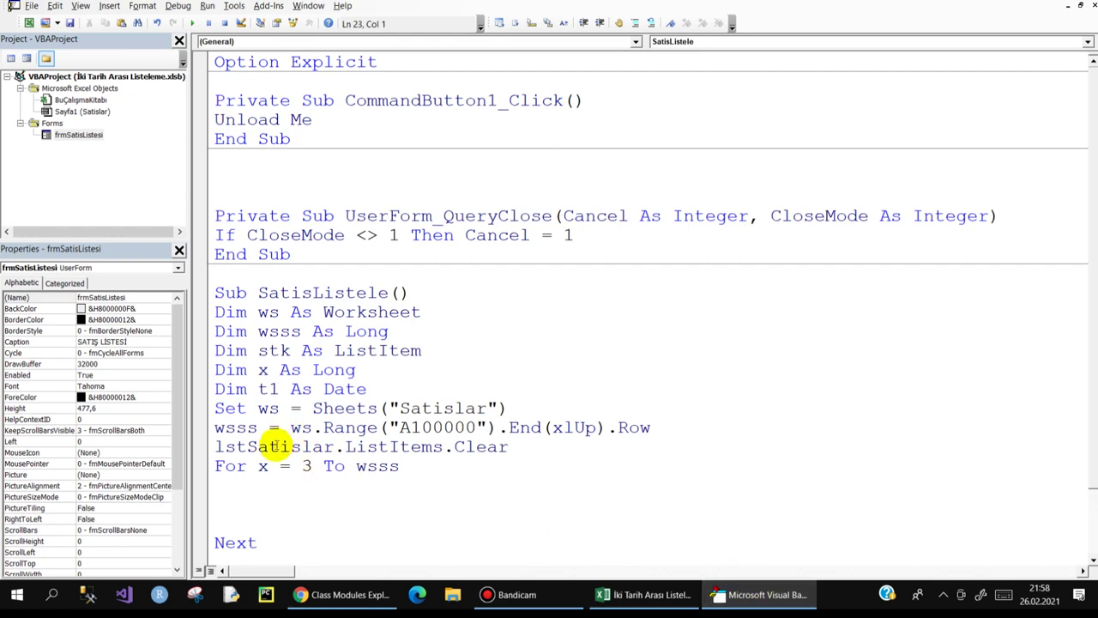
# - Check the Satislar sheet's rows, then place the cursor inside the For…Next loop body
pyautogui.click(571, 552)
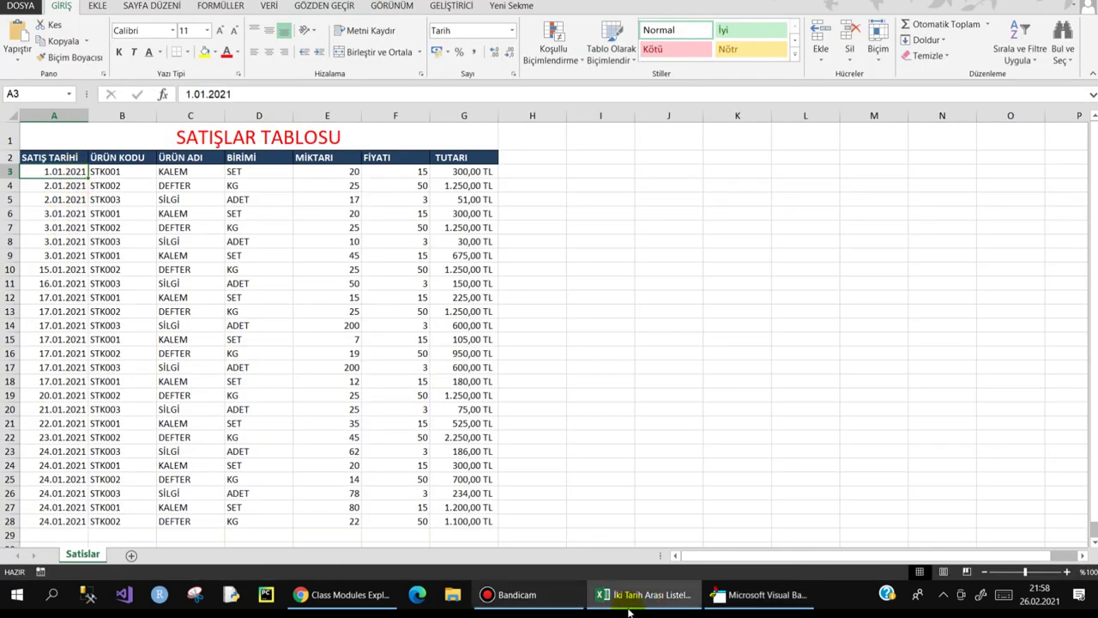
pyautogui.click(726, 607)
pyautogui.scroll(-1, 233, 483)
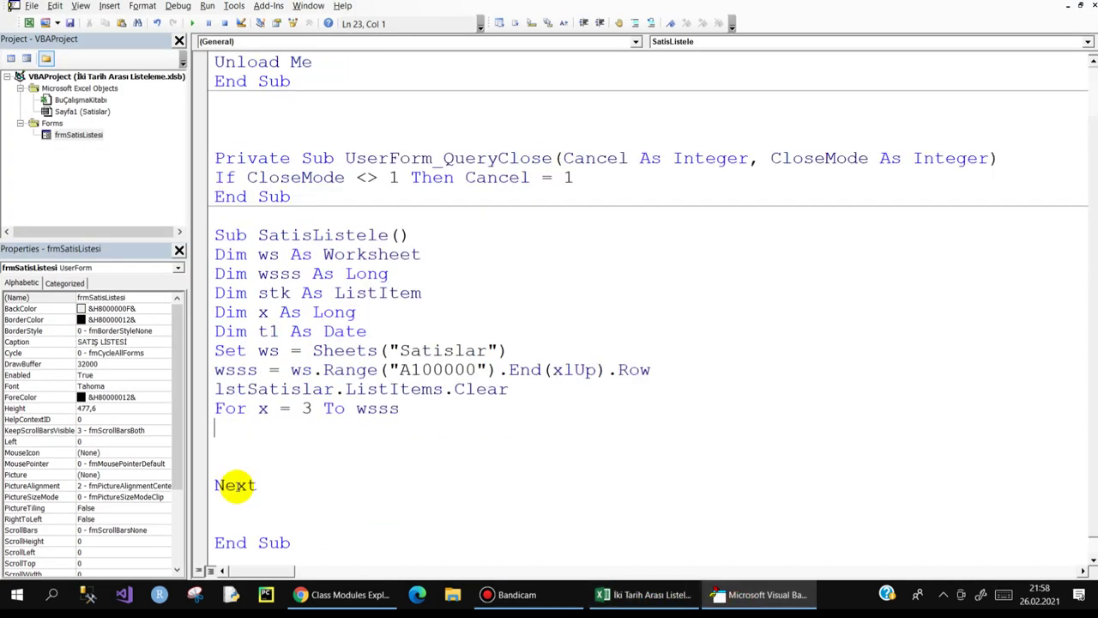
pyautogui.click(216, 501)
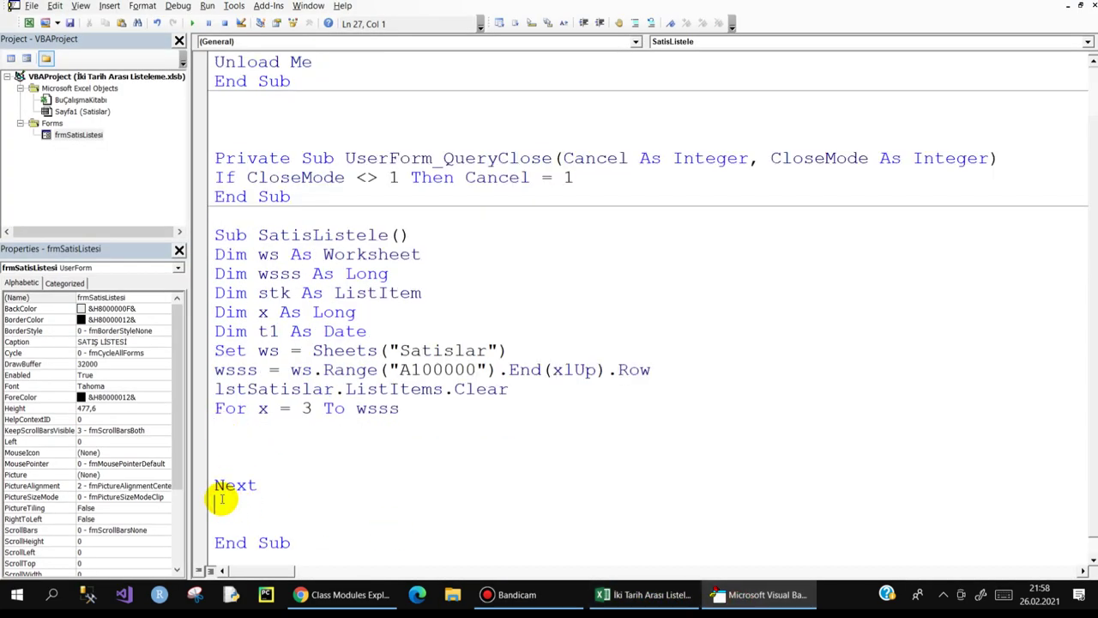
pyautogui.moveTo(214, 410); pyautogui.dragTo(278, 495)
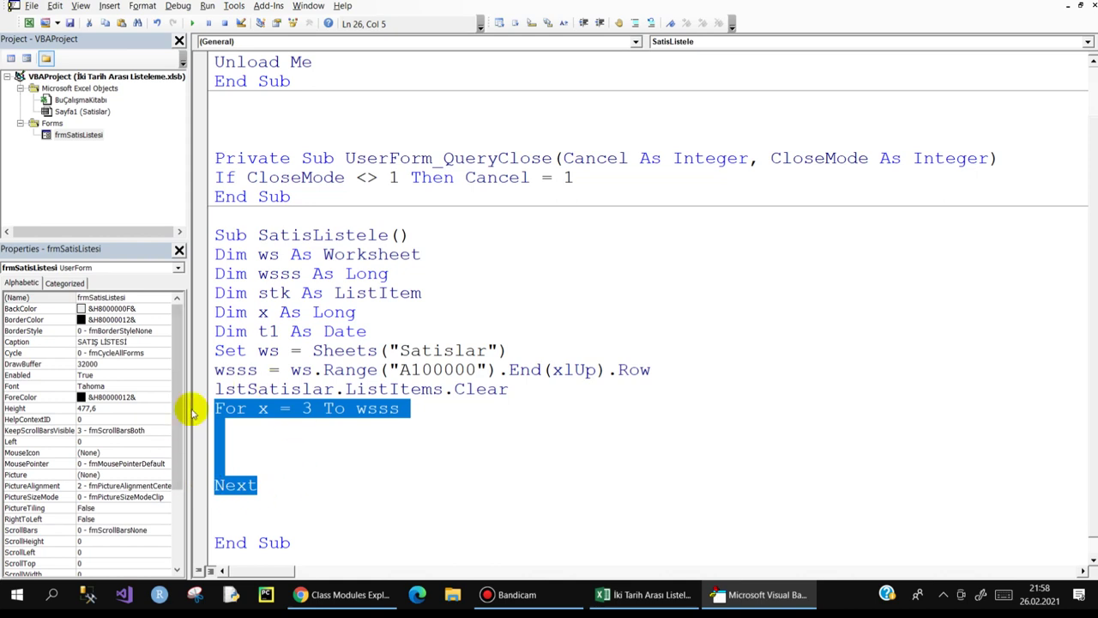
pyautogui.click(219, 514)
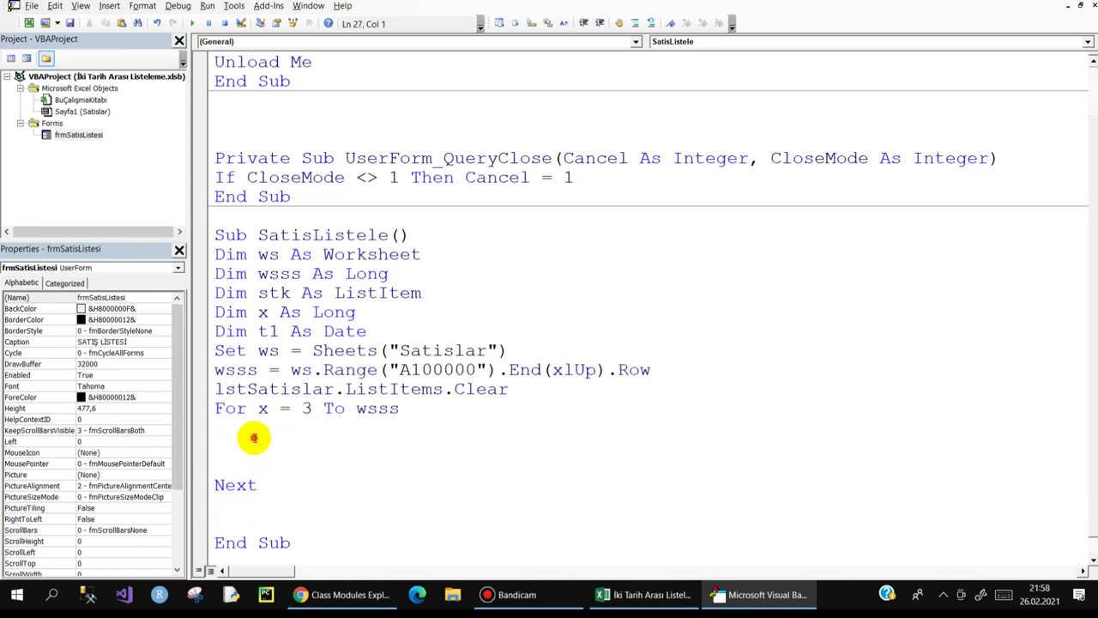
pyautogui.click(252, 436)
pyautogui.press('Left')
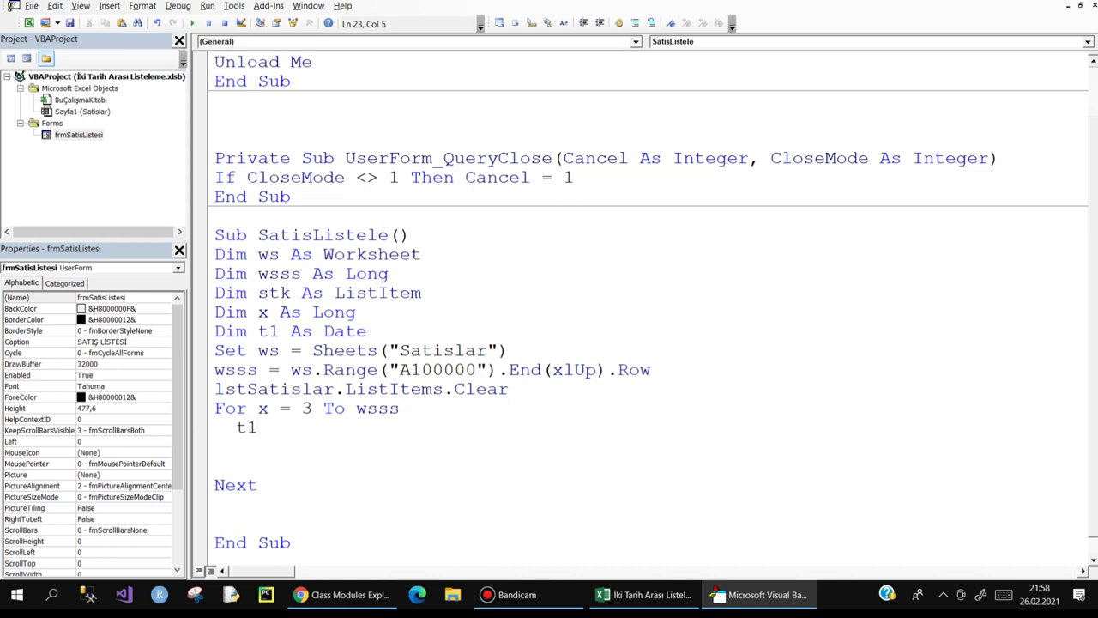
# - Write t1 = ws.Range("A" & x).Value as the loop's first statement, then show Excel
pyautogui.write('=ws.ra')
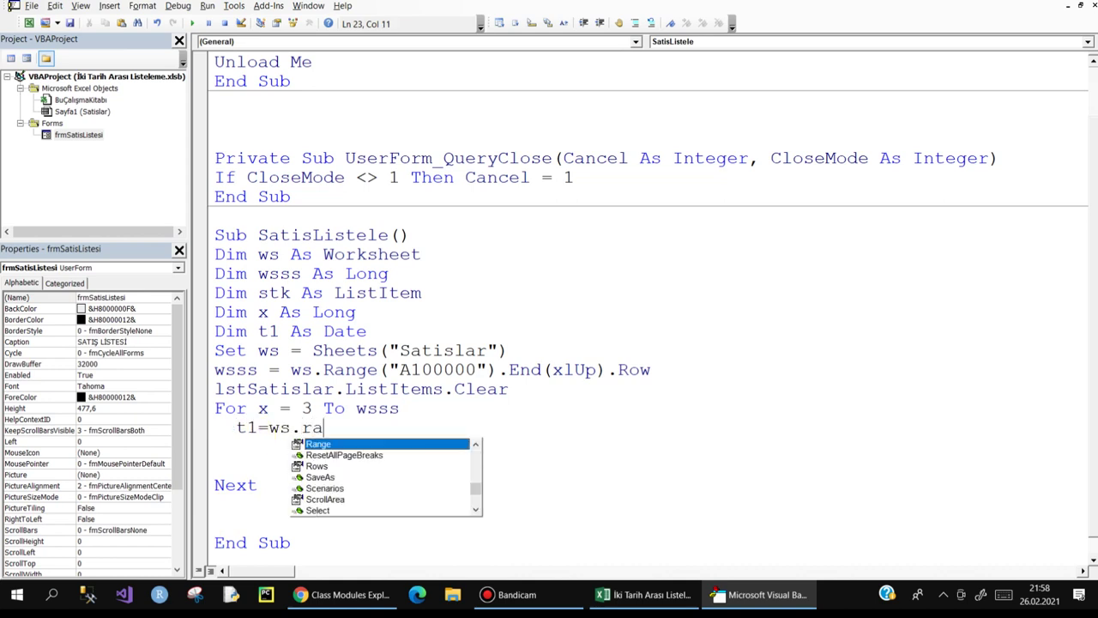
pyautogui.write('("A"&')
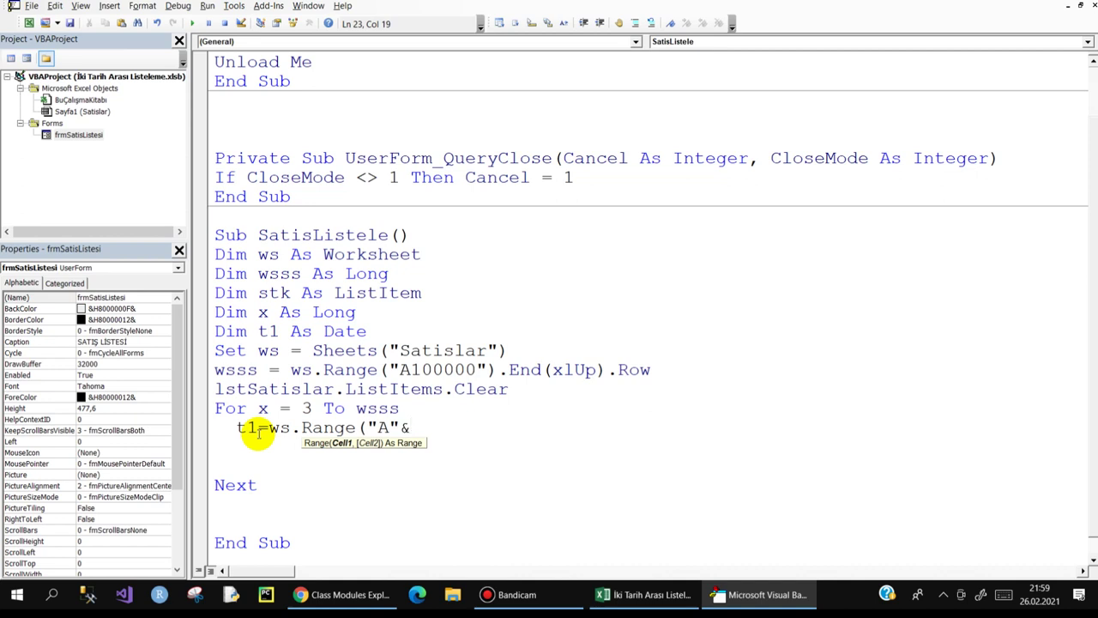
pyautogui.write('x)')
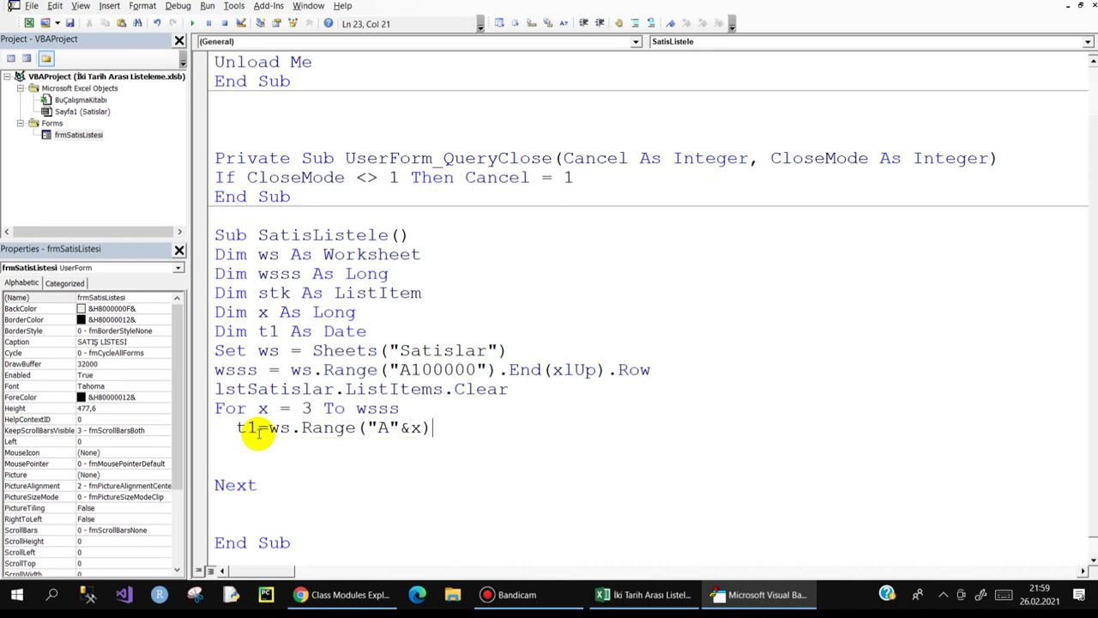
pyautogui.write('.va')
pyautogui.press('space')
pyautogui.press('Return')
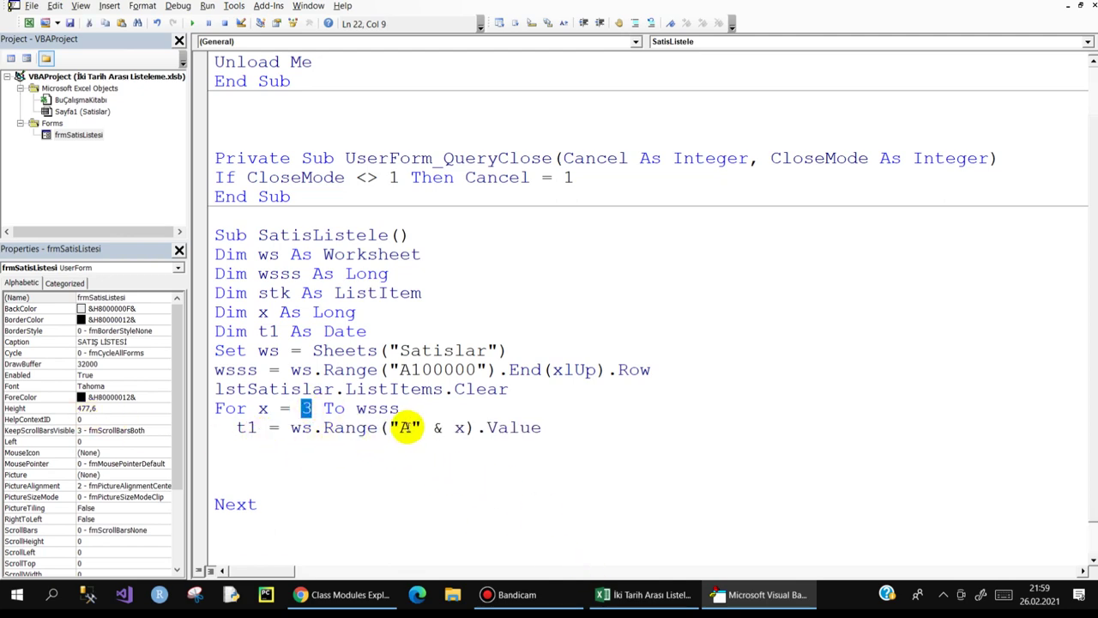
pyautogui.click(648, 594)
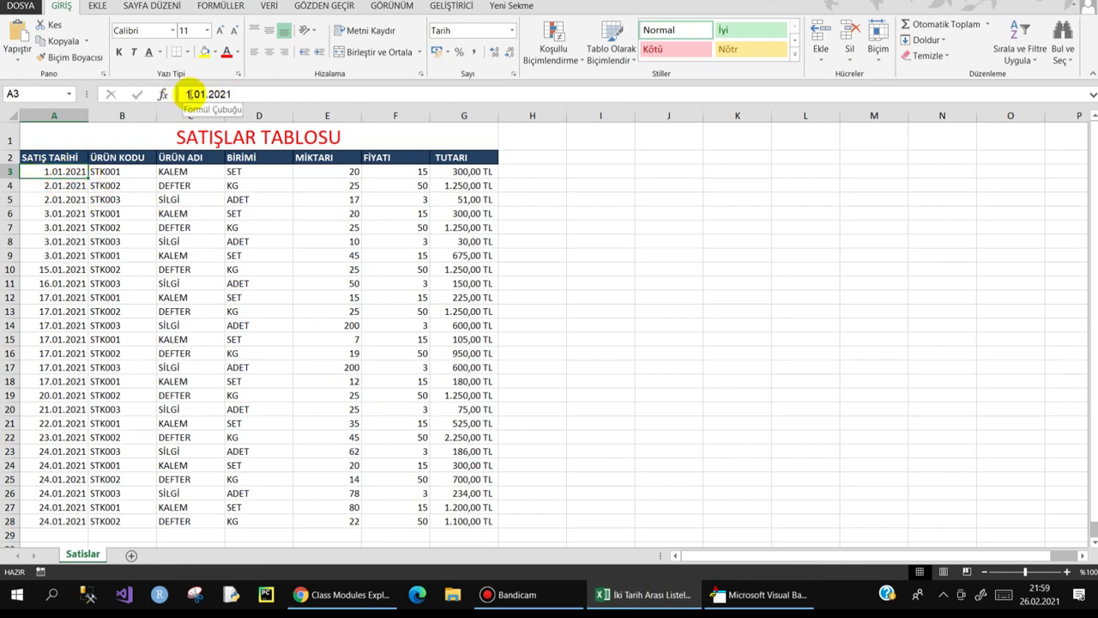
# - Inspect the sale dates in A4, A5 and A7 on the Satislar sheet
pyautogui.click(63, 185)
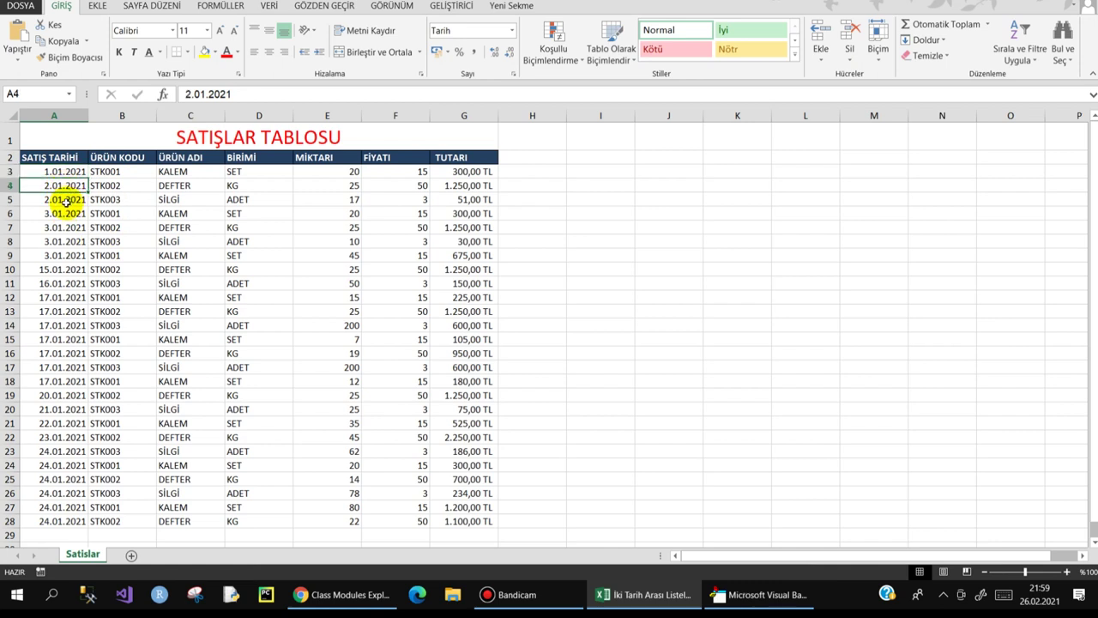
pyautogui.click(66, 200)
pyautogui.click(62, 228)
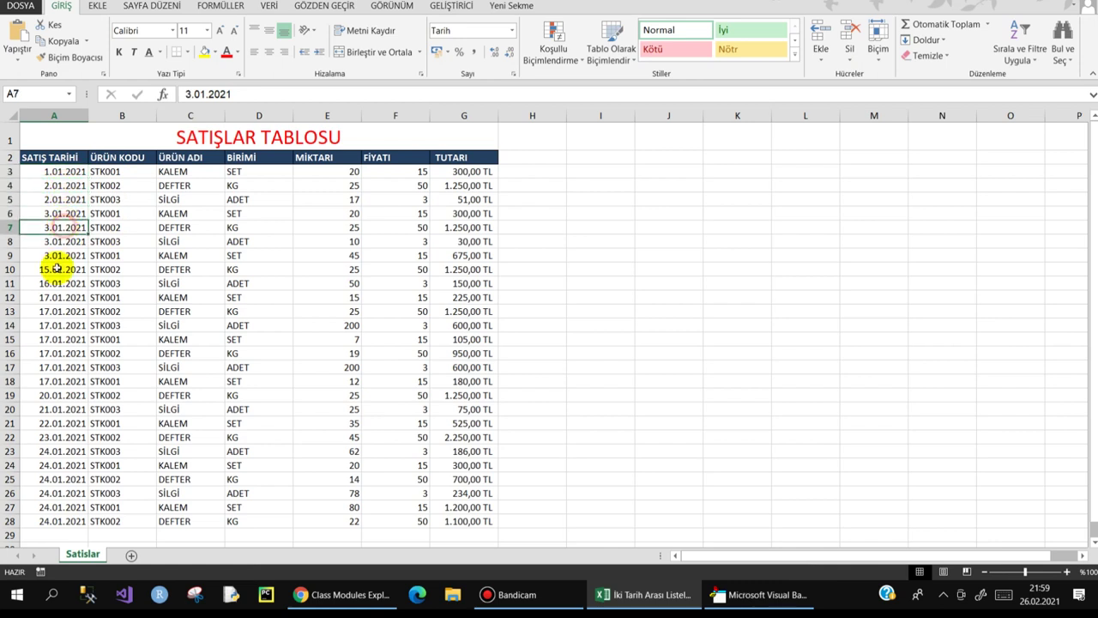
pyautogui.click(763, 594)
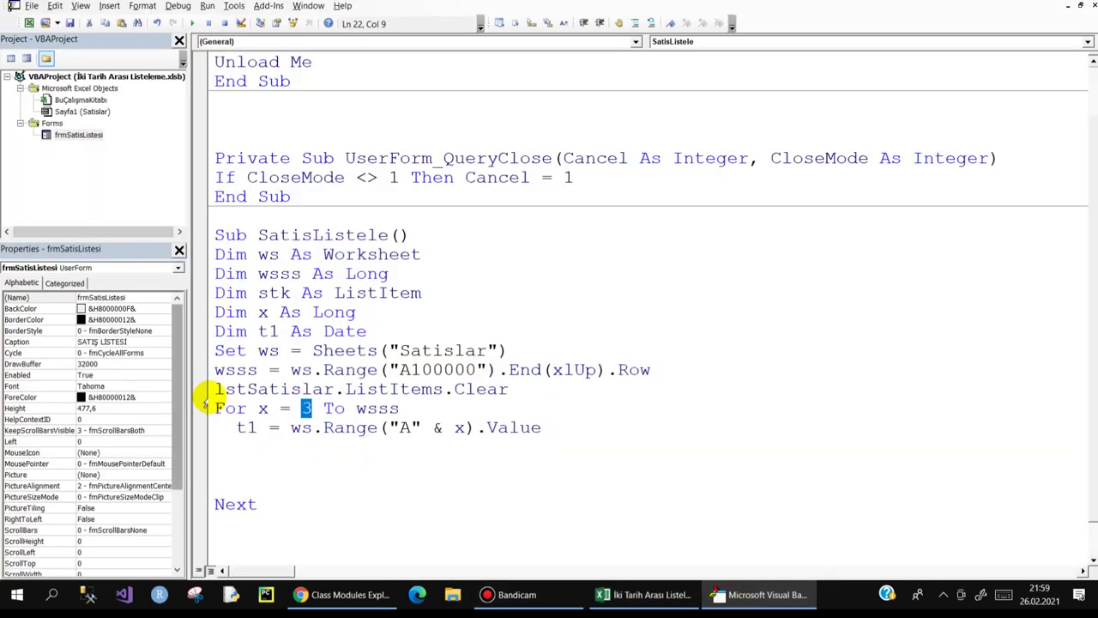
# - Review the t1 assignment line and begin an if statement on the line below
pyautogui.moveTo(233, 428); pyautogui.dragTo(543, 427)
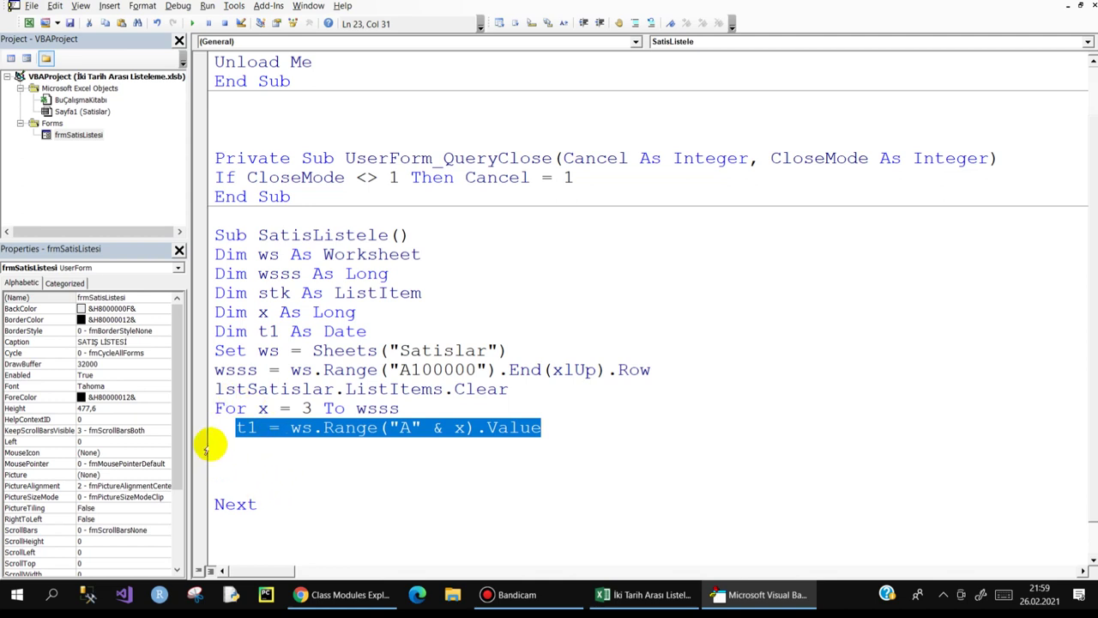
pyautogui.click(433, 431)
pyautogui.doubleClick(457, 428)
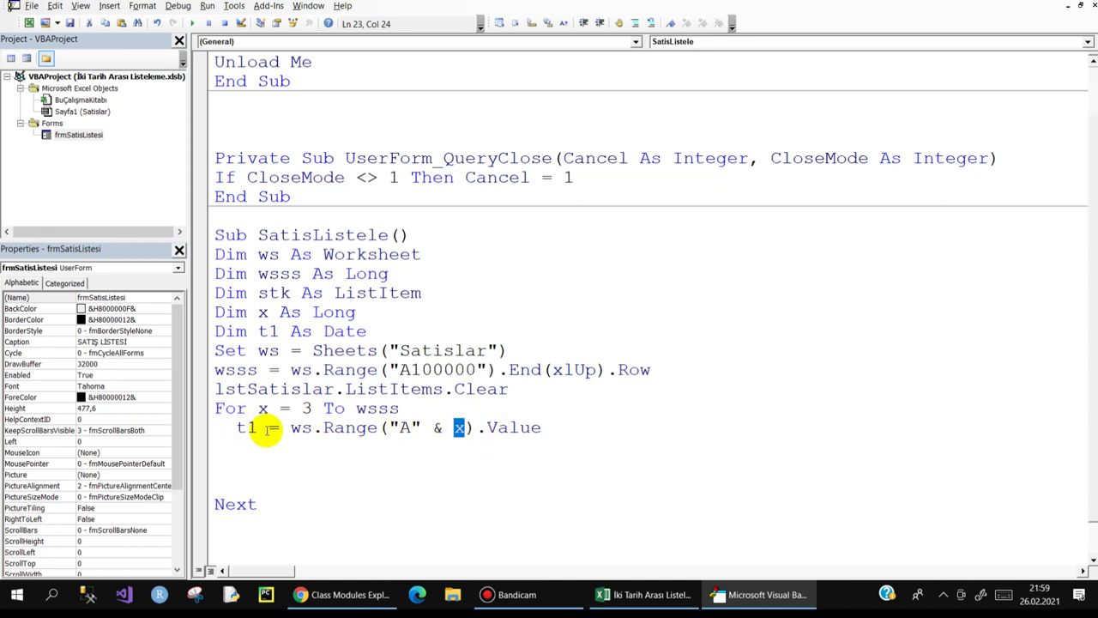
pyautogui.click(227, 447)
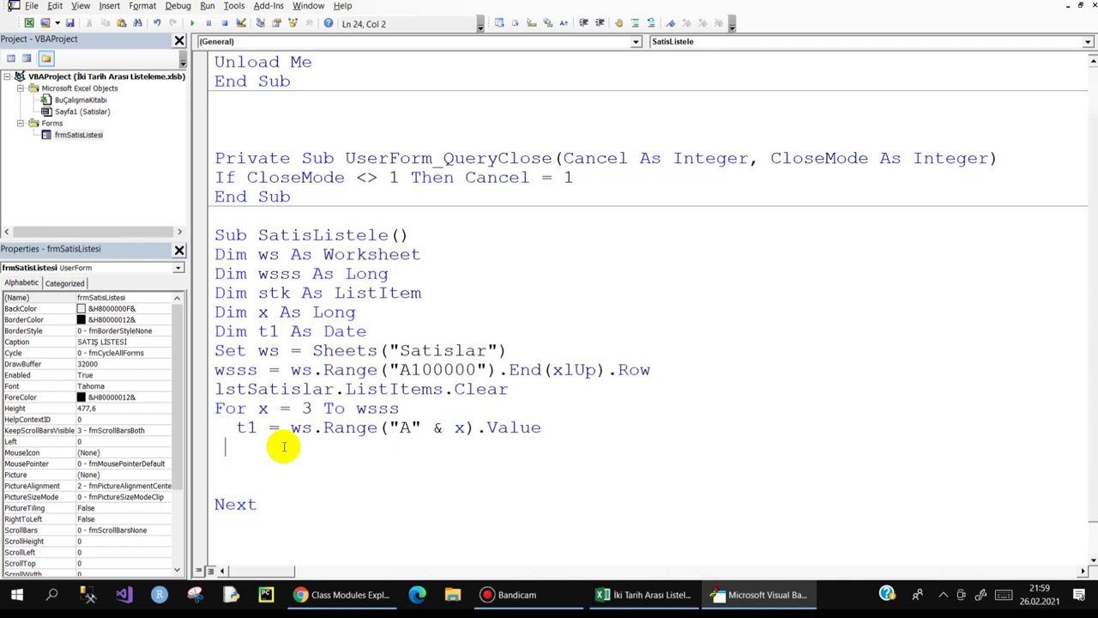
pyautogui.write('if')
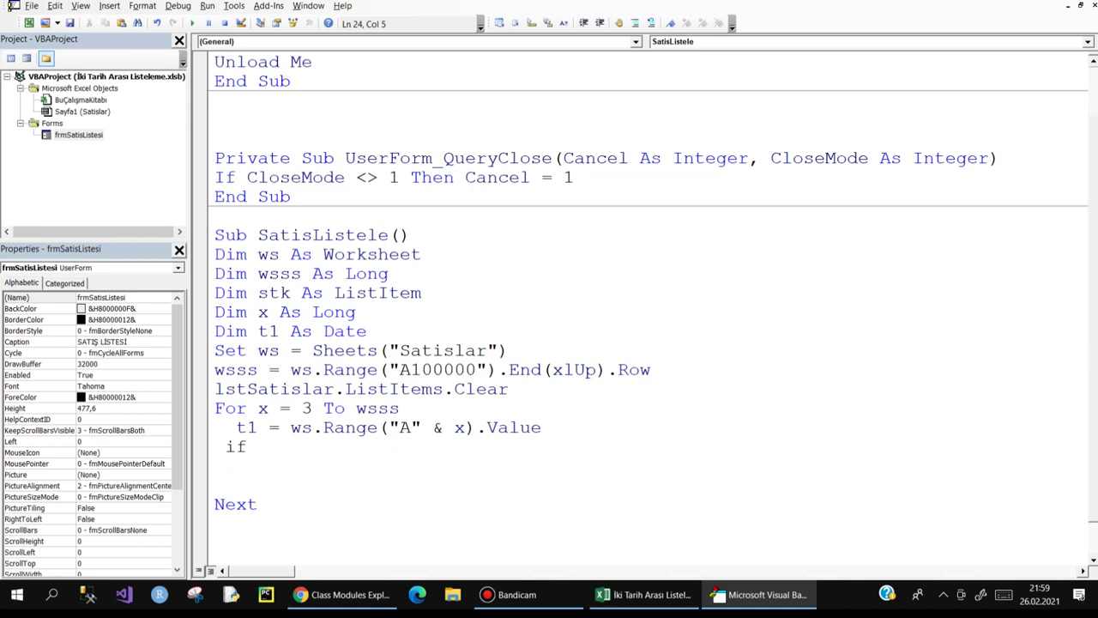
pyautogui.click(630, 603)
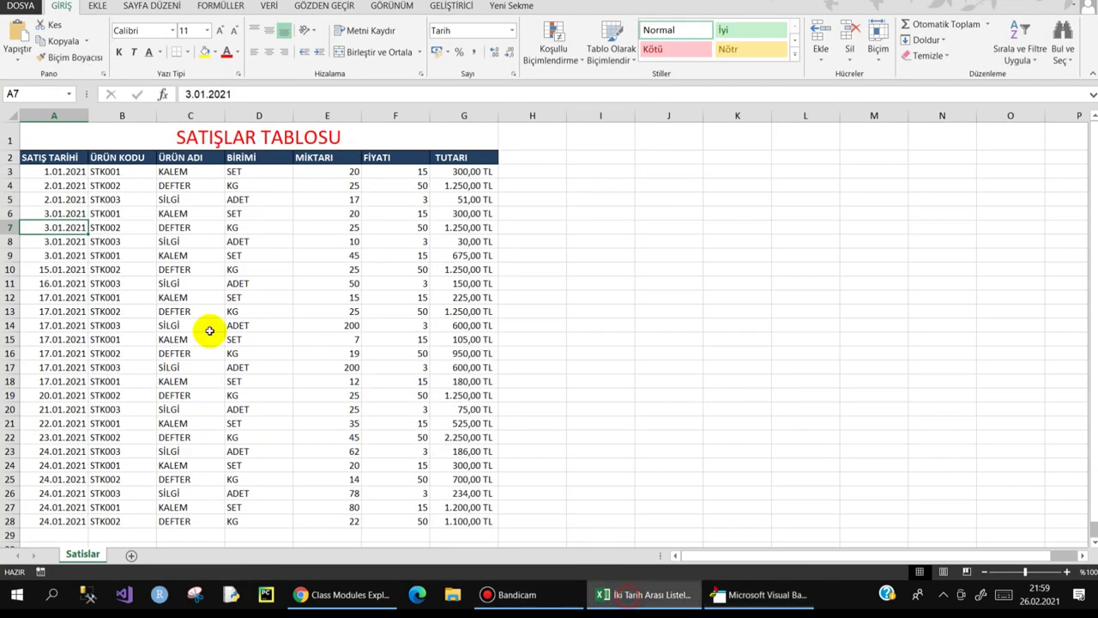
pyautogui.click(57, 171)
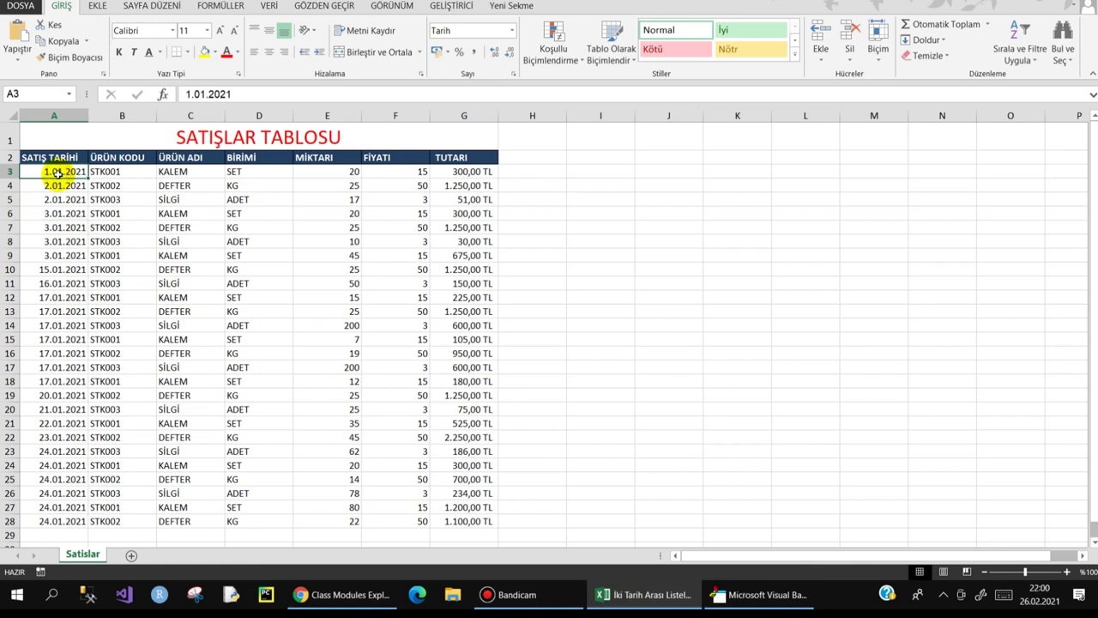
pyautogui.click(652, 184)
pyautogui.write('01.01.2021')
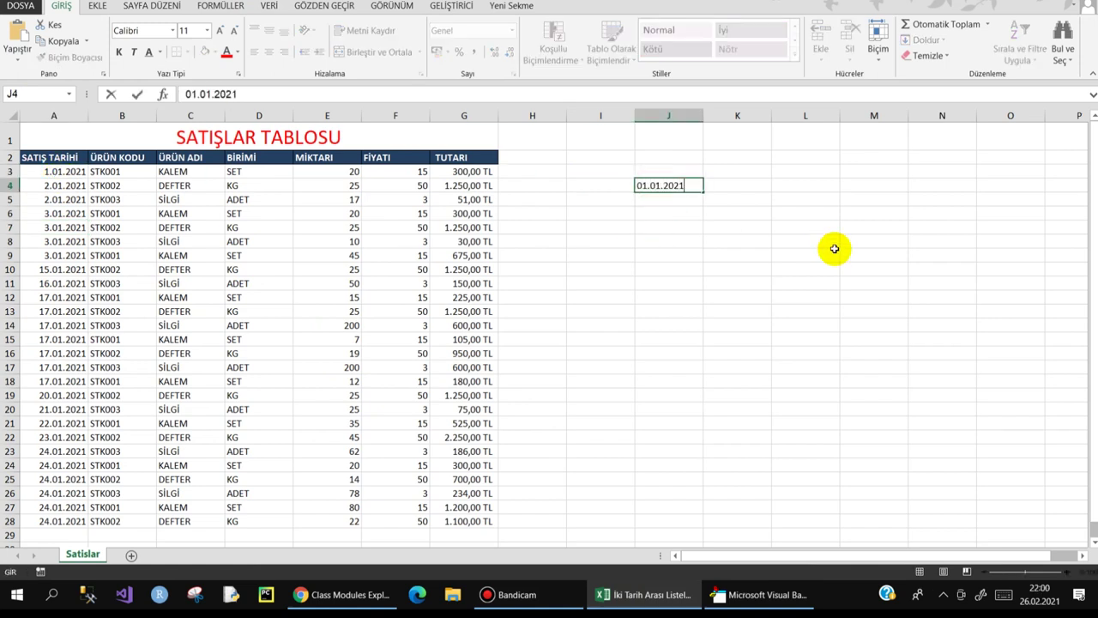
pyautogui.press('Return')
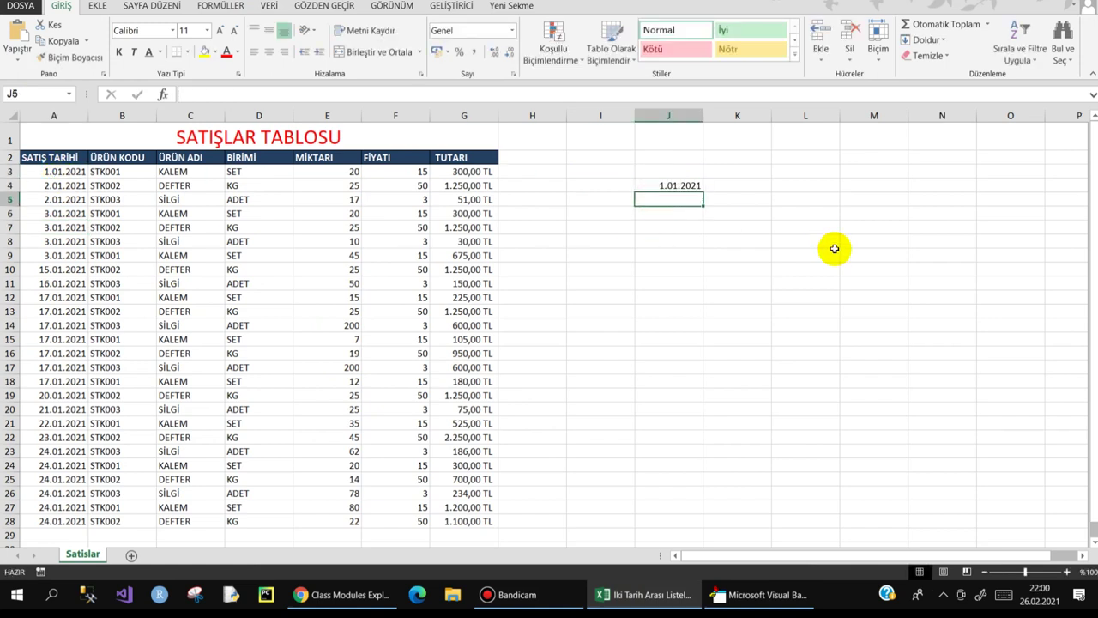
pyautogui.click(692, 187)
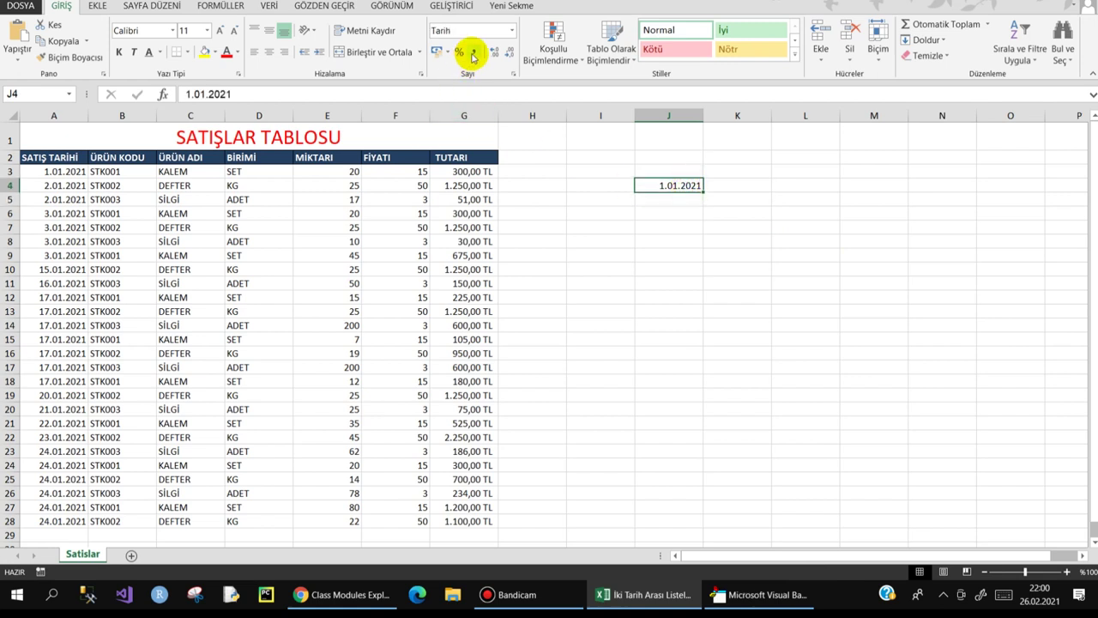
pyautogui.click(472, 55)
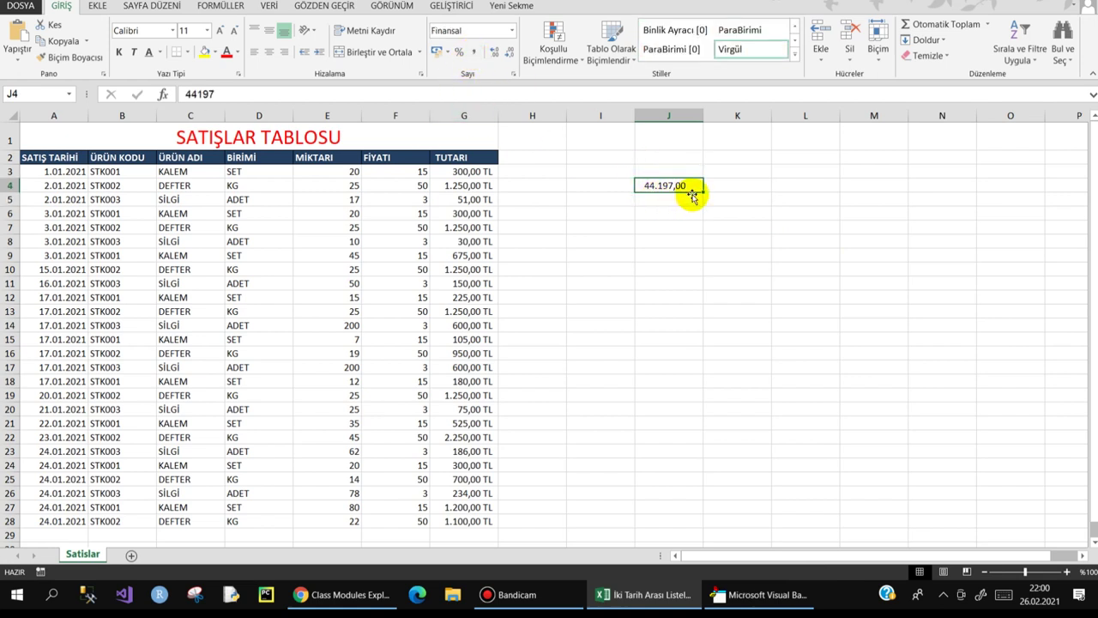
pyautogui.hotkey('ctrl', 'shift', '3')
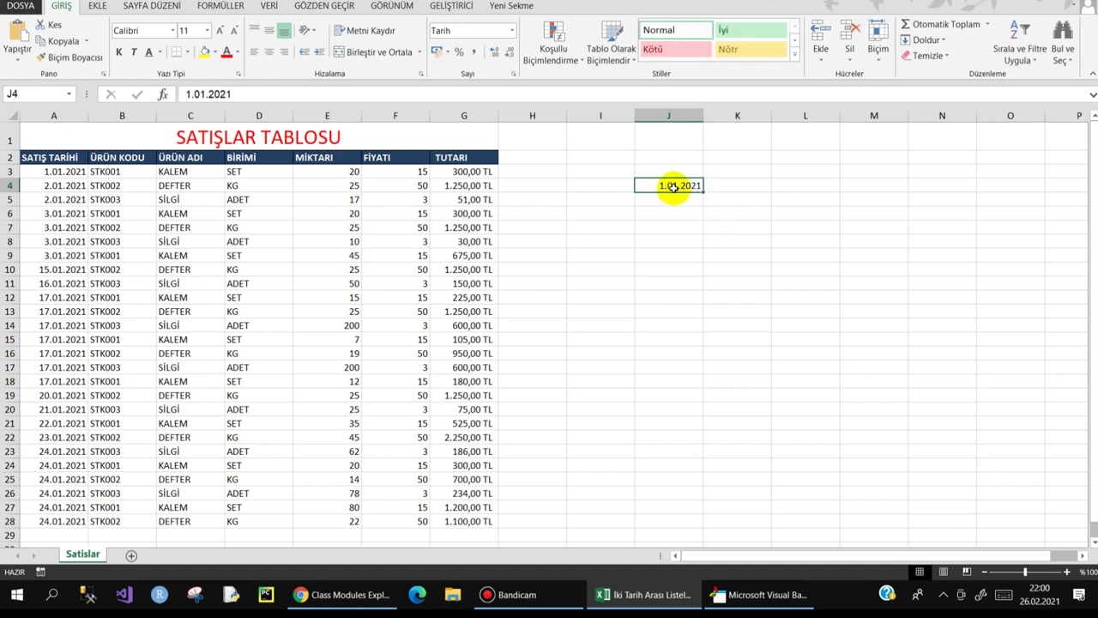
pyautogui.click(735, 188)
pyautogui.write('0')
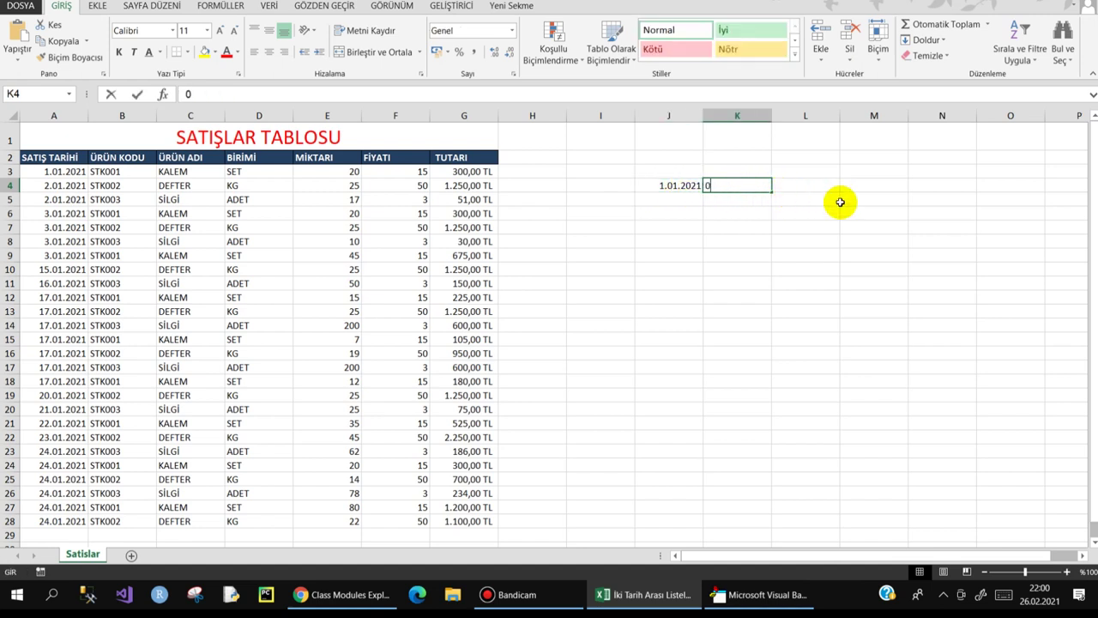
pyautogui.write('1.02.2021')
pyautogui.press('Return')
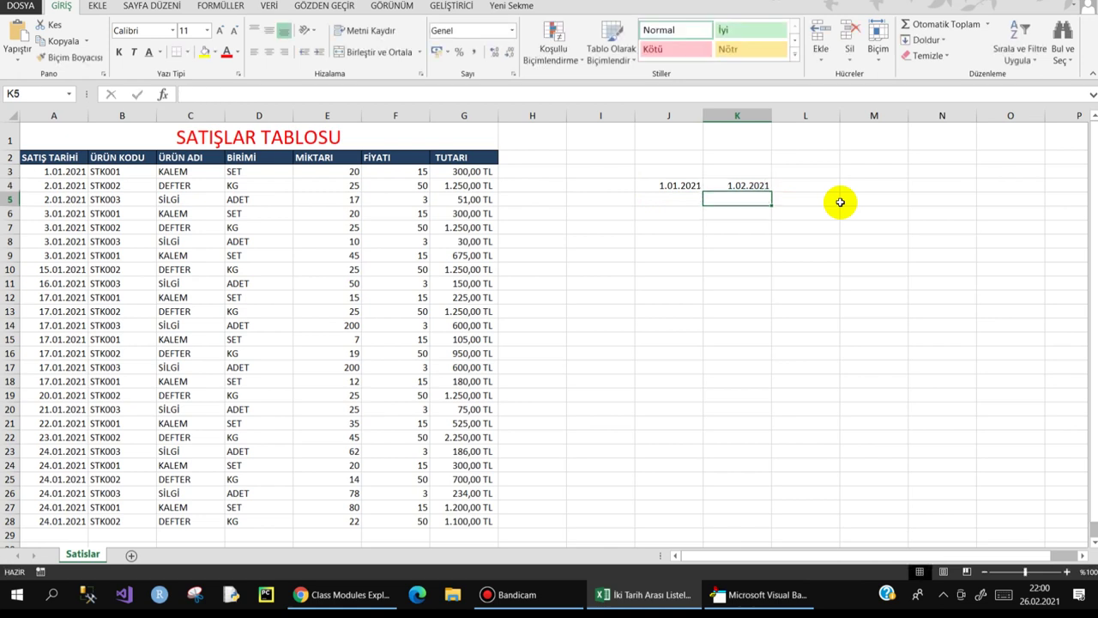
pyautogui.click(668, 183)
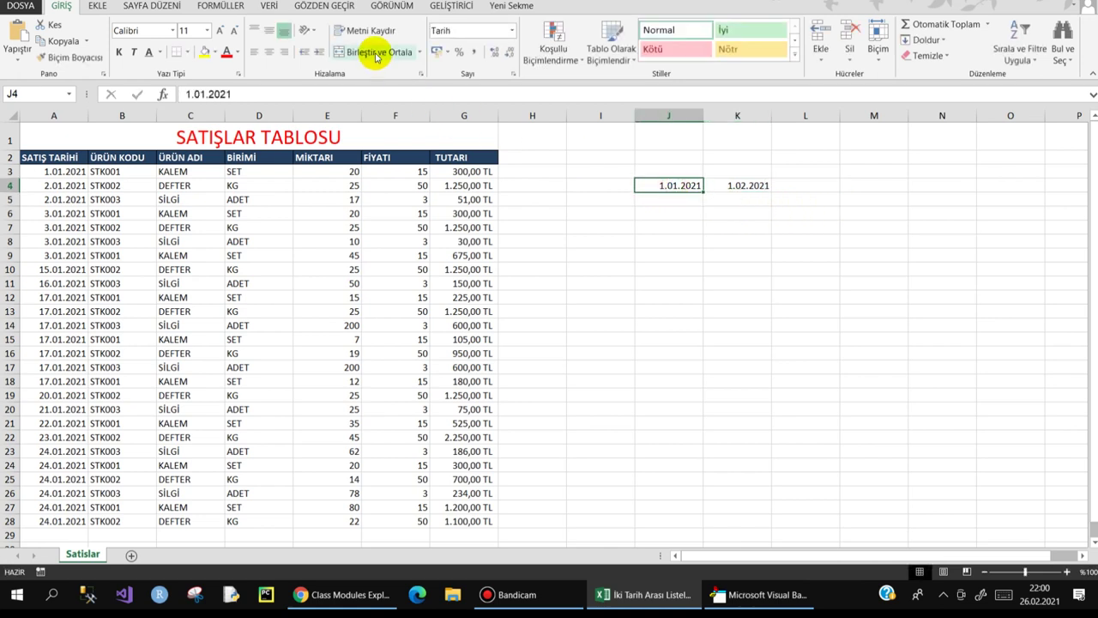
pyautogui.click(473, 52)
pyautogui.click(738, 186)
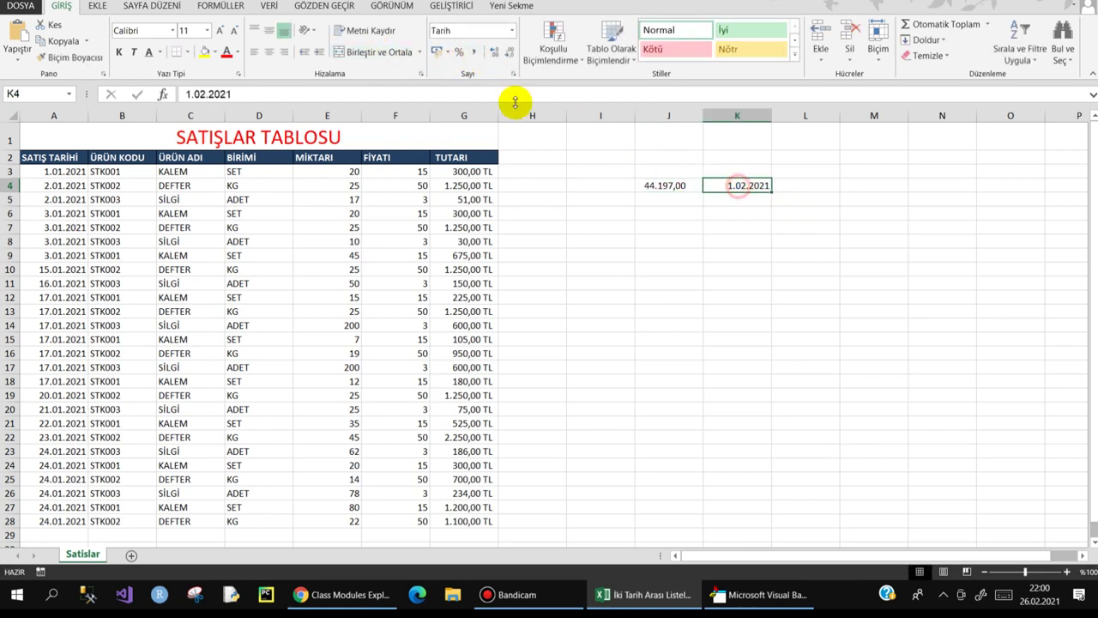
pyautogui.click(474, 53)
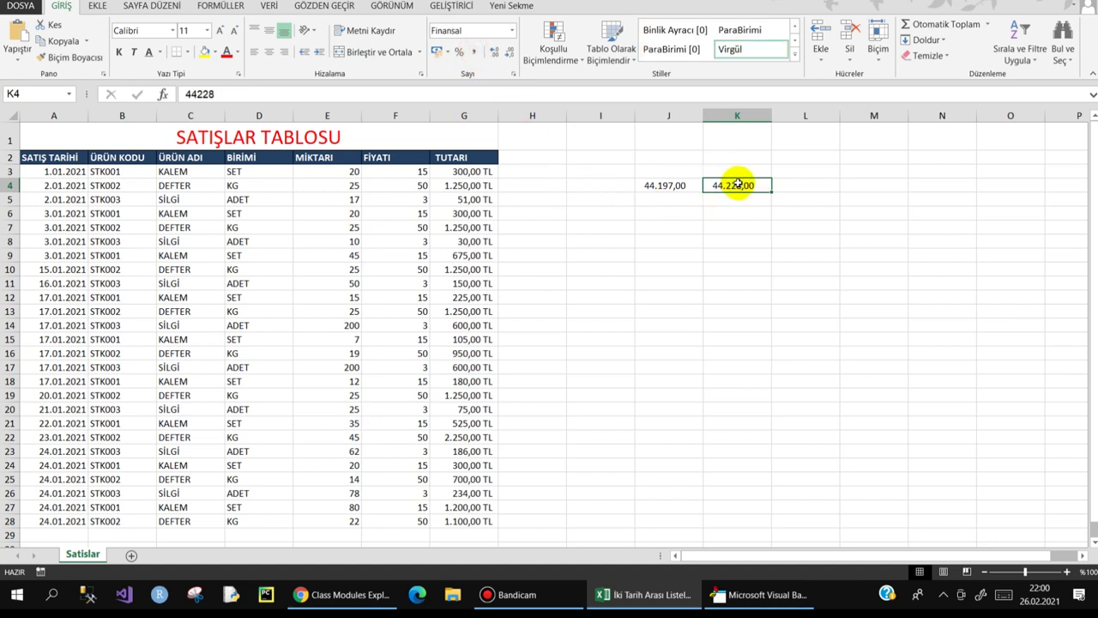
pyautogui.click(665, 185)
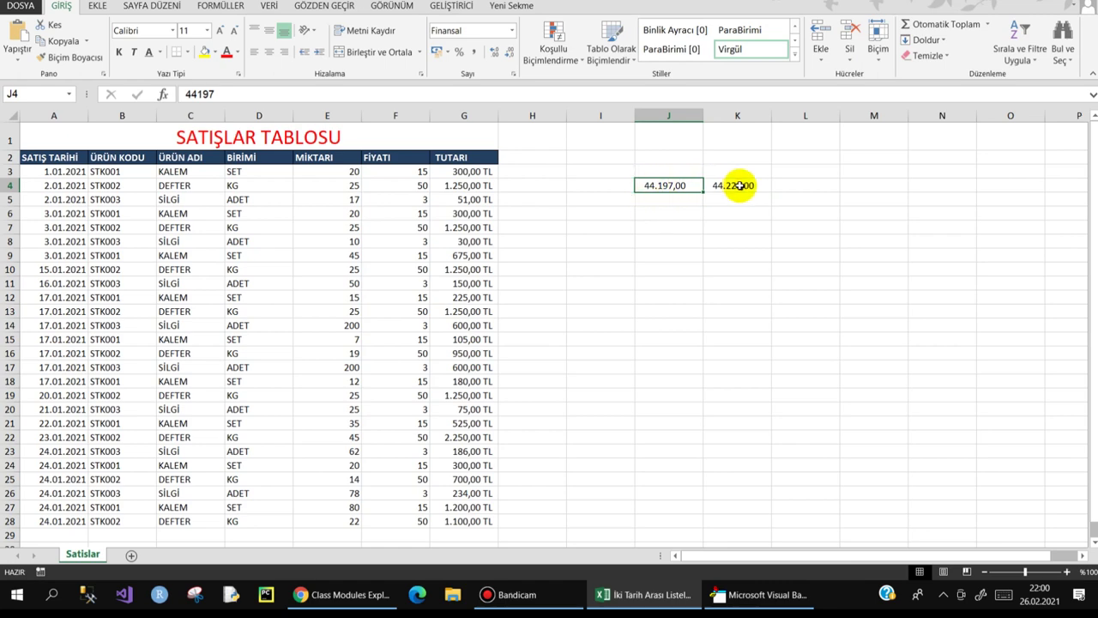
pyautogui.moveTo(735, 185); pyautogui.dragTo(650, 184)
pyautogui.press('Delete')
# - Fix the typo and autocomplete the If line to read 'if FormatNumber('
pyautogui.click(645, 254)
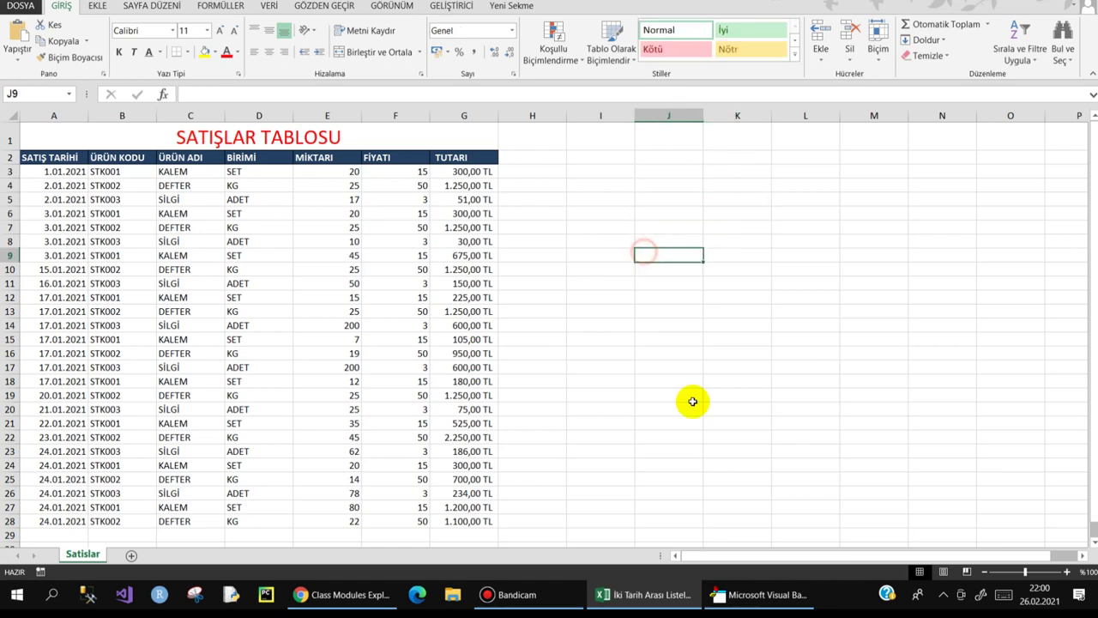
pyautogui.click(742, 603)
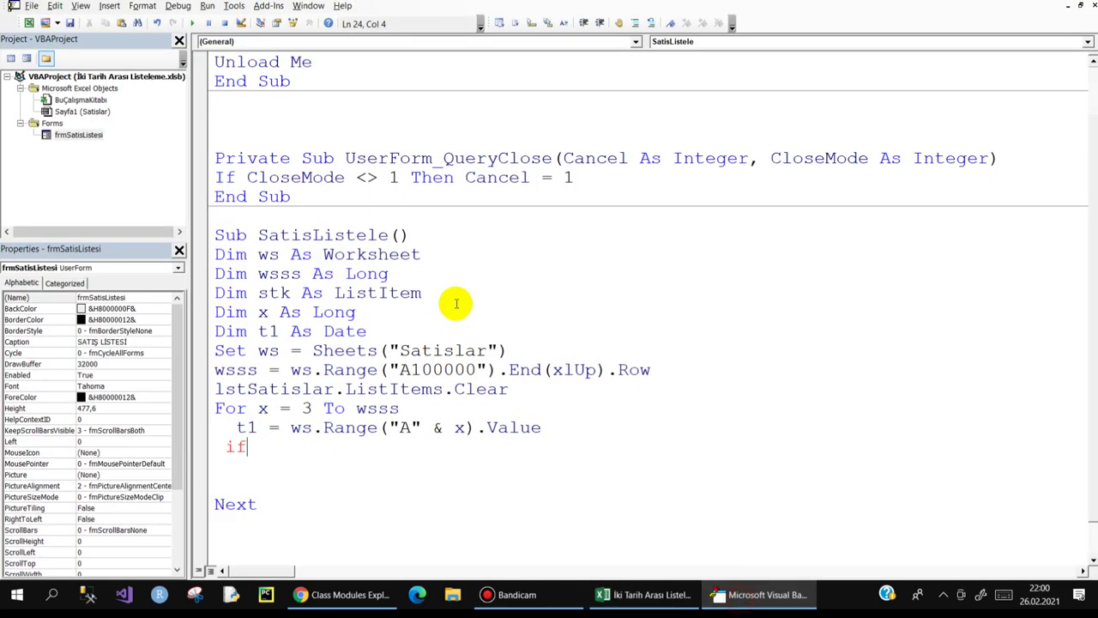
pyautogui.click(279, 441)
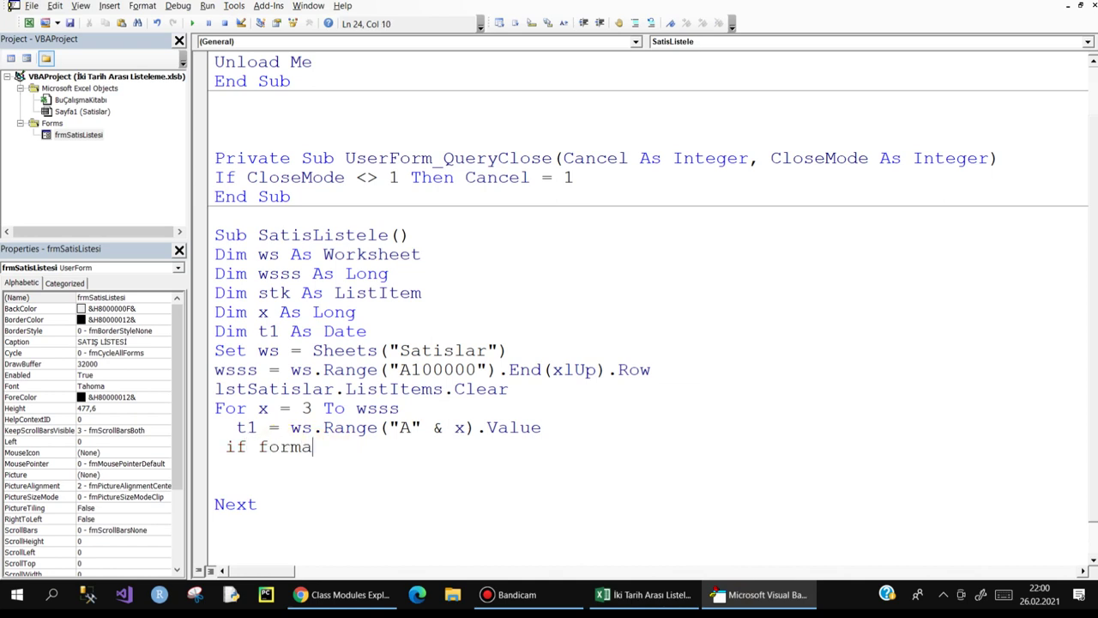
pyautogui.click(290, 443)
pyautogui.hotkey('ctrl', 'space')
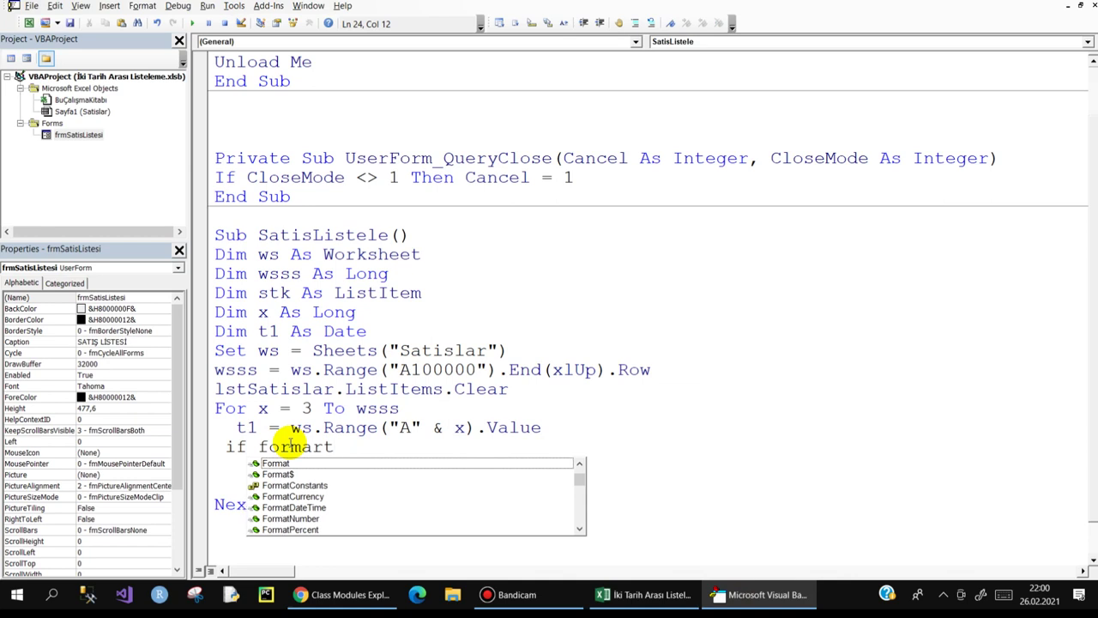
pyautogui.press('BackSpace')
pyautogui.press('BackSpace')
pyautogui.press('Down')
pyautogui.press('Down')
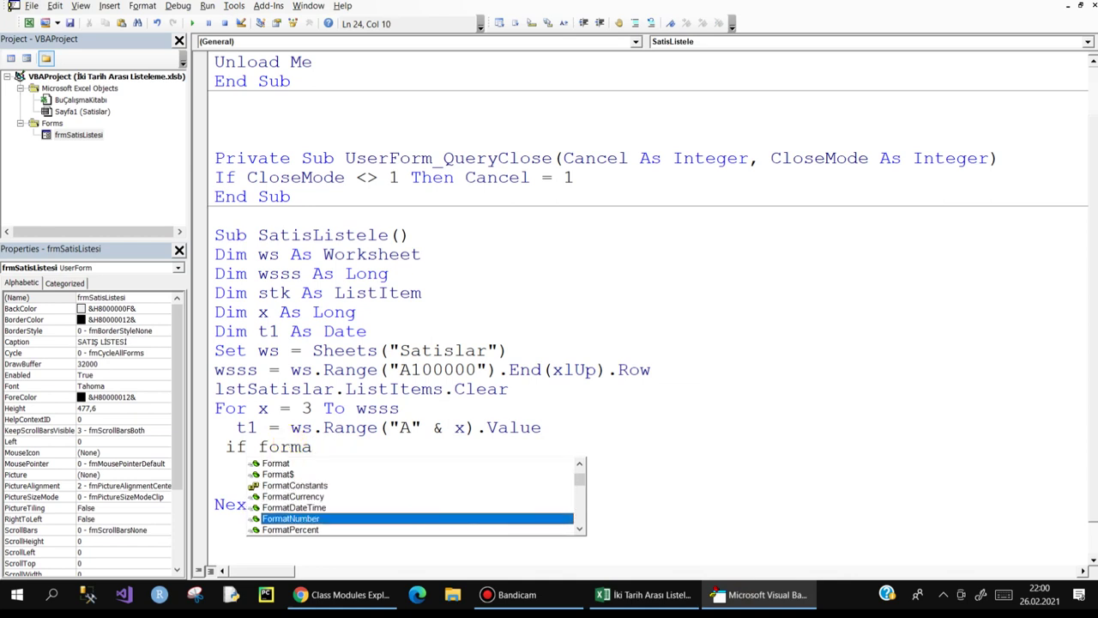
pyautogui.write('(')
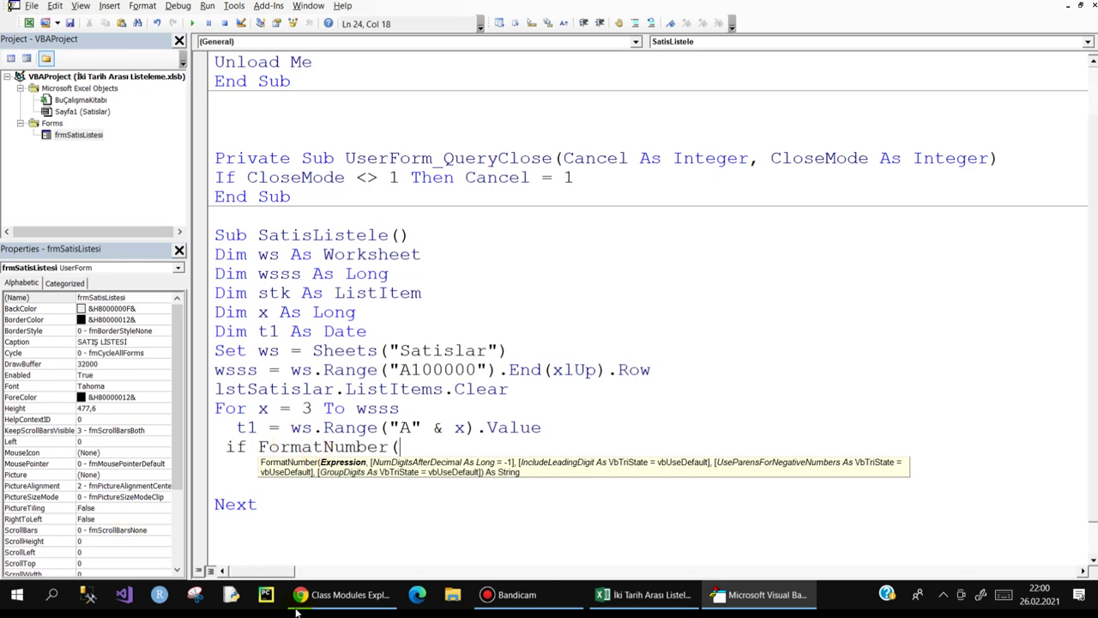
pyautogui.click(644, 594)
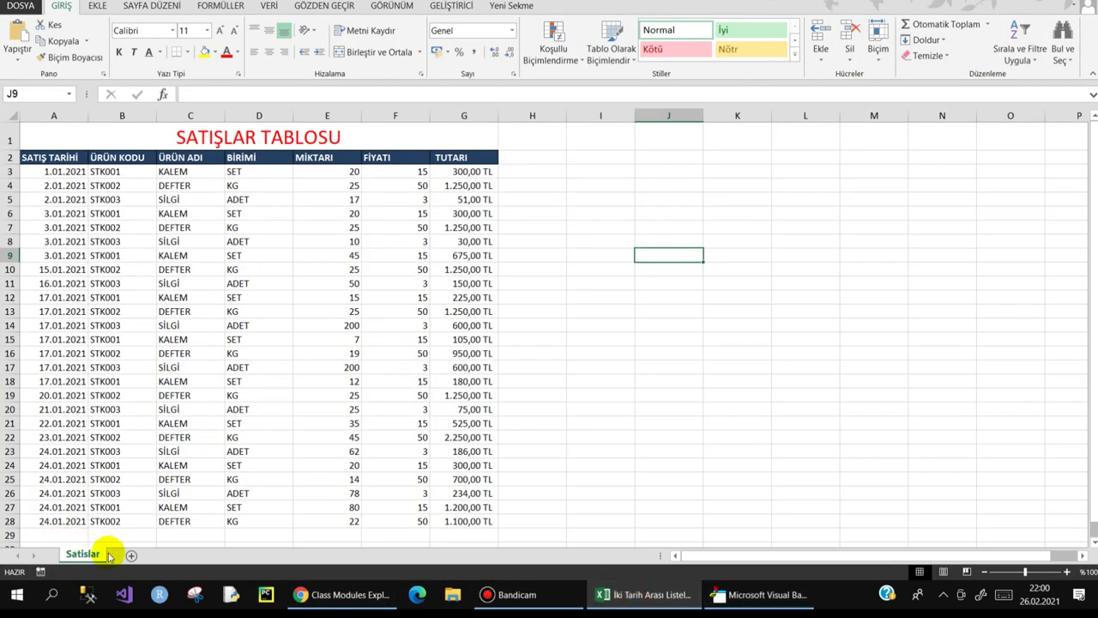
pyautogui.click(719, 595)
pyautogui.doubleClick(77, 136)
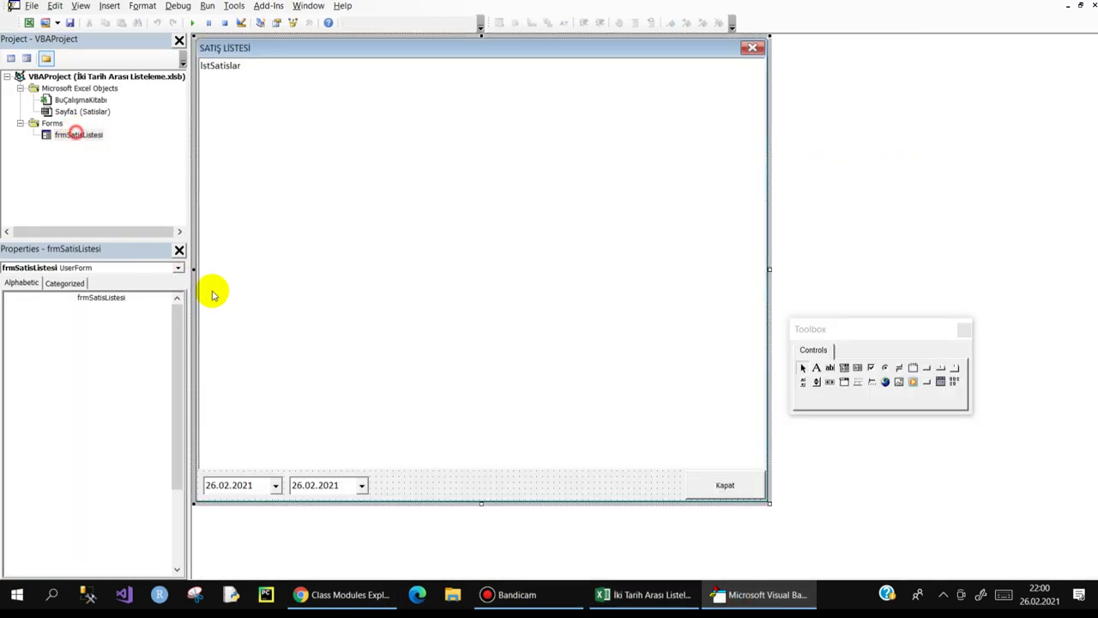
pyautogui.click(243, 486)
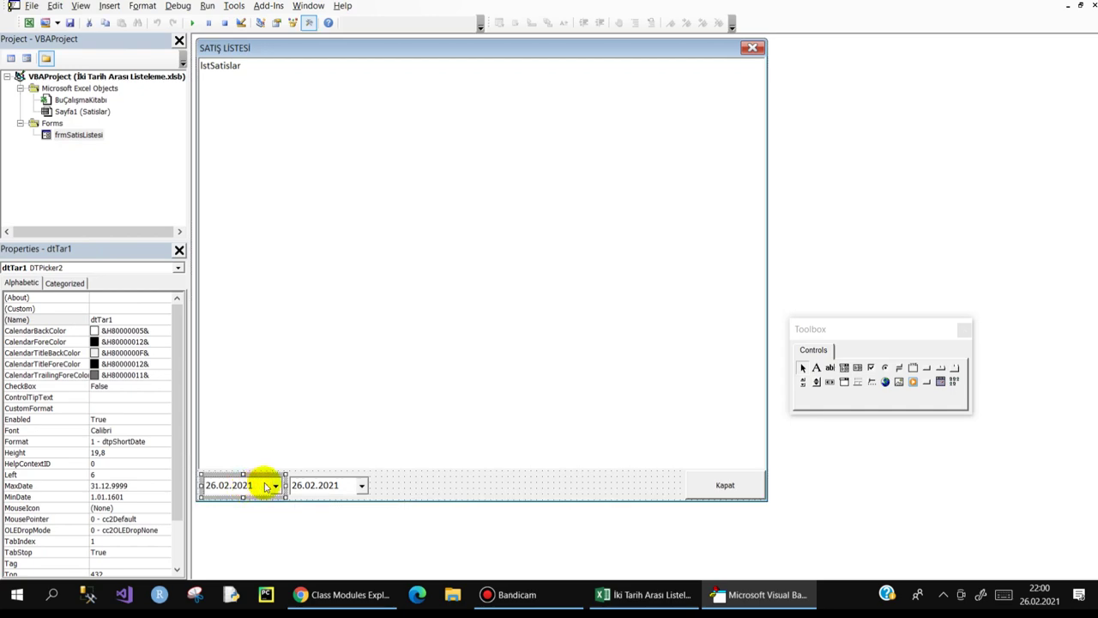
pyautogui.click(315, 486)
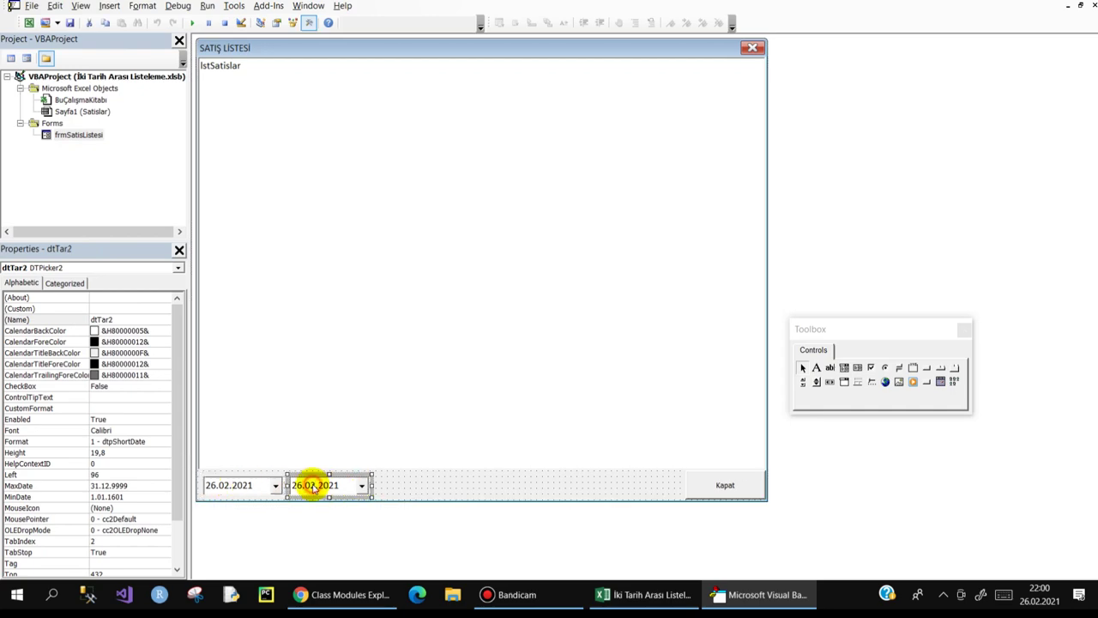
pyautogui.click(719, 592)
pyautogui.click(65, 178)
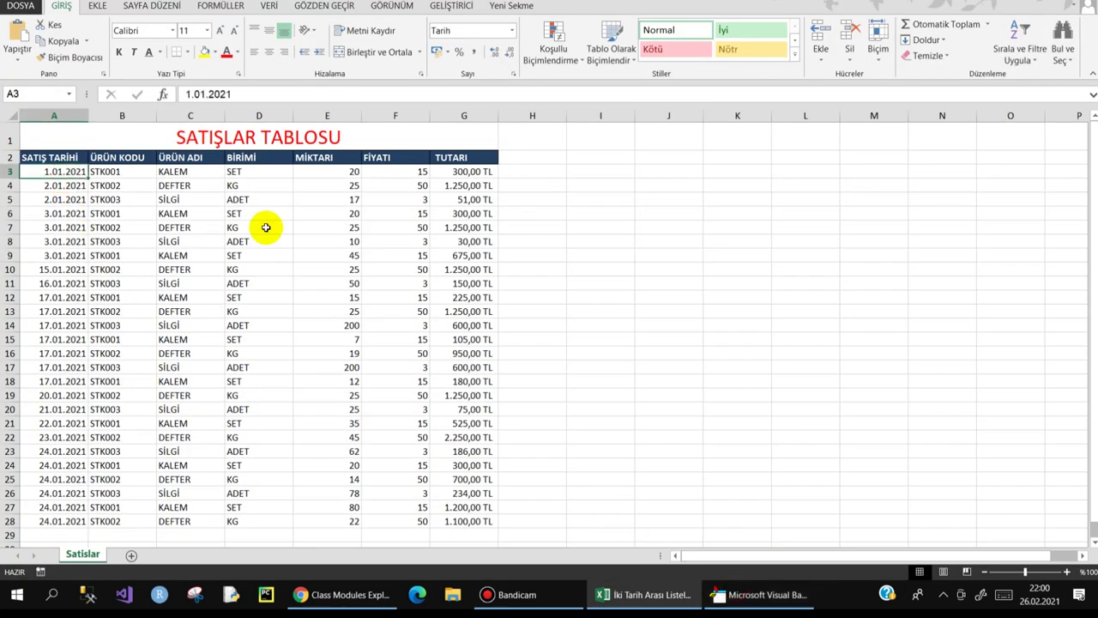
pyautogui.click(756, 595)
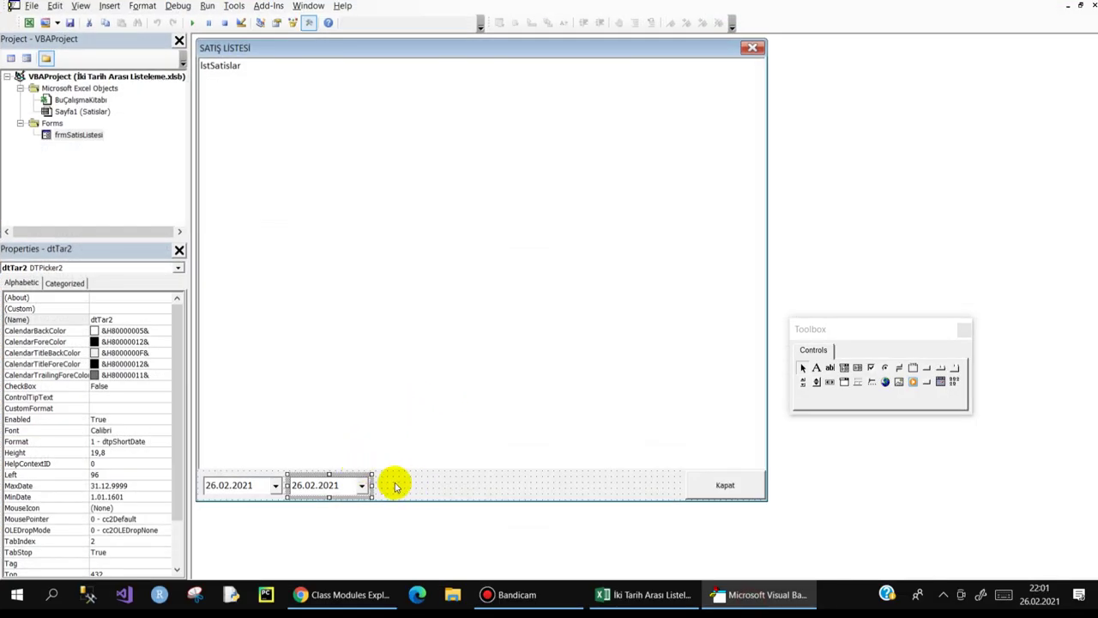
pyautogui.click(392, 486)
pyautogui.press('F7')
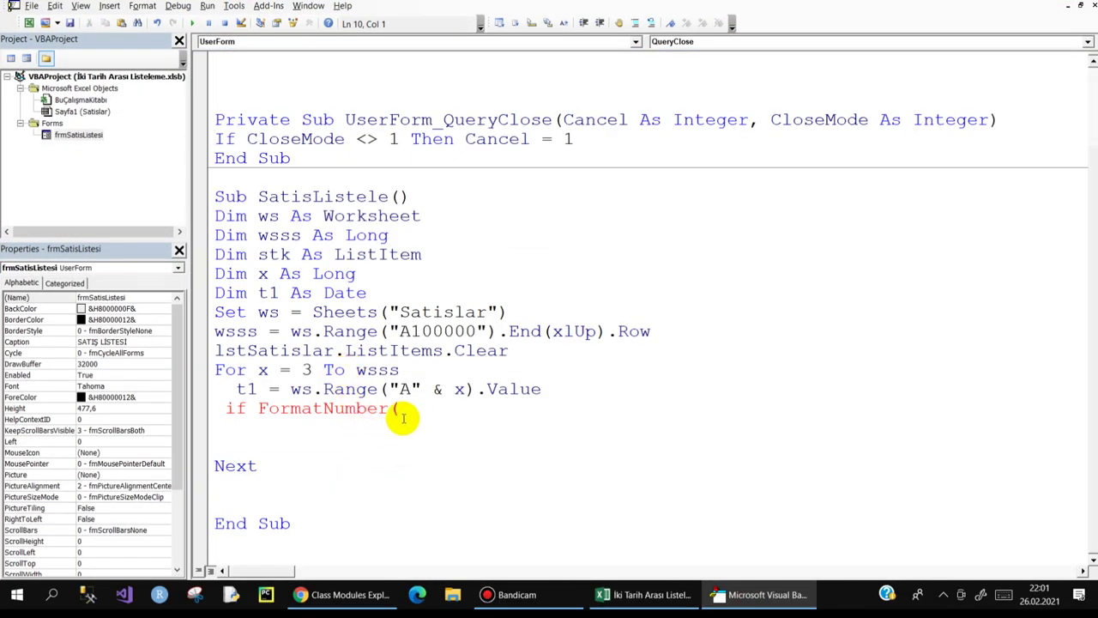
# - Complete the first argument as FormatNumber(dtTar1.Value,0) and dismiss the compile error
pyautogui.click(403, 409)
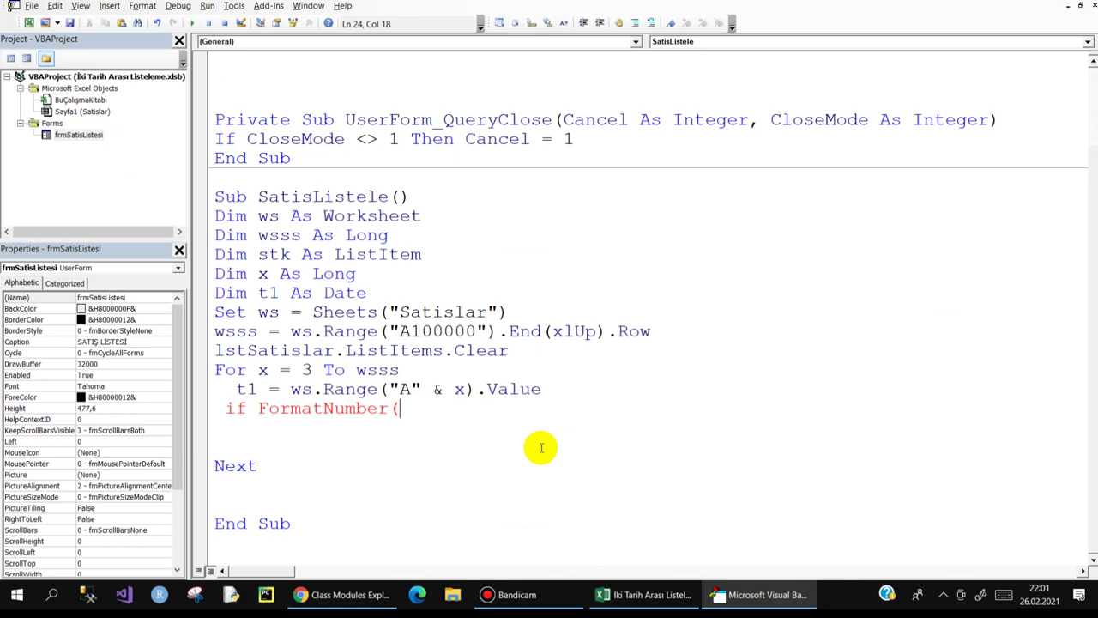
pyautogui.write('dttar')
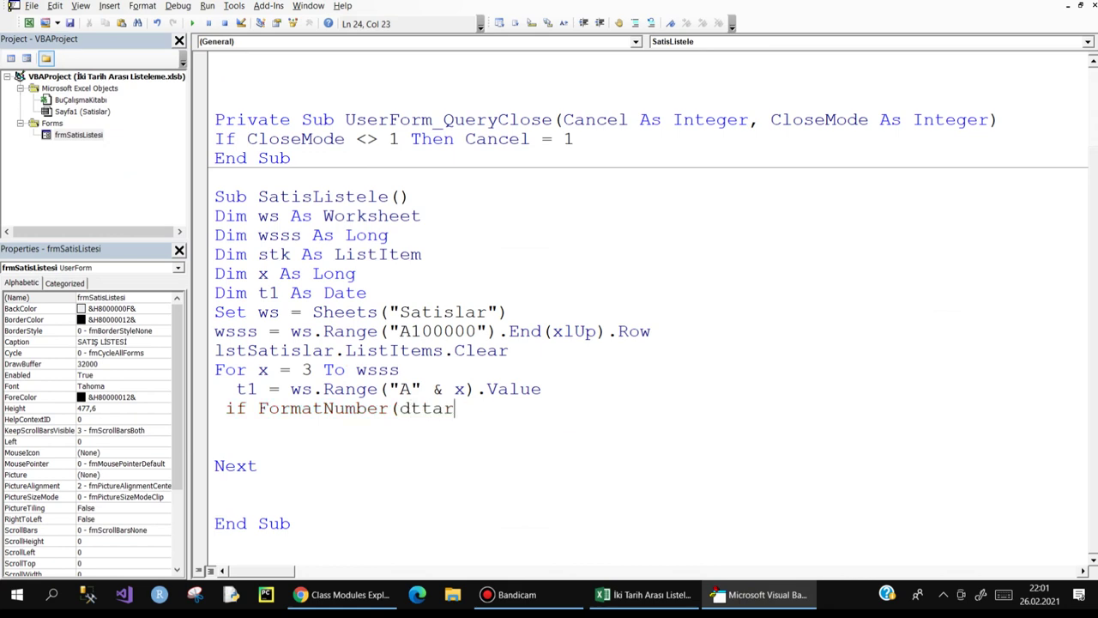
pyautogui.hotkey('ctrl', 'space')
pyautogui.write('.v')
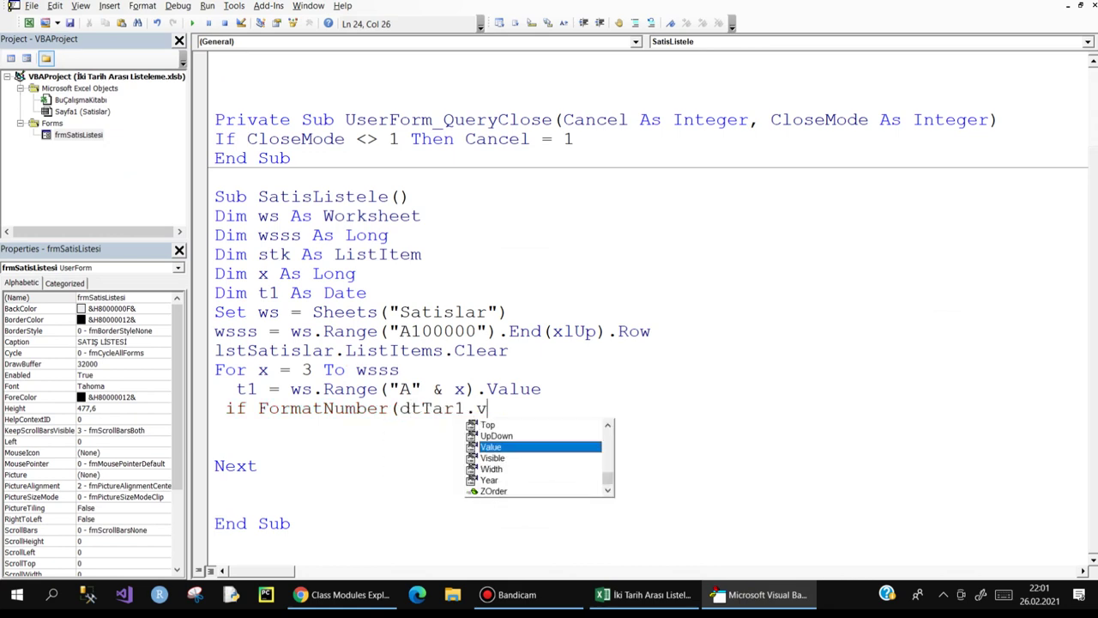
pyautogui.write(',')
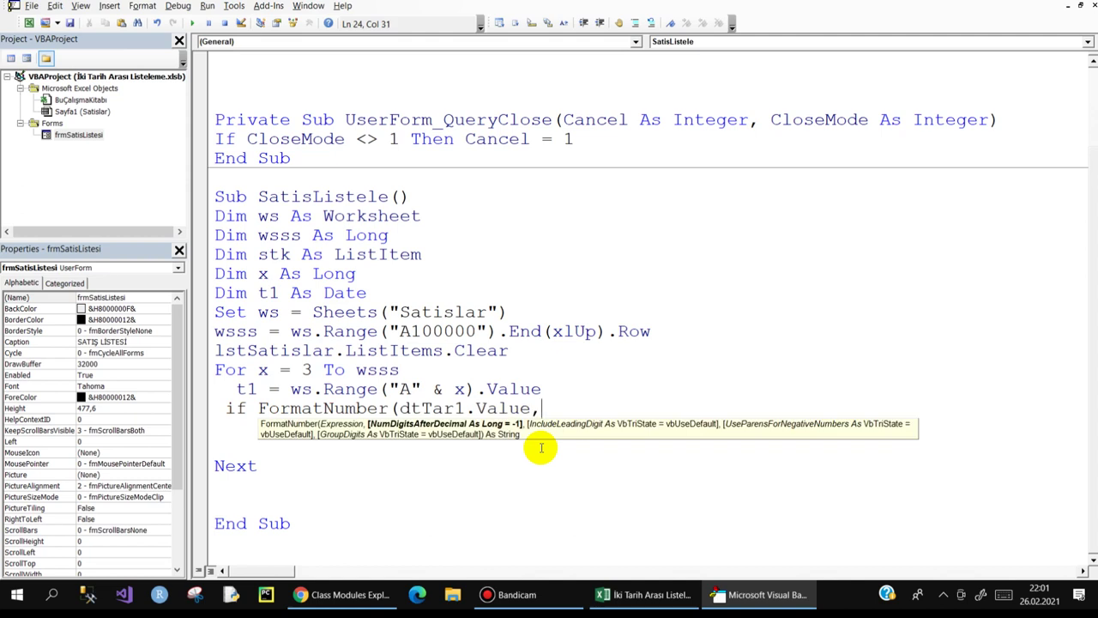
pyautogui.write(')')
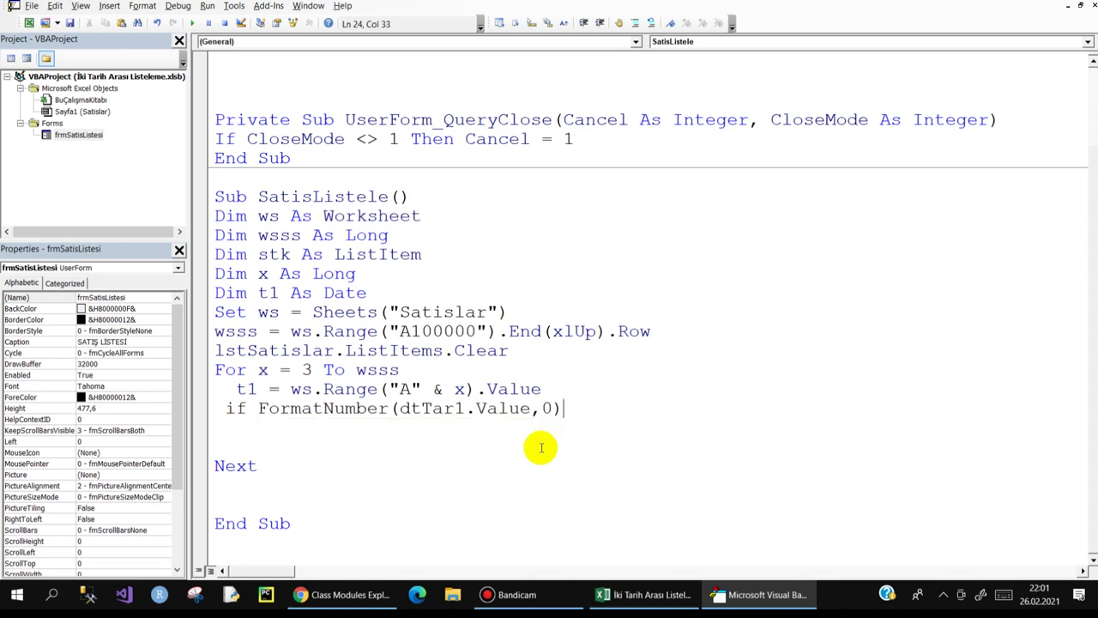
pyautogui.press('Return')
pyautogui.click(534, 345)
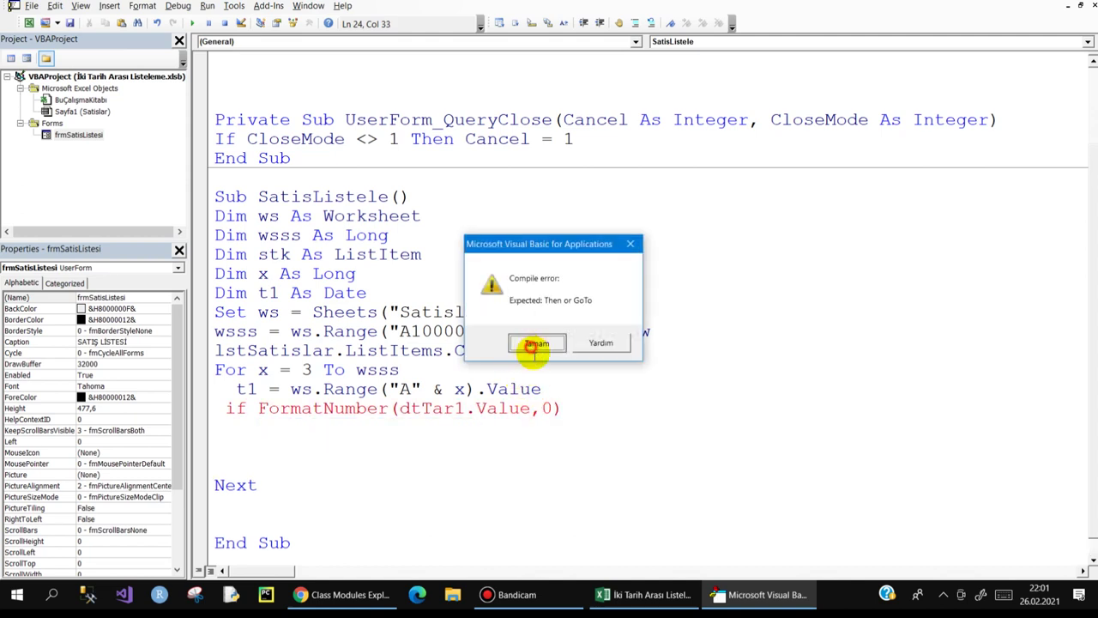
pyautogui.click(650, 592)
# - Enter 01.02 in K7 and show it as the serial number 44.228 without decimals
pyautogui.click(740, 223)
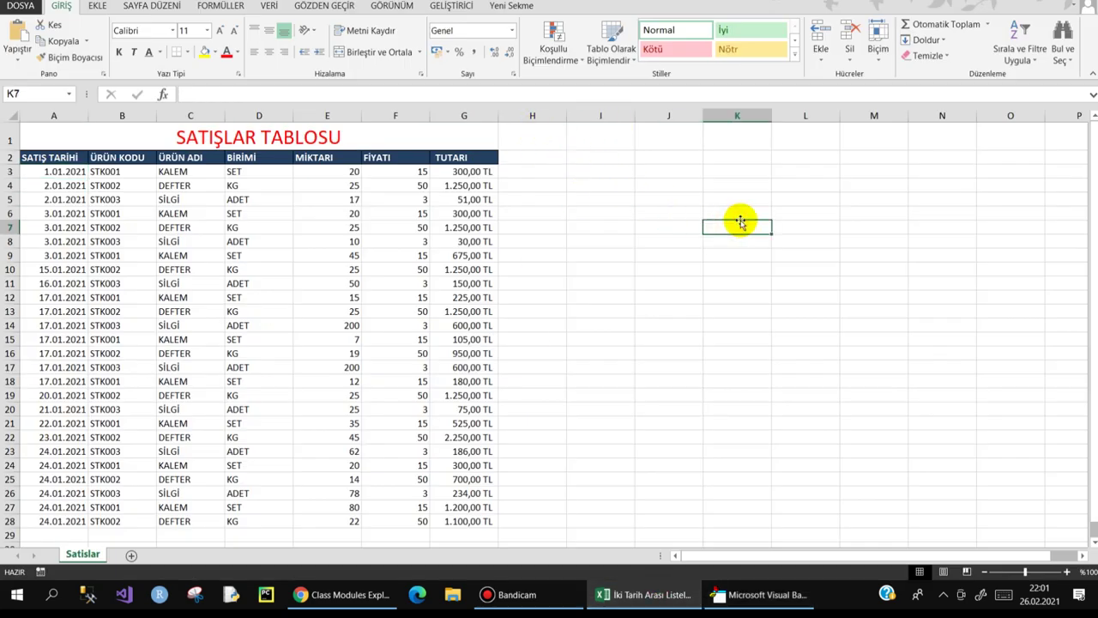
pyautogui.write('01.02.2021')
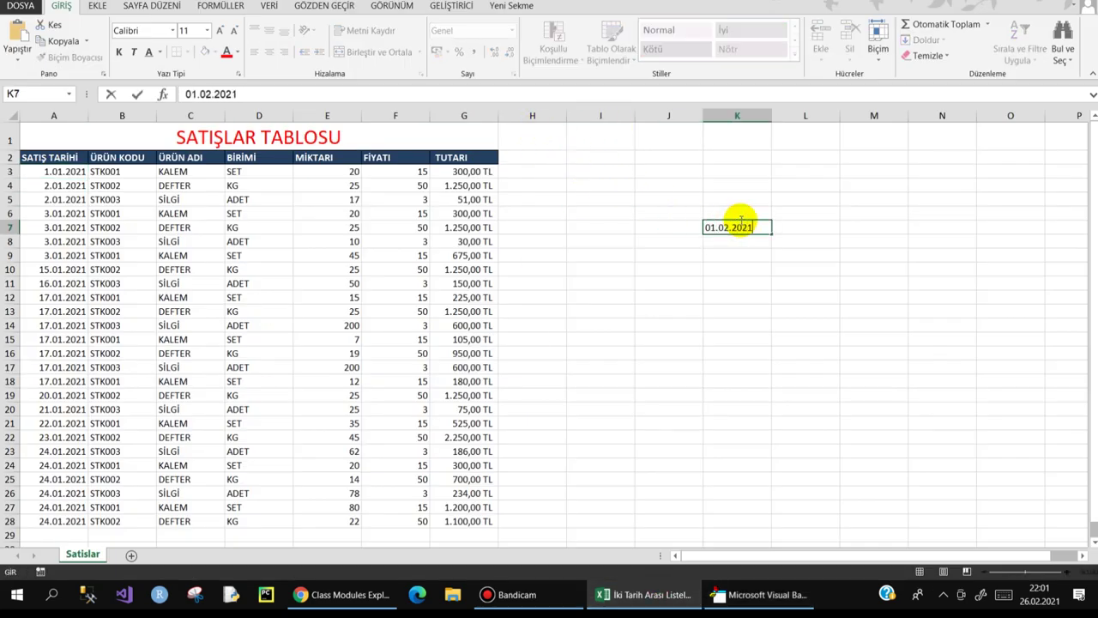
pyautogui.press('Return')
pyautogui.click(740, 225)
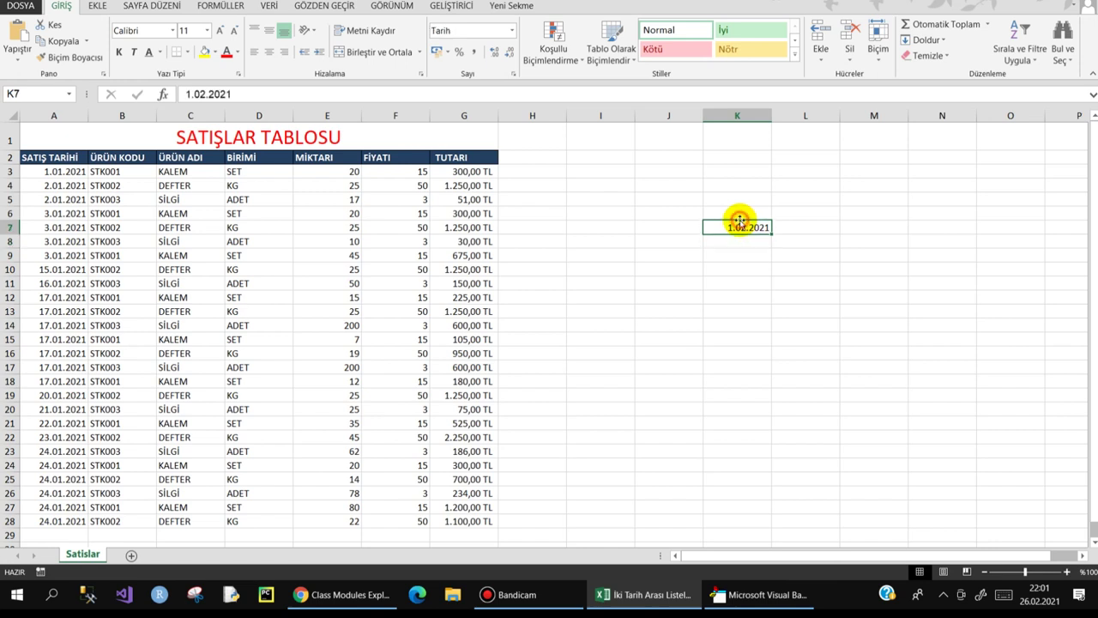
pyautogui.click(471, 53)
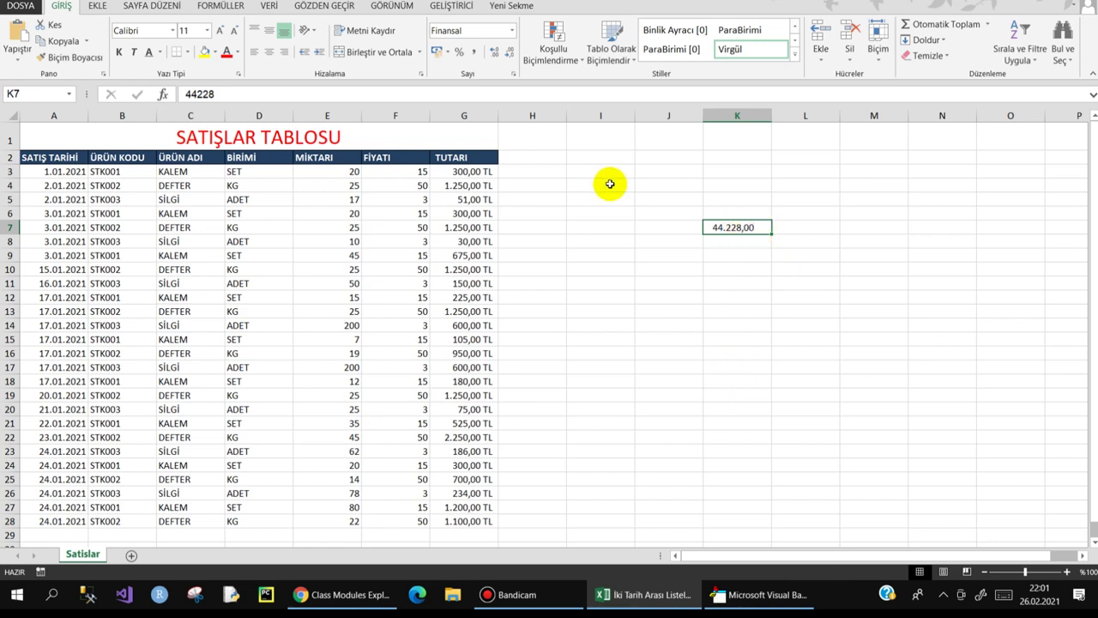
pyautogui.click(495, 53)
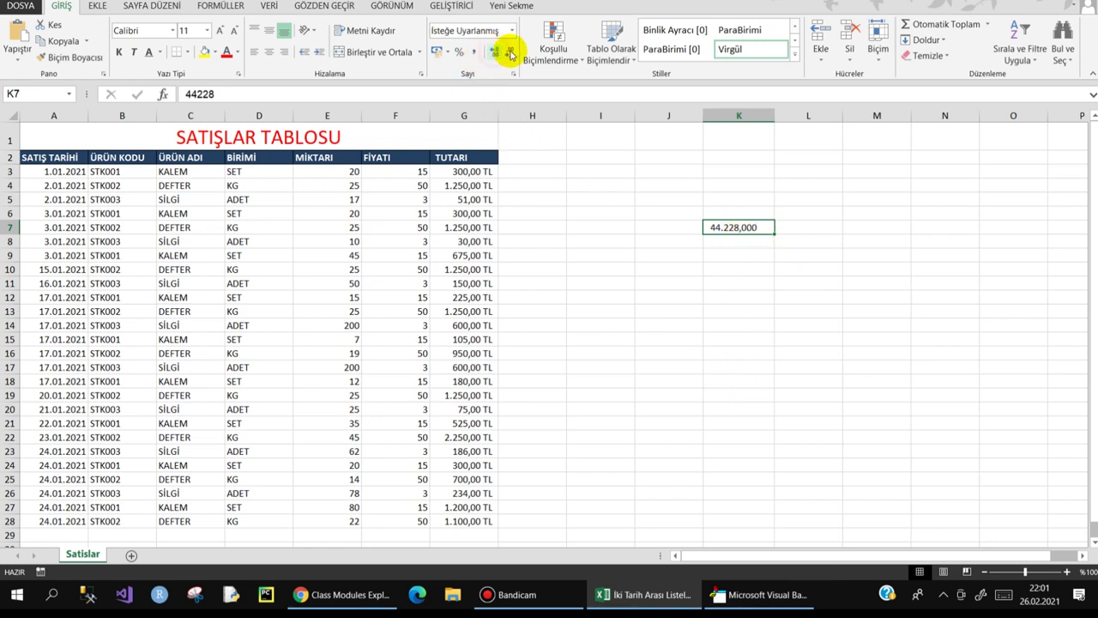
pyautogui.click(508, 54)
pyautogui.click(508, 54)
pyautogui.click(513, 53)
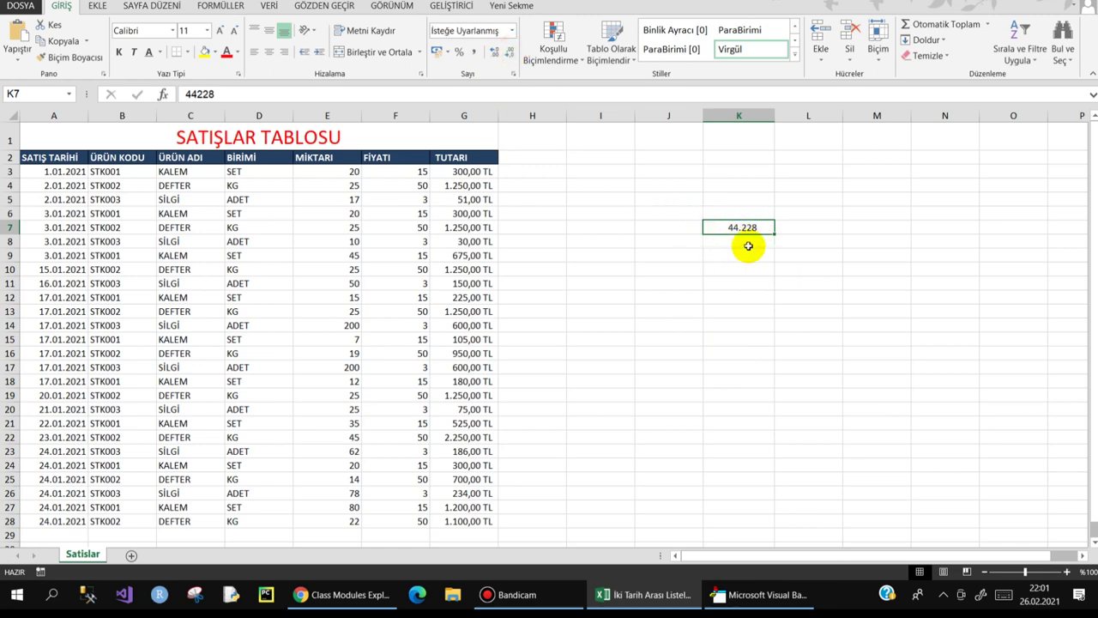
pyautogui.click(766, 599)
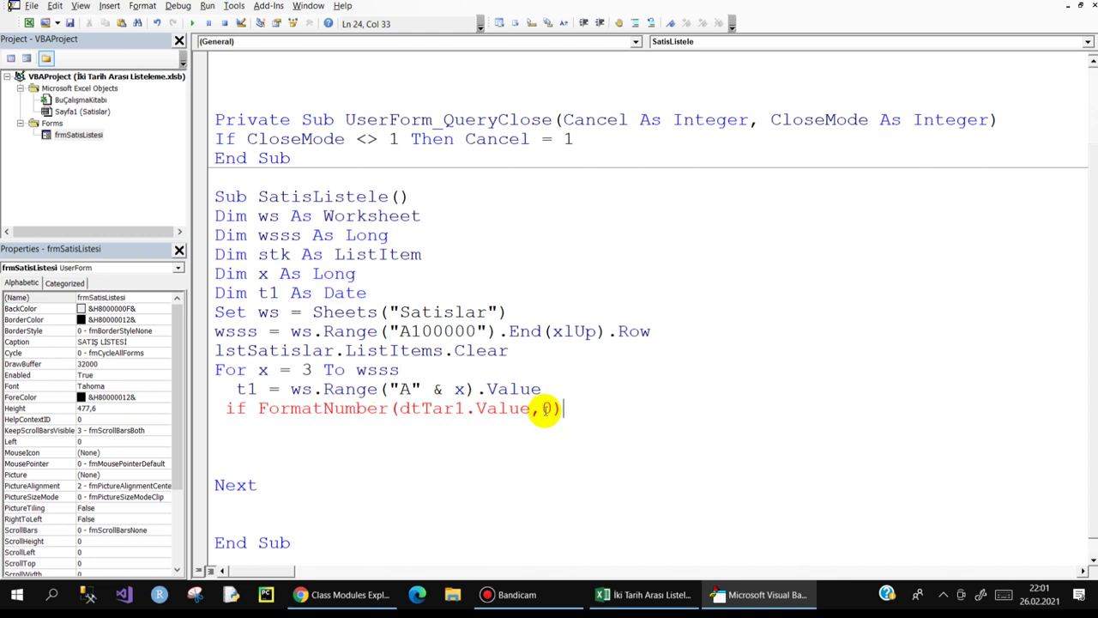
# - Extend the If test with <=FormatNumber(t1,0) after the dtTar1 comparison
pyautogui.moveTo(531, 410); pyautogui.dragTo(478, 410)
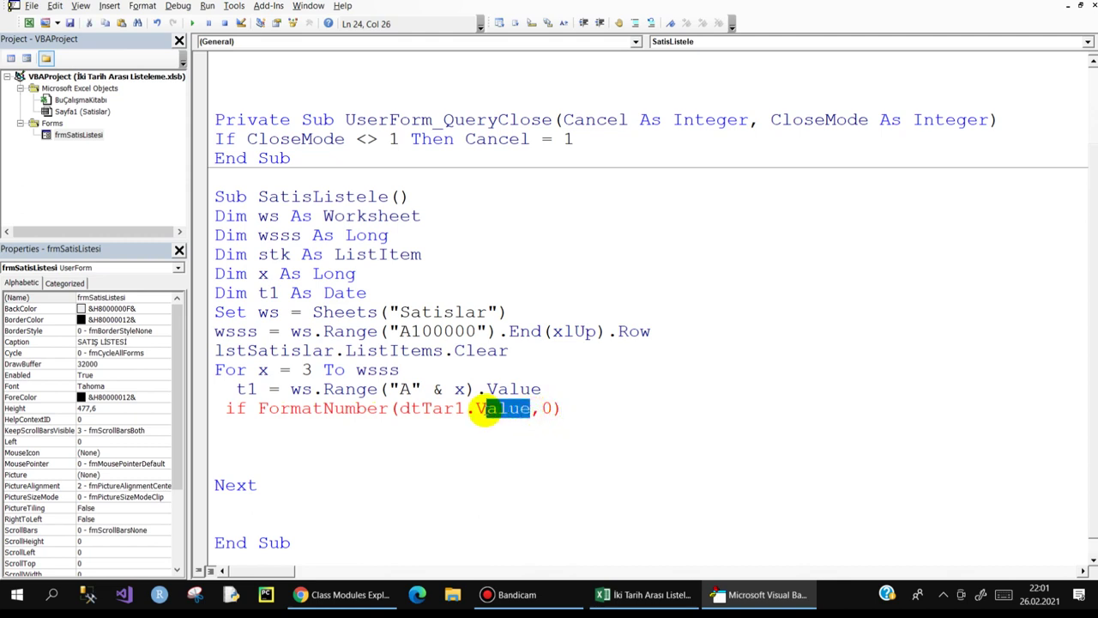
pyautogui.moveTo(485, 409); pyautogui.dragTo(465, 409)
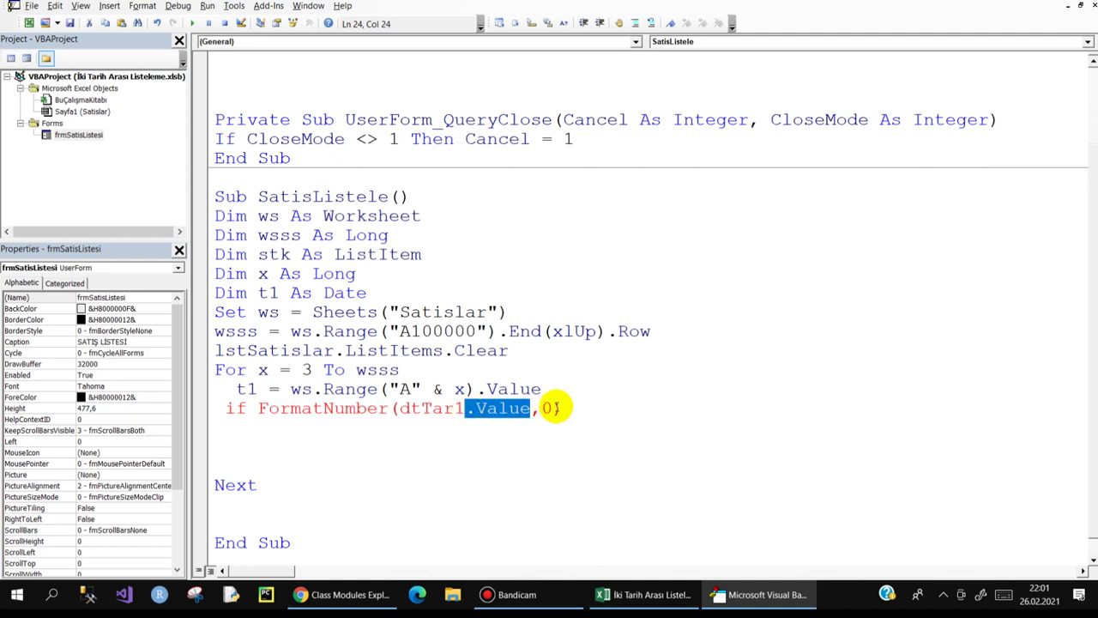
pyautogui.click(559, 408)
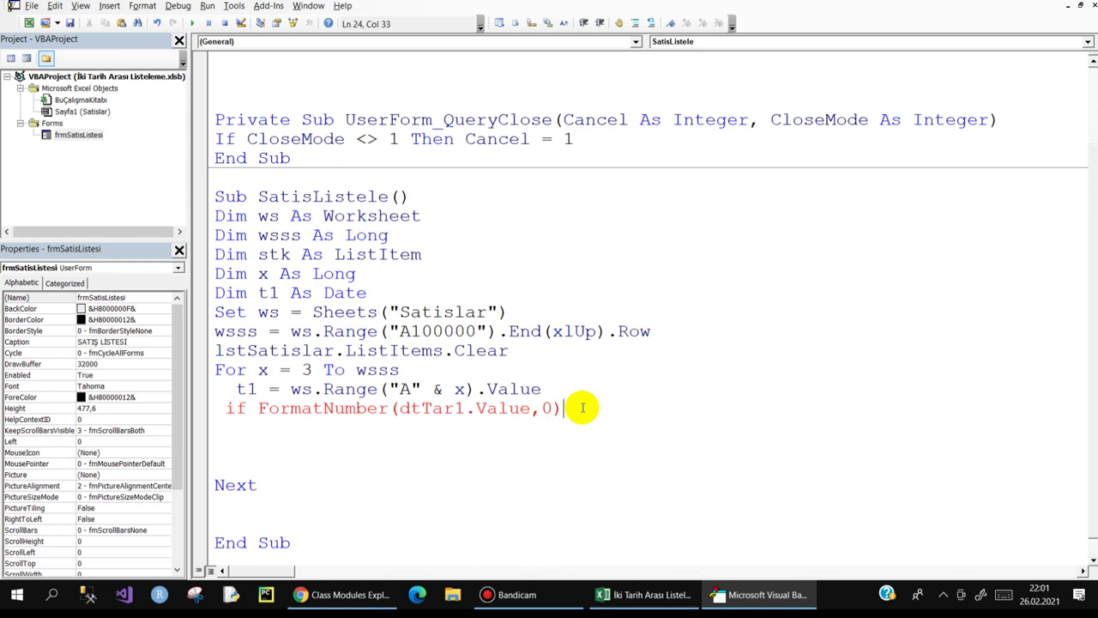
pyautogui.write('<=FormatNumber')
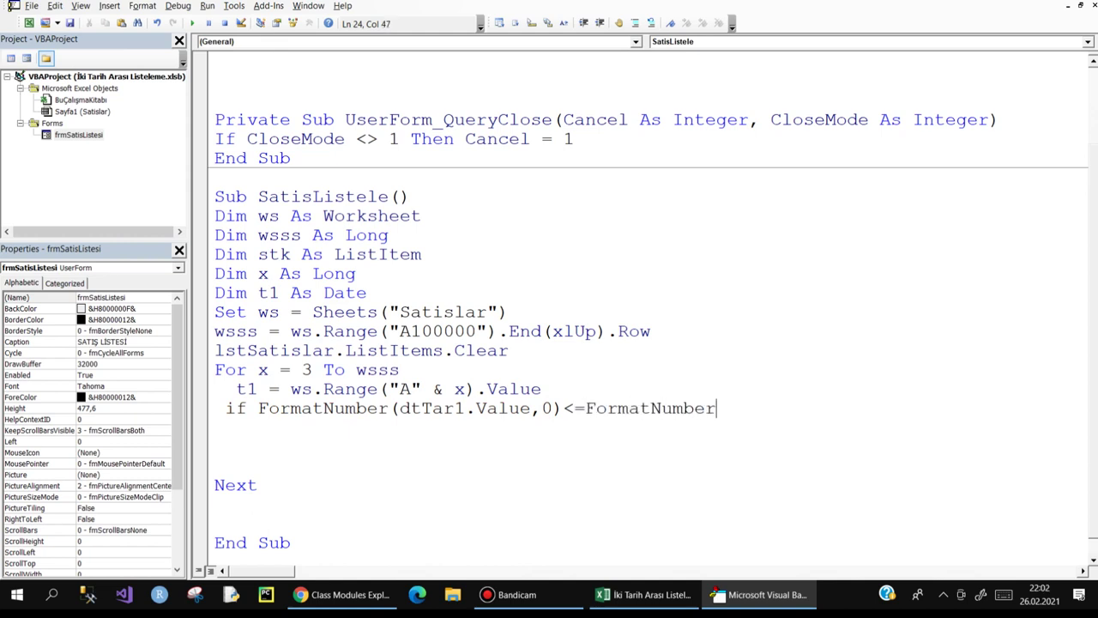
pyautogui.write('(t')
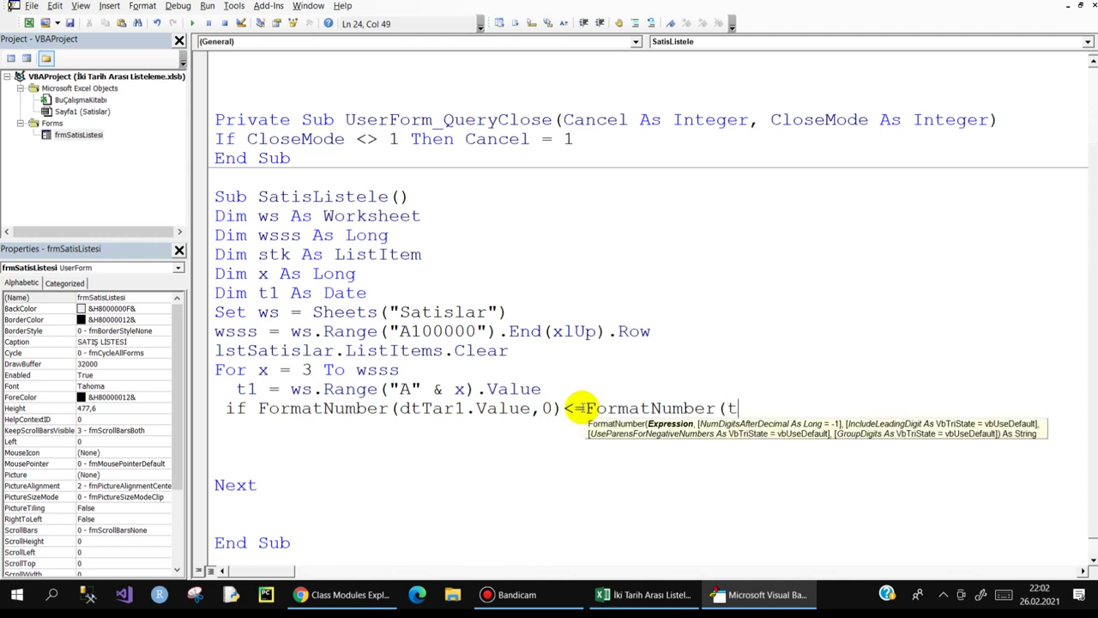
pyautogui.write('1,0')
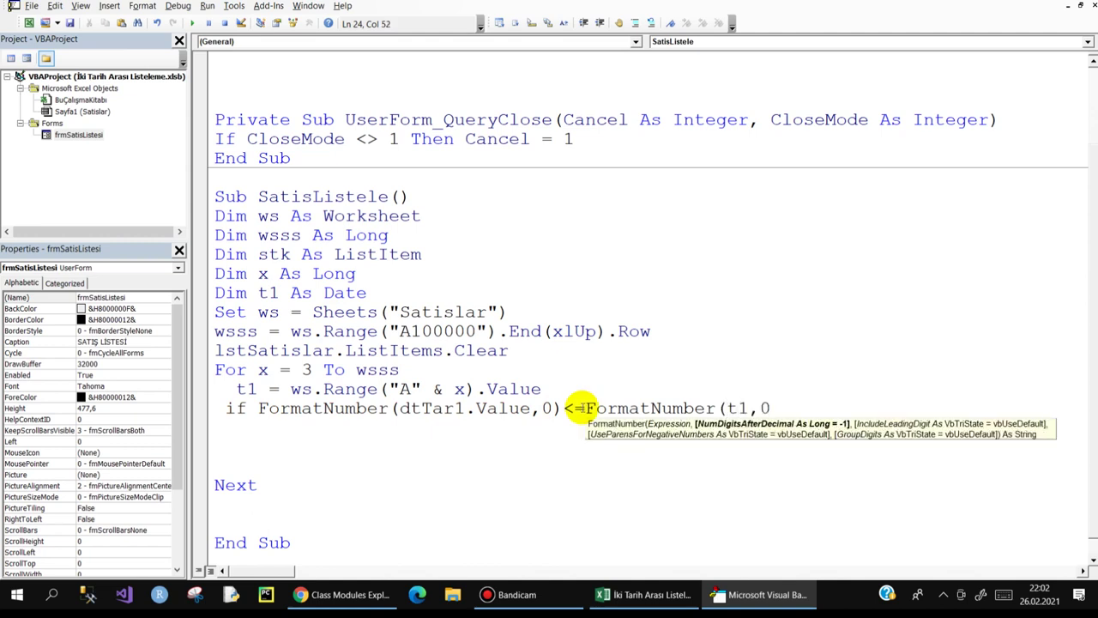
pyautogui.write(')')
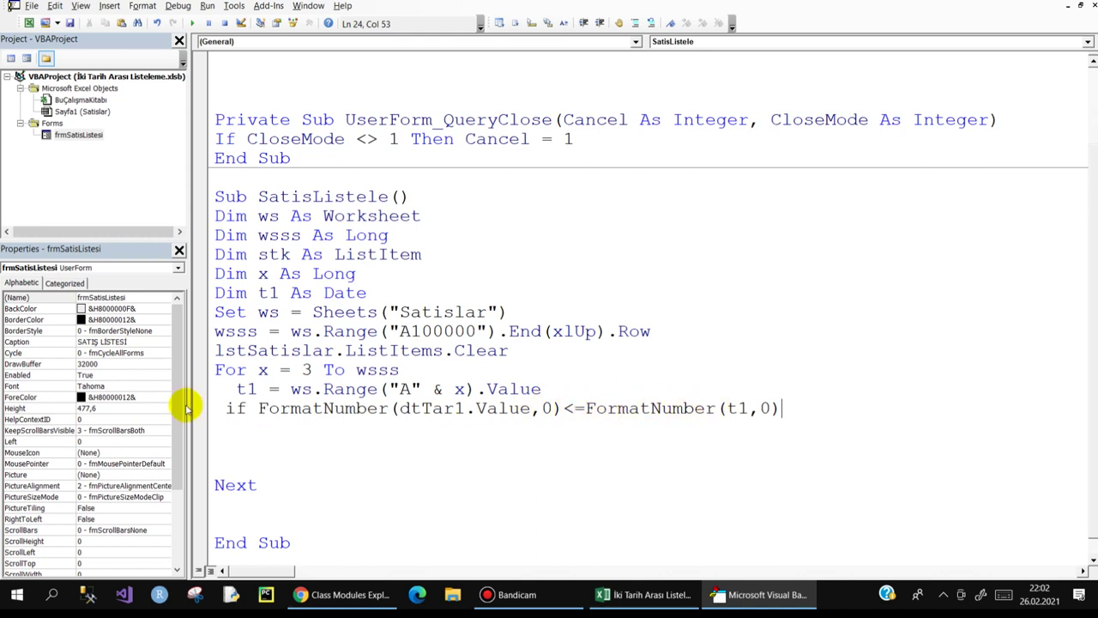
# - Dismiss the 'Expected: Then or GoTo' error and highlight ws.Range("A" & x).Value on the t1 line
pyautogui.click(292, 390)
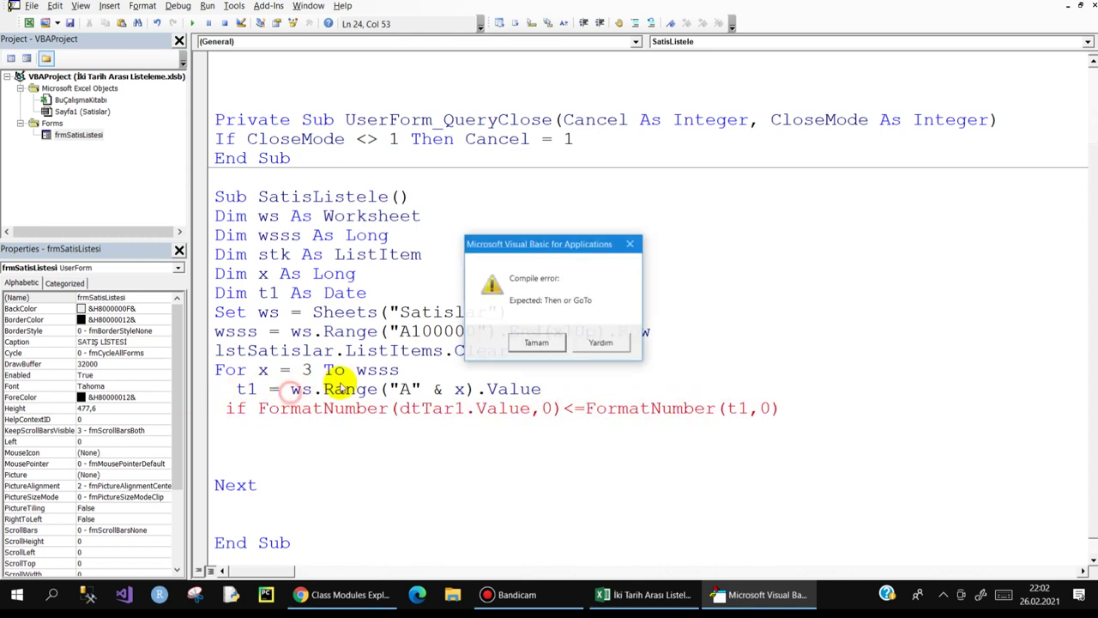
pyautogui.click(534, 359)
pyautogui.moveTo(292, 389); pyautogui.dragTo(544, 388)
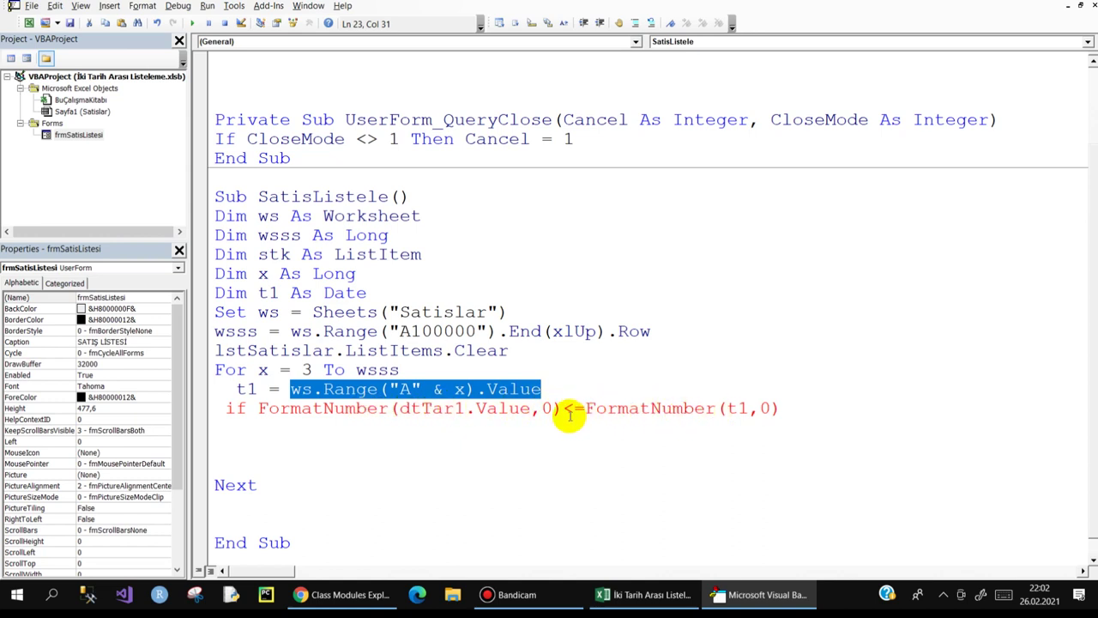
# - Add 'And FormatNumber(dtTar2.Value,0) >= FormatNumber(t1,0)' with Then to finish the If line
pyautogui.click(784, 406)
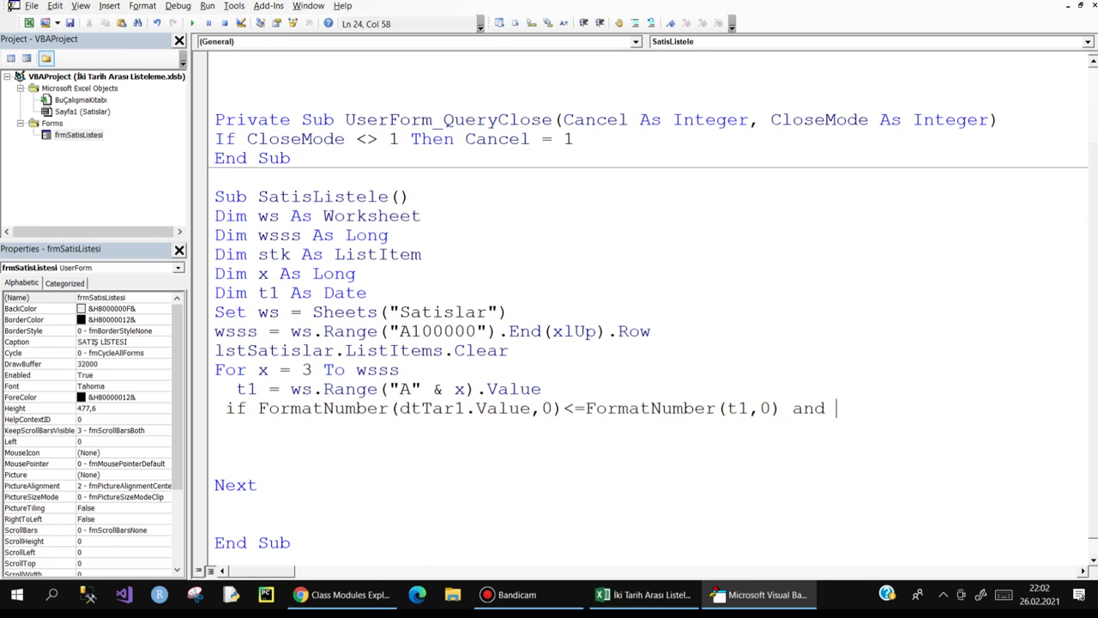
pyautogui.moveTo(258, 408); pyautogui.dragTo(775, 409)
pyautogui.hotkey('ctrl', 'c')
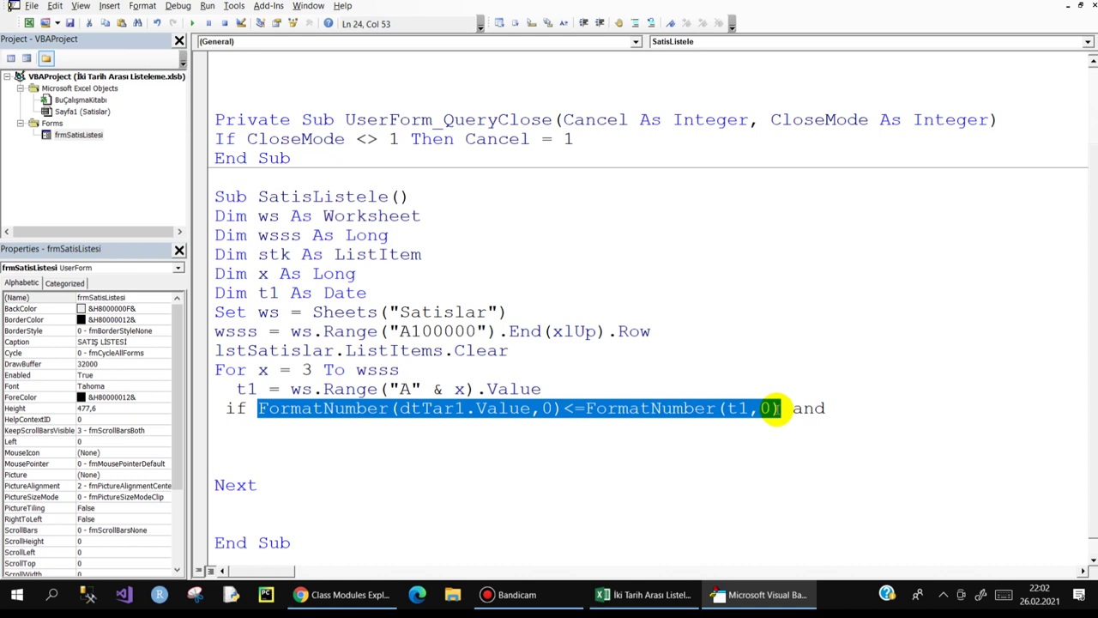
pyautogui.click(850, 409)
pyautogui.hotkey('ctrl', 'v')
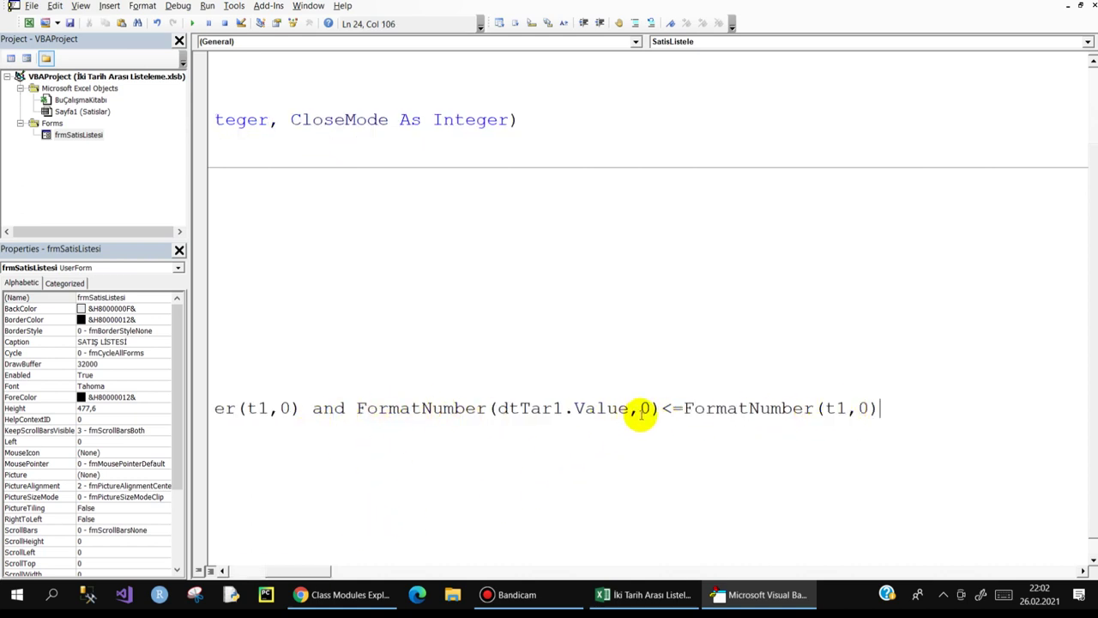
pyautogui.moveTo(560, 409); pyautogui.dragTo(556, 409)
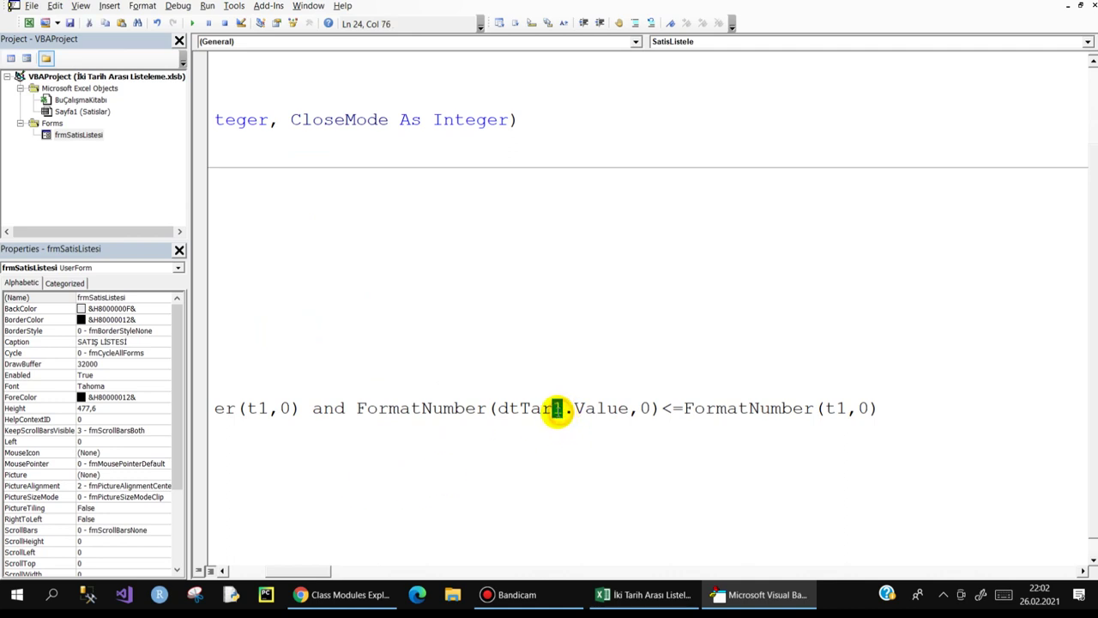
pyautogui.write('2')
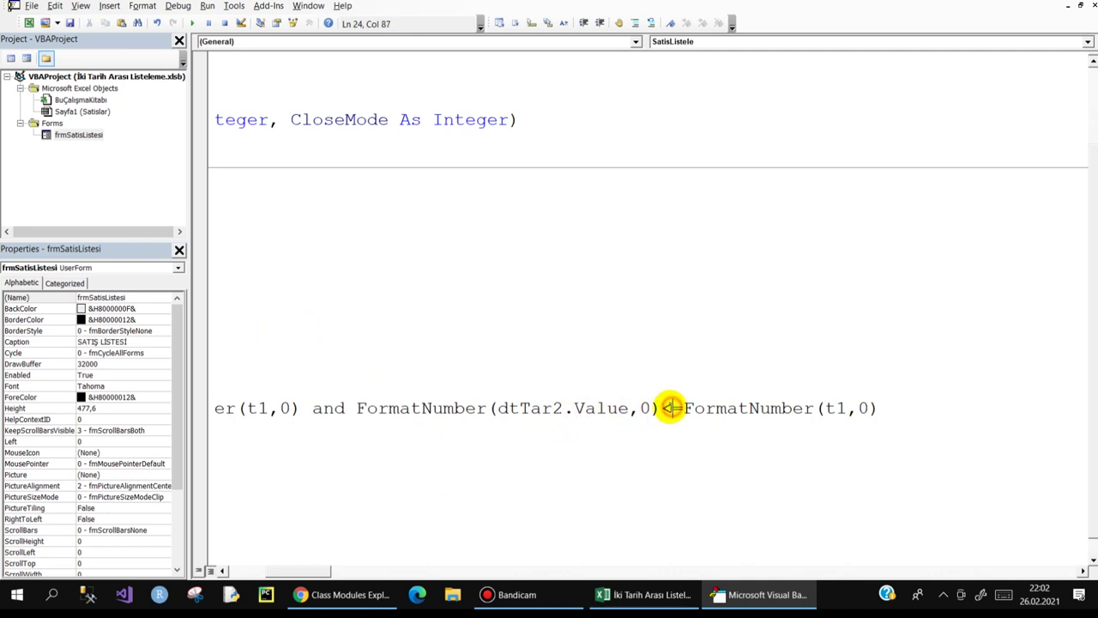
pyautogui.write('>')
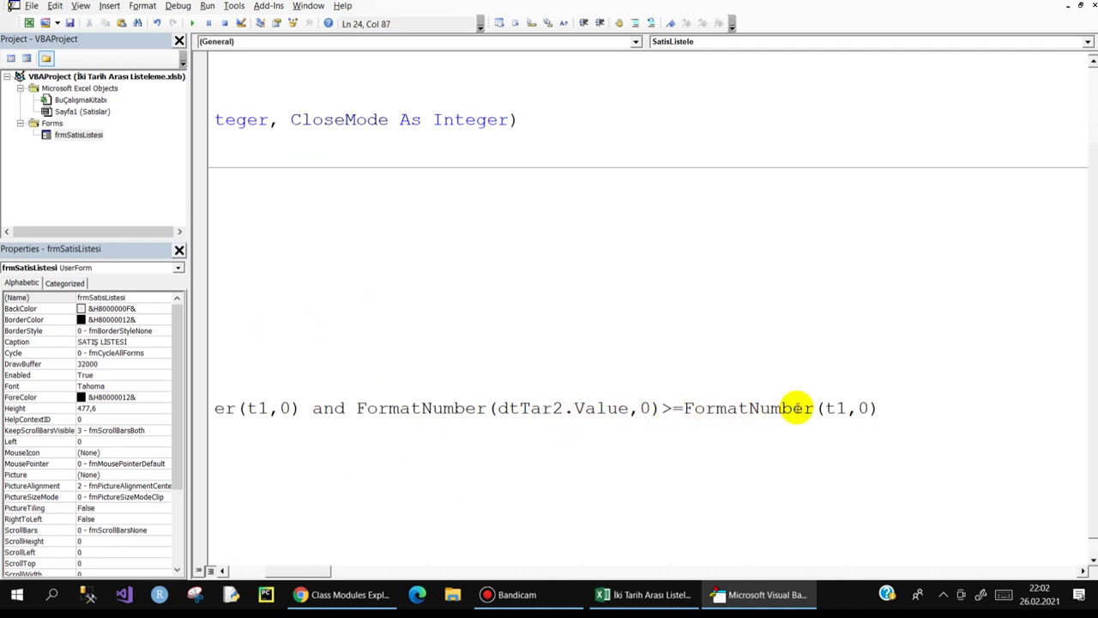
pyautogui.click(878, 410)
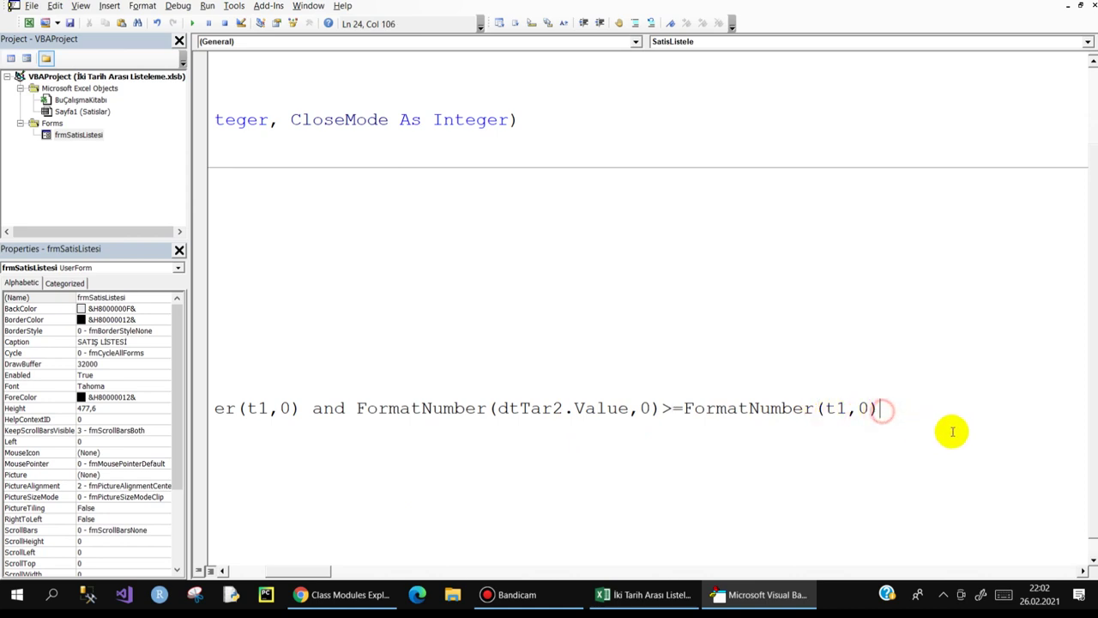
pyautogui.press('Return')
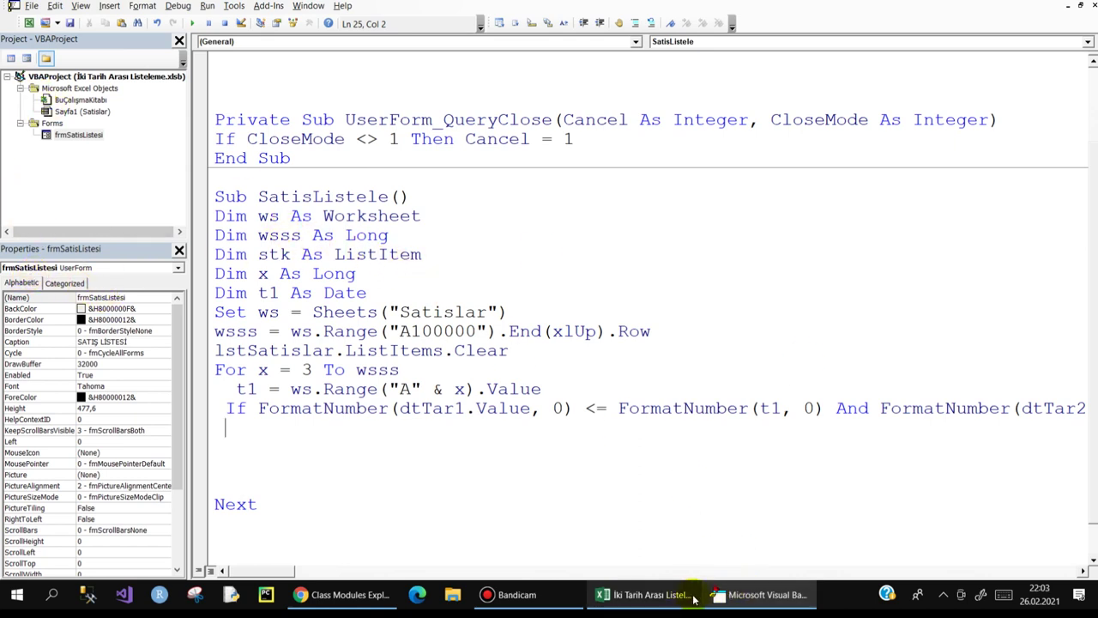
# - Open the frmSatisListesi form design, then return to the Satislar sheet and select cell J8
pyautogui.click(654, 596)
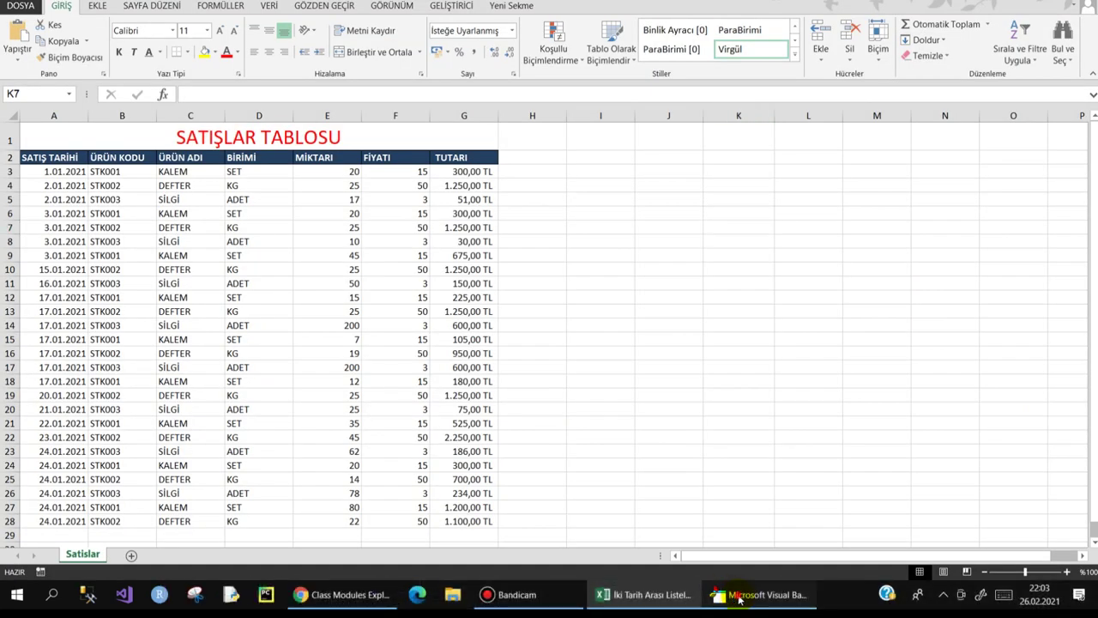
pyautogui.click(760, 594)
pyautogui.doubleClick(64, 137)
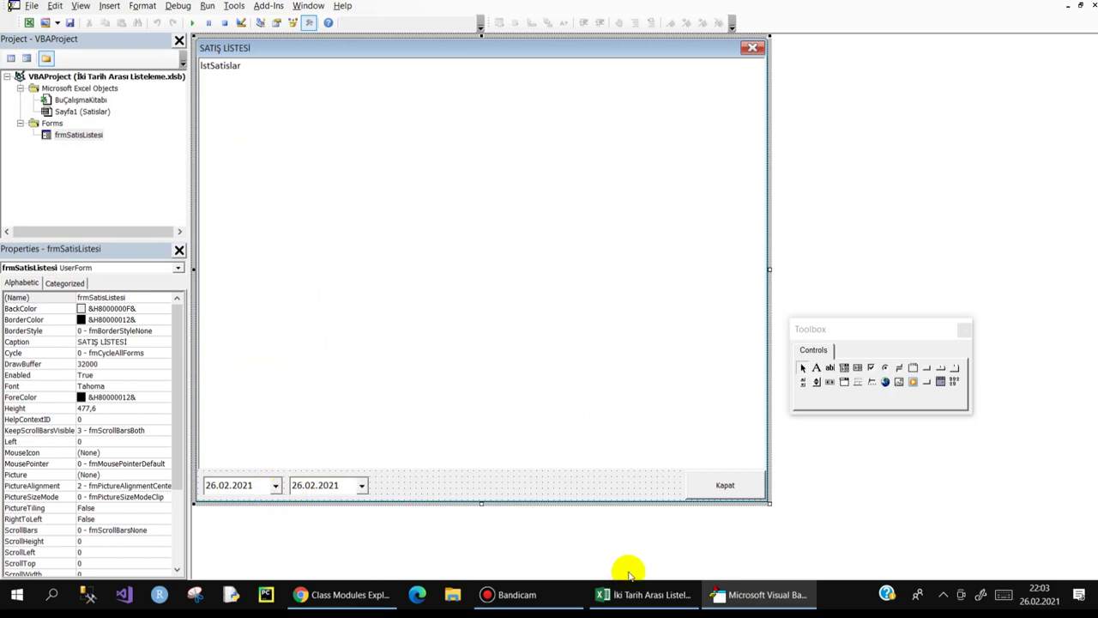
pyautogui.click(645, 594)
pyautogui.click(660, 240)
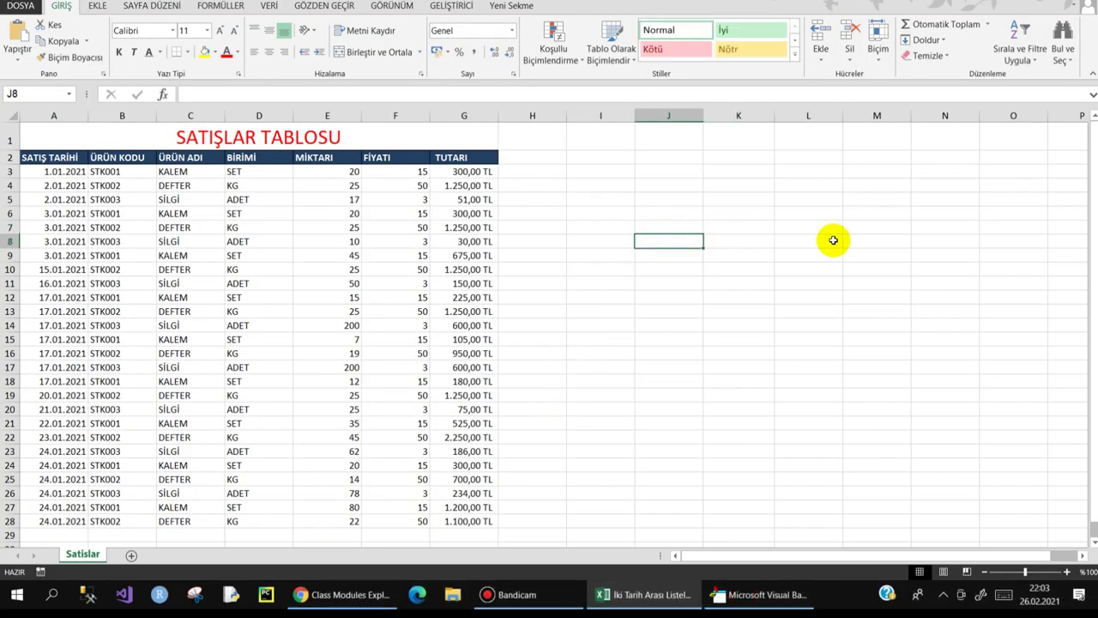
# - Label J8 'Tar1' and enter the test date 26.02.2021 in K8 and L8
pyautogui.write('Tar1')
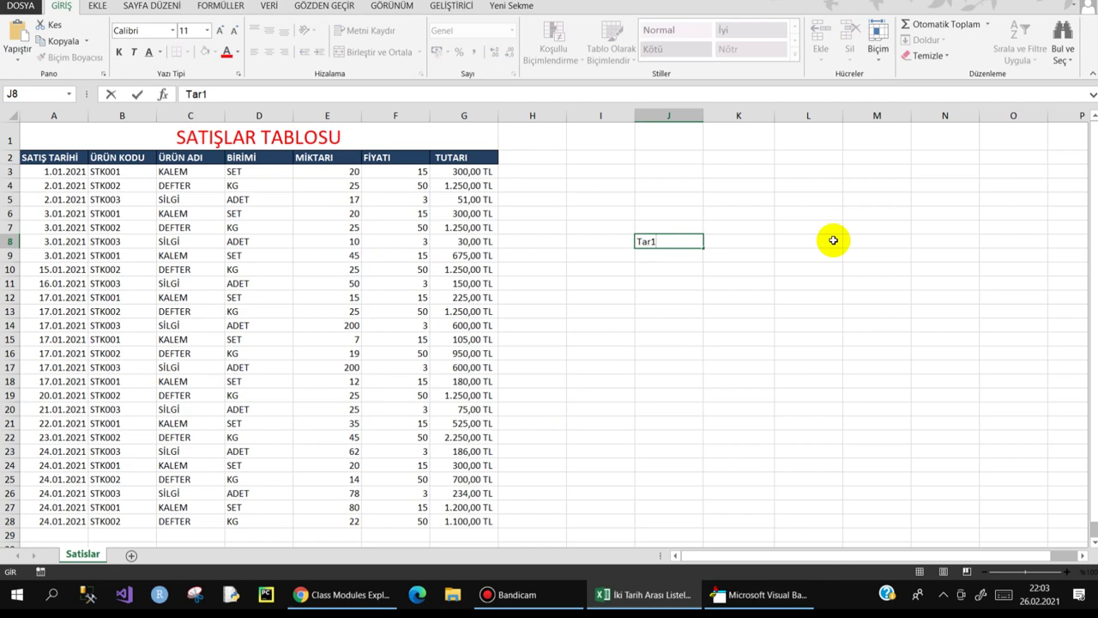
pyautogui.press('Tab')
pyautogui.write('2')
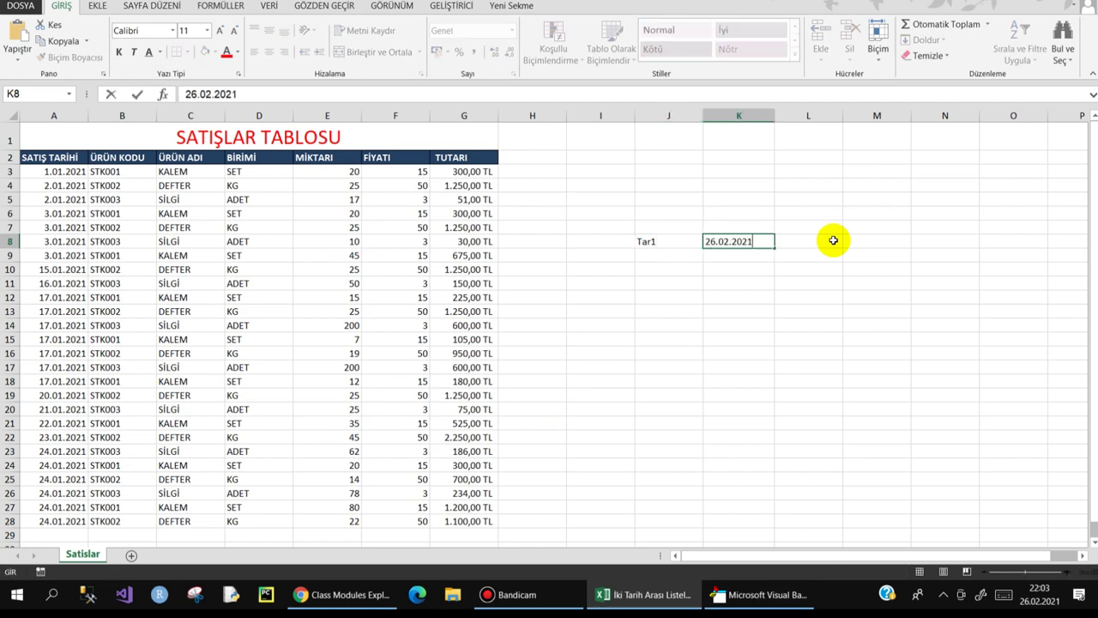
pyautogui.click(833, 240)
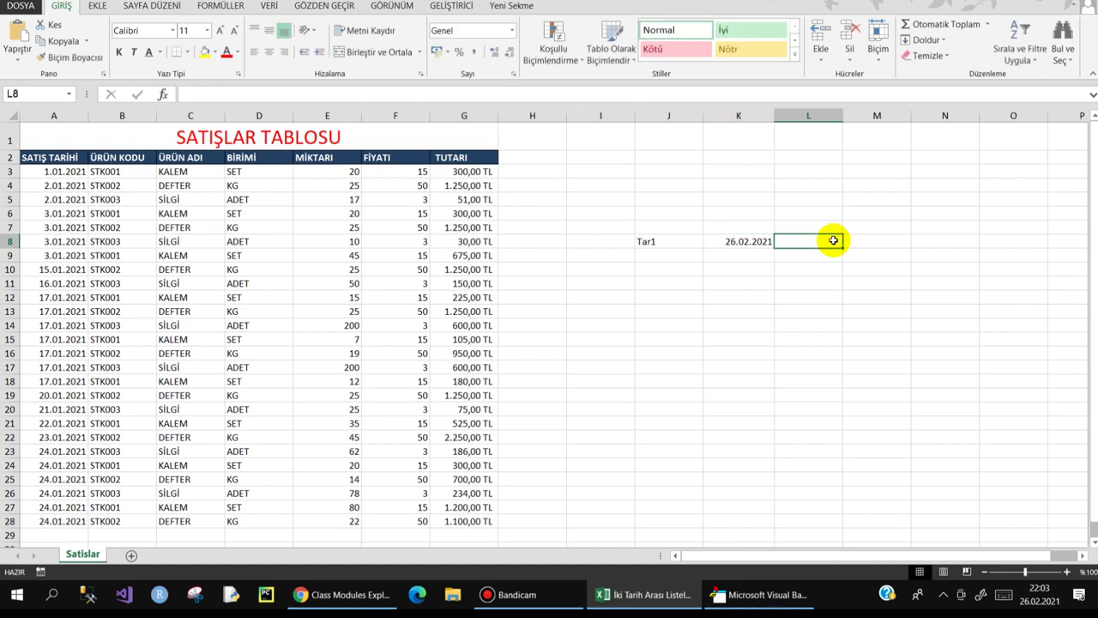
pyautogui.write('26.02.2021')
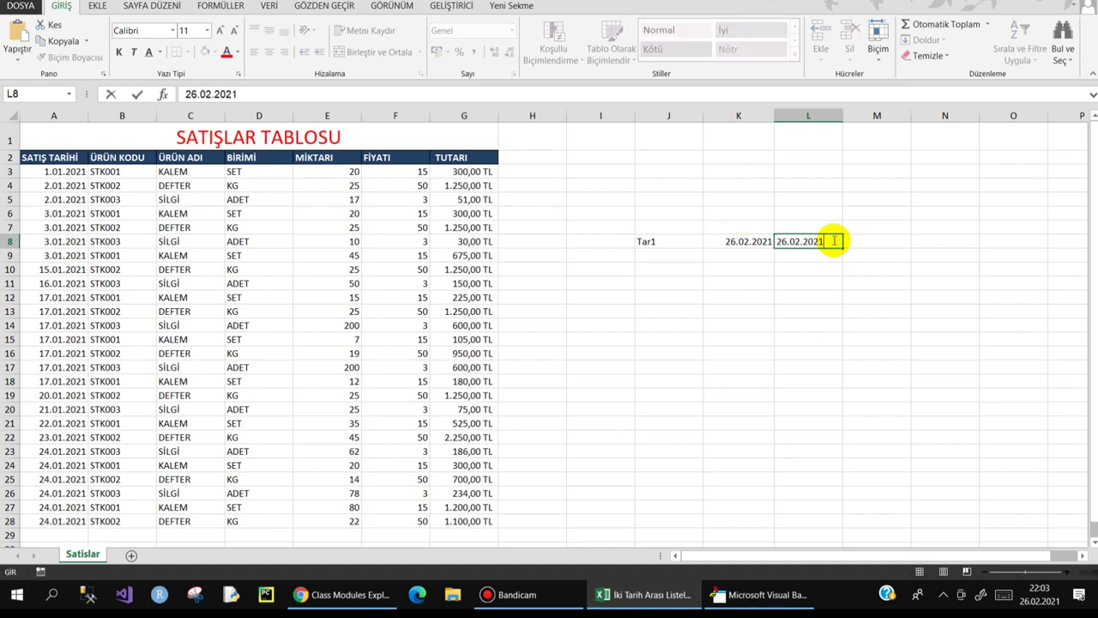
pyautogui.press('Return')
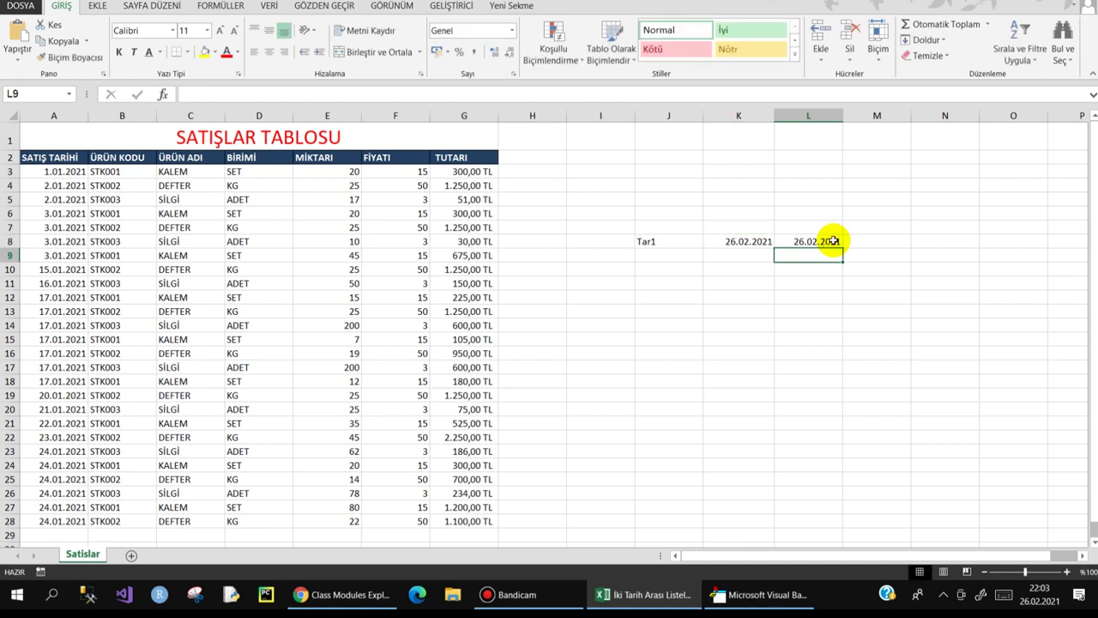
# - Label J9 't1' and enter the first sale date 1.01.2021 in K9
pyautogui.click(663, 255)
pyautogui.write('tar1')
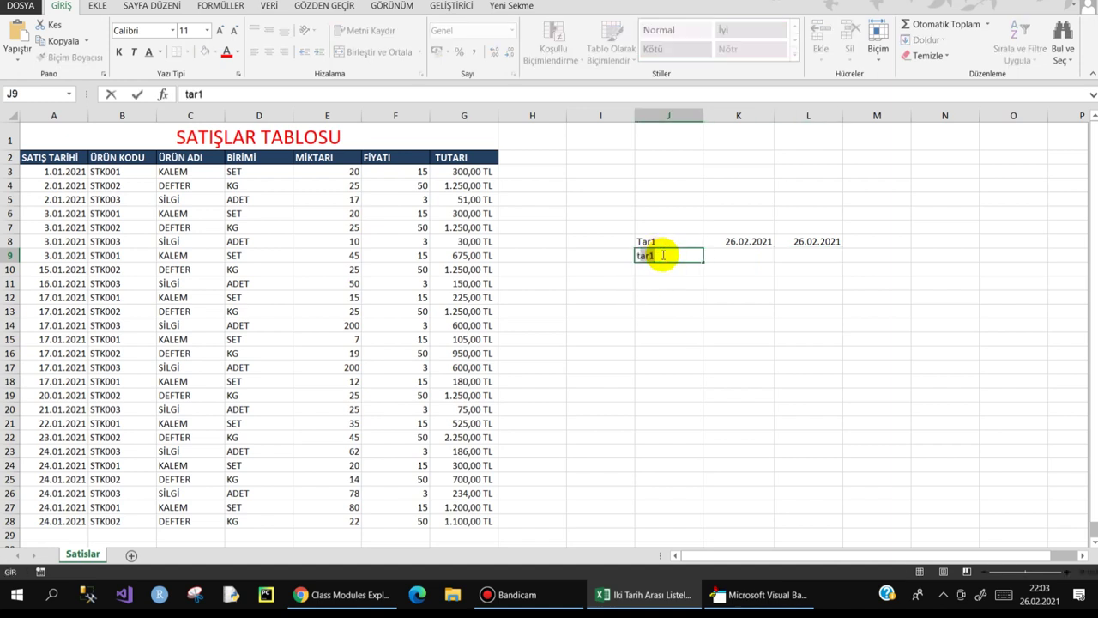
pyautogui.press('Return')
pyautogui.press('Up')
pyautogui.press('Right')
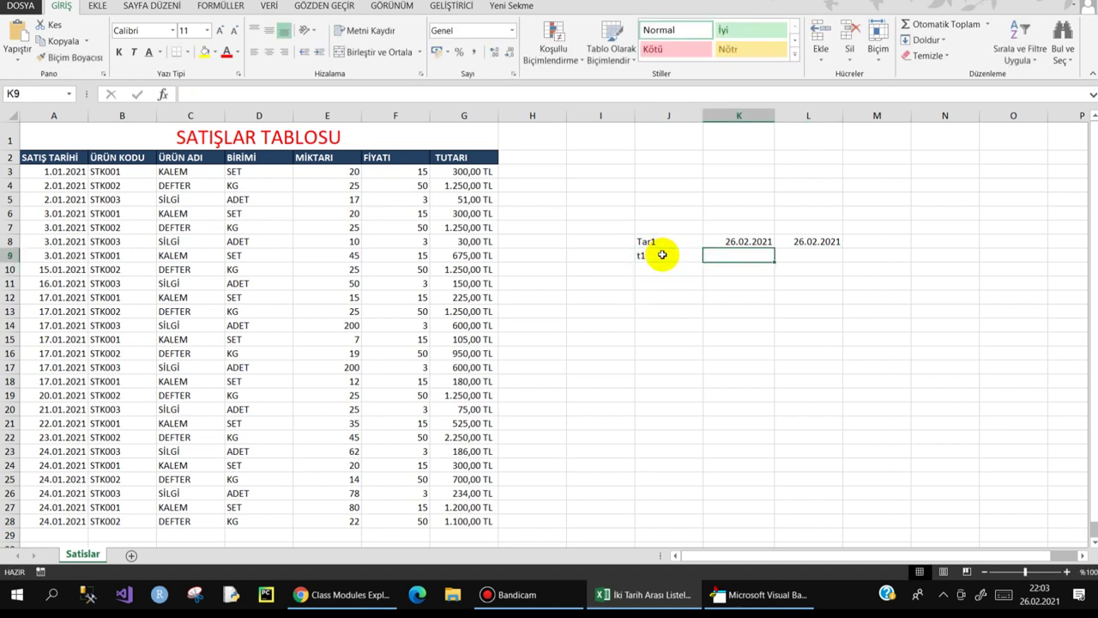
pyautogui.click(54, 172)
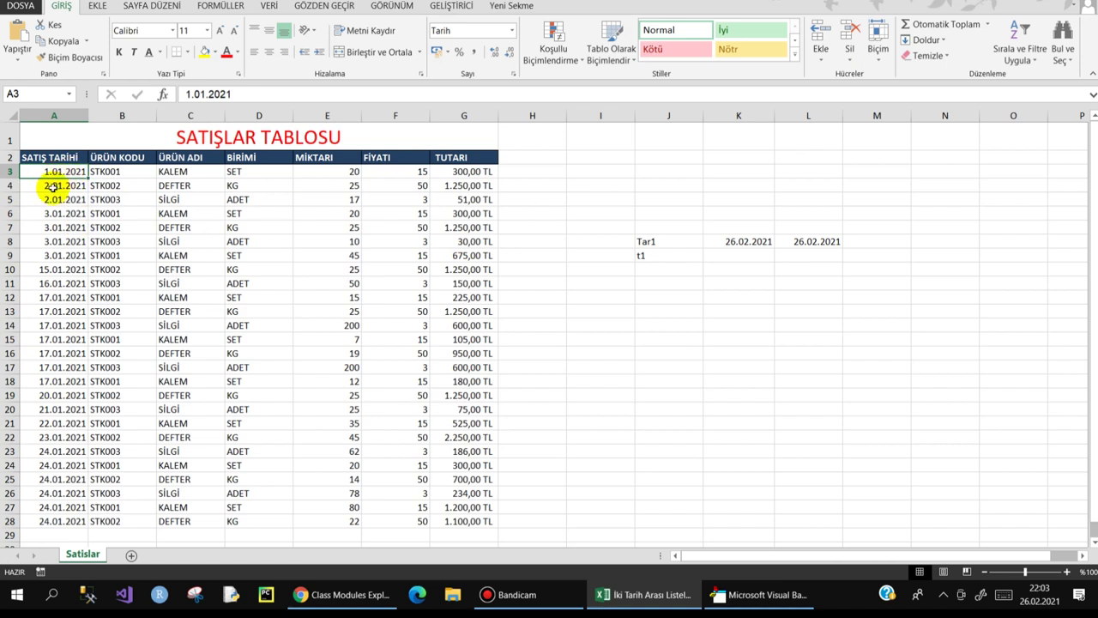
pyautogui.click(723, 255)
pyautogui.write('01.01.2021')
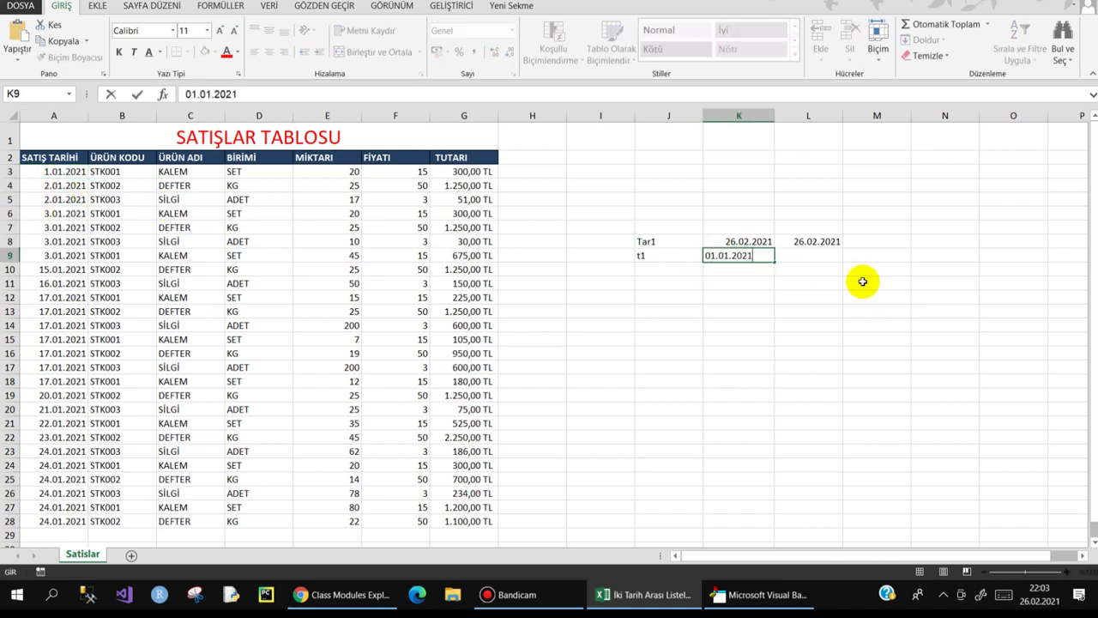
pyautogui.press('Return')
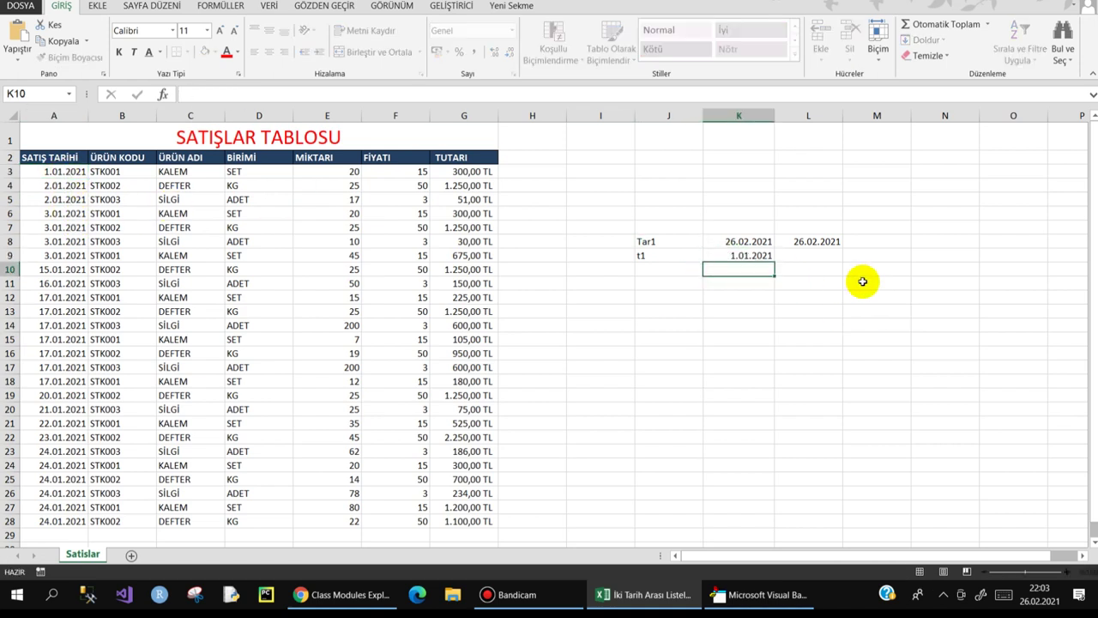
pyautogui.click(737, 595)
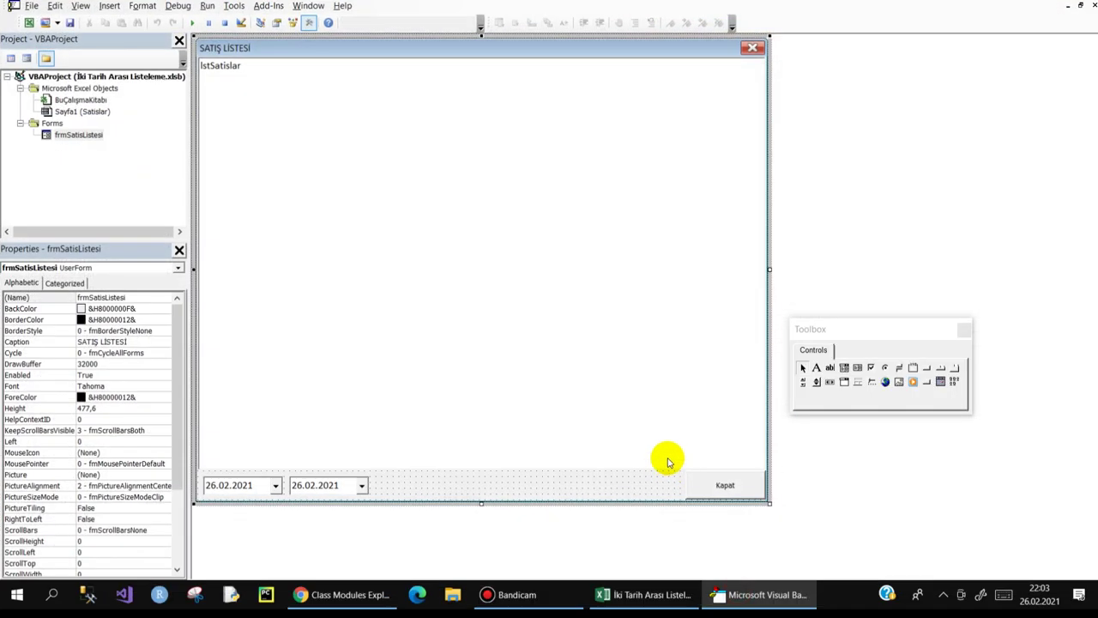
pyautogui.press('F7')
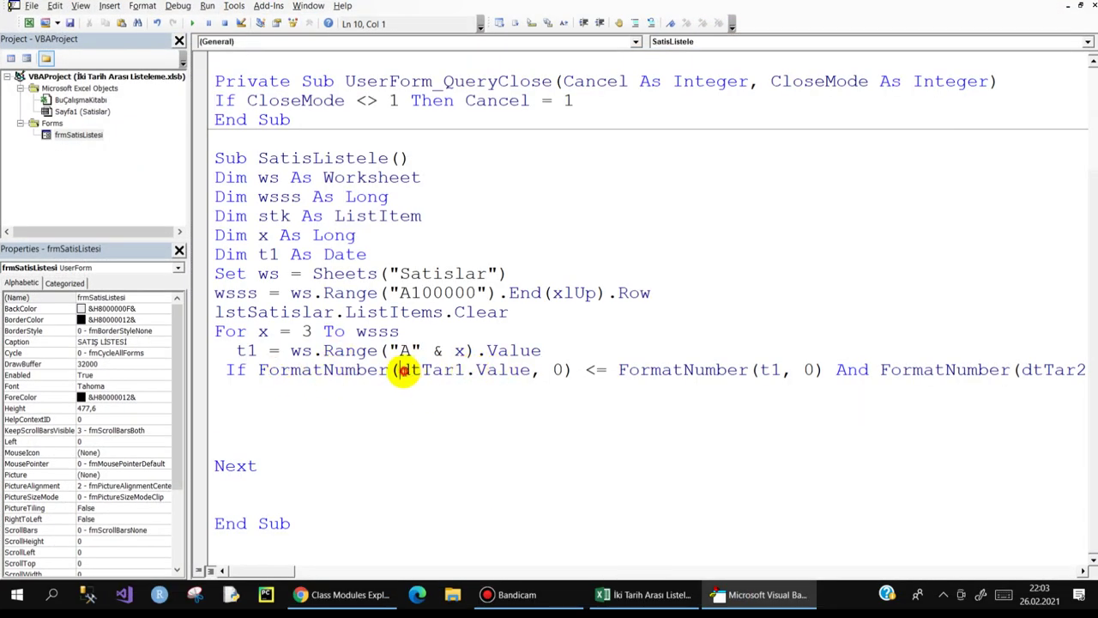
pyautogui.moveTo(399, 371); pyautogui.dragTo(572, 370)
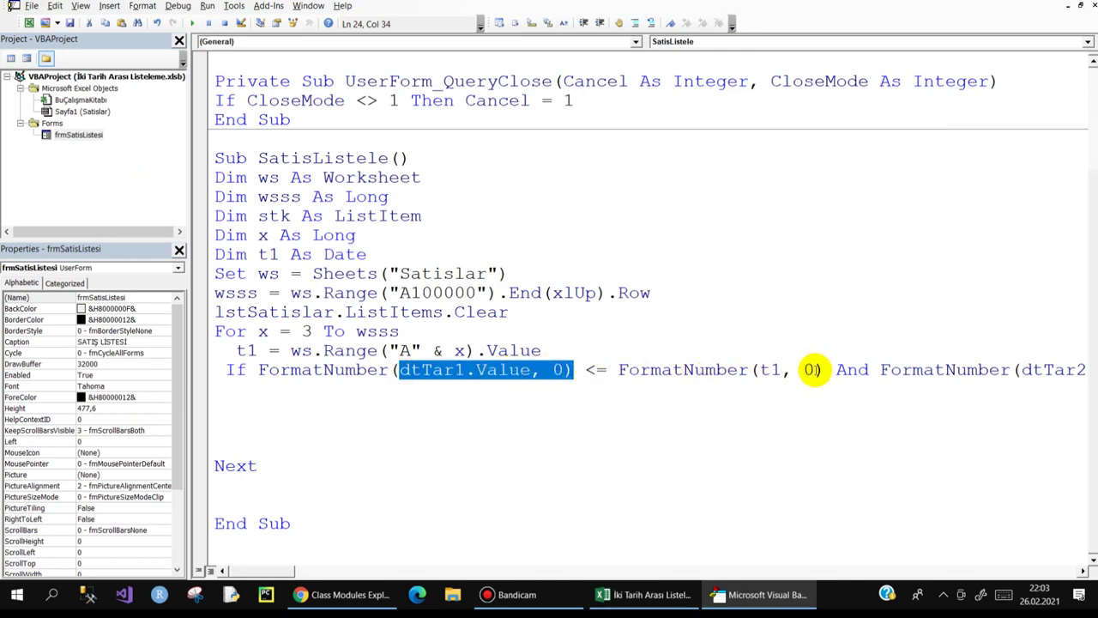
pyautogui.moveTo(821, 370); pyautogui.dragTo(707, 370)
pyautogui.click(760, 592)
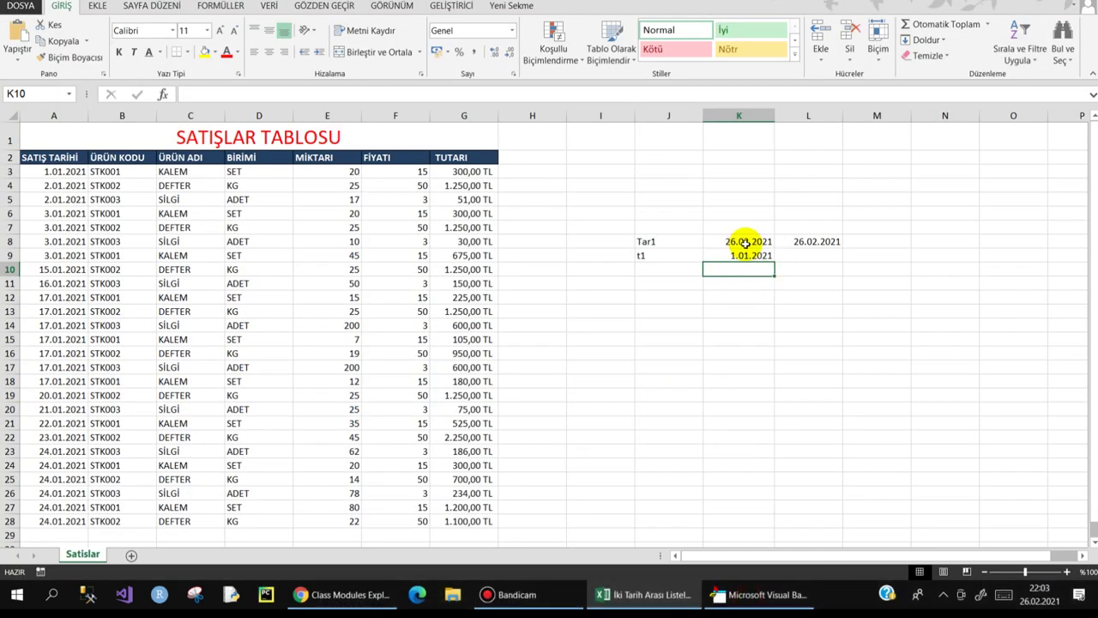
# - Show the K8, K9 and L8 dates as whole serial numbers without decimals
pyautogui.click(744, 241)
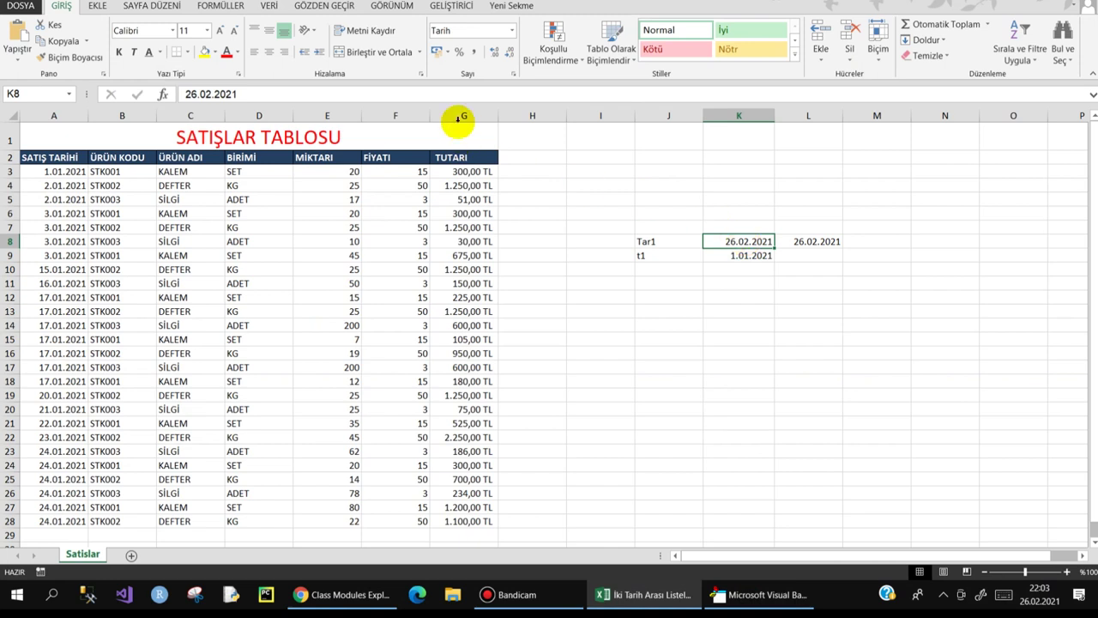
pyautogui.click(474, 52)
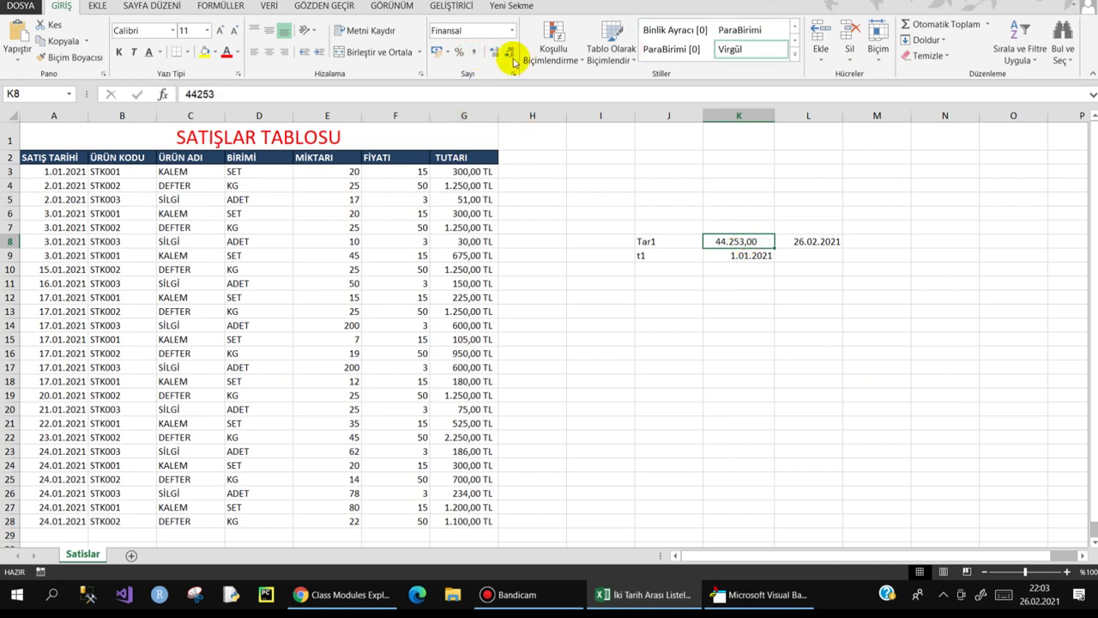
pyautogui.click(510, 53)
pyautogui.click(510, 53)
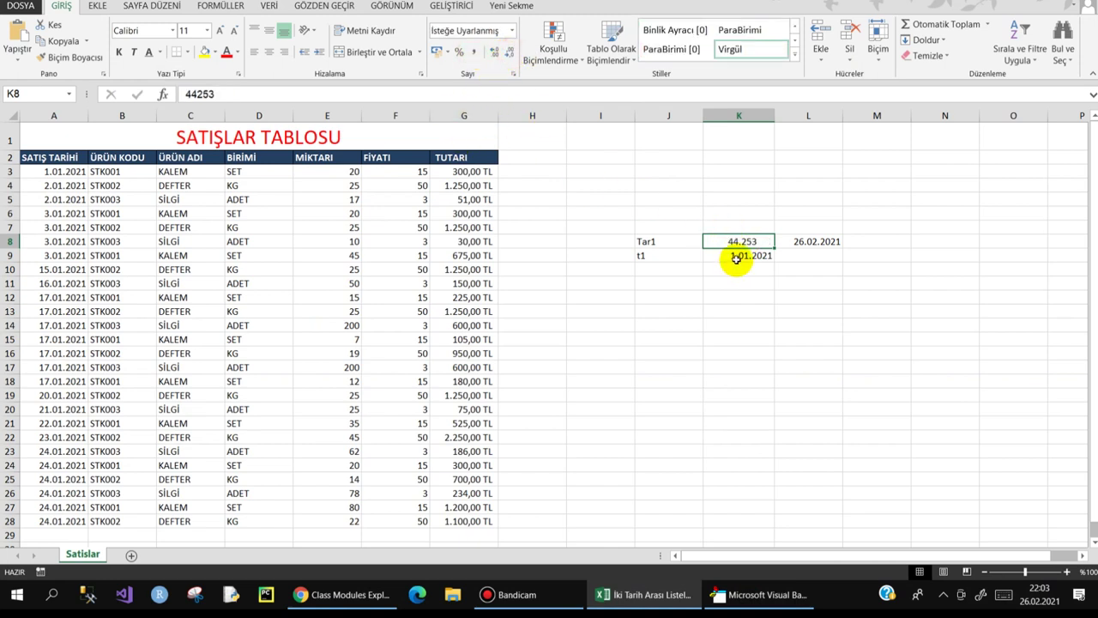
pyautogui.click(736, 257)
pyautogui.click(477, 52)
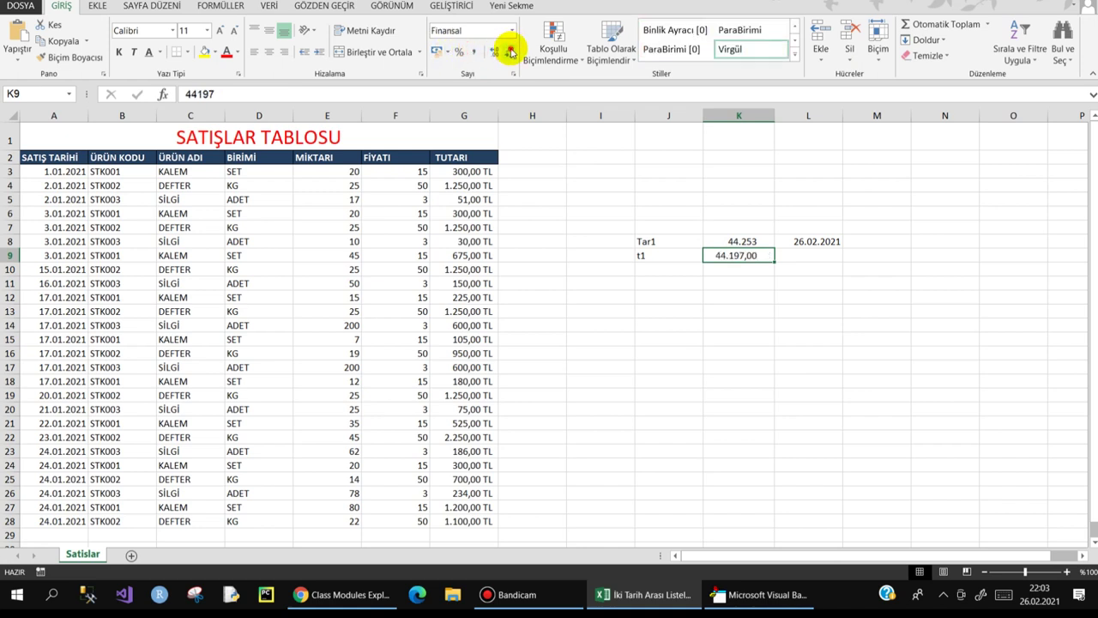
pyautogui.click(510, 52)
pyautogui.click(510, 53)
pyautogui.click(792, 245)
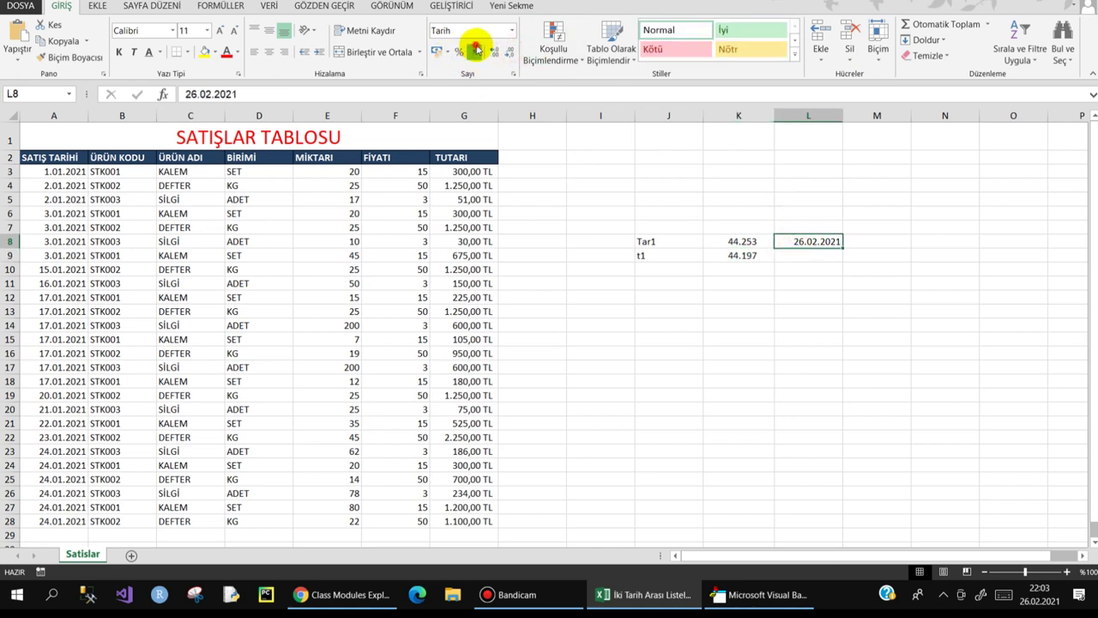
pyautogui.click(460, 53)
pyautogui.click(509, 52)
pyautogui.click(510, 53)
pyautogui.click(715, 278)
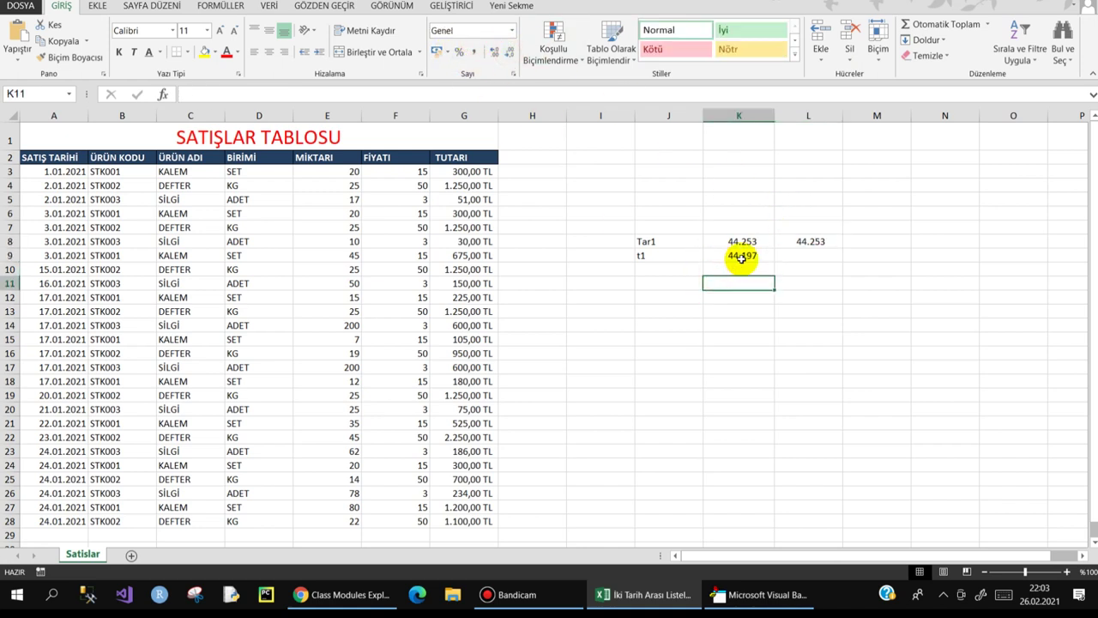
# - Highlight K8 yellow and compare the serials 44253 and 44197 across K8, K9 and L8
pyautogui.click(734, 243)
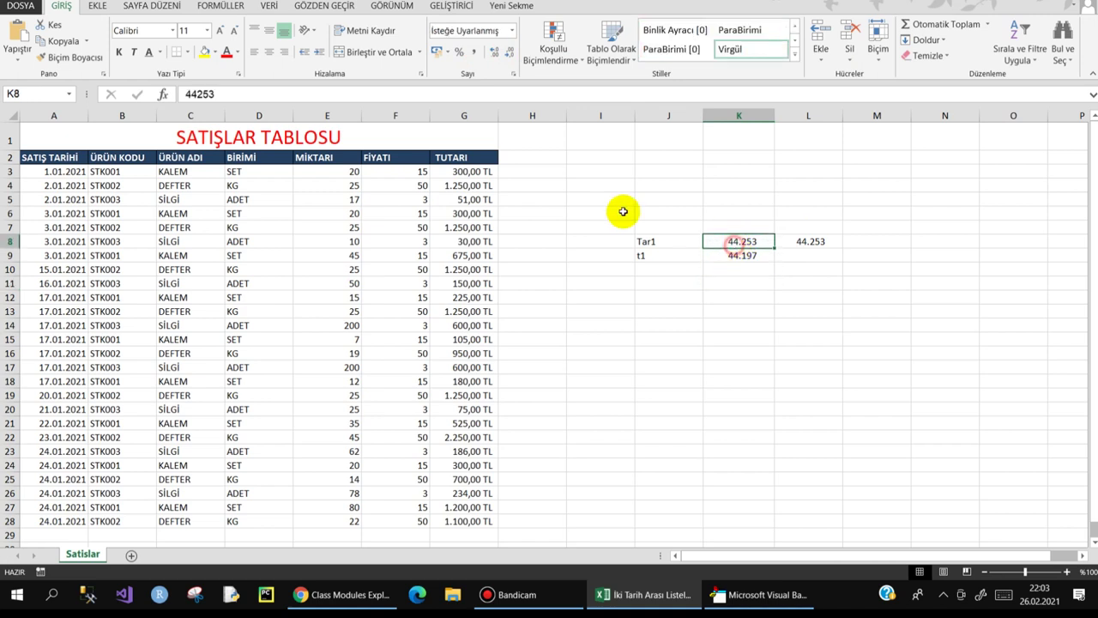
pyautogui.click(206, 52)
pyautogui.click(736, 255)
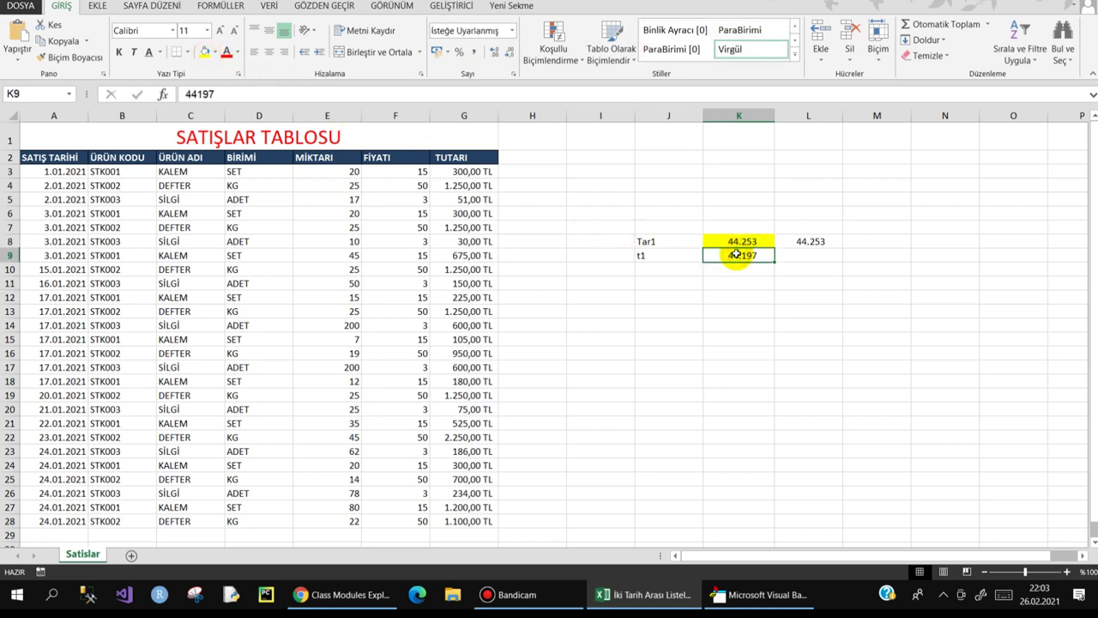
pyautogui.click(812, 242)
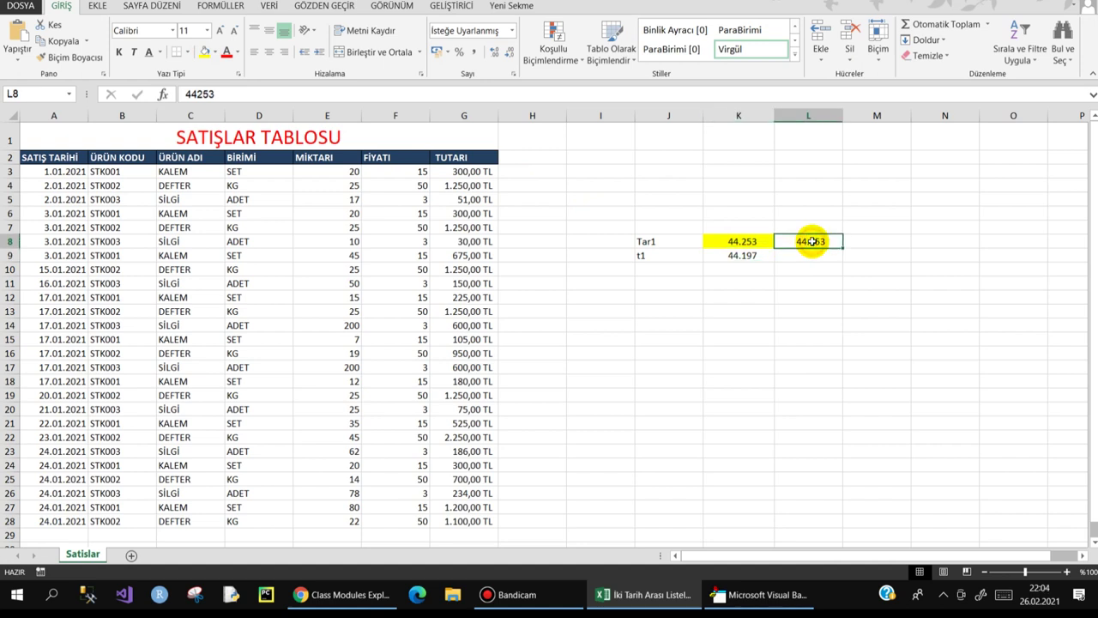
pyautogui.click(747, 255)
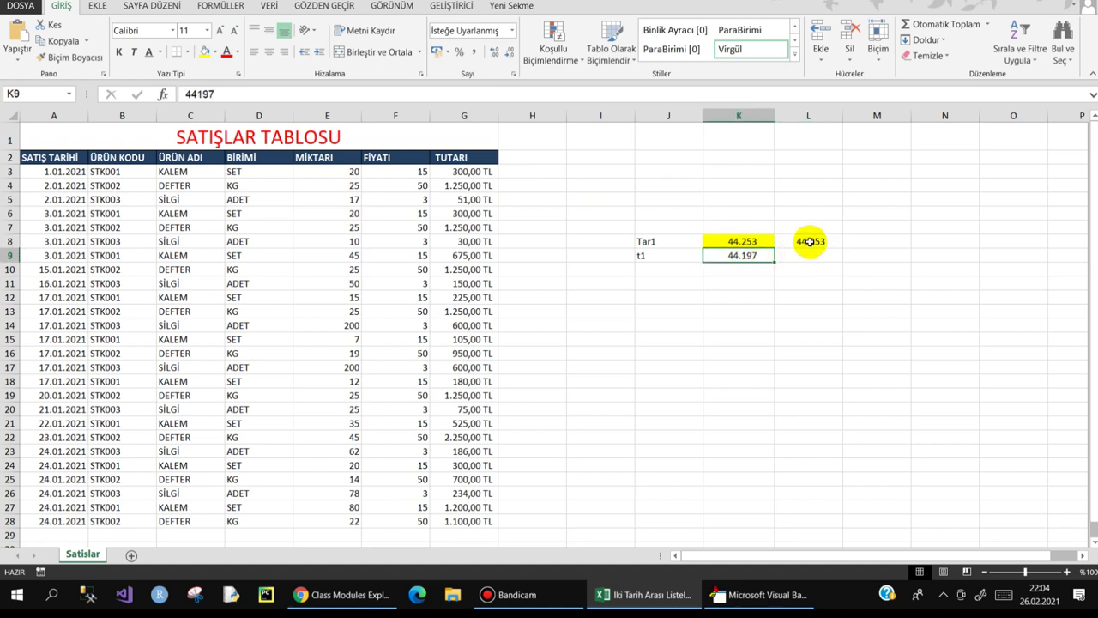
pyautogui.click(809, 241)
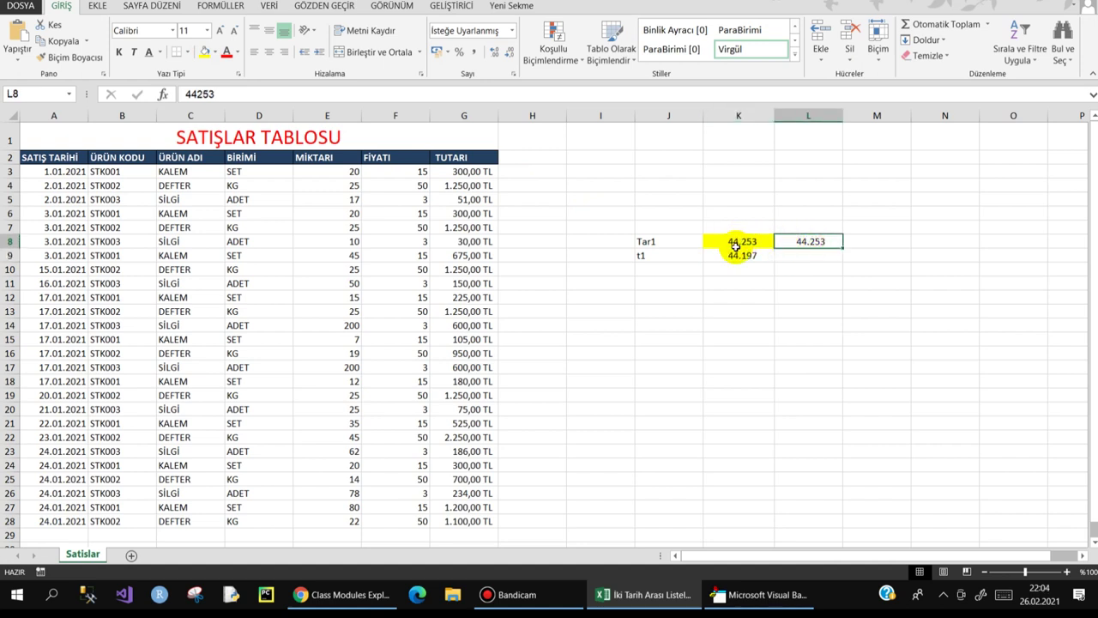
pyautogui.click(736, 242)
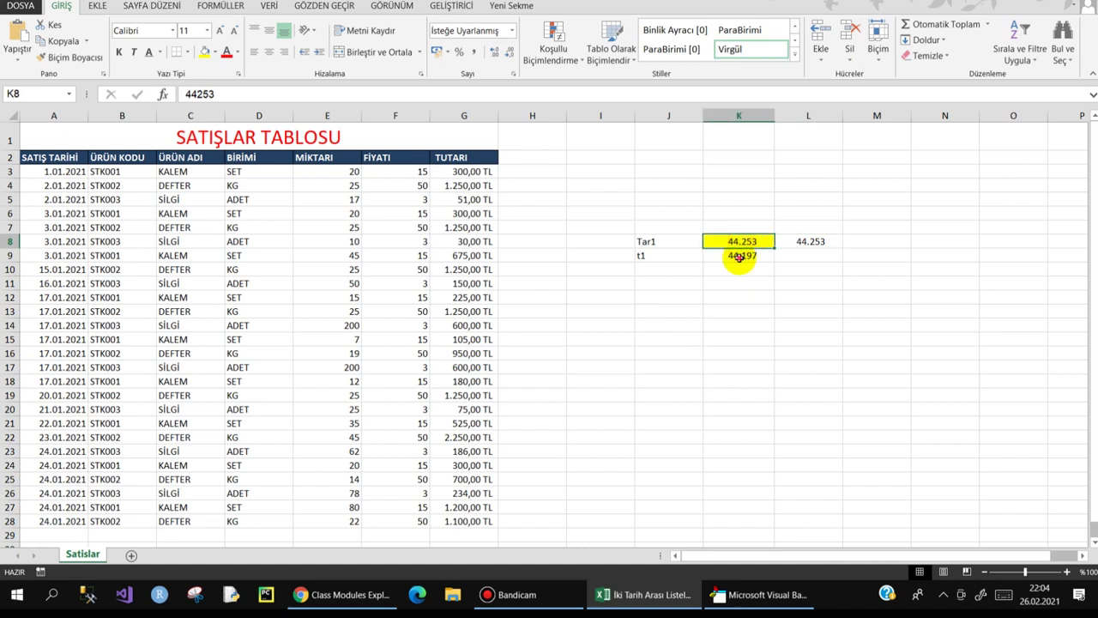
pyautogui.click(738, 257)
pyautogui.click(809, 242)
pyautogui.click(741, 258)
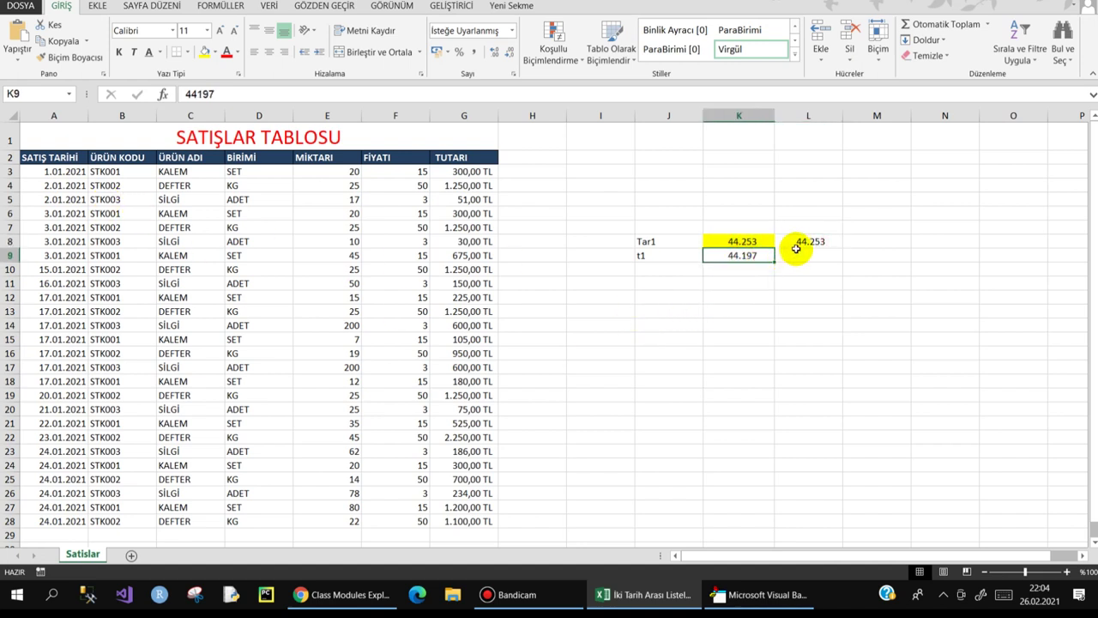
# - Move L8's value to M8 and K9's to L9, highlight M8 yellow, then return to the code
pyautogui.click(796, 248)
pyautogui.moveTo(811, 248); pyautogui.dragTo(870, 248)
pyautogui.click(736, 256)
pyautogui.moveTo(740, 262); pyautogui.dragTo(804, 263)
pyautogui.click(871, 245)
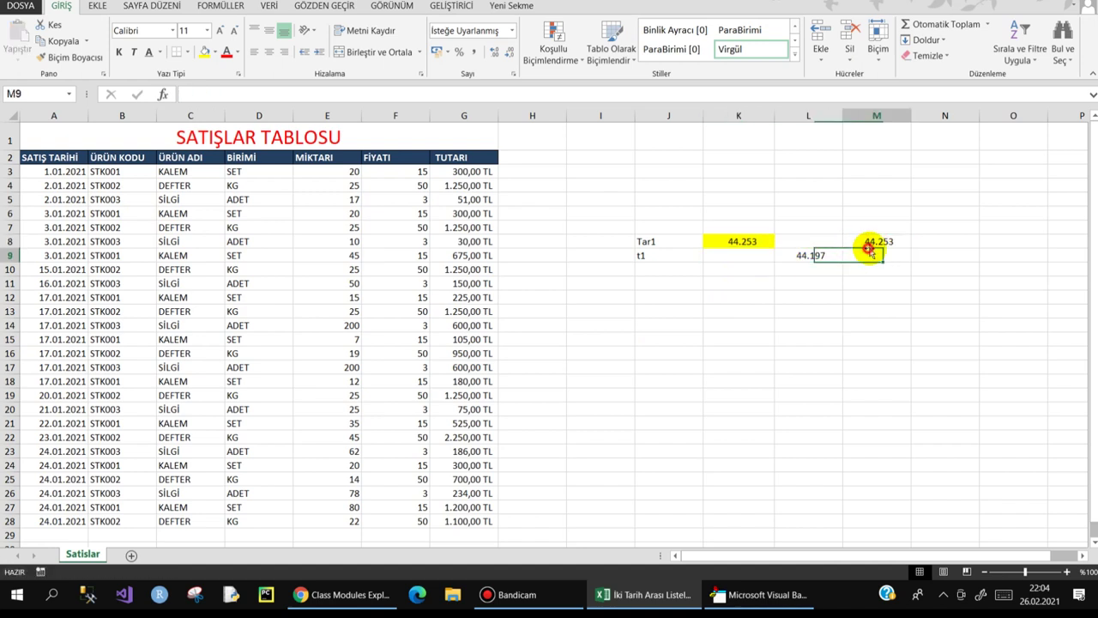
pyautogui.click(215, 53)
pyautogui.click(796, 253)
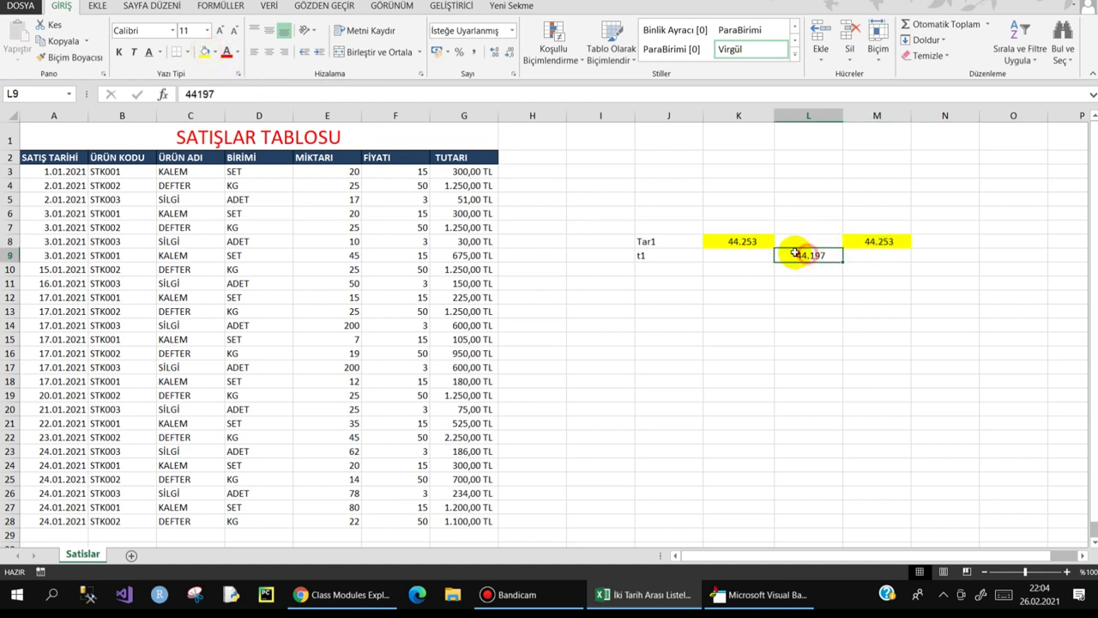
pyautogui.click(735, 241)
pyautogui.click(808, 256)
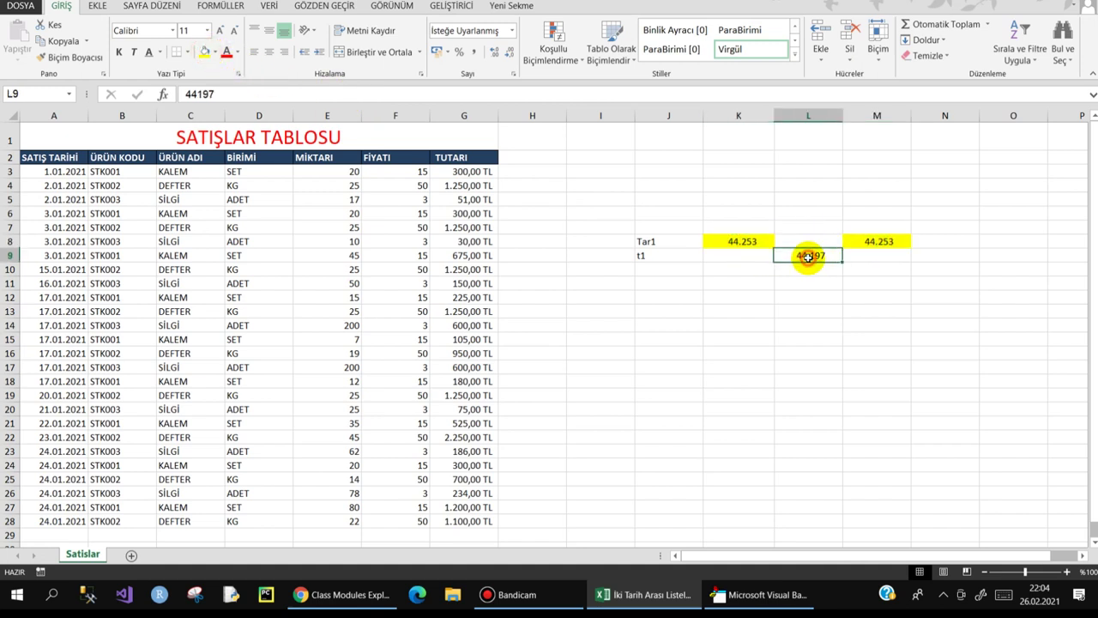
pyautogui.click(884, 243)
pyautogui.click(811, 256)
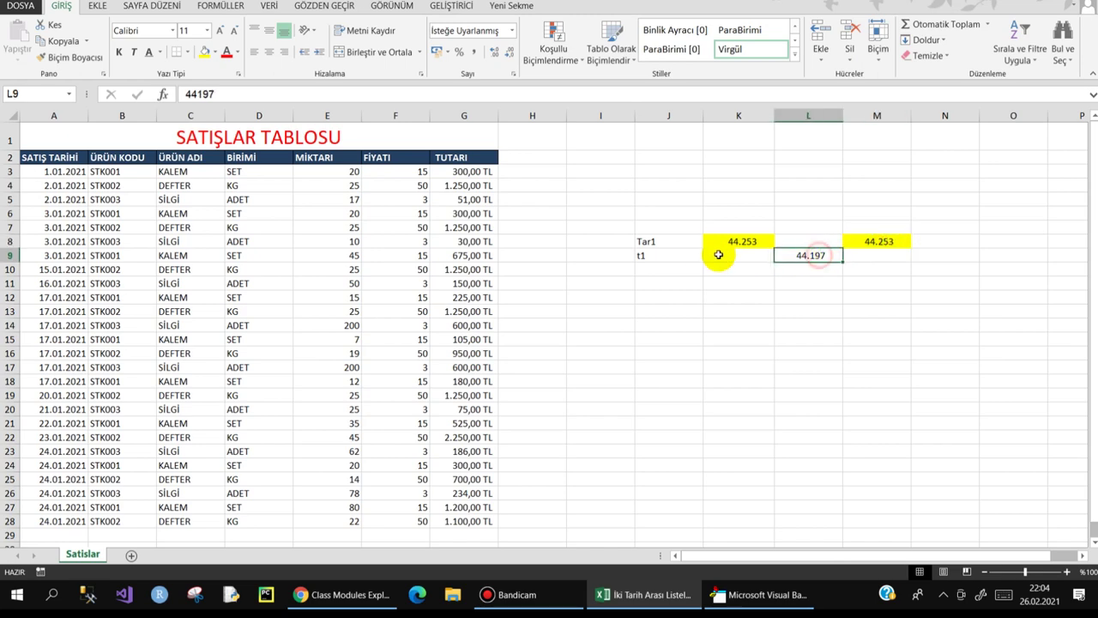
pyautogui.click(770, 605)
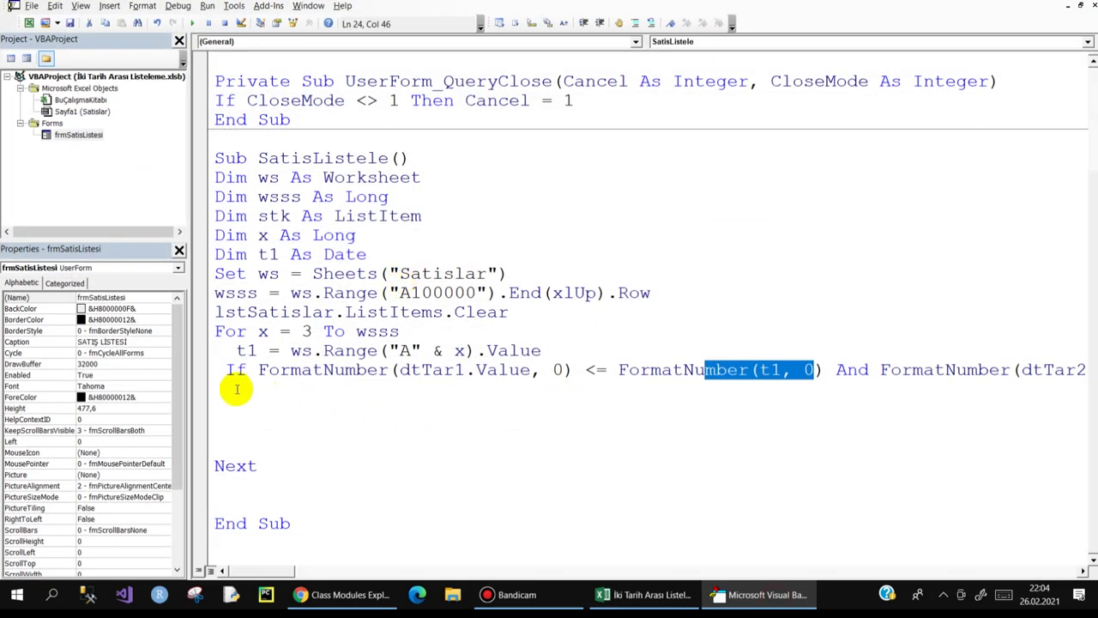
# - Inside the If block, add each row's column A date via Set stk = lstSatislar.ListItems.Add
pyautogui.click(233, 389)
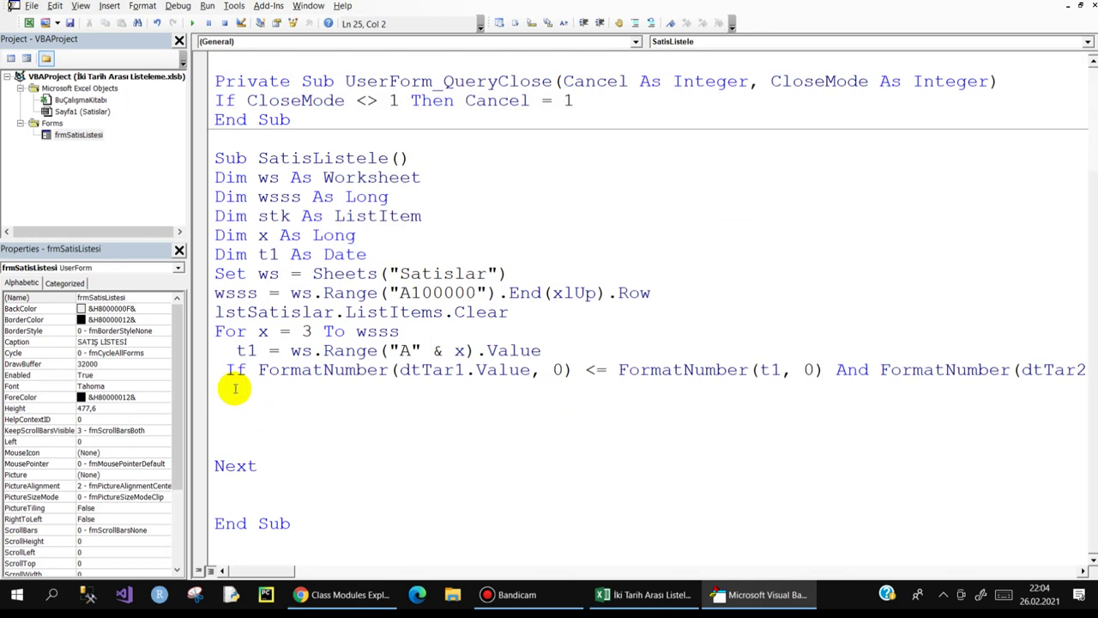
pyautogui.doubleClick(273, 217)
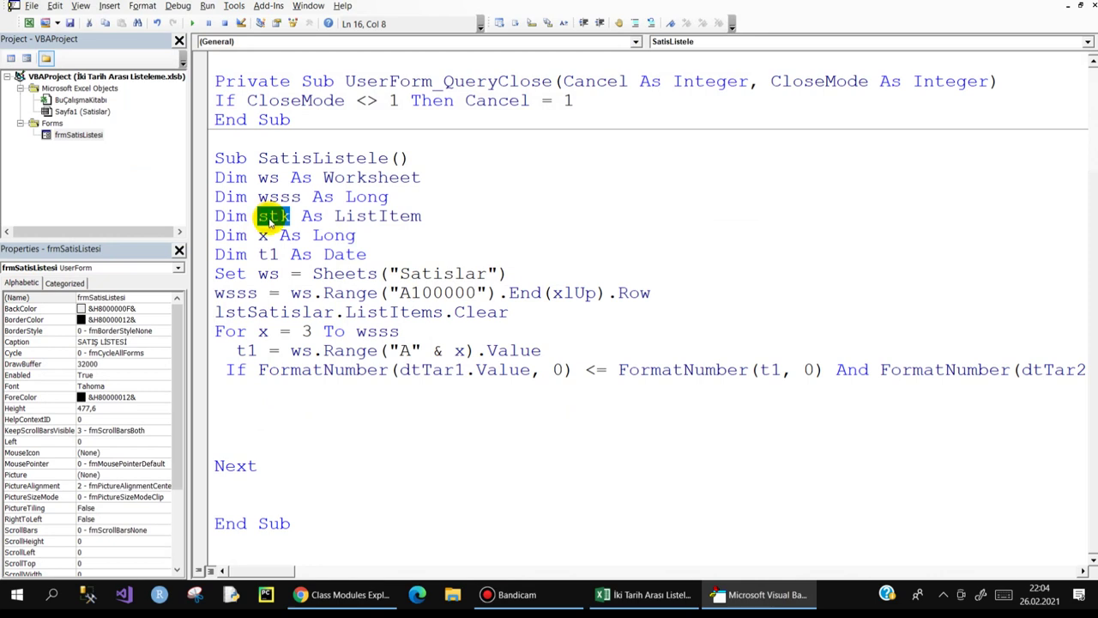
pyautogui.click(228, 391)
pyautogui.write('set stk=')
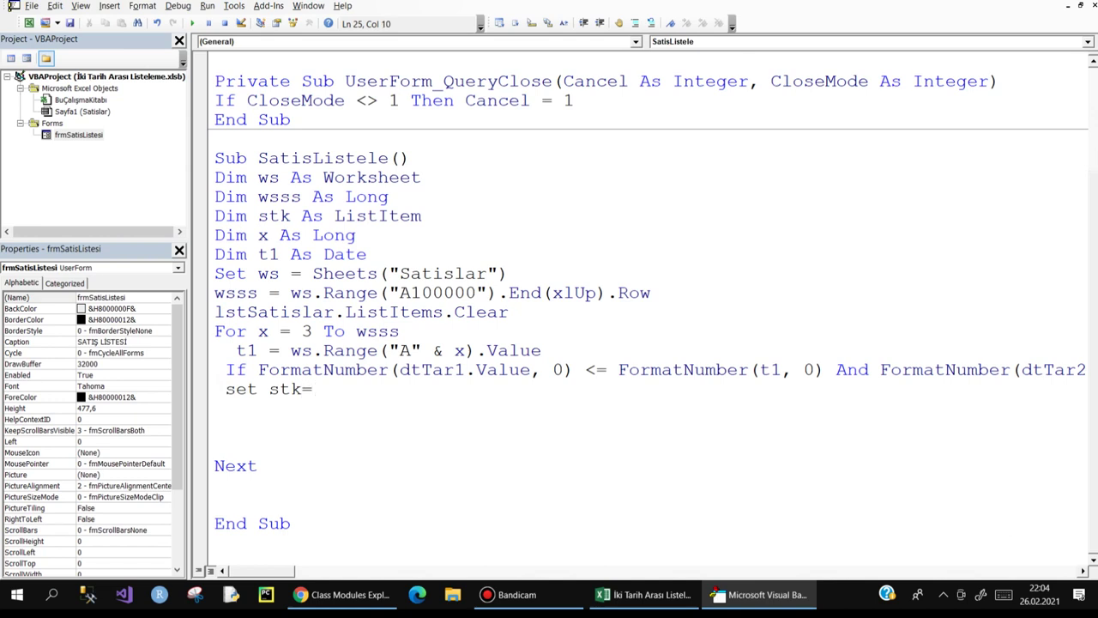
pyautogui.write('lstSatislar')
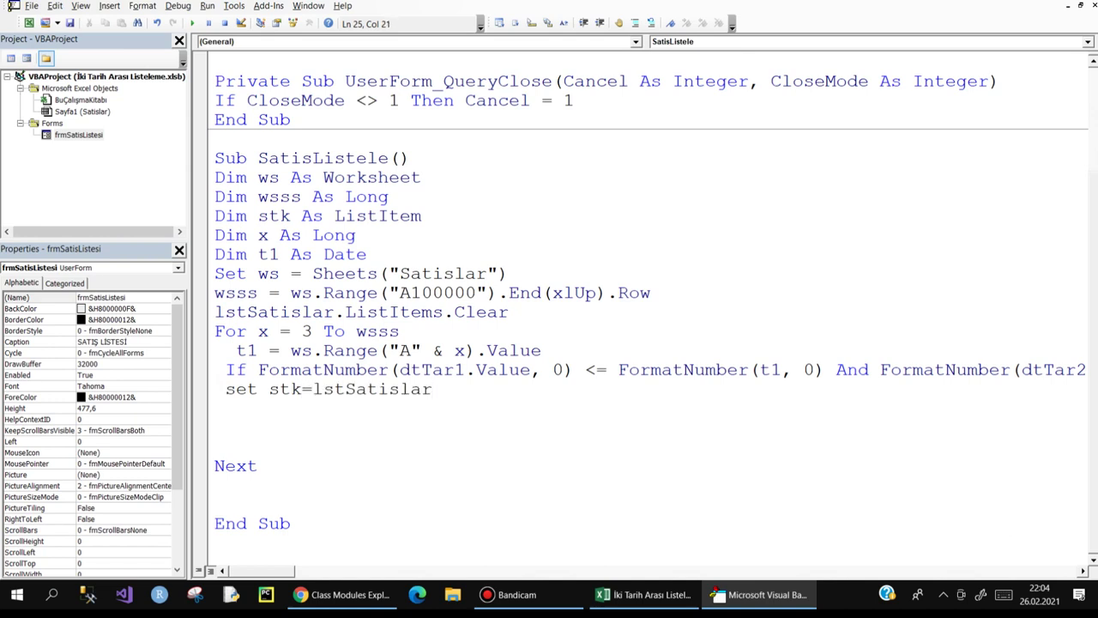
pyautogui.write('.l')
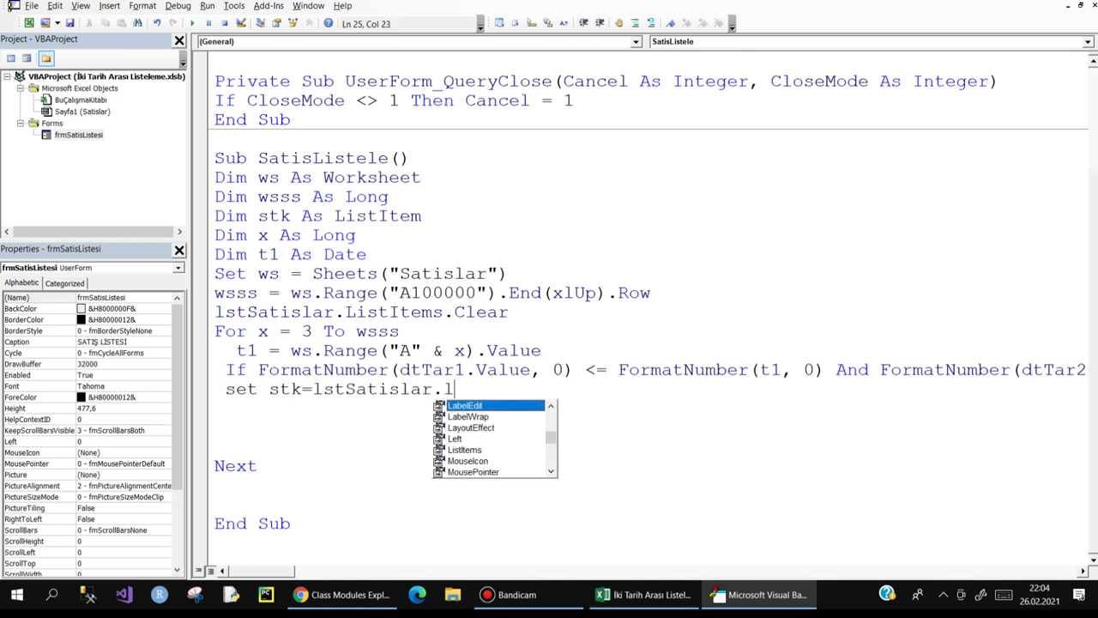
pyautogui.write('i.a')
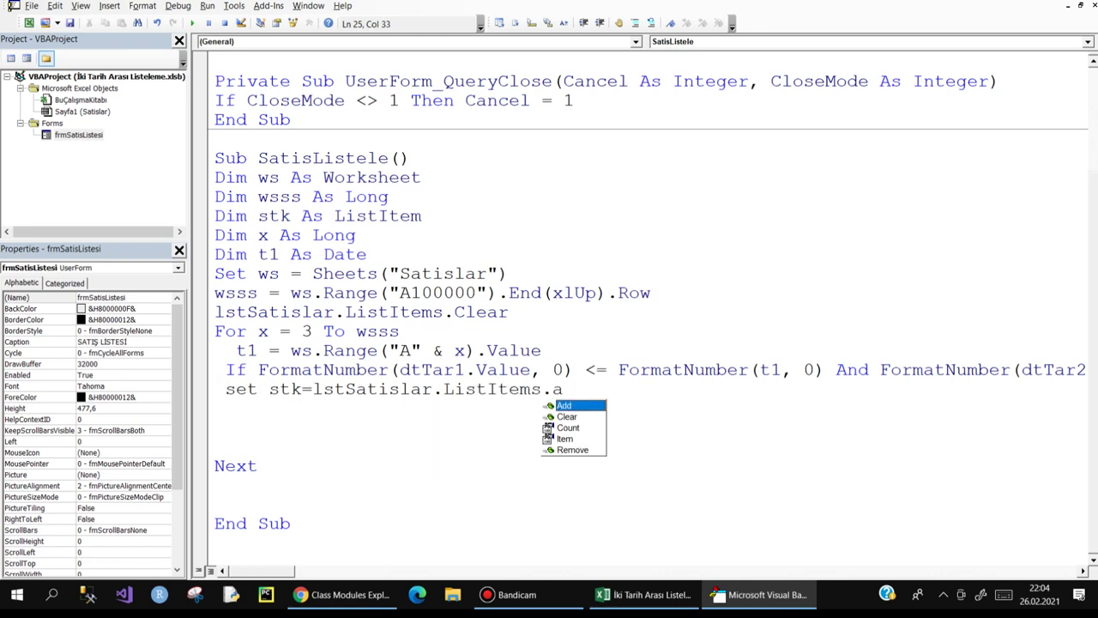
pyautogui.write('(Te')
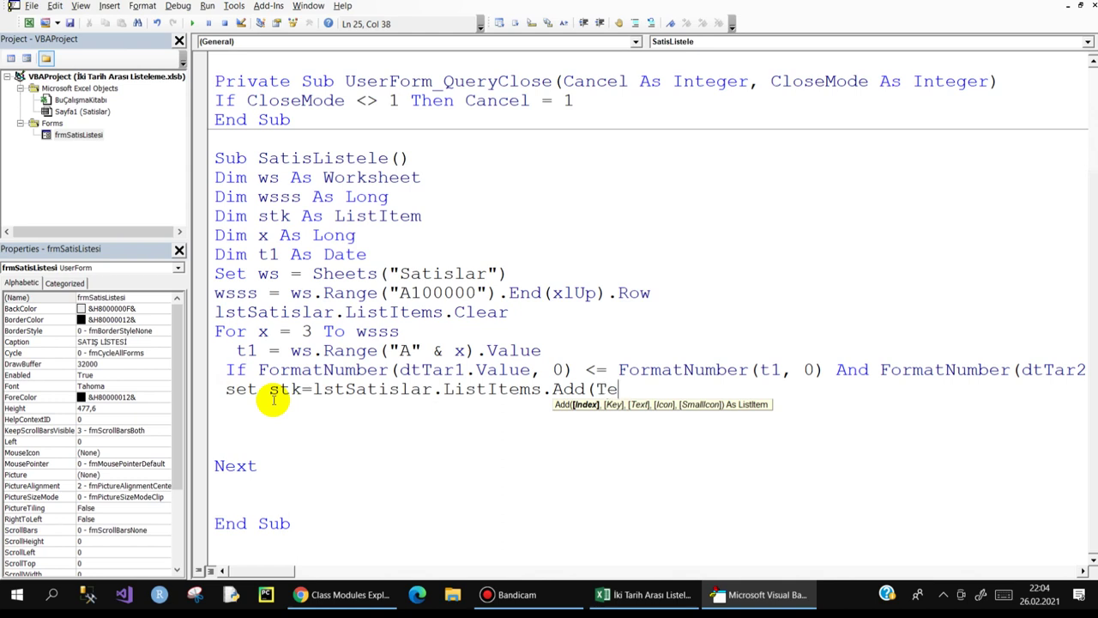
pyautogui.write('xt:=')
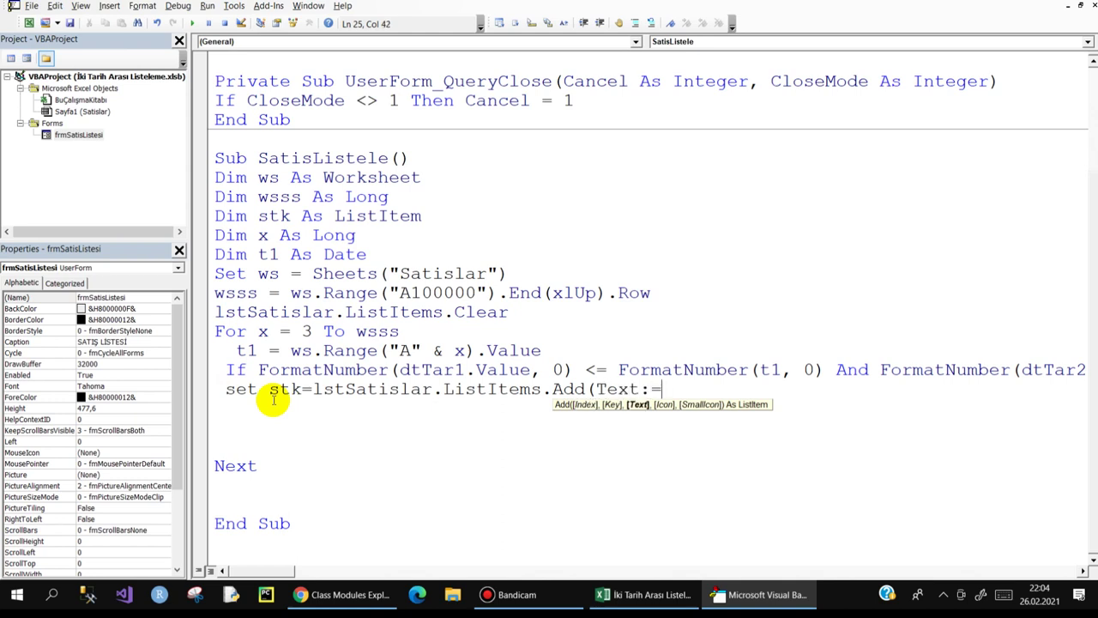
pyautogui.write('ws.r')
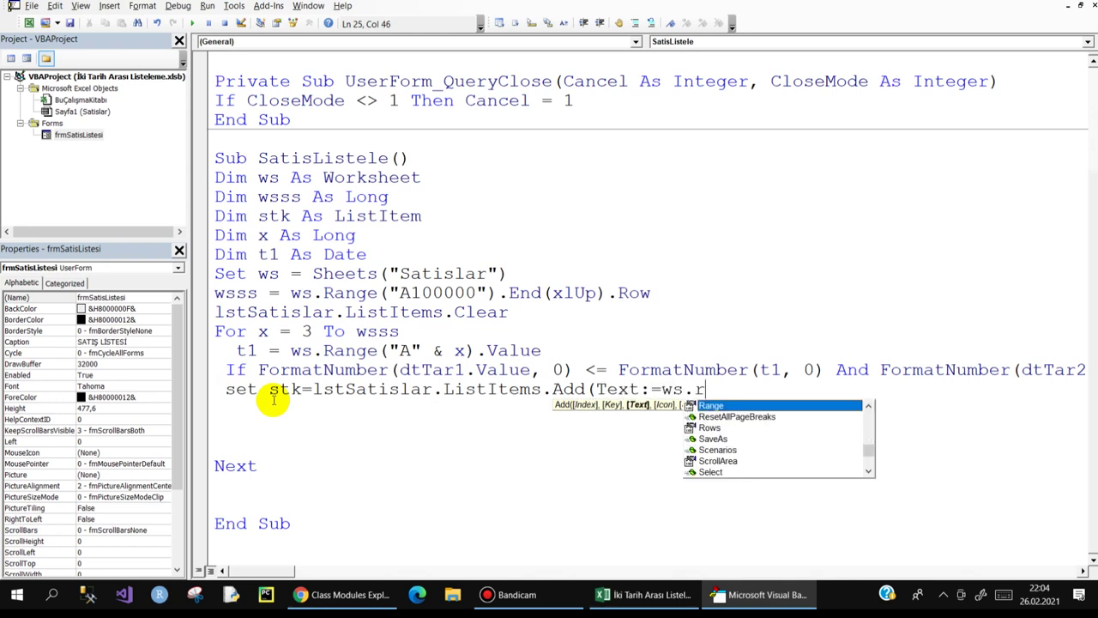
pyautogui.write('("A')
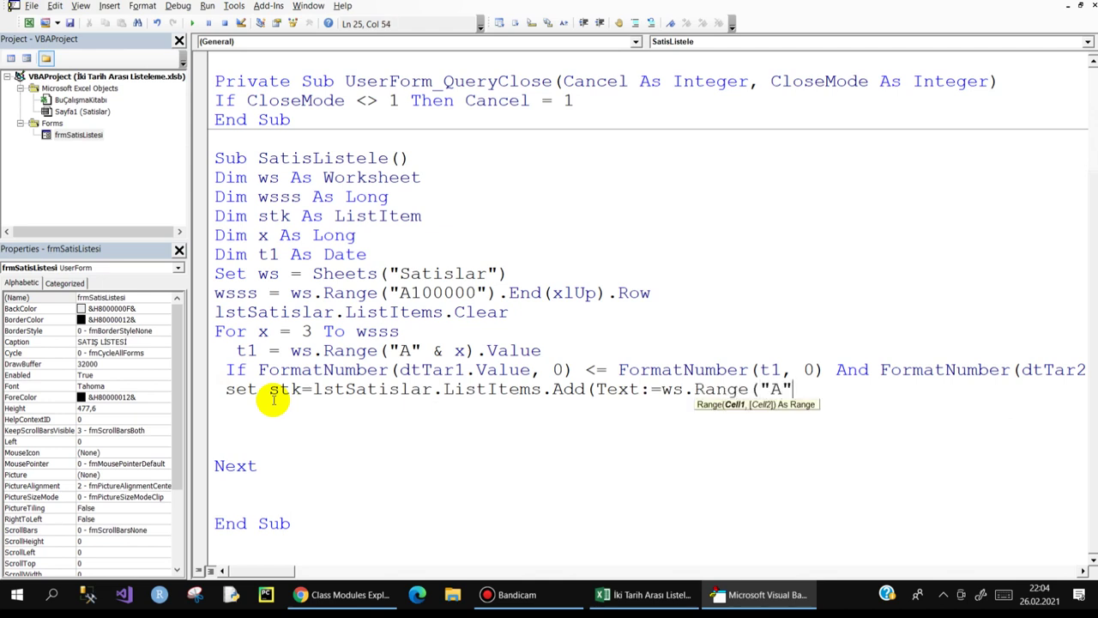
pyautogui.write(')')
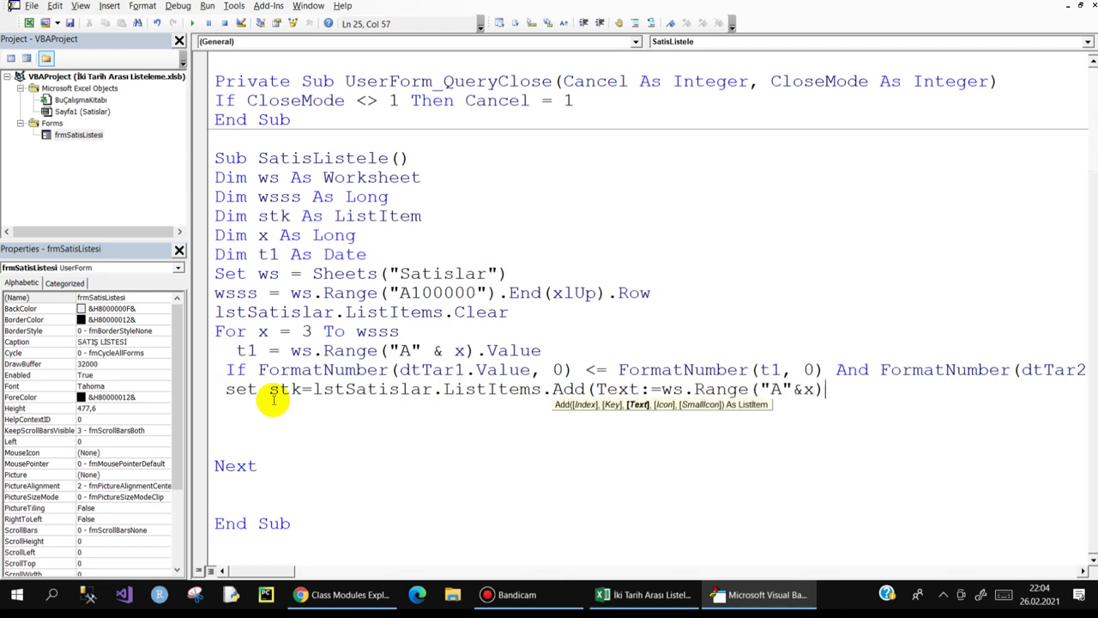
pyautogui.write('.v')
pyautogui.press('Return')
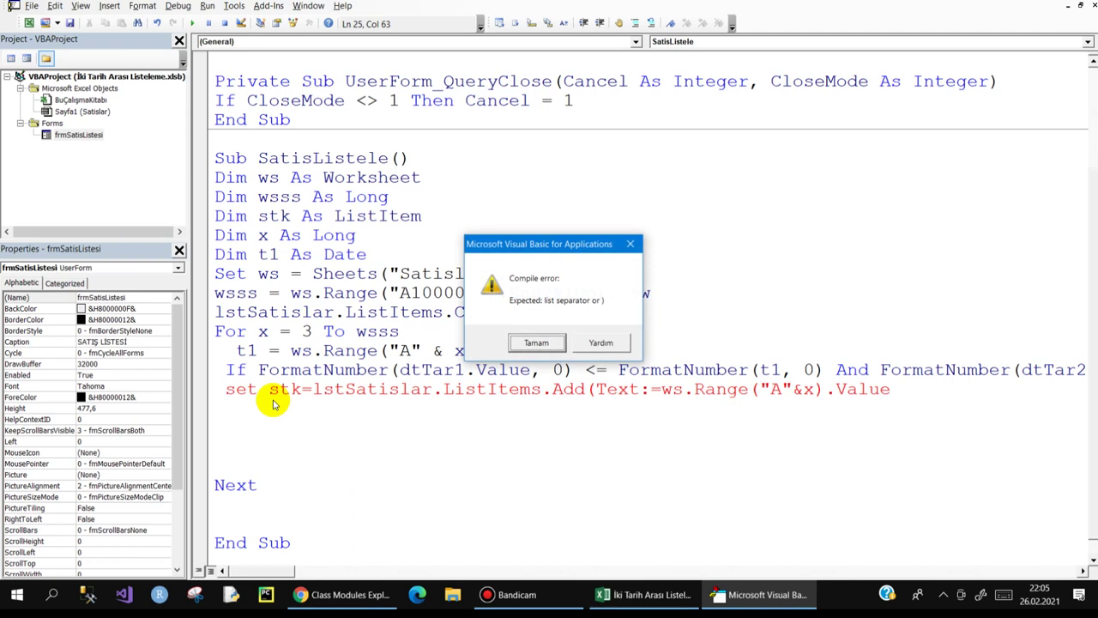
pyautogui.press('Return')
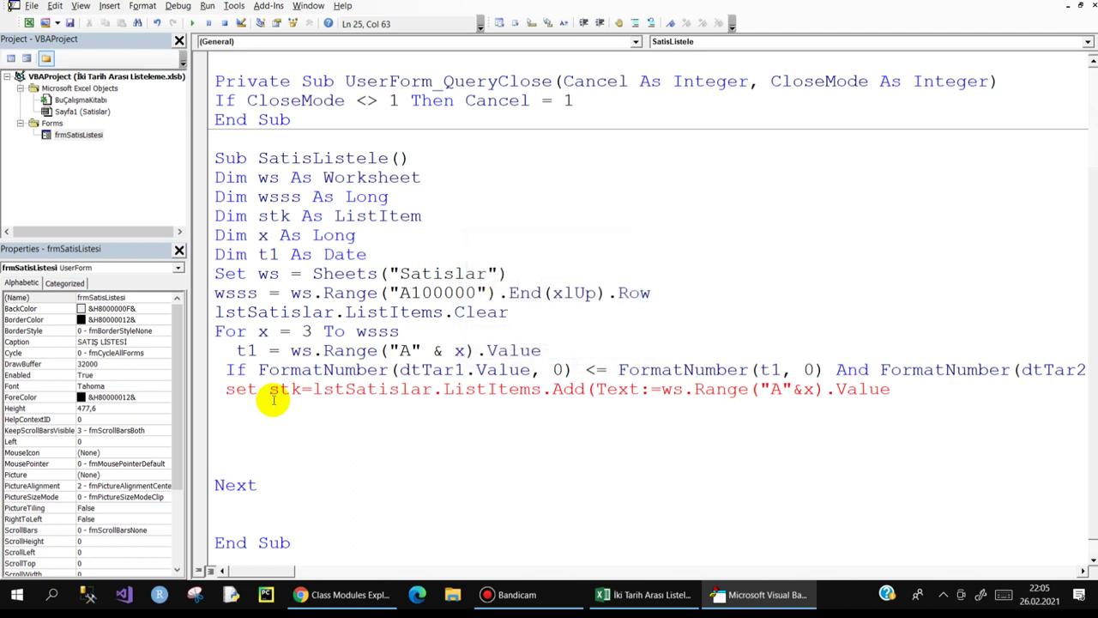
pyautogui.write(')')
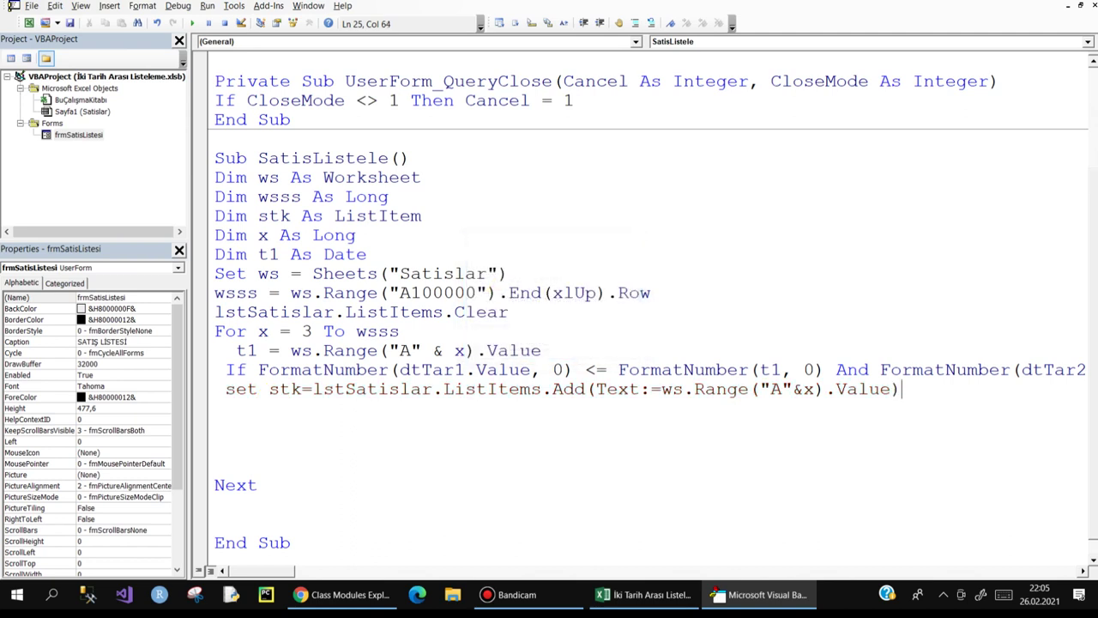
pyautogui.press('Return')
pyautogui.write('stk')
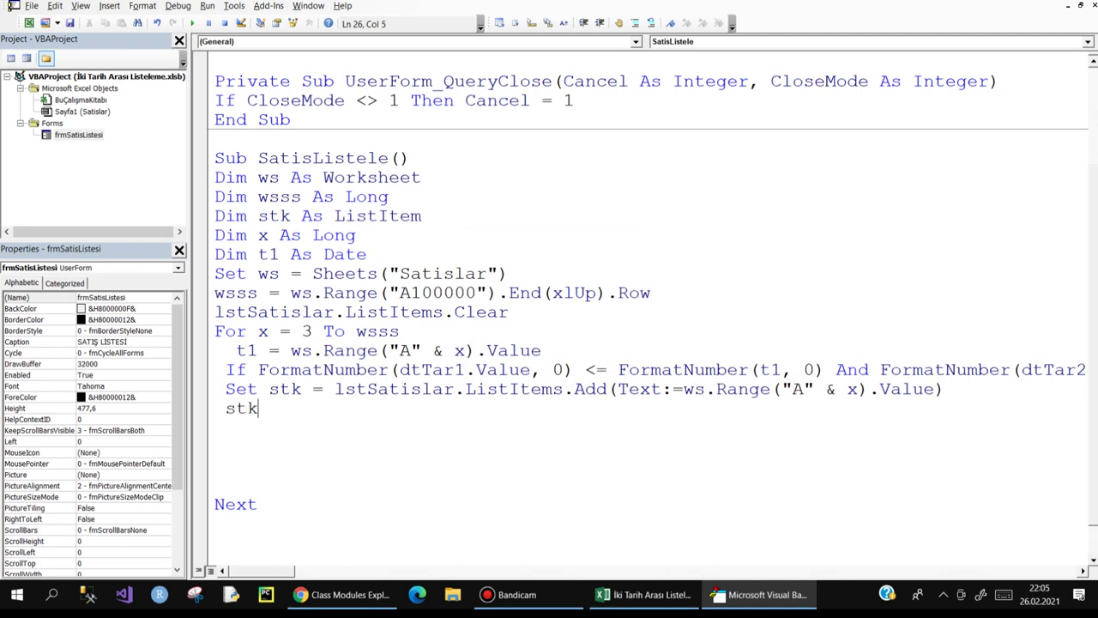
# - Set stk.SubItems(1) to the column B value by reusing the copied Range expression
pyautogui.write('.su')
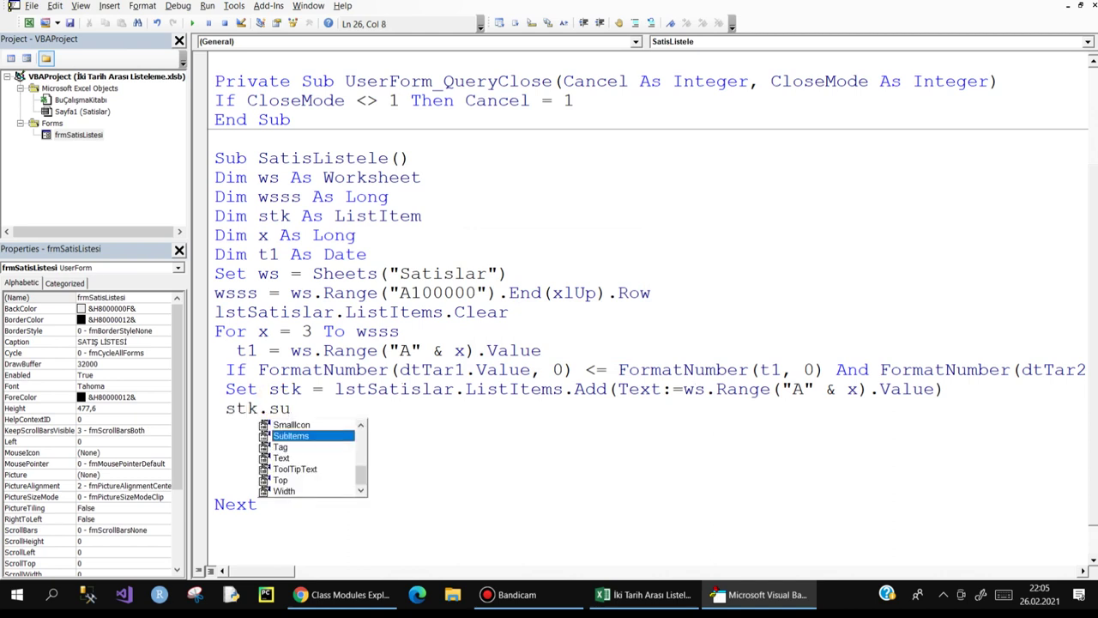
pyautogui.write('(1)')
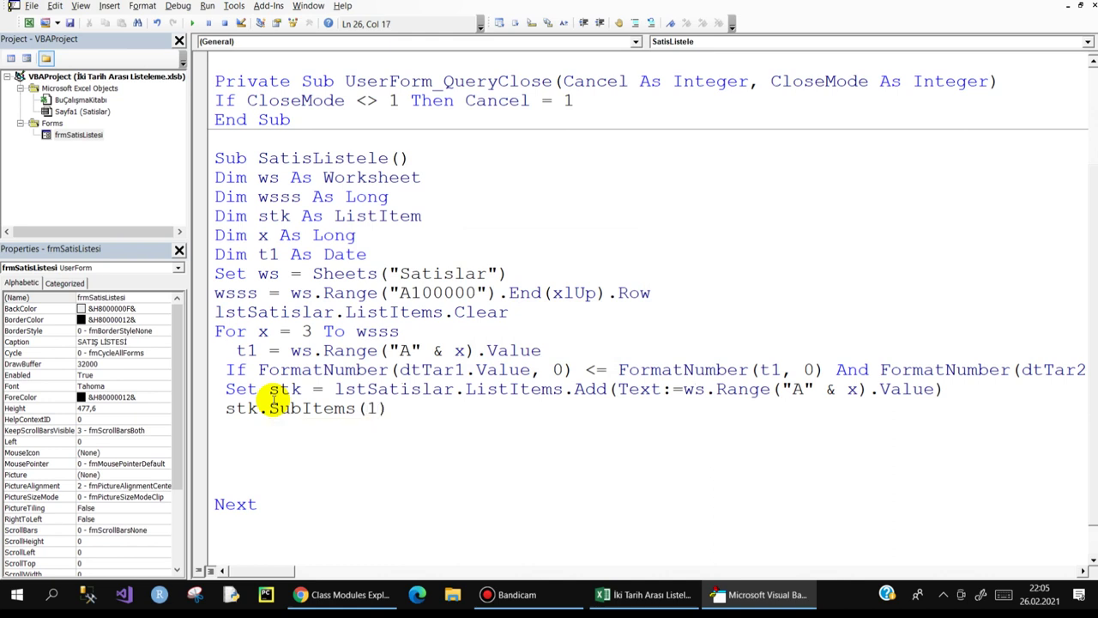
pyautogui.write('=')
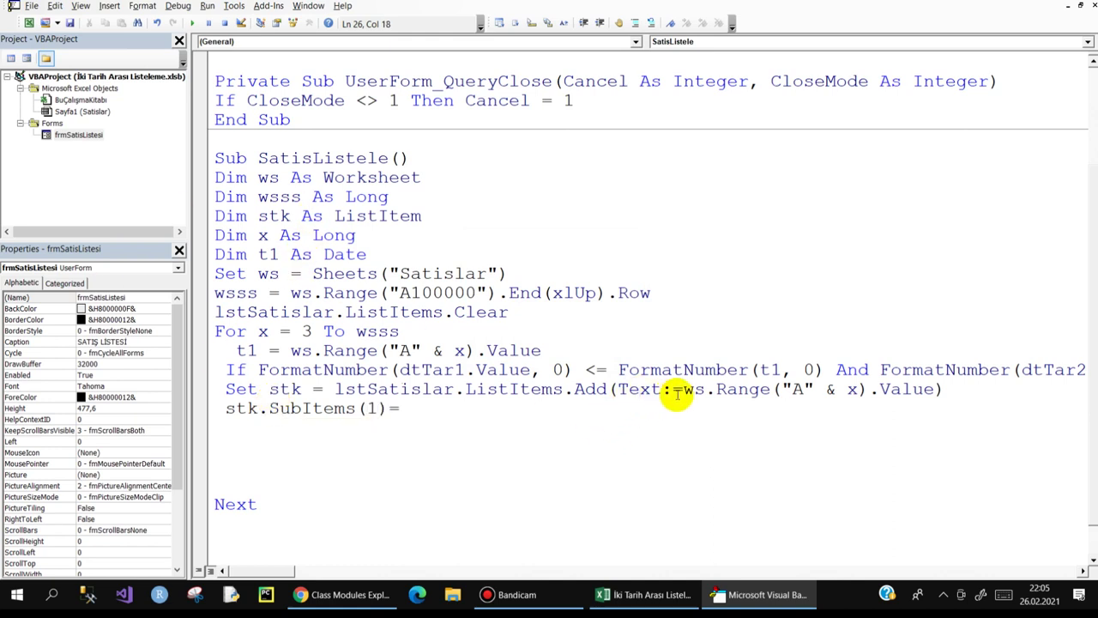
pyautogui.click(687, 393)
pyautogui.click(537, 341)
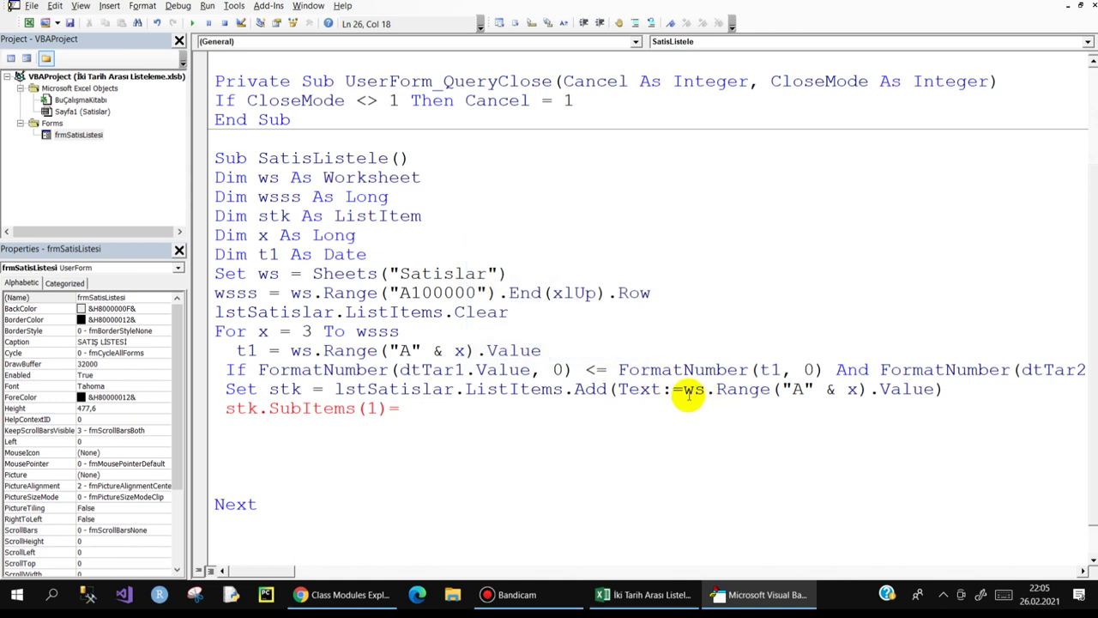
pyautogui.moveTo(684, 391); pyautogui.dragTo(934, 391)
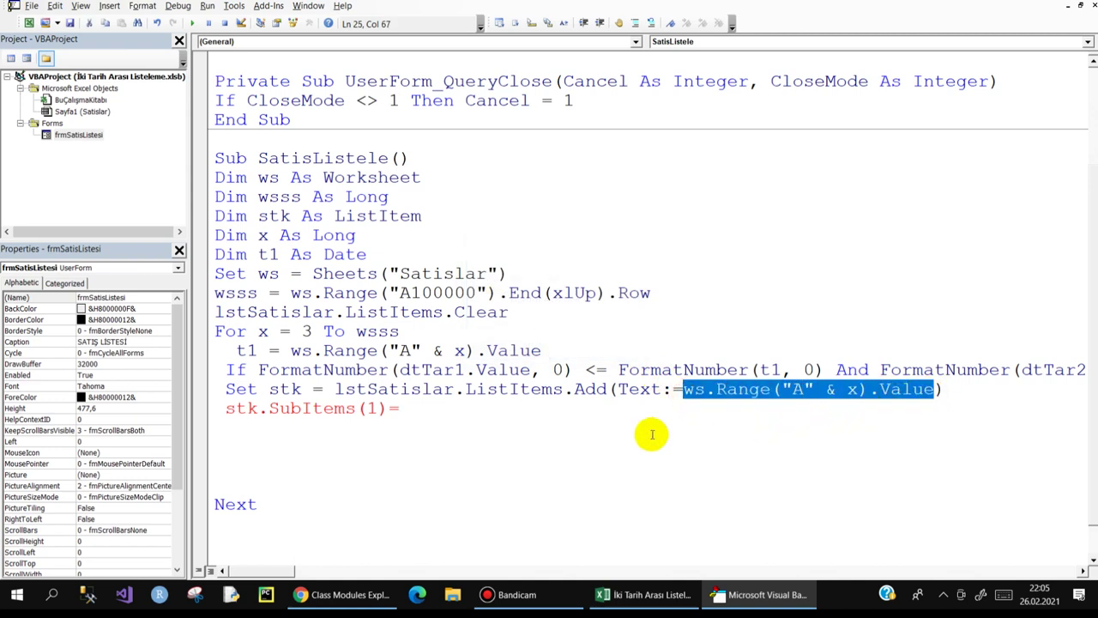
pyautogui.hotkey('ctrl', 'c')
pyautogui.click(416, 408)
pyautogui.hotkey('ctrl', 'v')
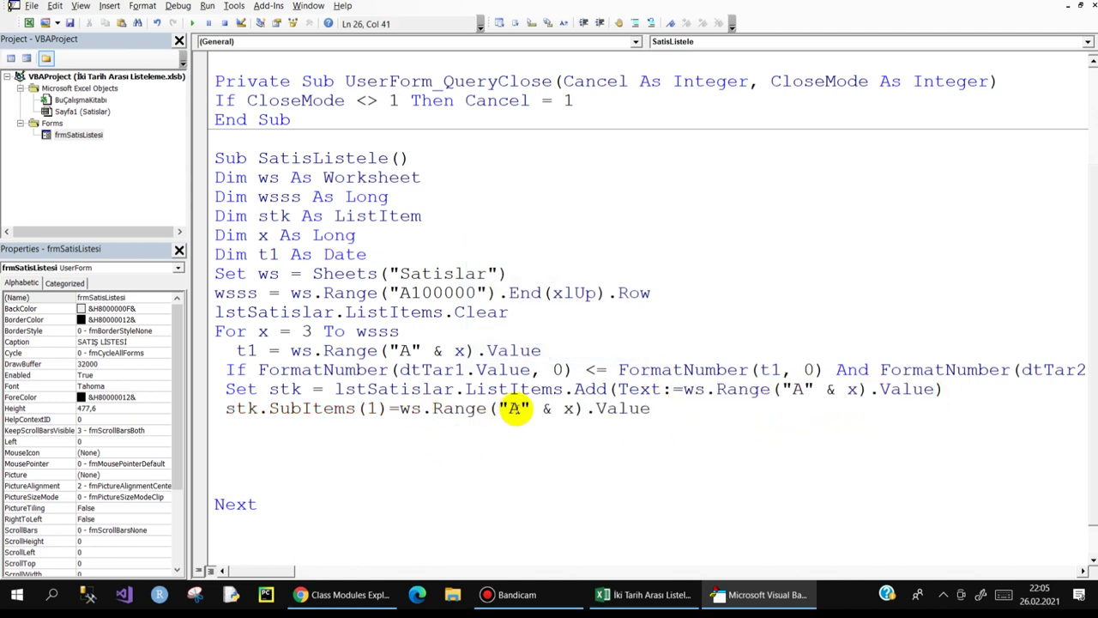
pyautogui.doubleClick(513, 409)
pyautogui.write('B')
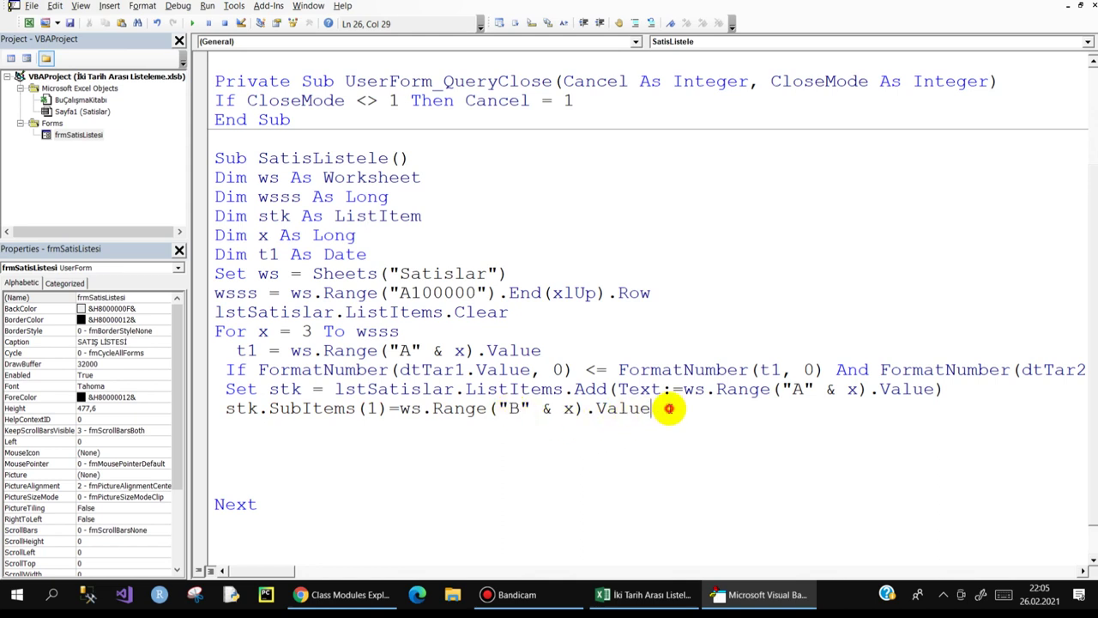
# - Duplicate the SubItems(1) line into several copies, then glance at the Excel sheet
pyautogui.click(667, 409)
pyautogui.press('Return')
pyautogui.hotkey('shift', 'Up')
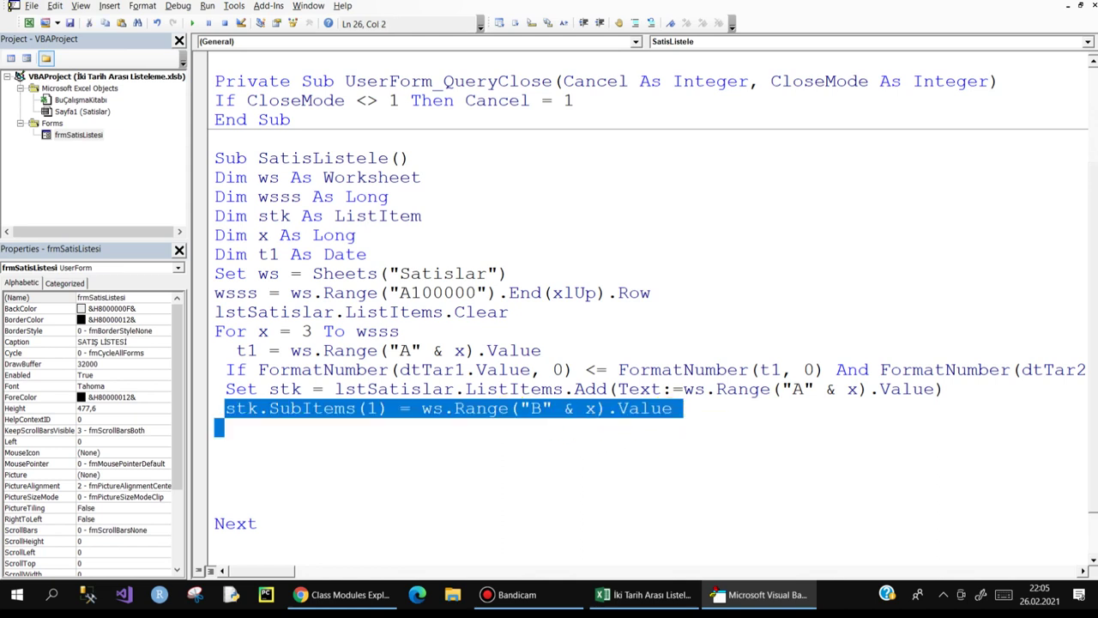
pyautogui.hotkey('ctrl', 'c')
pyautogui.hotkey('ctrl', 'v')
pyautogui.hotkey('ctrl', 'v')
pyautogui.hotkey('ctrl', 'v')
pyautogui.hotkey('ctrl', 'v')
pyautogui.hotkey('ctrl', 'v')
pyautogui.hotkey('ctrl', 'v')
pyautogui.hotkey('ctrl', 'v')
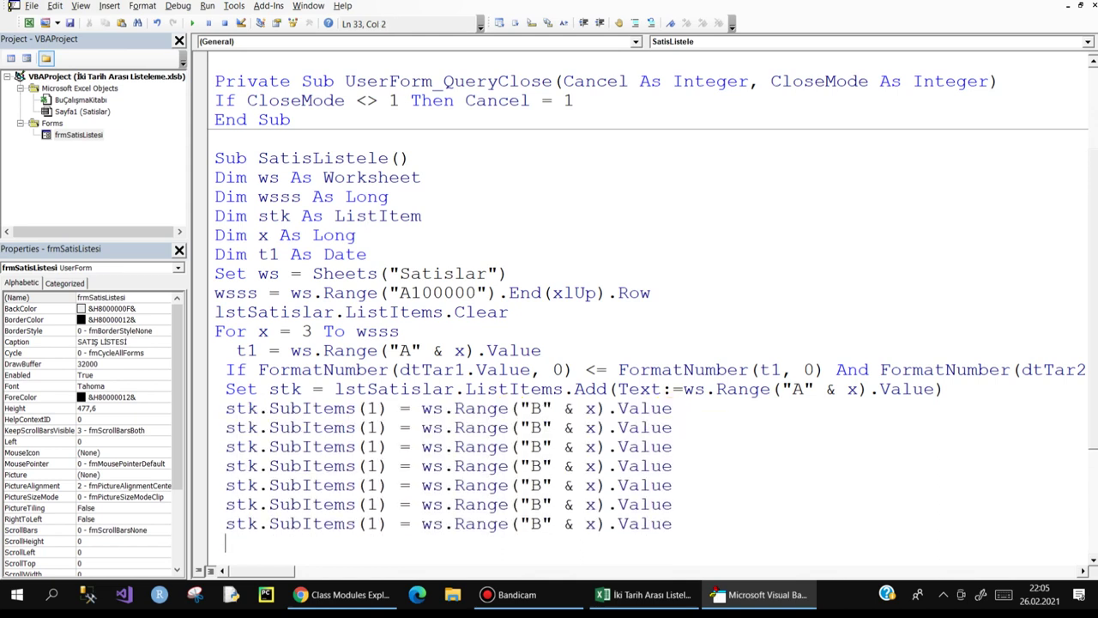
pyautogui.click(643, 595)
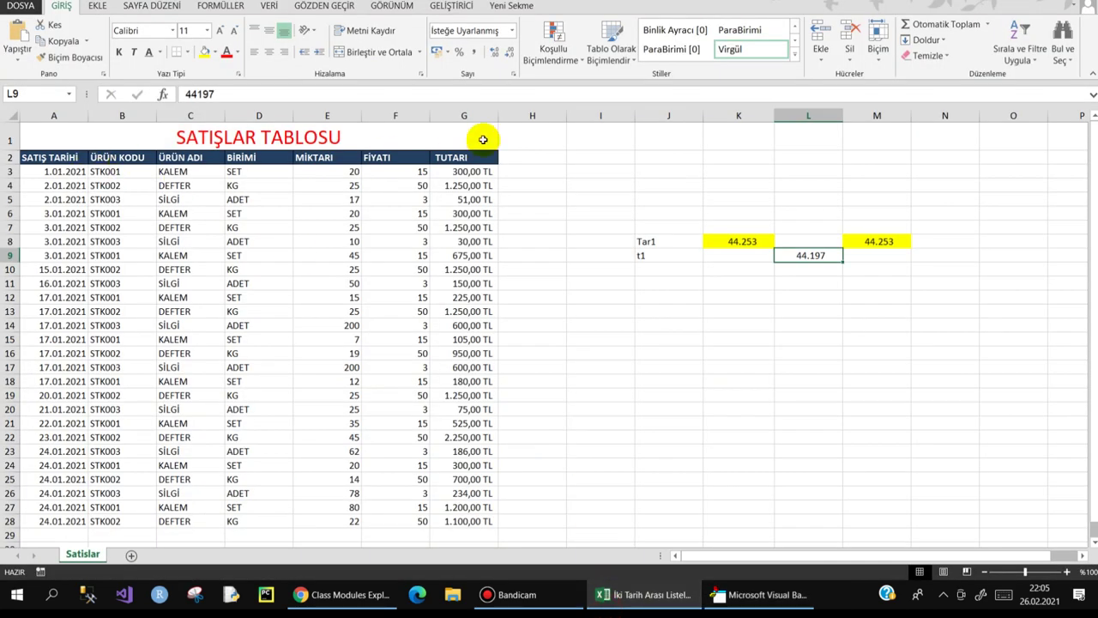
pyautogui.click(738, 595)
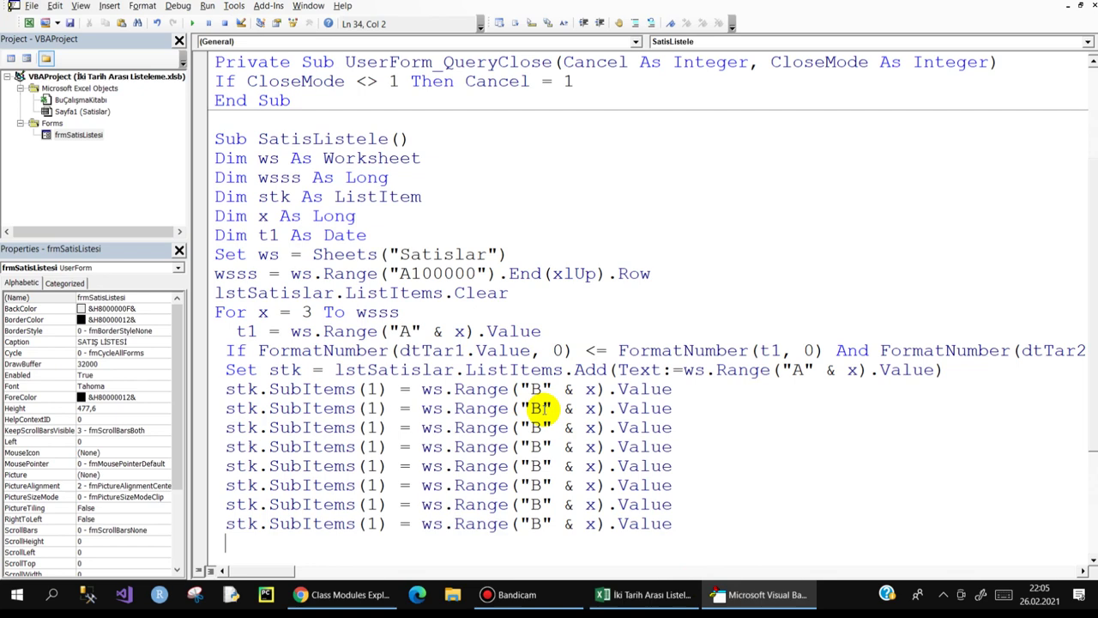
# - Change the copied lines' columns to C, D, E, F and G and delete the two surplus lines
pyautogui.doubleClick(534, 408)
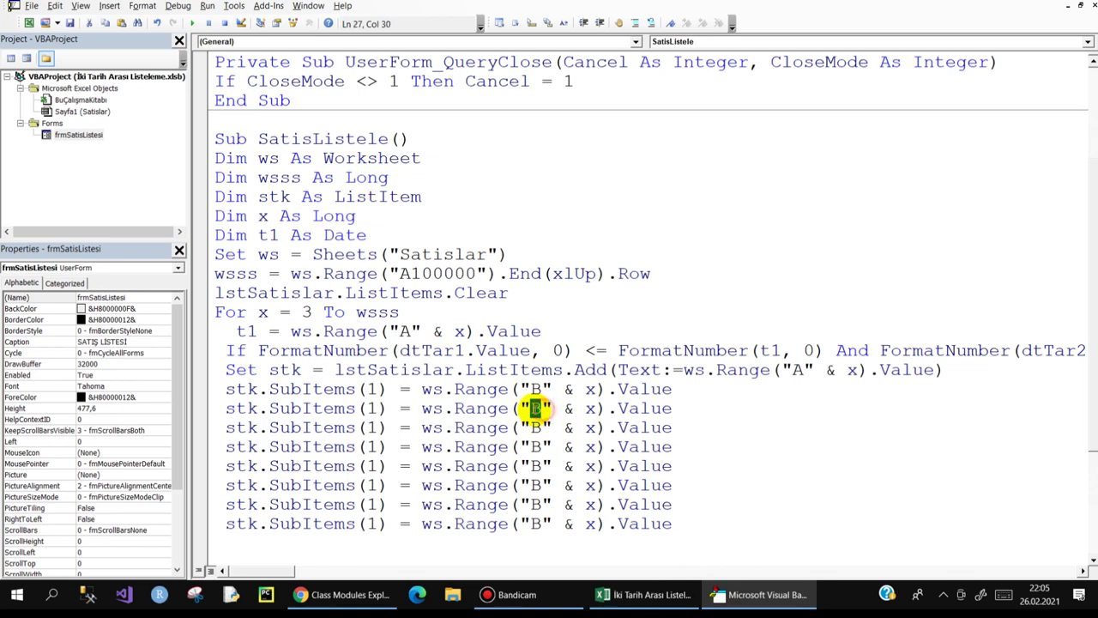
pyautogui.write('C')
pyautogui.doubleClick(534, 428)
pyautogui.write('D')
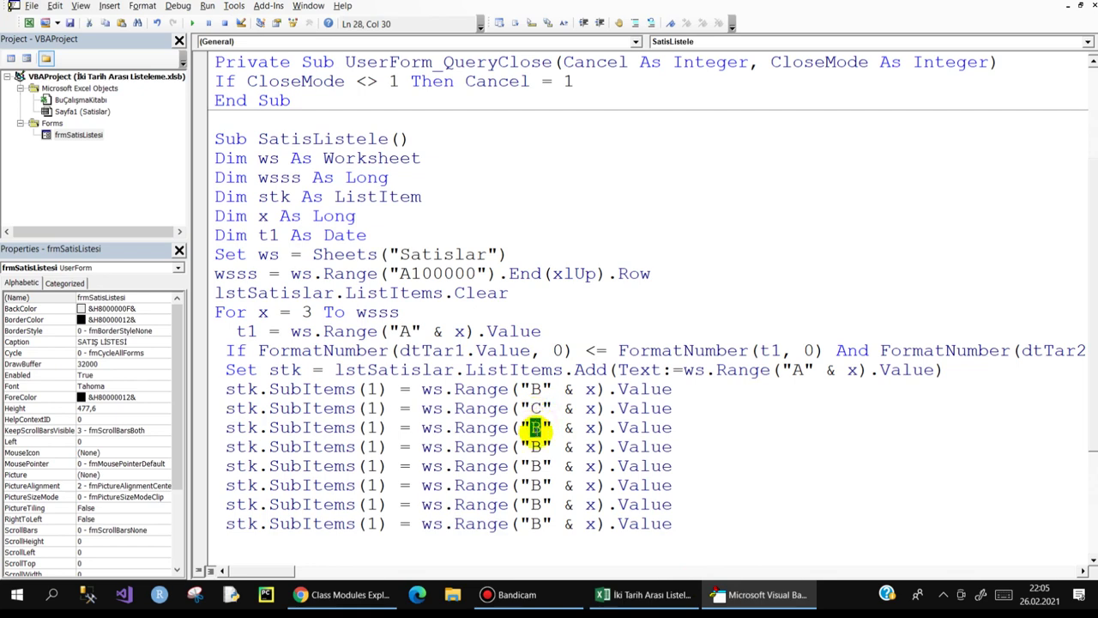
pyautogui.click(539, 445)
pyautogui.press('BackSpace')
pyautogui.write('E')
pyautogui.doubleClick(535, 464)
pyautogui.write('F')
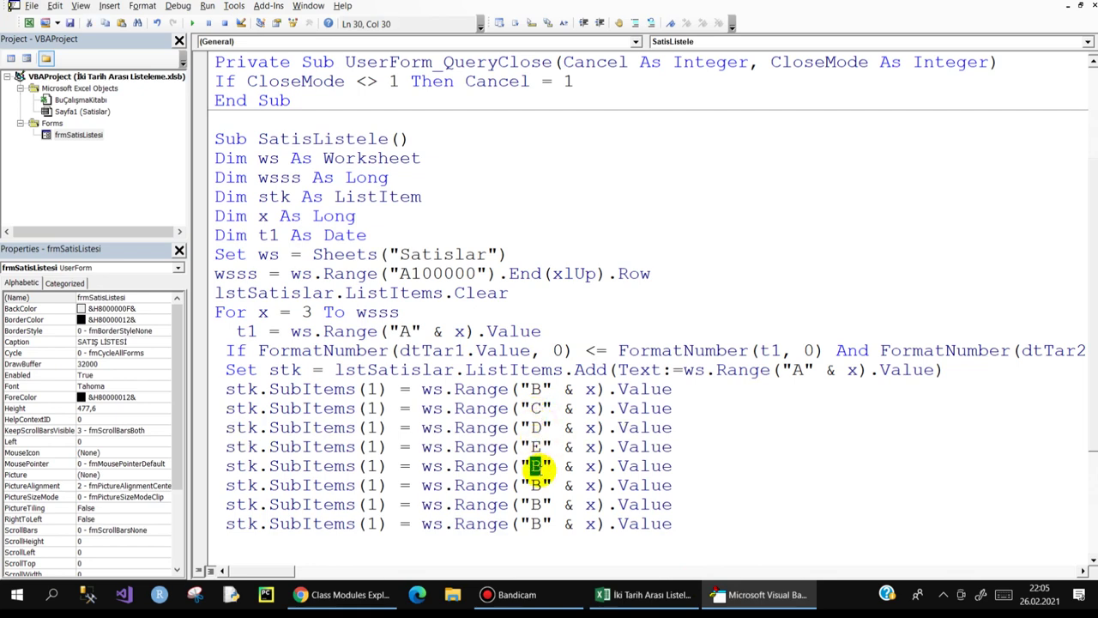
pyautogui.doubleClick(534, 485)
pyautogui.write('G')
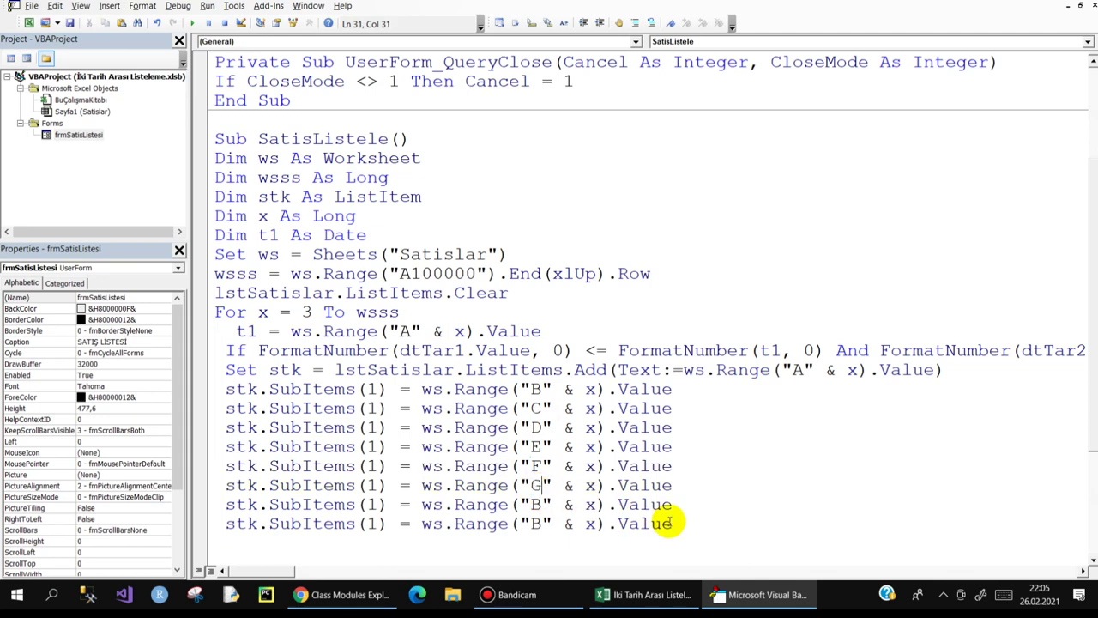
pyautogui.moveTo(684, 526); pyautogui.dragTo(412, 525)
pyautogui.moveTo(331, 523); pyautogui.dragTo(183, 513)
pyautogui.press('Delete')
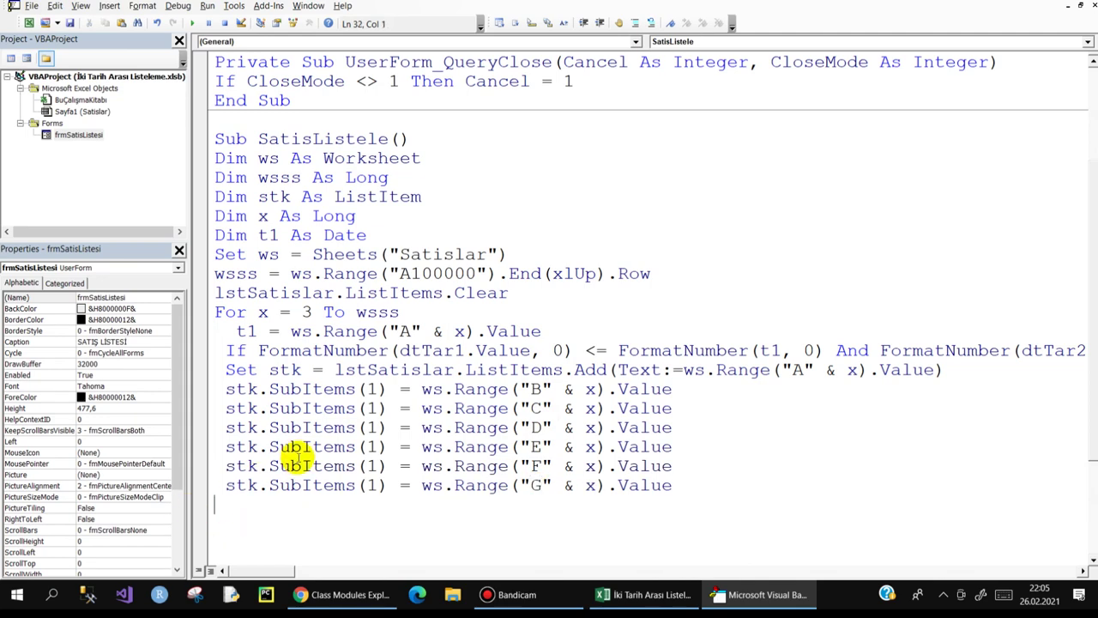
# - Renumber the SubItems indexes on those lines to 2, 3, 4, 5 and 6
pyautogui.doubleClick(372, 407)
pyautogui.write('2')
pyautogui.doubleClick(371, 428)
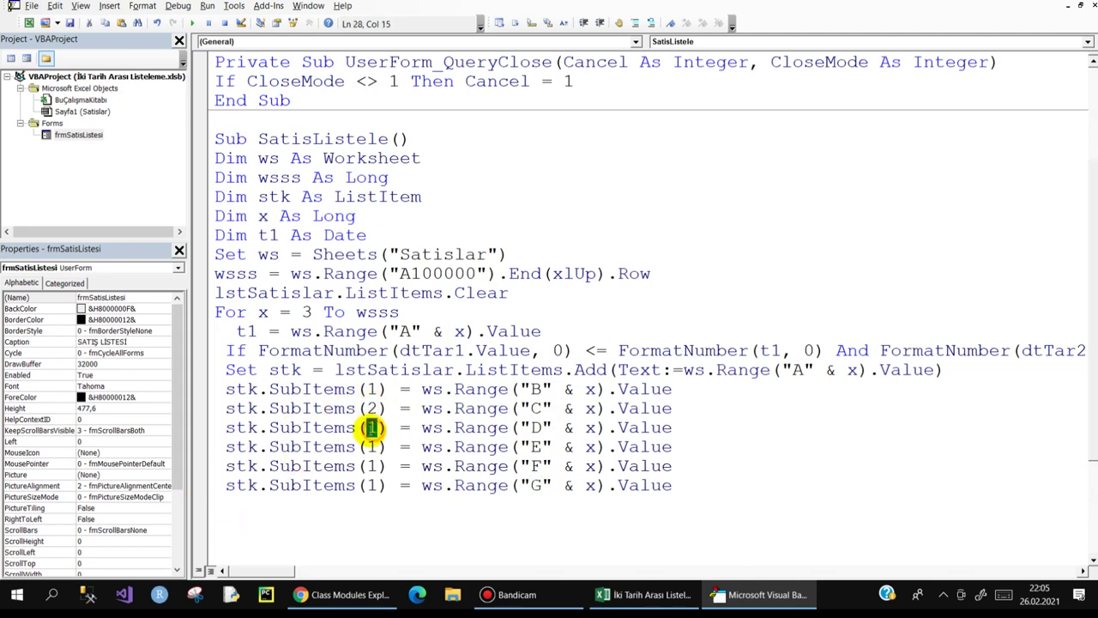
pyautogui.write('3')
pyautogui.doubleClick(372, 446)
pyautogui.write('4')
pyautogui.doubleClick(371, 465)
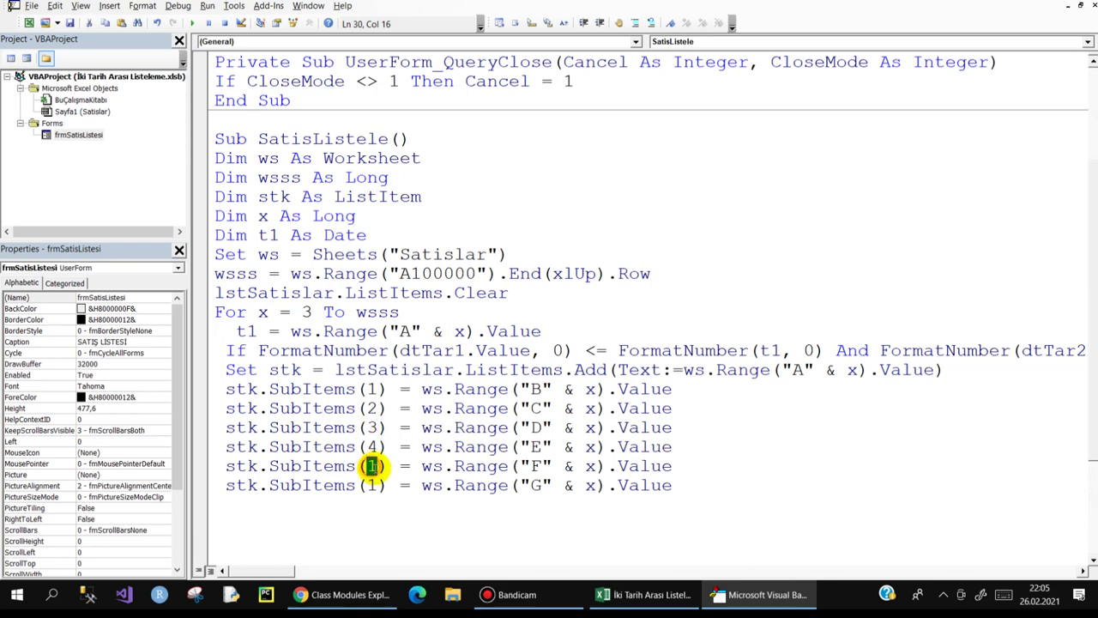
pyautogui.write('5')
pyautogui.doubleClick(372, 485)
pyautogui.write('6')
# - Indent the If line and the Set stk through SubItems(6) block nested beneath it
pyautogui.click(215, 502)
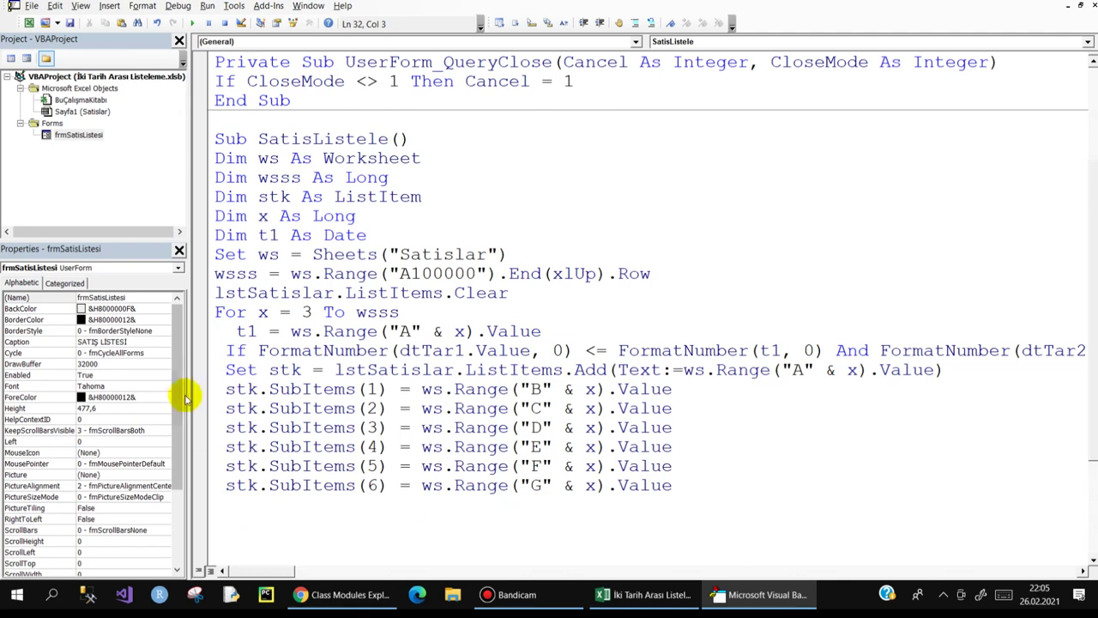
pyautogui.moveTo(206, 378); pyautogui.dragTo(208, 485)
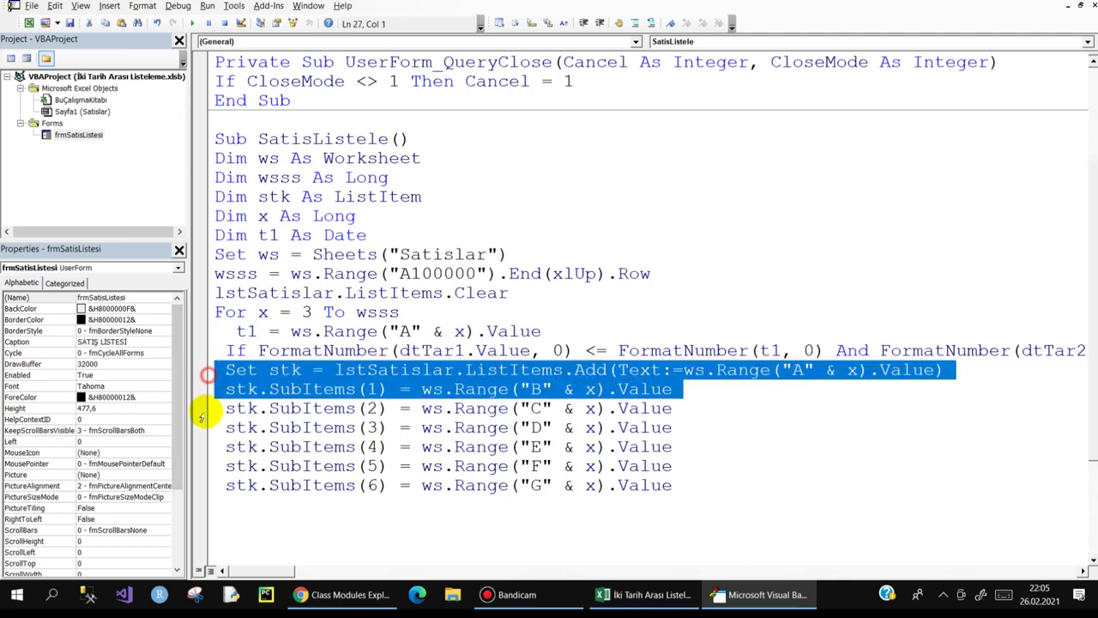
pyautogui.press('Tab')
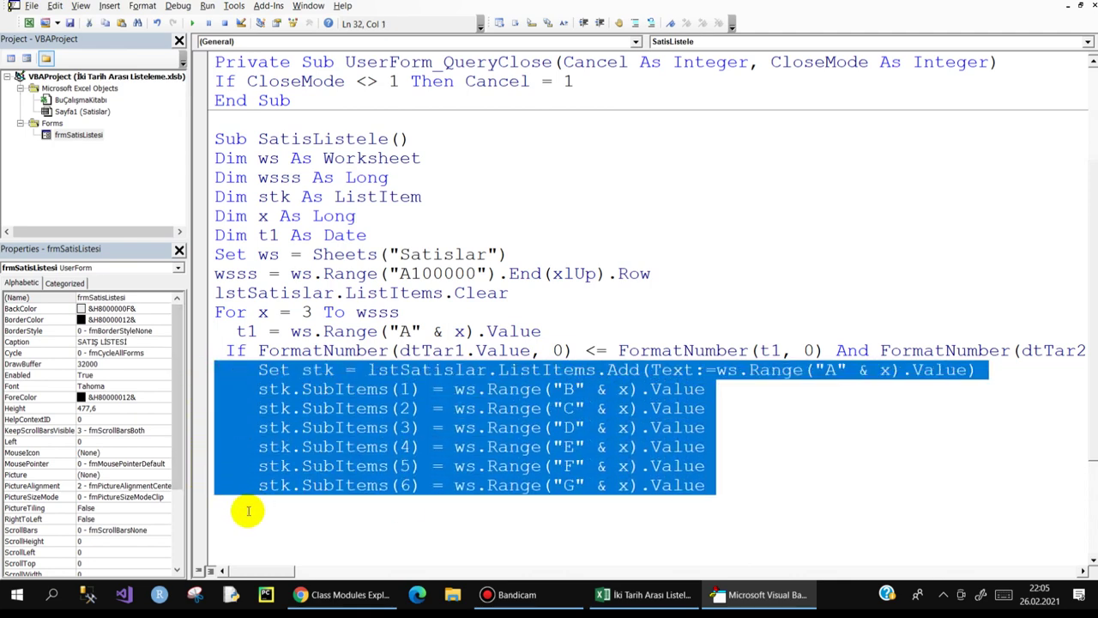
pyautogui.click(238, 506)
pyautogui.click(208, 352)
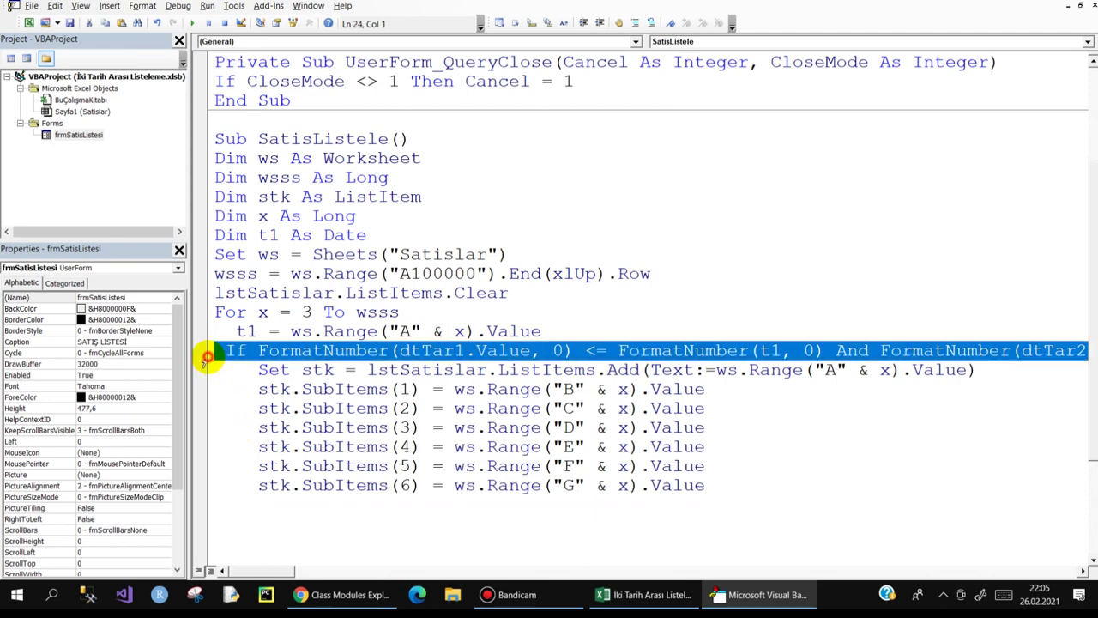
pyautogui.press('Tab')
pyautogui.moveTo(257, 370); pyautogui.dragTo(726, 490)
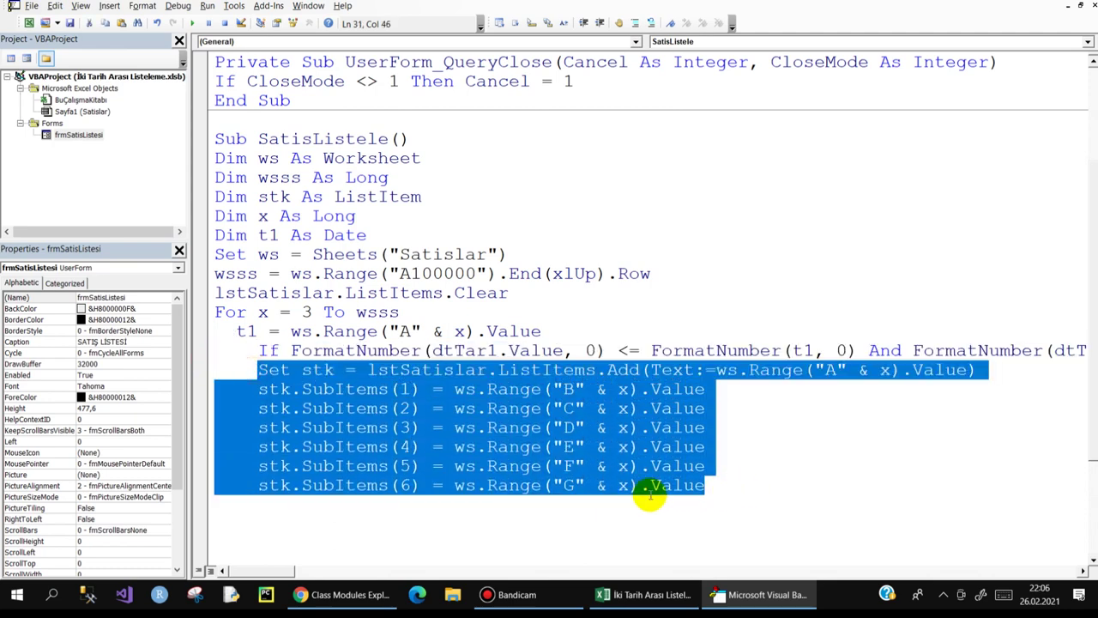
pyautogui.press('Tab')
# - Close the block with End If and check the Satislar columns in the workbook
pyautogui.click(272, 506)
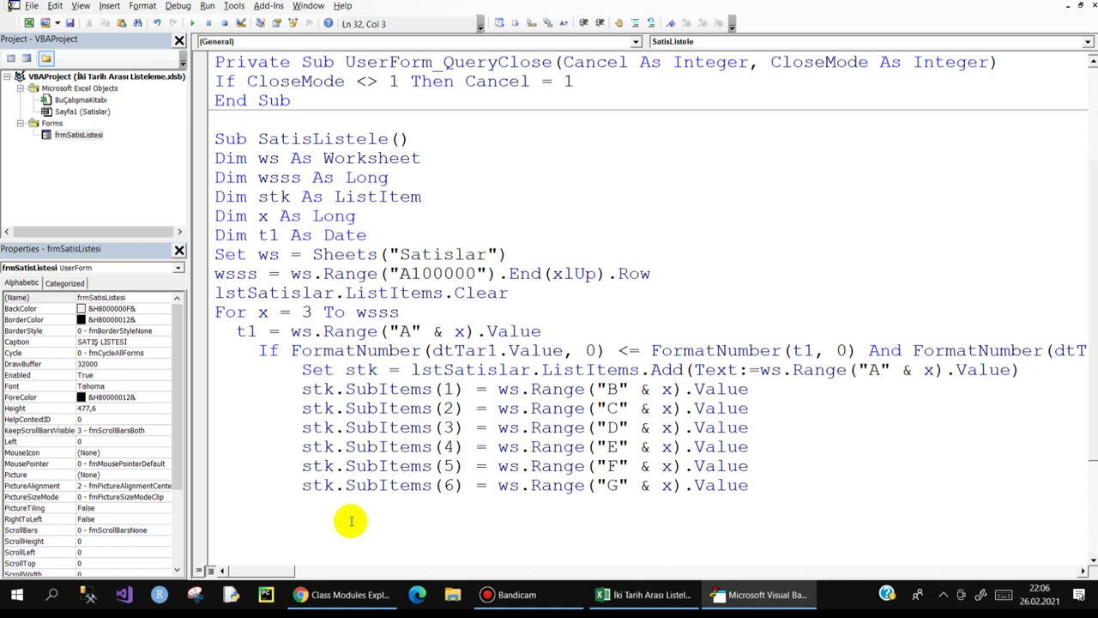
pyautogui.write('END IF')
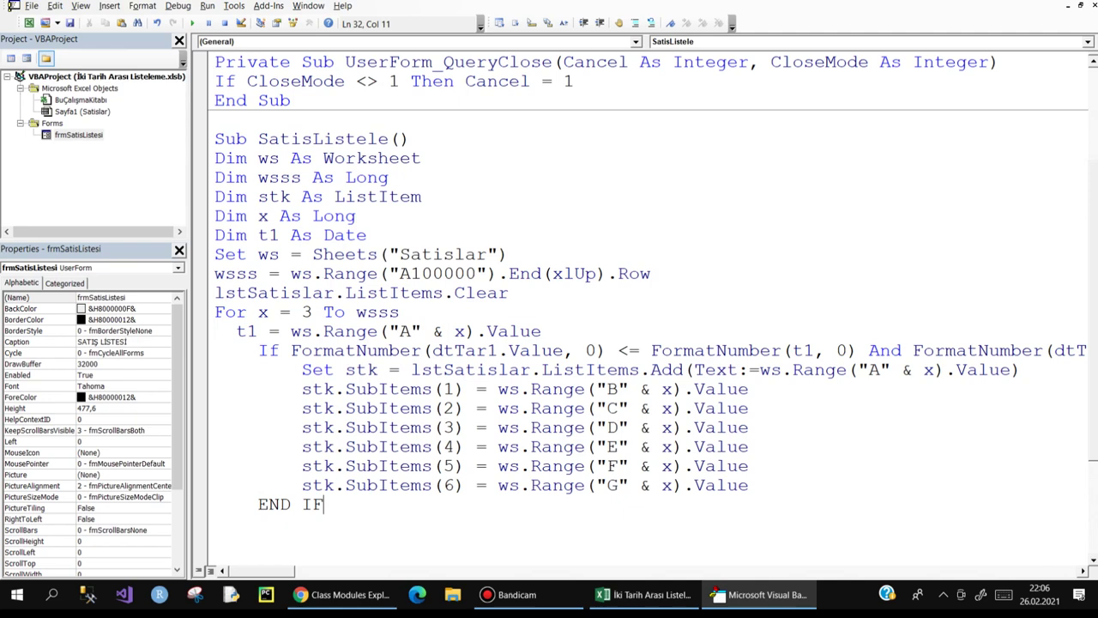
pyautogui.press('Return')
pyautogui.click(631, 594)
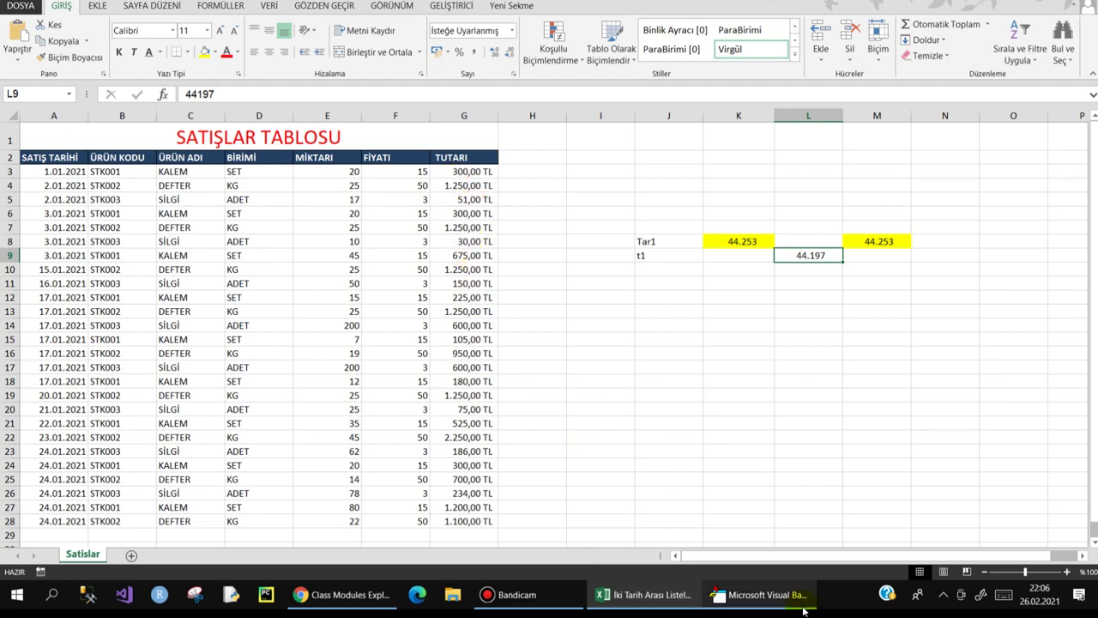
pyautogui.click(739, 592)
pyautogui.scroll(-1, 438, 353)
# - Delete the blank lines so Next directly follows End If, then open the frmSatisListesi design
pyautogui.scroll(-2, 429, 353)
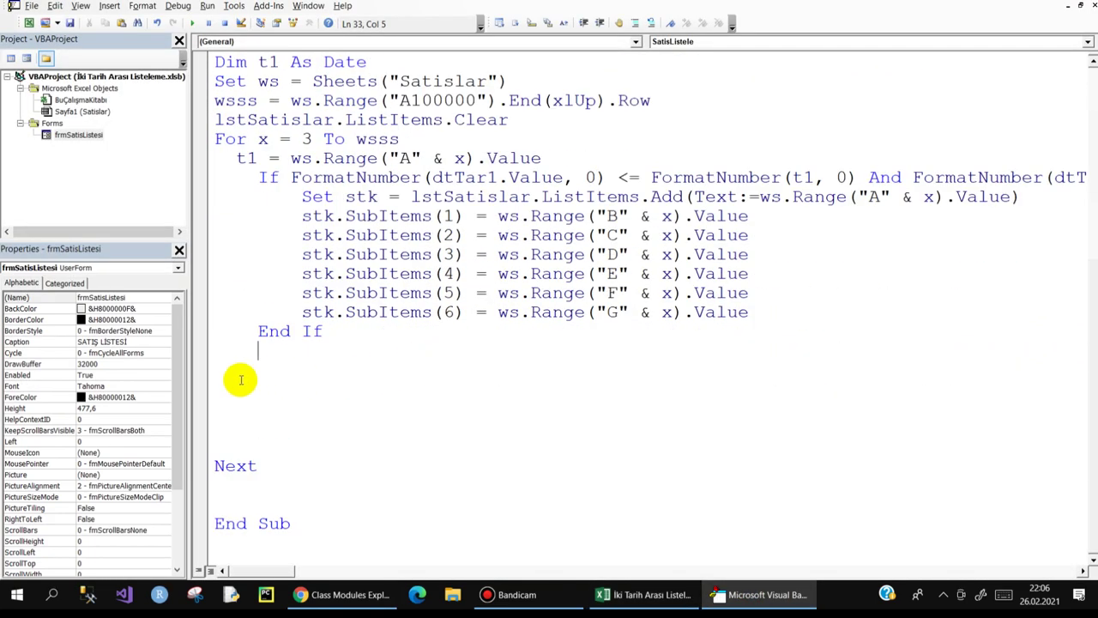
pyautogui.moveTo(214, 350); pyautogui.dragTo(214, 429)
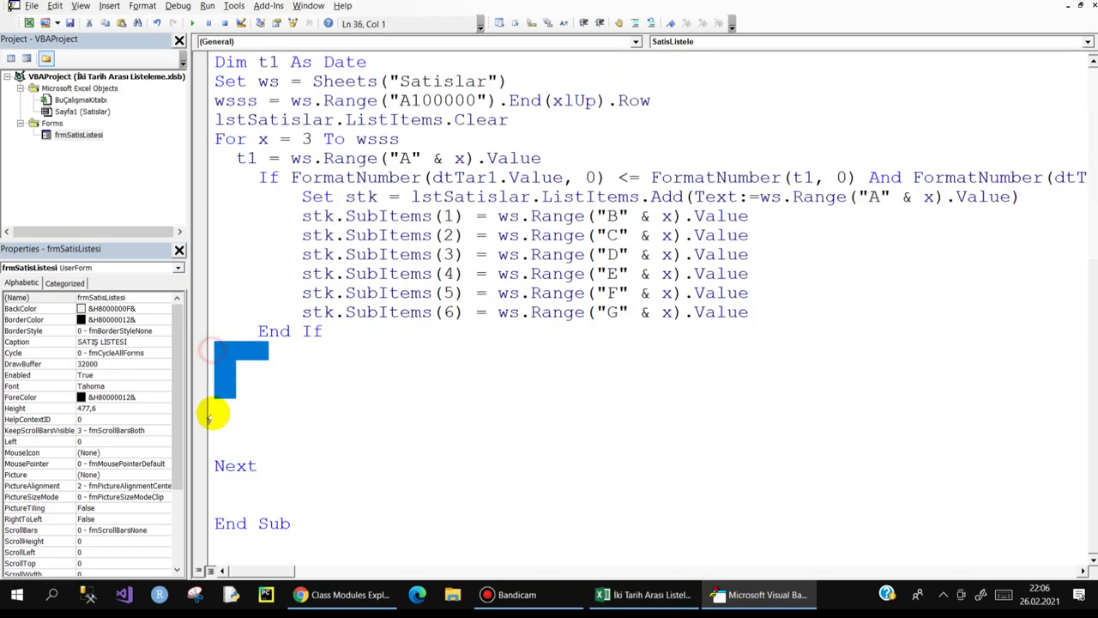
pyautogui.press('Delete')
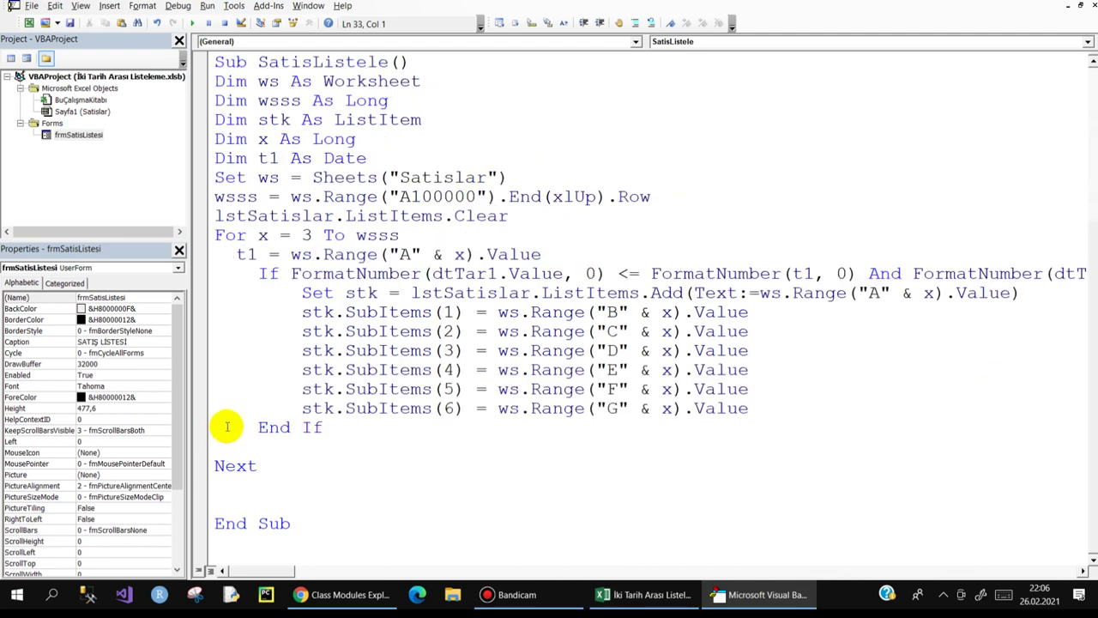
pyautogui.doubleClick(79, 135)
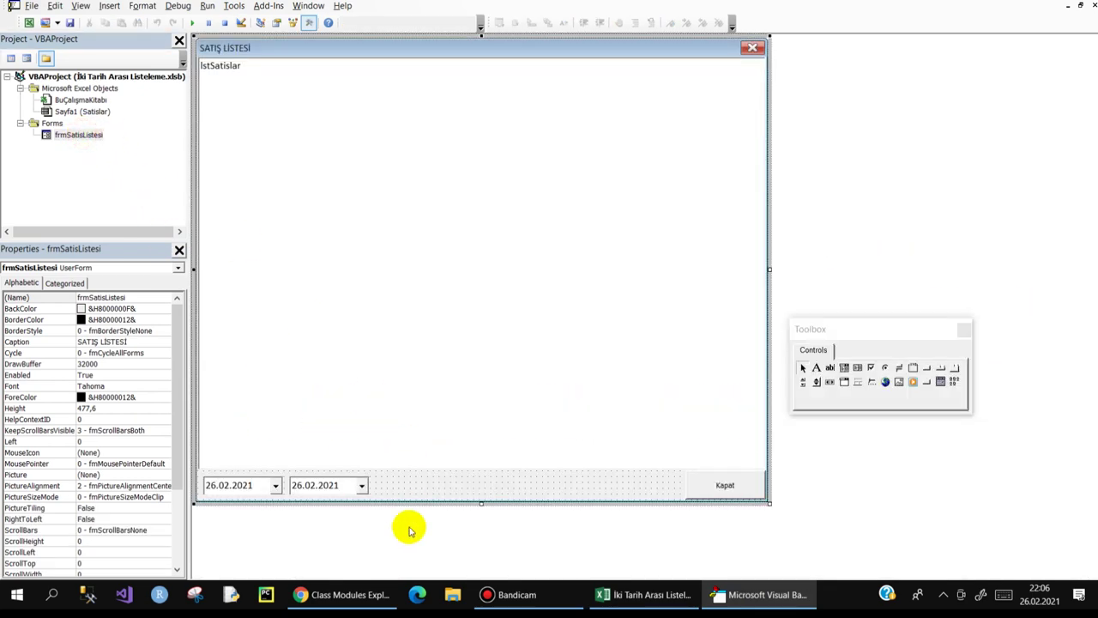
# - Confirm the two DTPickers are named dtTar1 and dtTar2, then view the form's code with F7
pyautogui.click(225, 485)
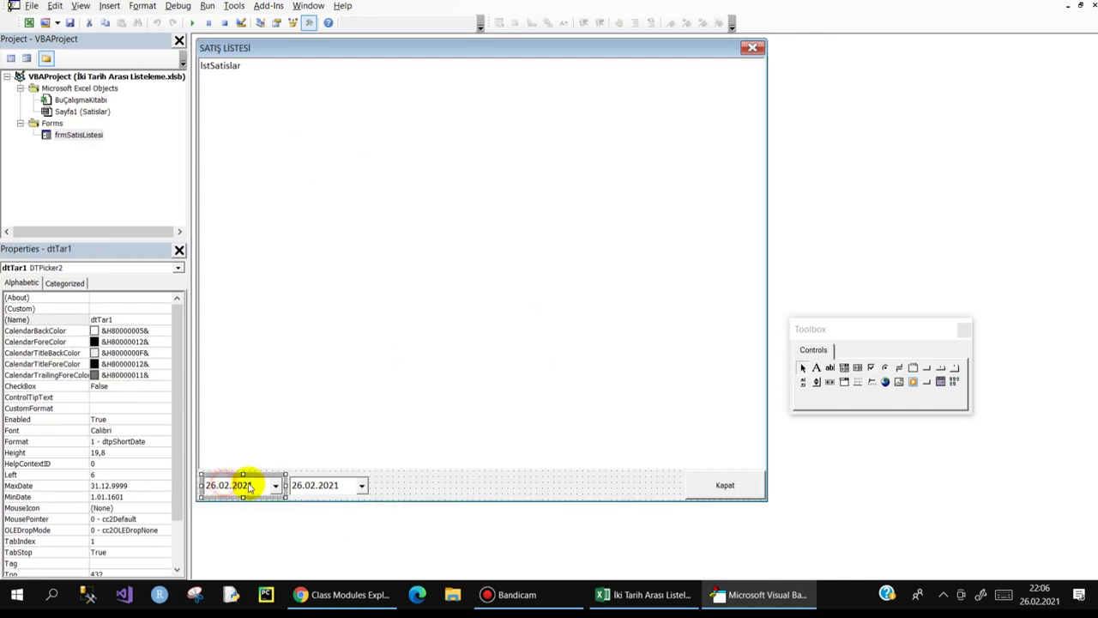
pyautogui.click(314, 486)
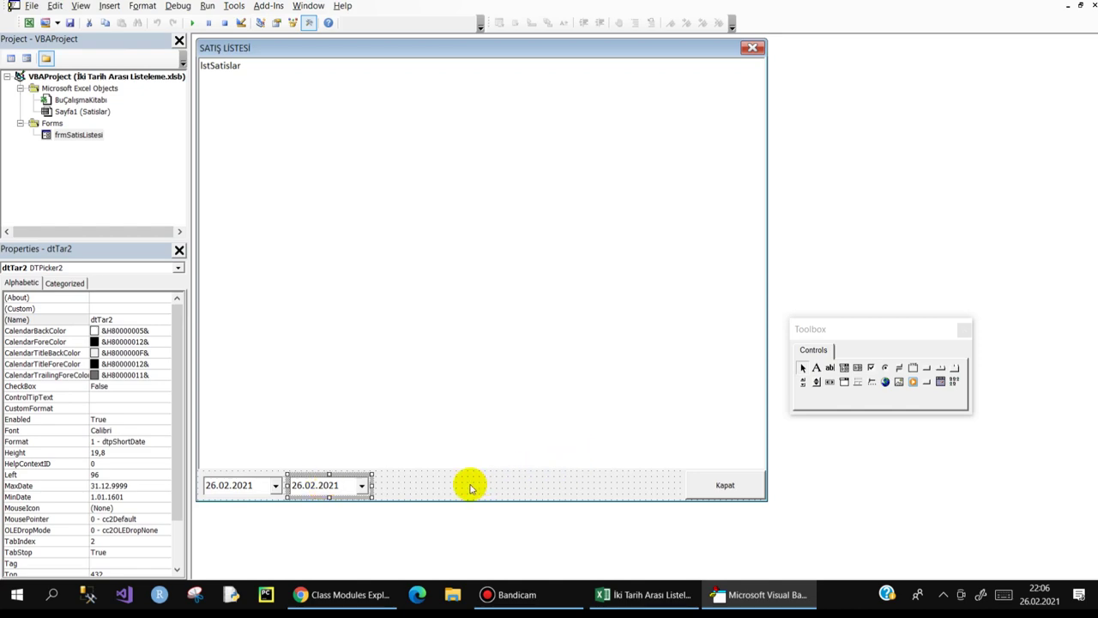
pyautogui.press('F7')
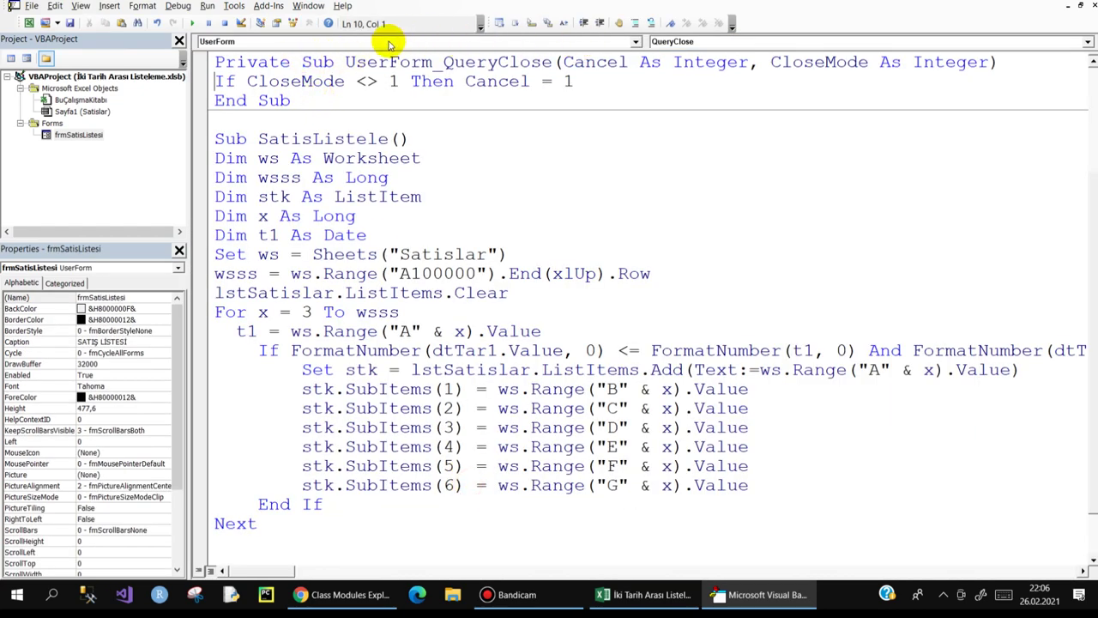
# - Add a UserForm_Activate procedure that sets dtTar2.Value to today's Date
pyautogui.moveTo(440, 62); pyautogui.dragTo(339, 61)
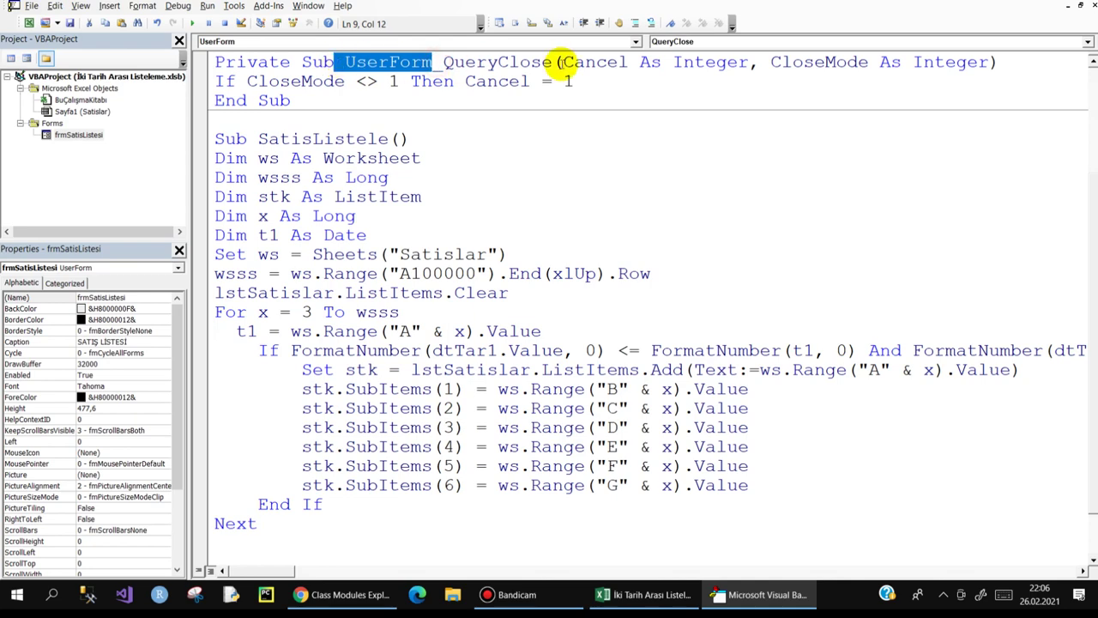
pyautogui.click(729, 41)
pyautogui.scroll(1, 725, 86)
pyautogui.scroll(1, 723, 81)
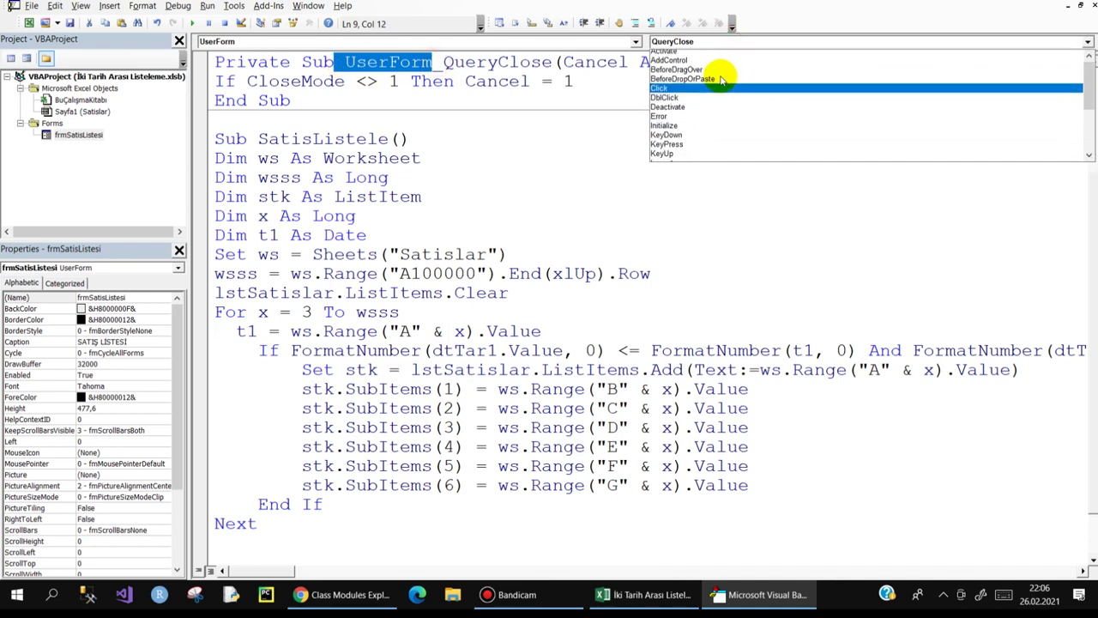
pyautogui.scroll(2, 720, 78)
pyautogui.click(673, 55)
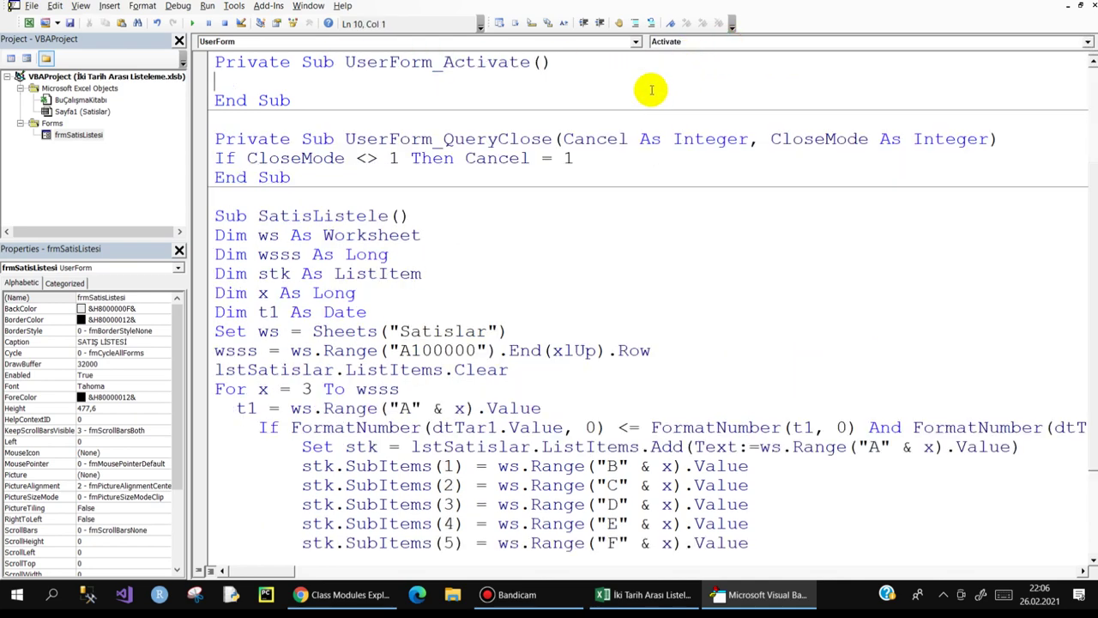
pyautogui.write('DTTA')
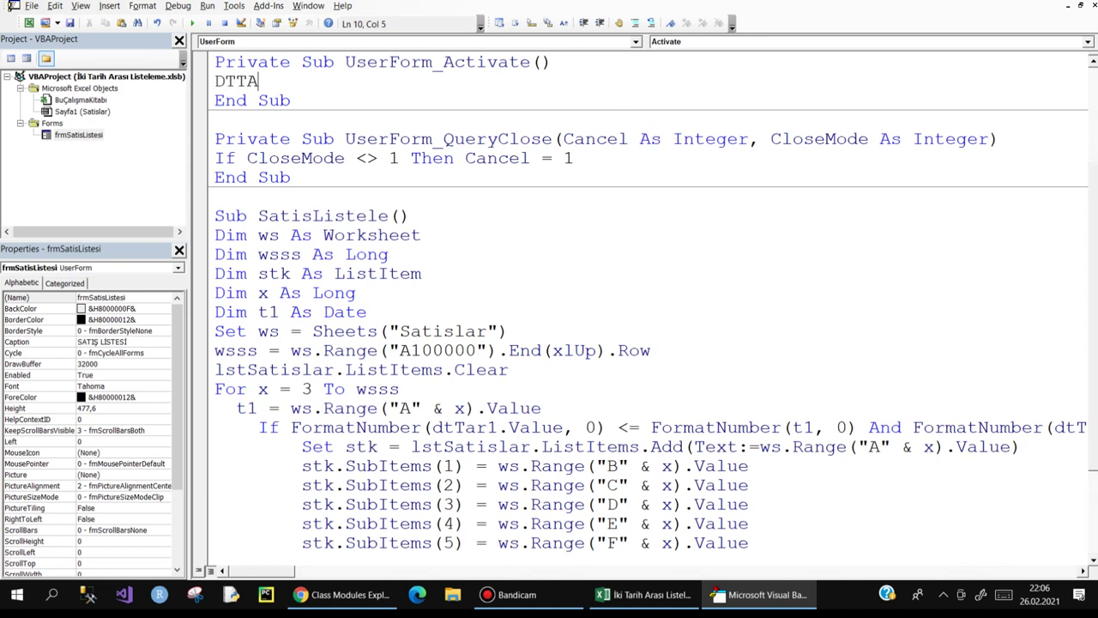
pyautogui.hotkey('ctrl', 'space')
pyautogui.press('Down')
pyautogui.write('.V')
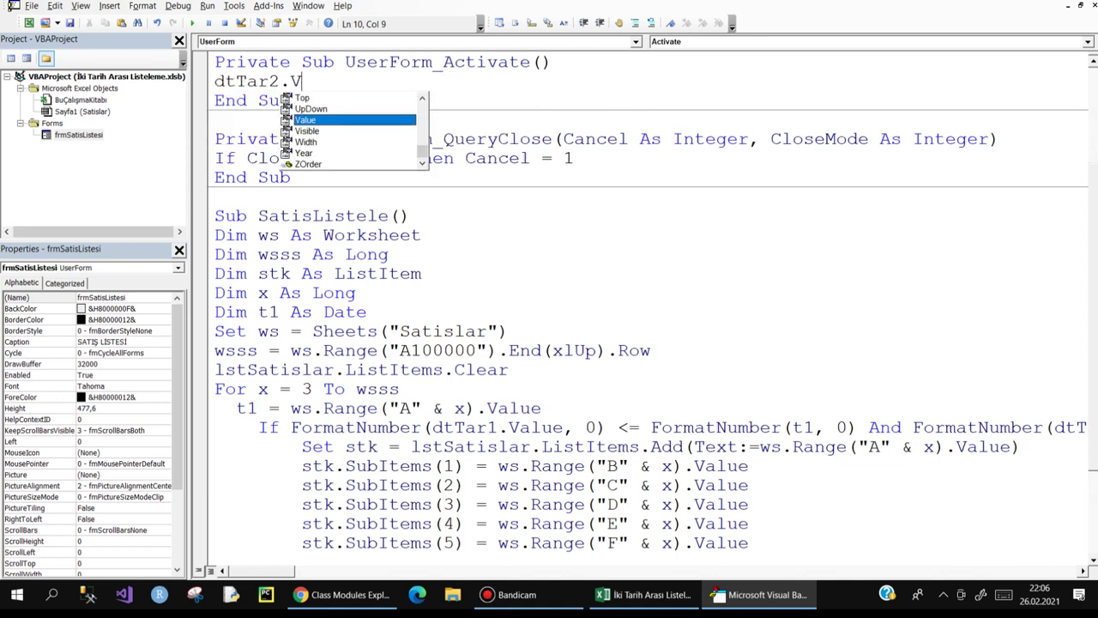
pyautogui.write('alue=DATE')
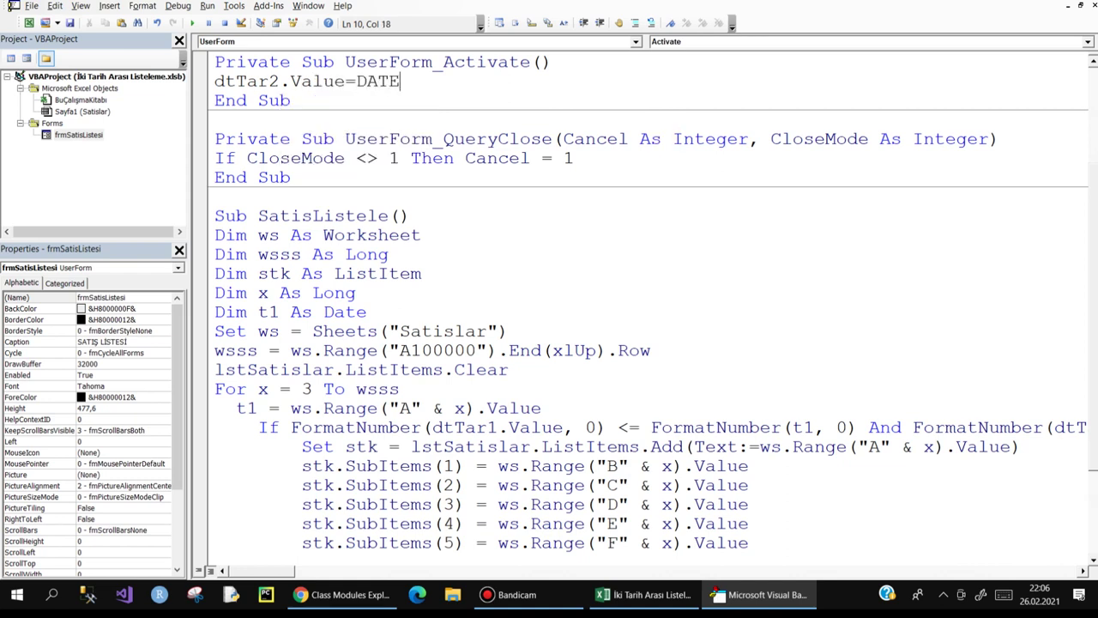
pyautogui.press('Return')
pyautogui.write('DTTAR1')
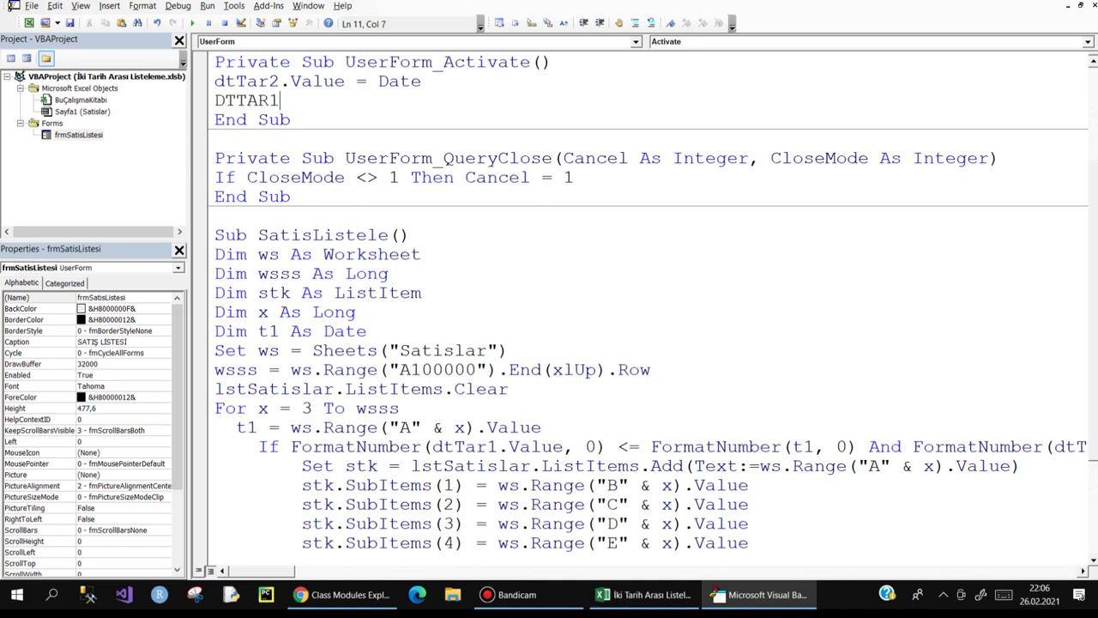
# - Set dtTar1 to Date - 30, test-run and close the form, then return to the Satislar sheet
pyautogui.write('dtTar1.V')
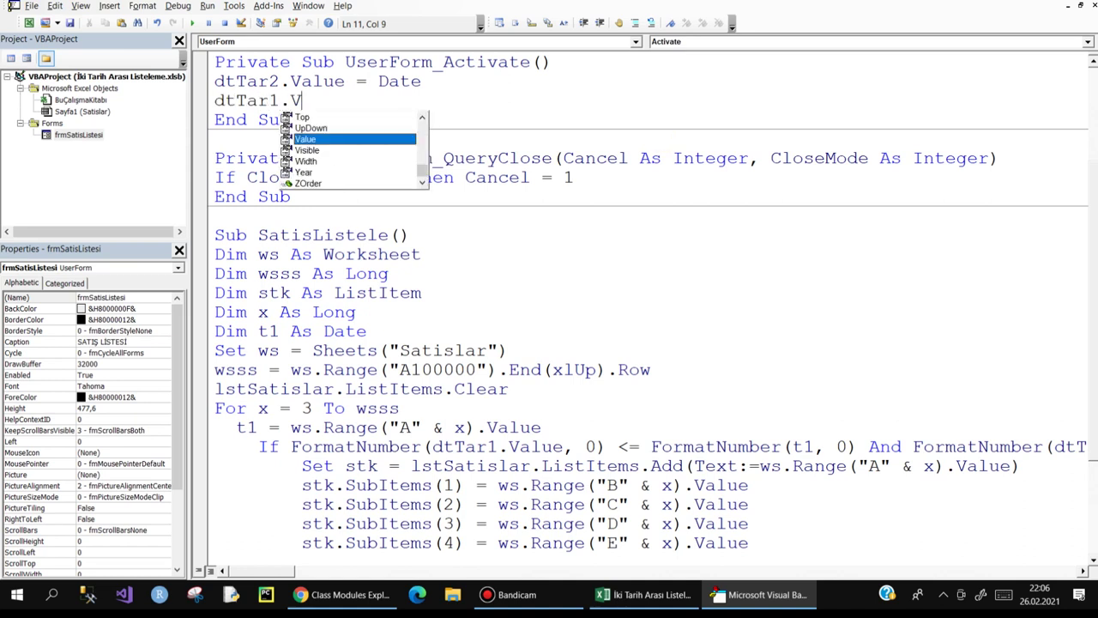
pyautogui.write('alue=DATE')
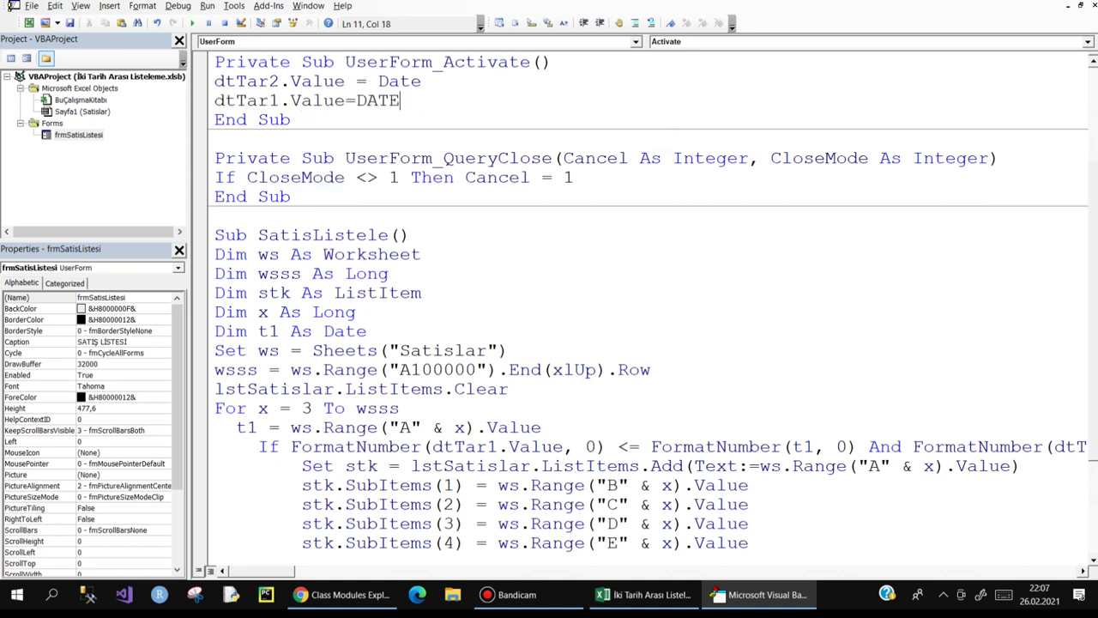
pyautogui.write('30')
pyautogui.press('Return')
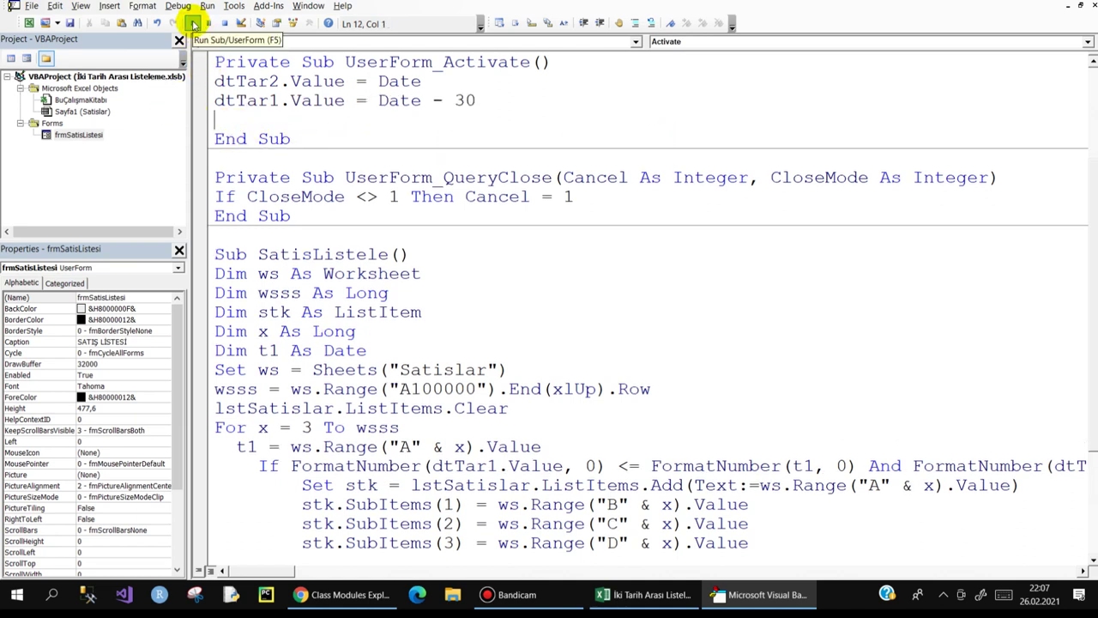
pyautogui.click(194, 23)
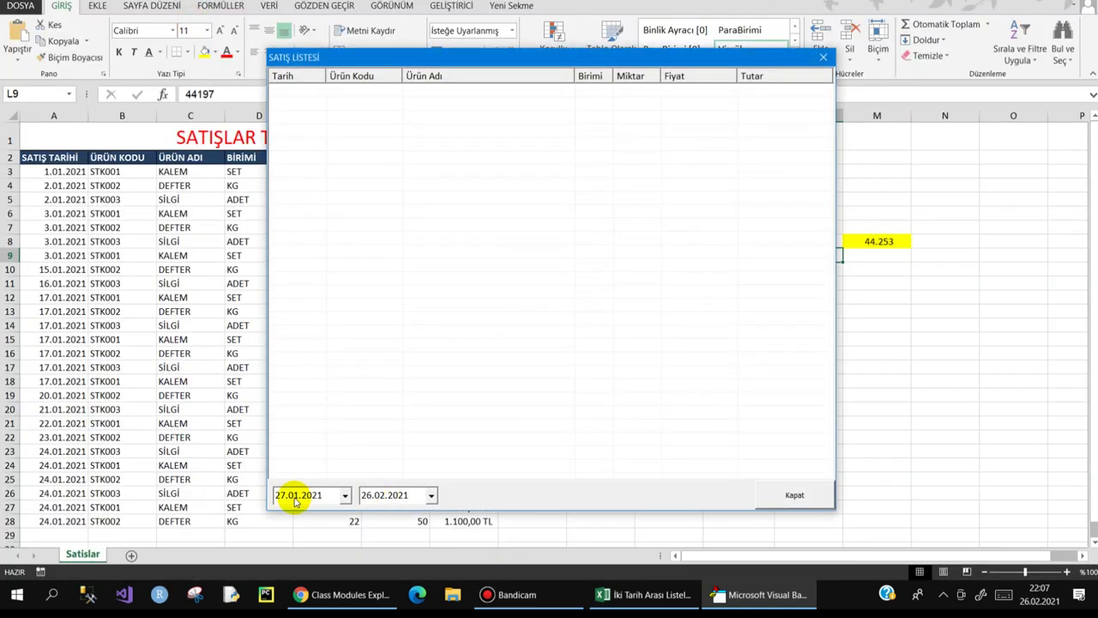
pyautogui.click(796, 496)
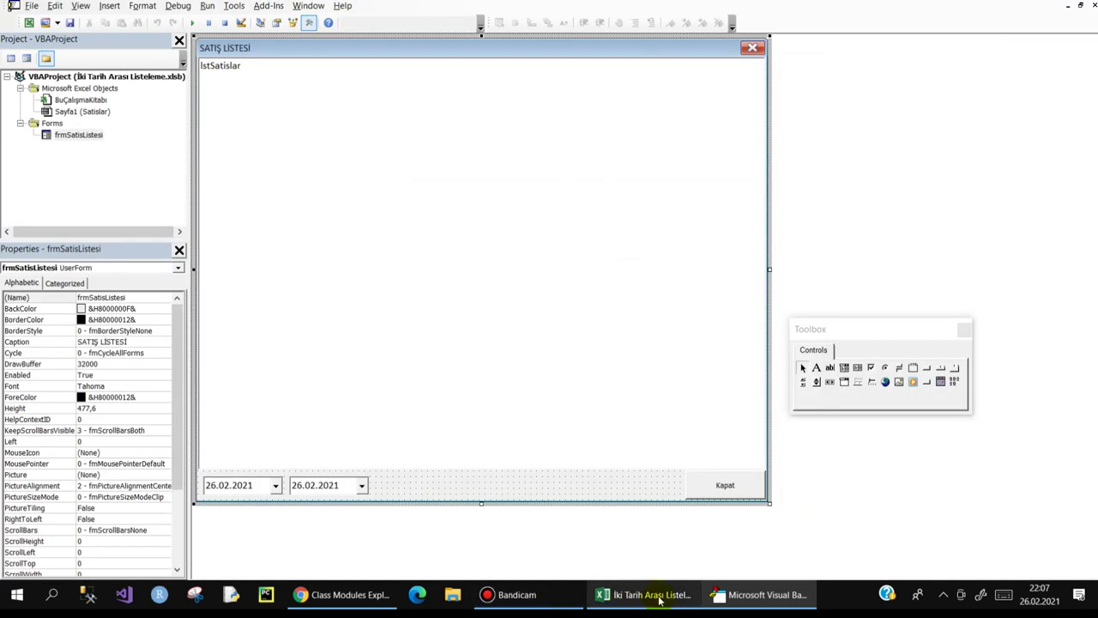
pyautogui.click(659, 600)
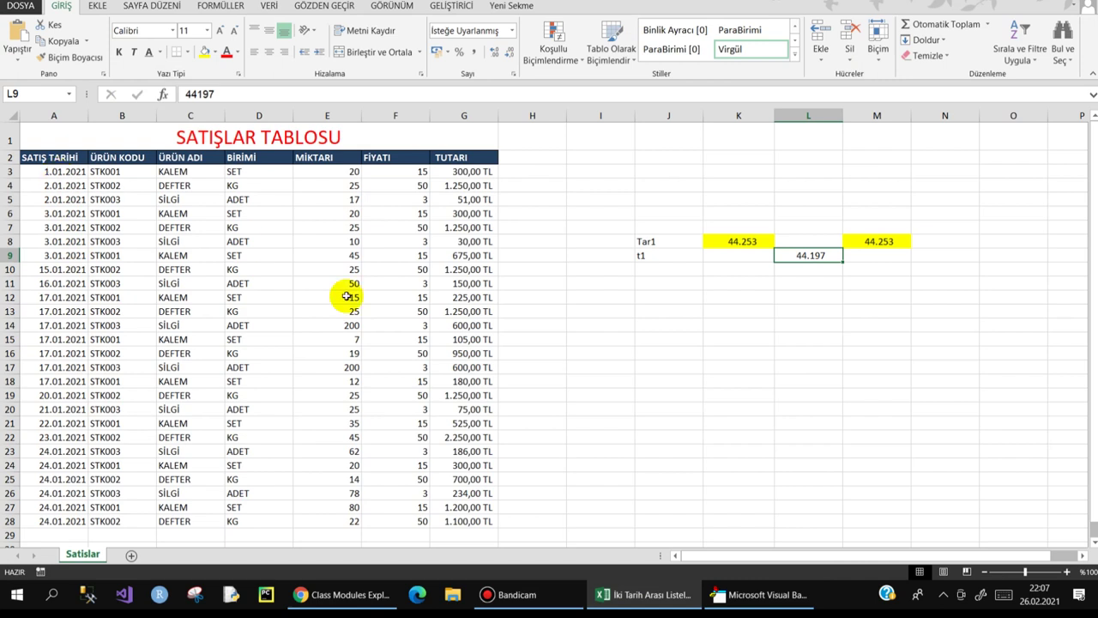
# - Run DATE 01.01.2021 in an administrator Command Prompt to set the system date
pyautogui.click(51, 593)
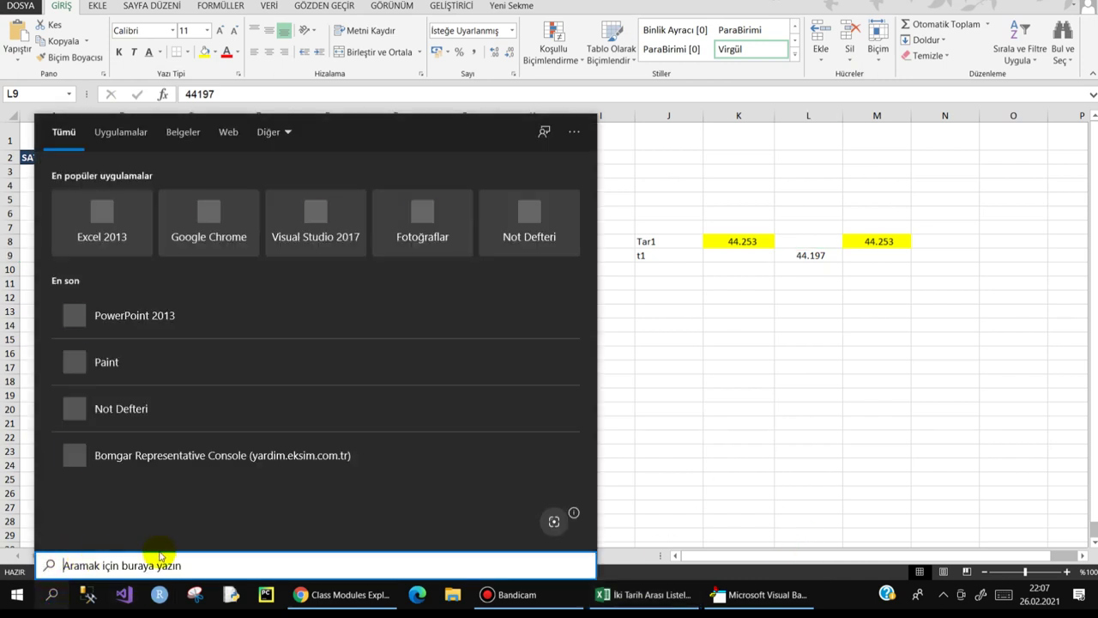
pyautogui.write('CMD')
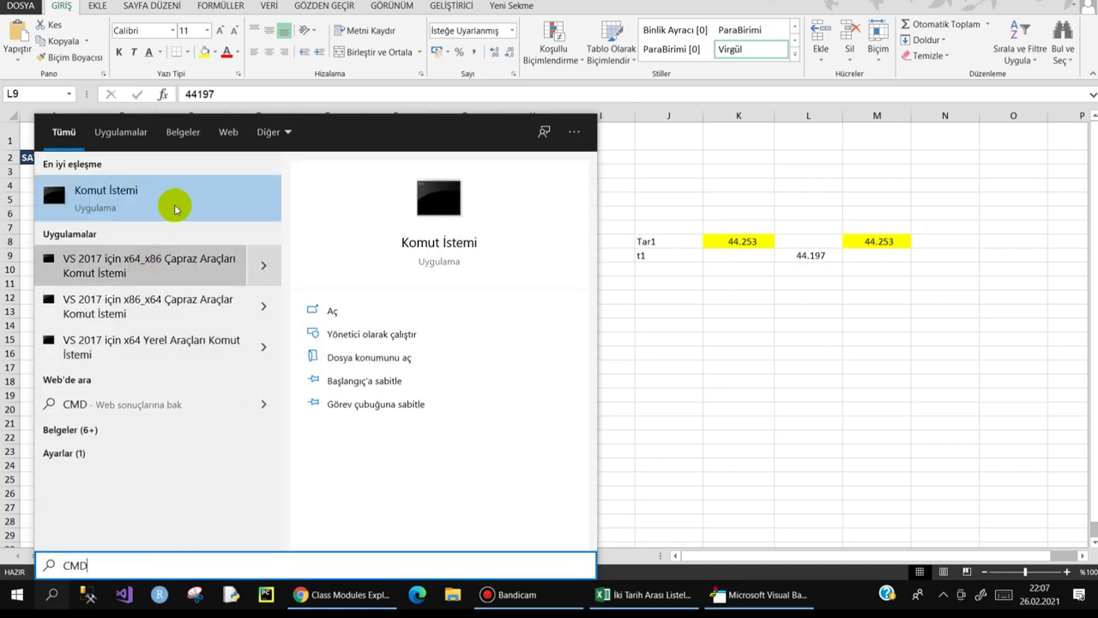
pyautogui.rightClick(161, 193)
pyautogui.click(196, 215)
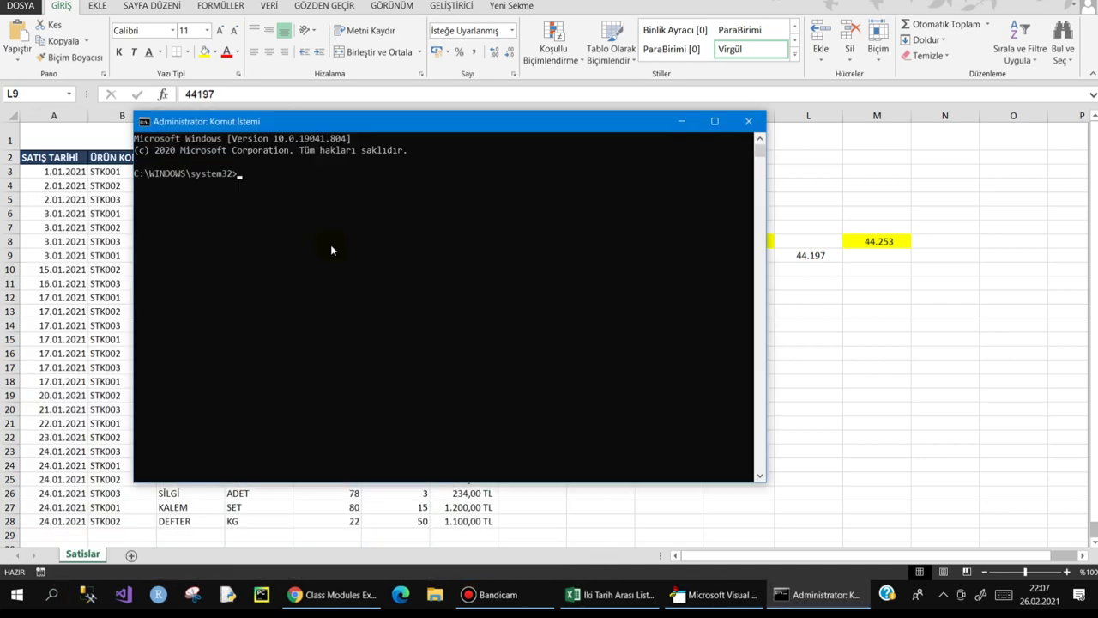
pyautogui.write('DATE 0')
pyautogui.write('1.01.2021')
pyautogui.press('Return')
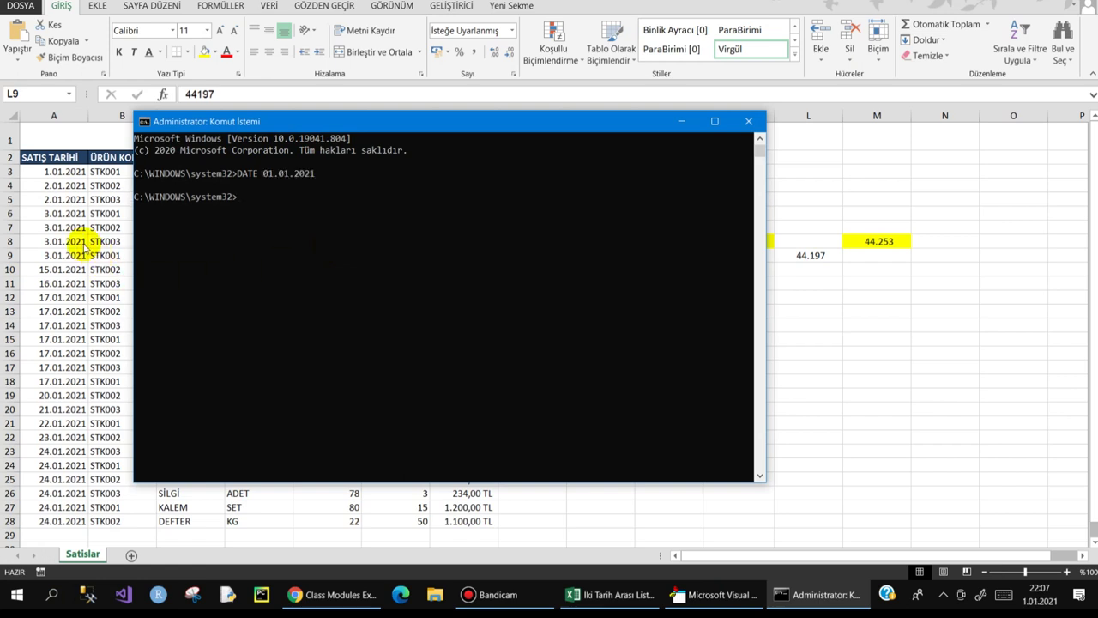
# - Close the Command Prompt window after the date change
pyautogui.hotkey('alt', 'Tab')
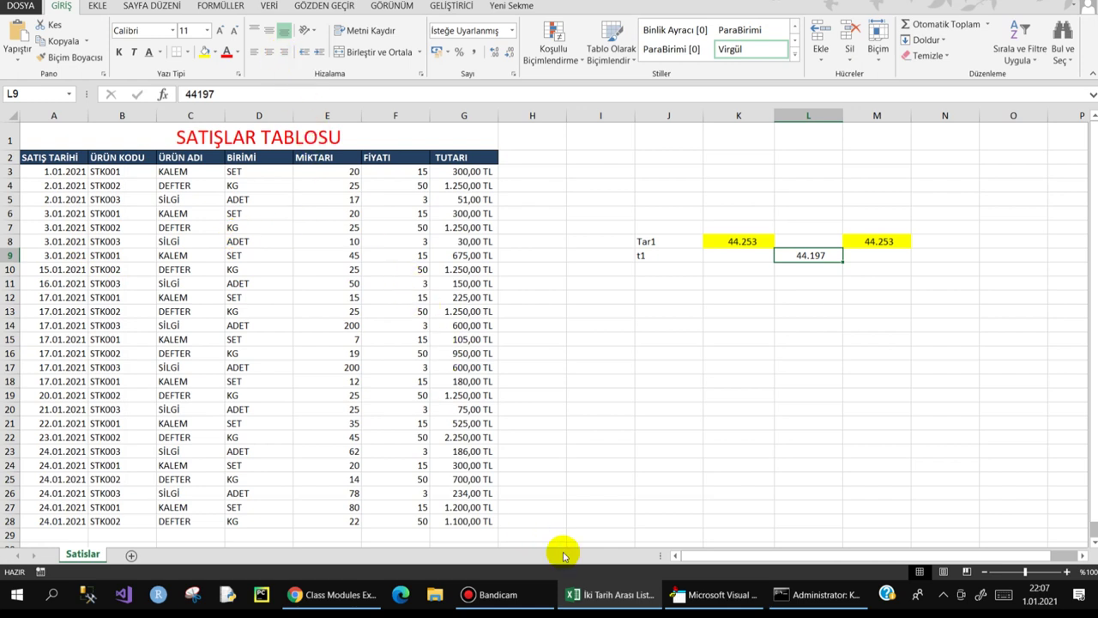
pyautogui.moveTo(1030, 607)
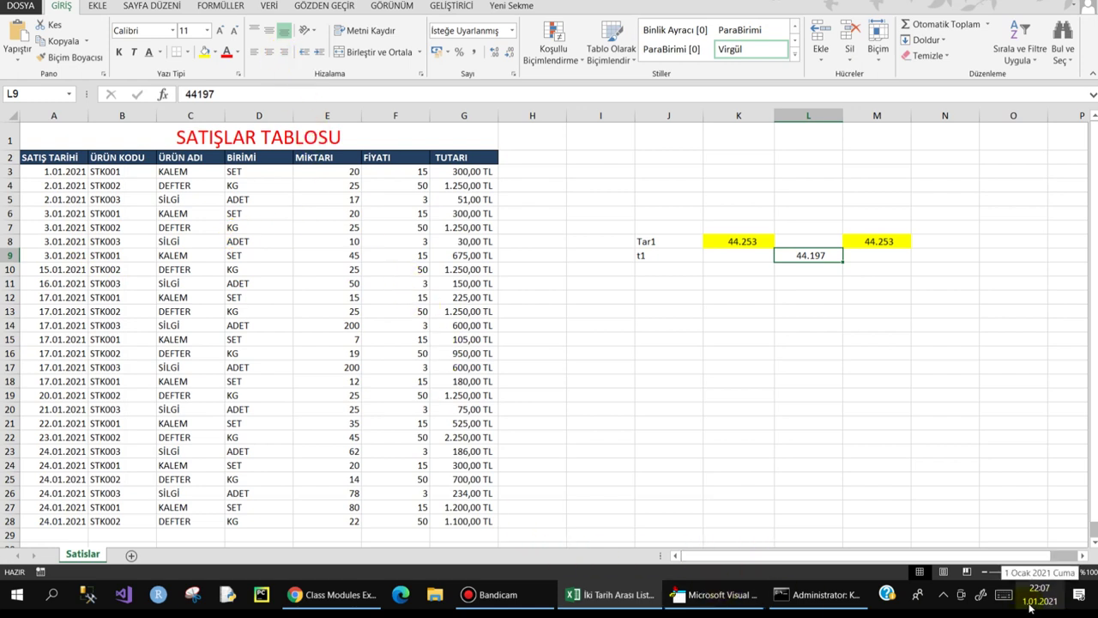
pyautogui.click(815, 595)
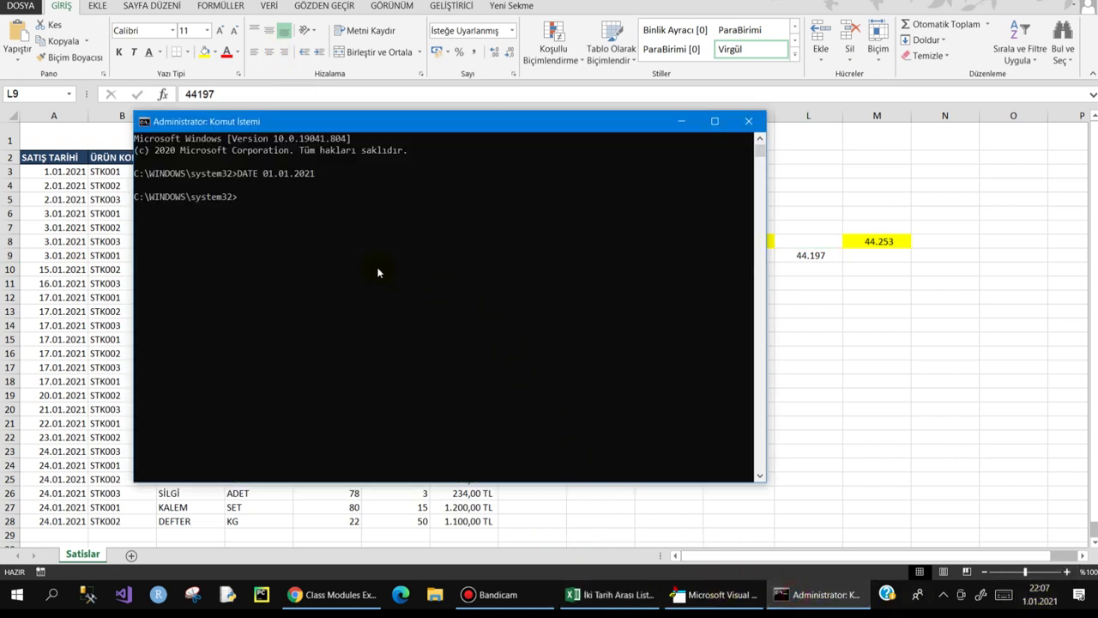
pyautogui.click(748, 121)
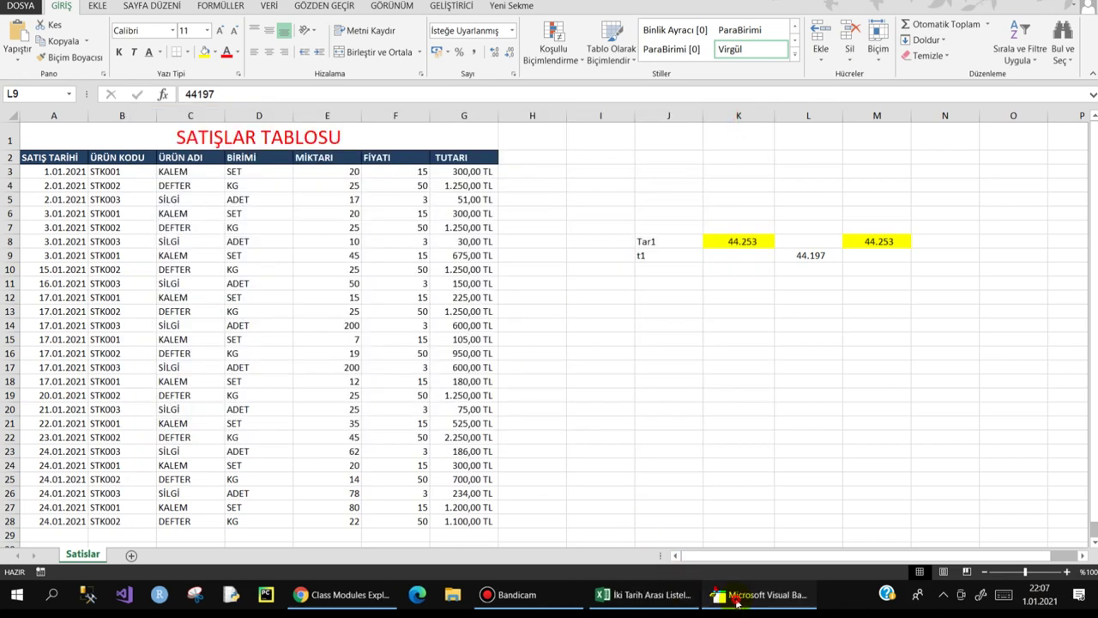
# - Look over the form's SatisListele code, then return to the frmSatisListesi design view
pyautogui.click(721, 594)
pyautogui.doubleClick(444, 477)
pyautogui.scroll(-2, 343, 289)
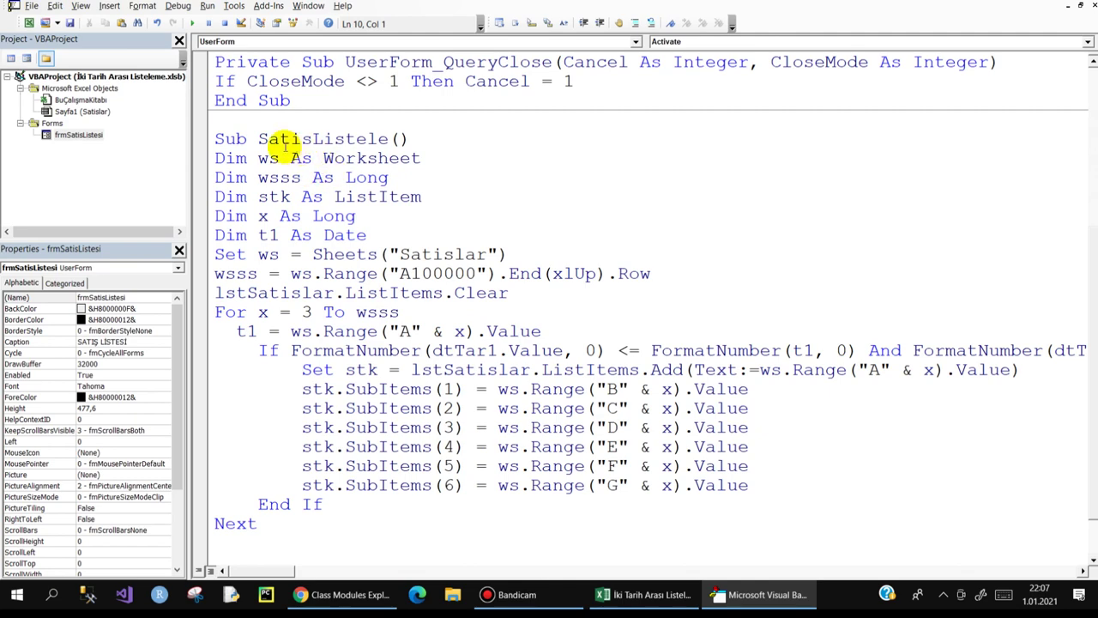
pyautogui.moveTo(257, 139); pyautogui.dragTo(390, 141)
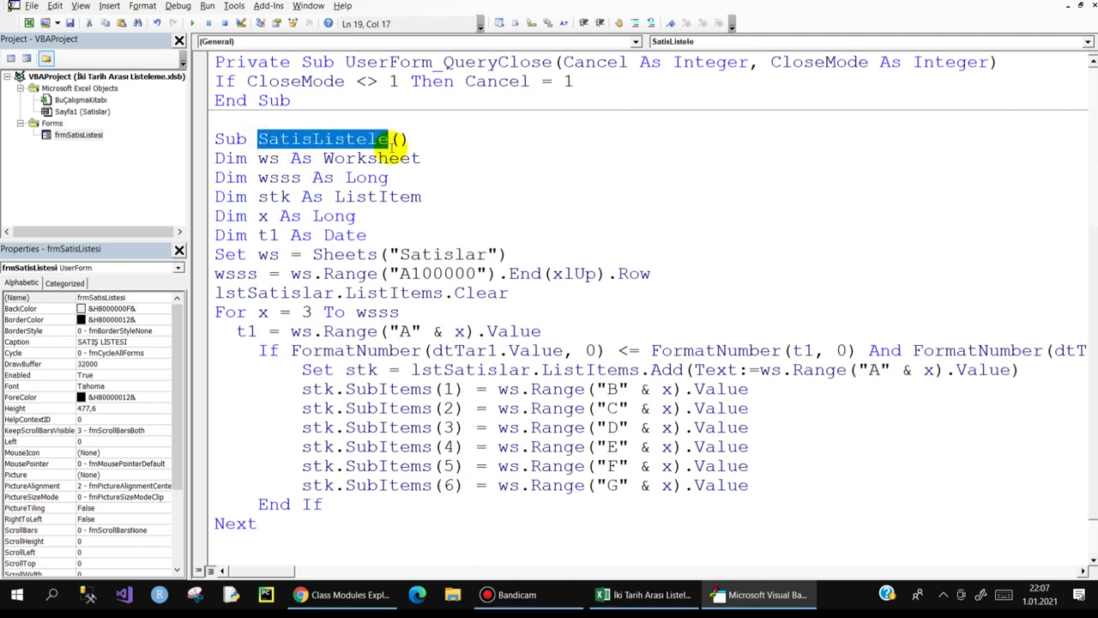
pyautogui.doubleClick(78, 134)
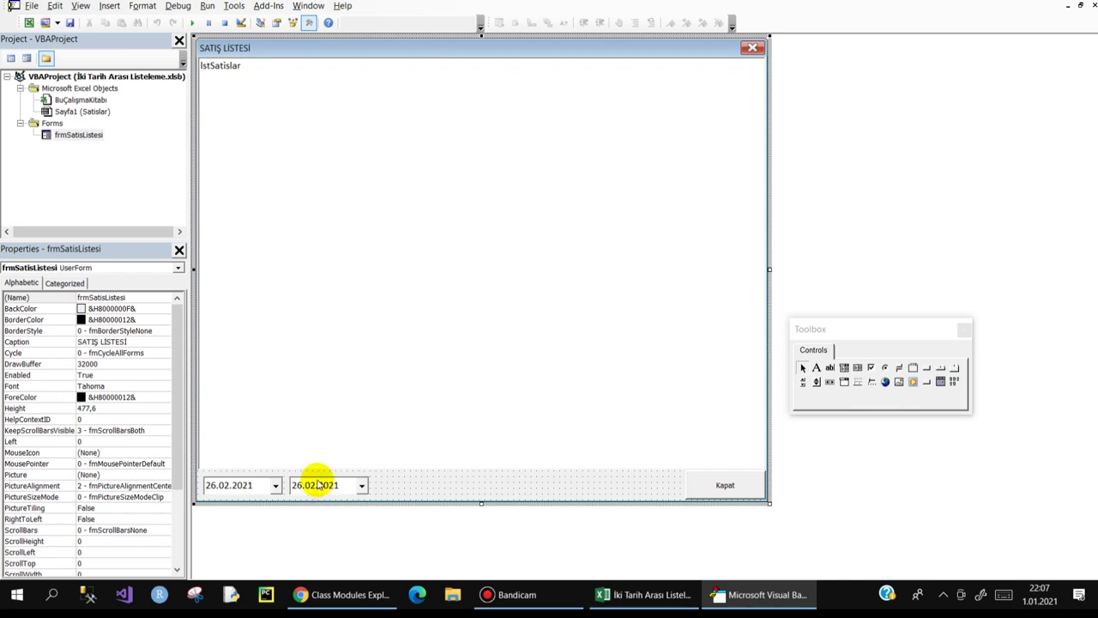
# - Create an empty CloseUp event handler for the dtTar2 date picker
pyautogui.click(316, 486)
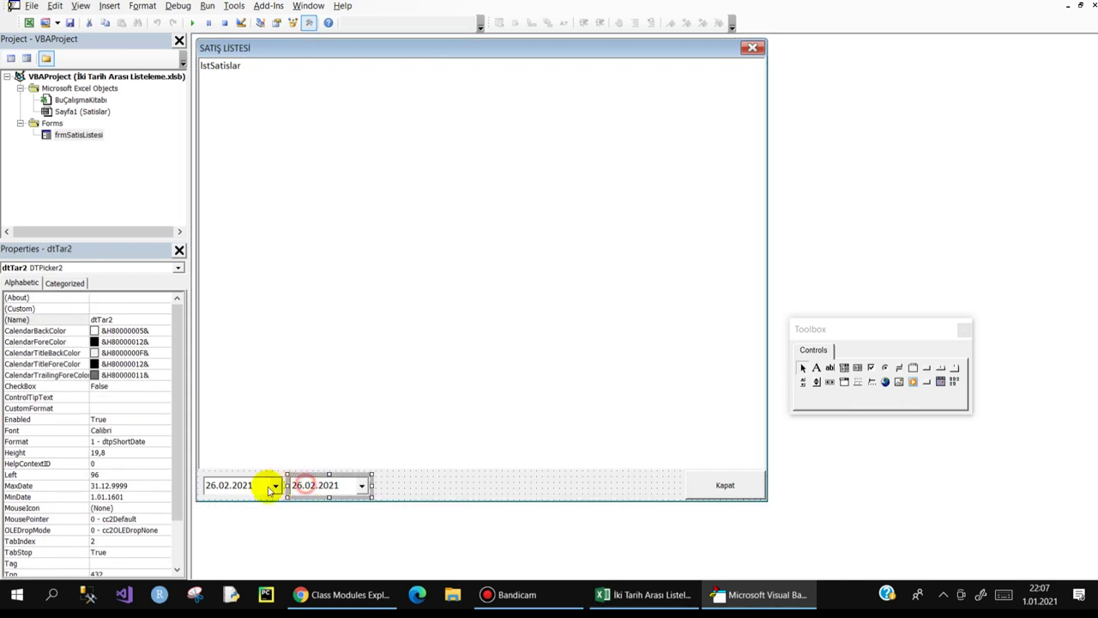
pyautogui.click(241, 487)
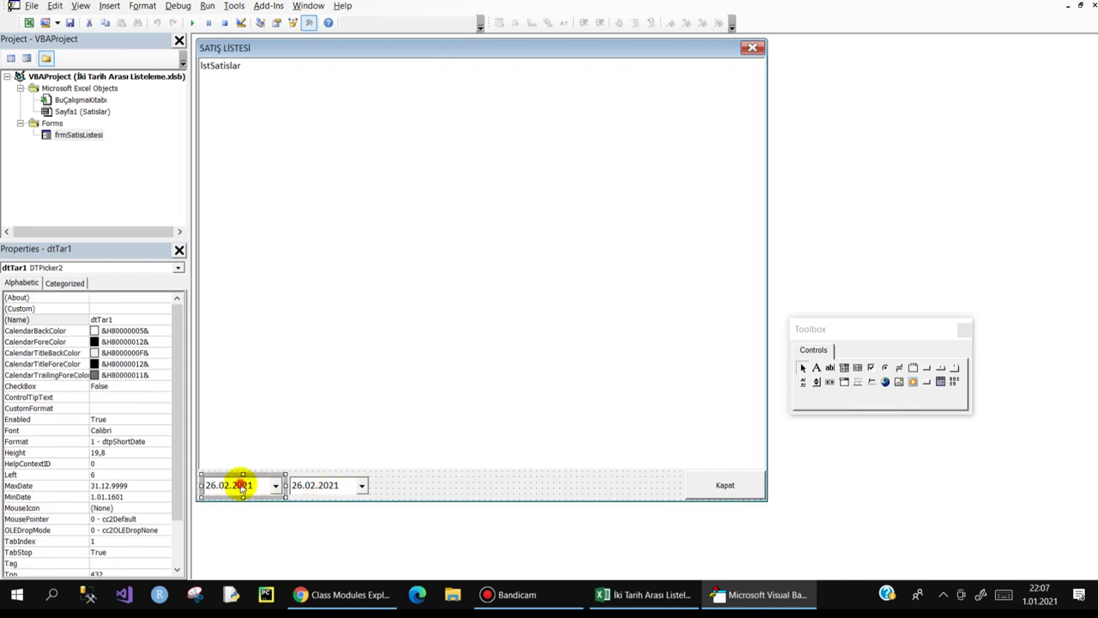
pyautogui.doubleClick(320, 486)
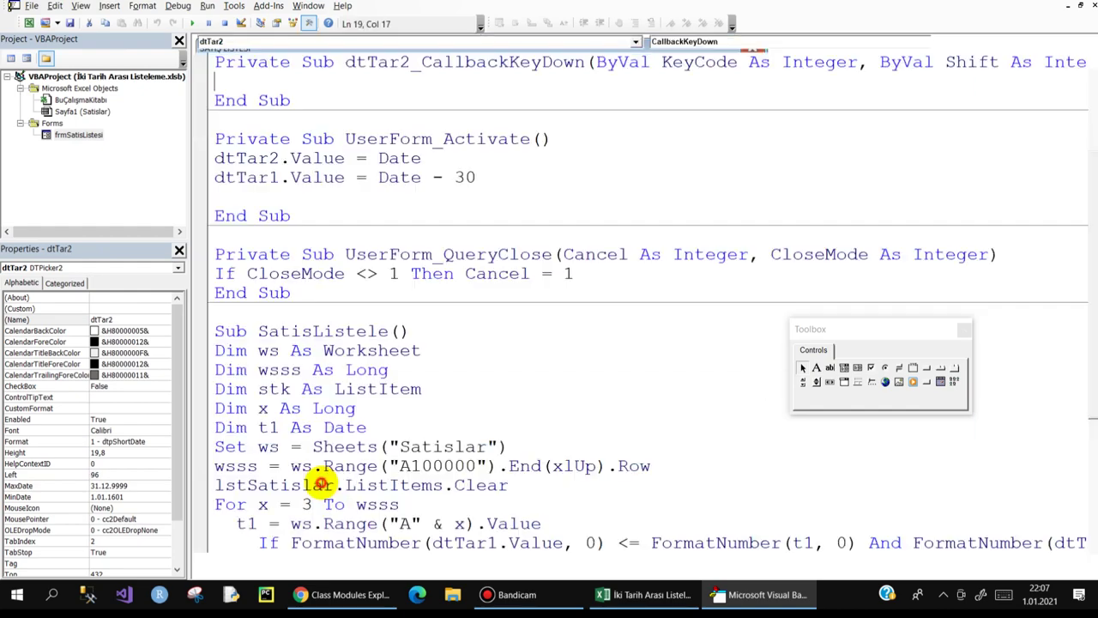
pyautogui.click(708, 44)
pyautogui.scroll(1, 699, 68)
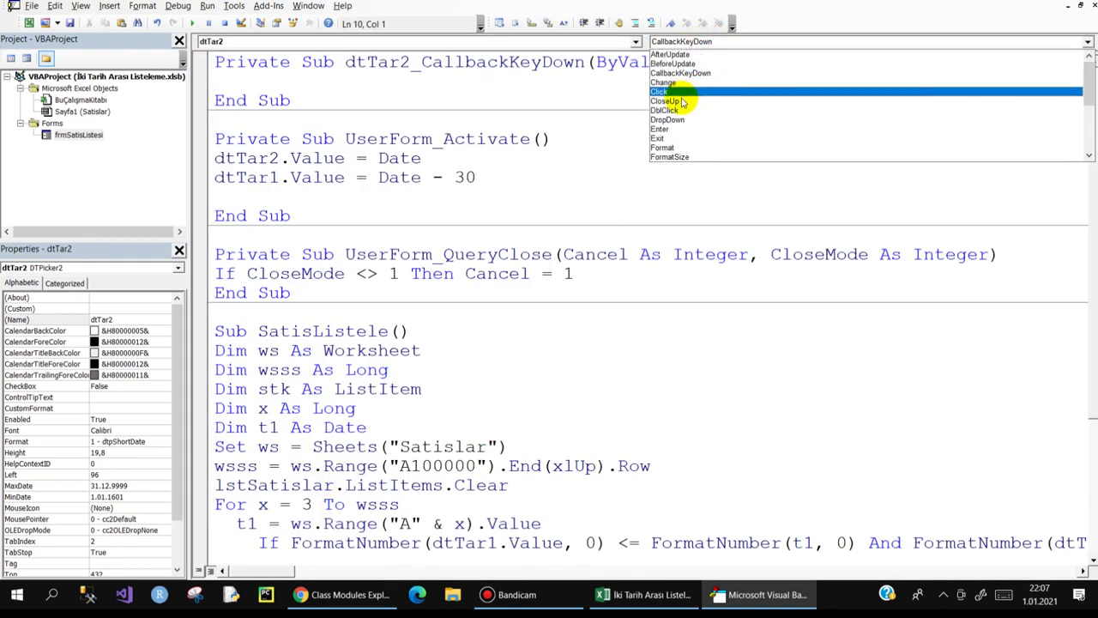
pyautogui.click(661, 102)
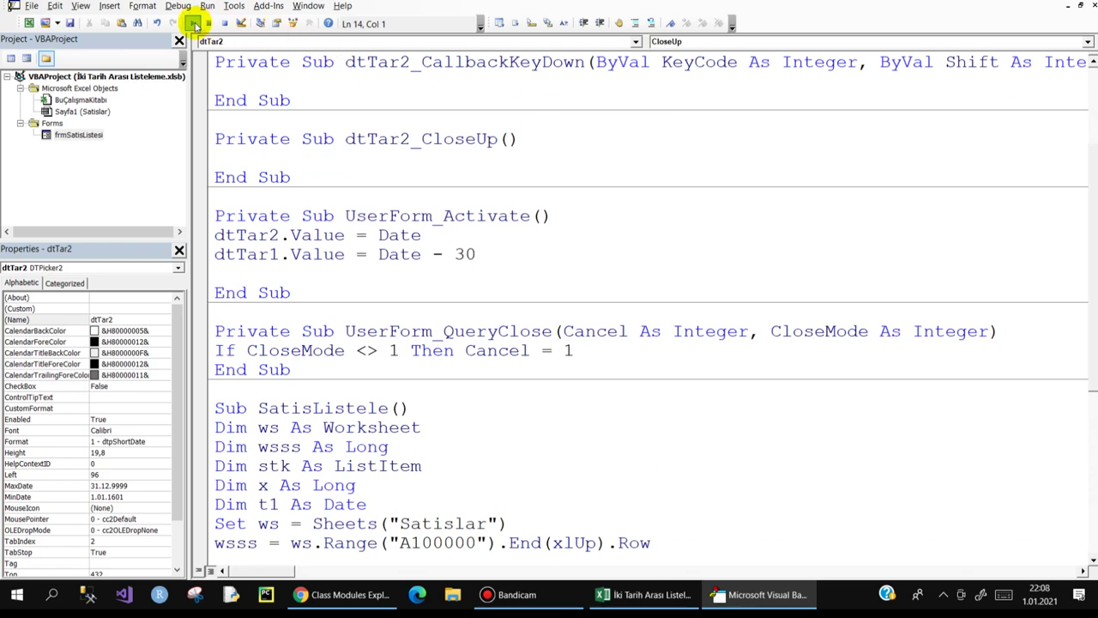
# - Test-run the form with 1 January 2021 as the end date, then close it
pyautogui.click(192, 23)
pyautogui.click(431, 495)
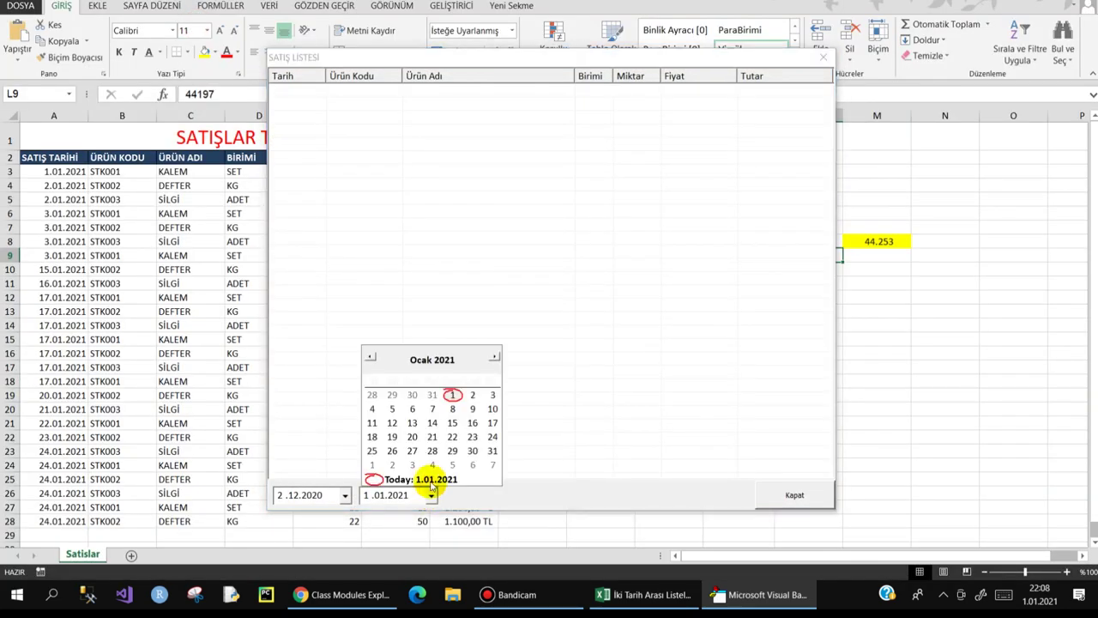
pyautogui.click(453, 395)
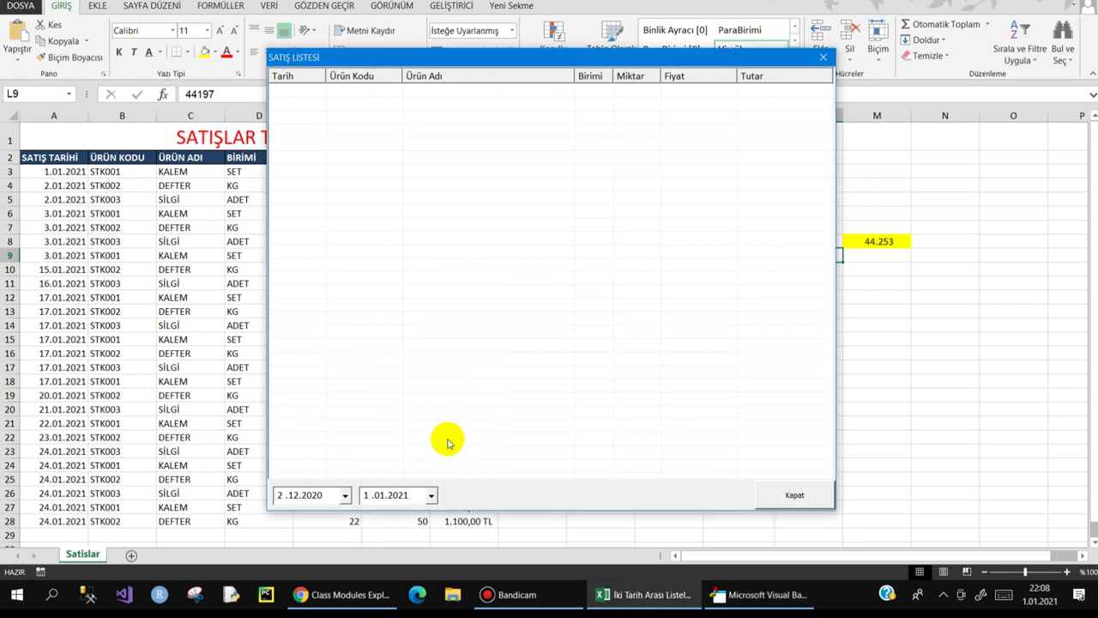
pyautogui.click(430, 495)
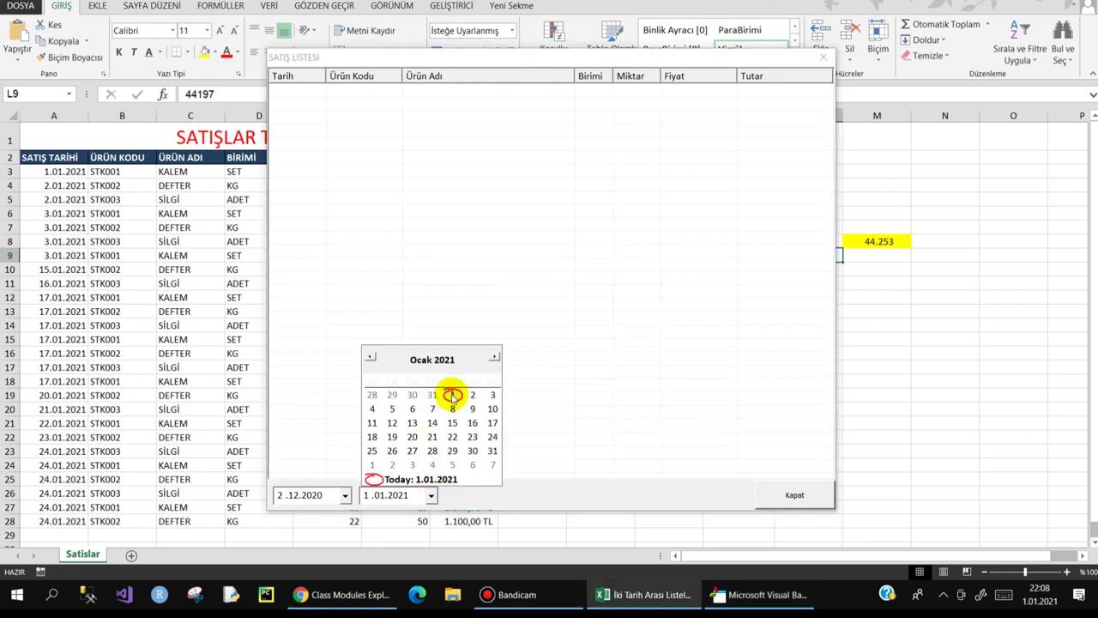
pyautogui.click(453, 394)
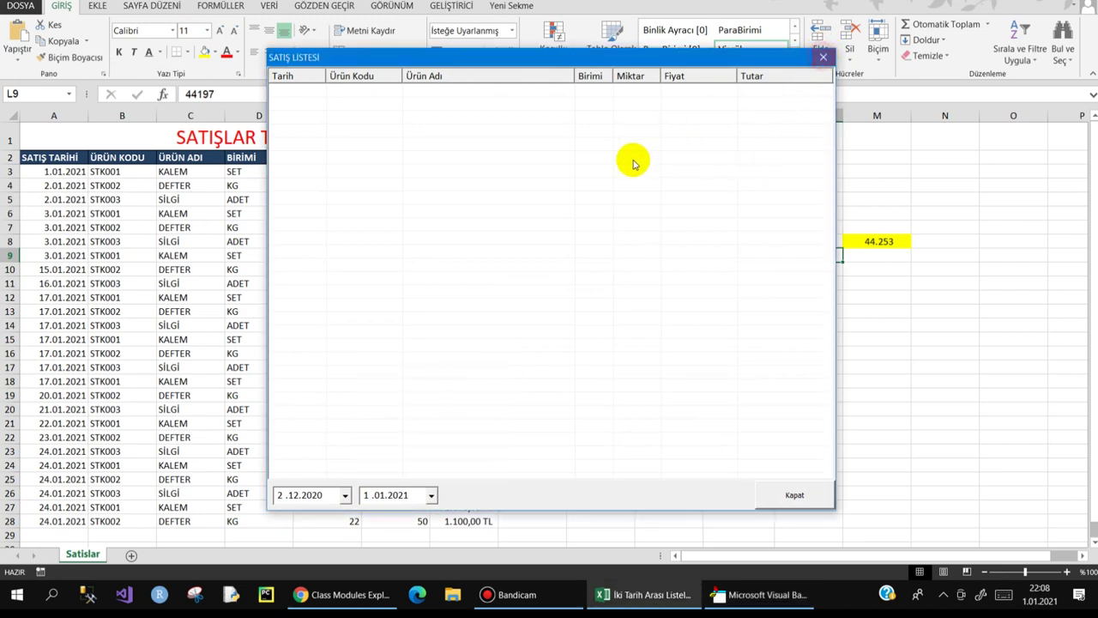
pyautogui.click(793, 496)
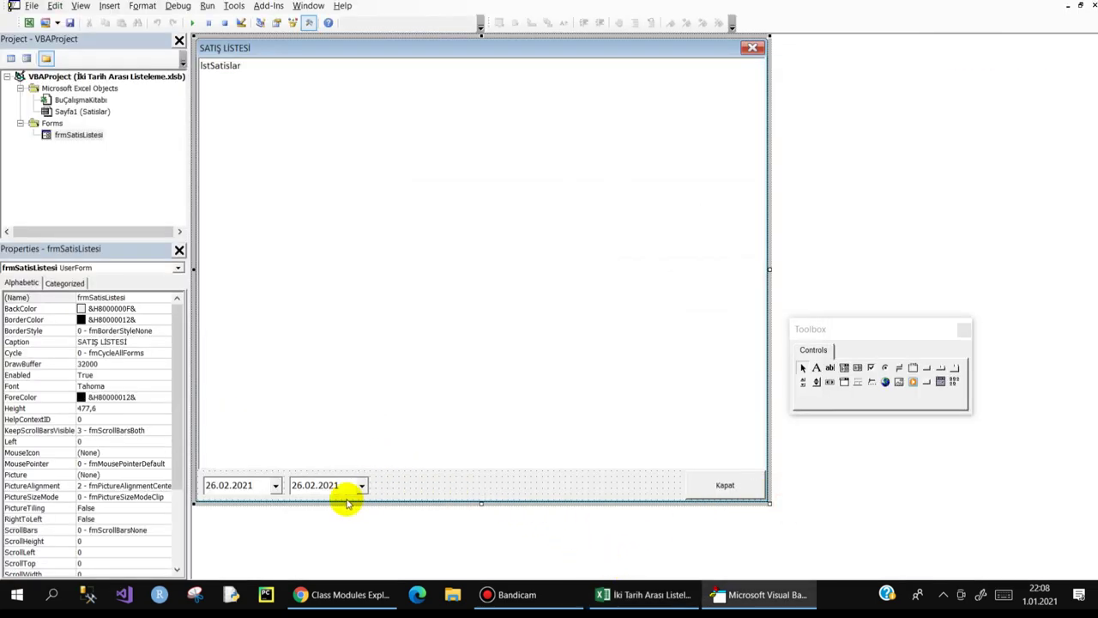
# - In dtTar2_CloseUp, write If dtTar1.Value > dtTar2.Value Then MsgBox vbCritical+vbOKOnly, title UYARI: Exit Sub
pyautogui.doubleClick(319, 483)
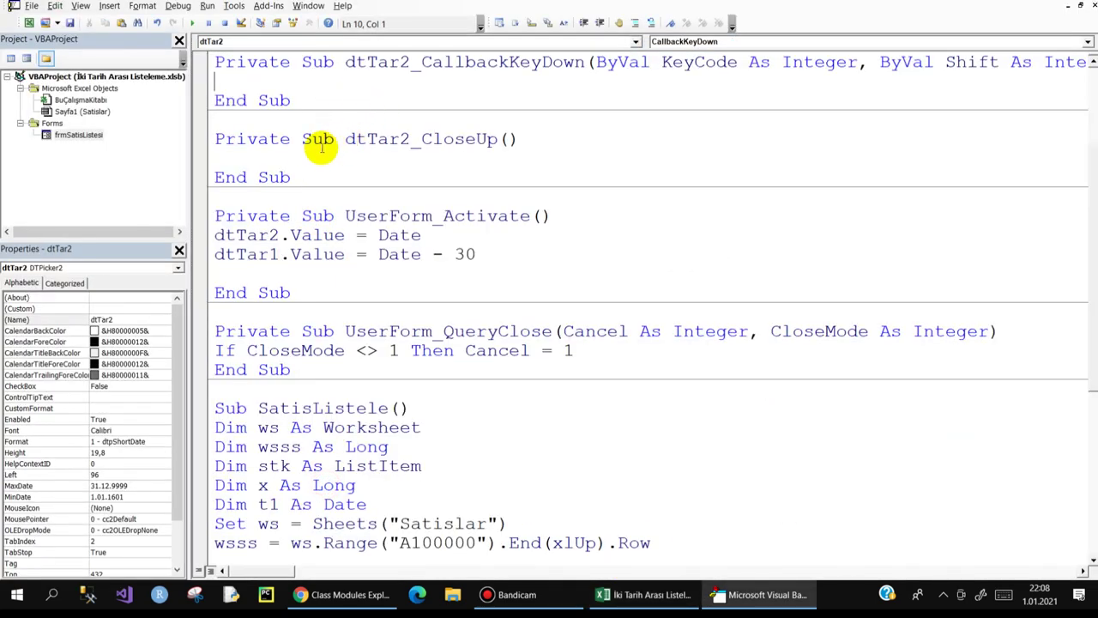
pyautogui.click(220, 155)
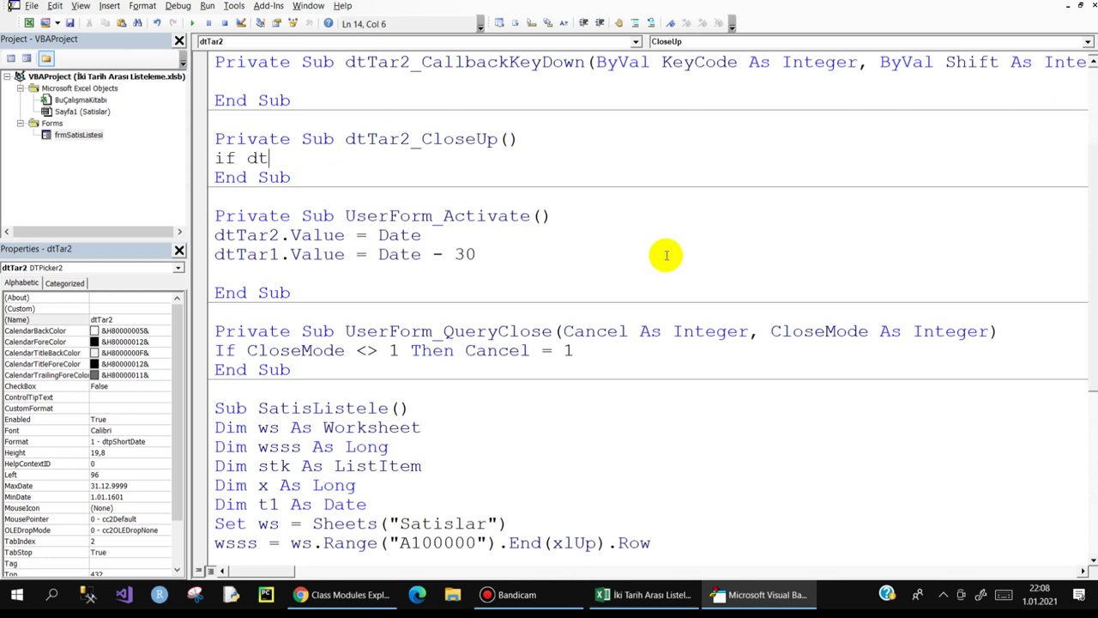
pyautogui.hotkey('ctrl', 'space')
pyautogui.press('Down')
pyautogui.press('Down')
pyautogui.press('Down')
pyautogui.press('Down')
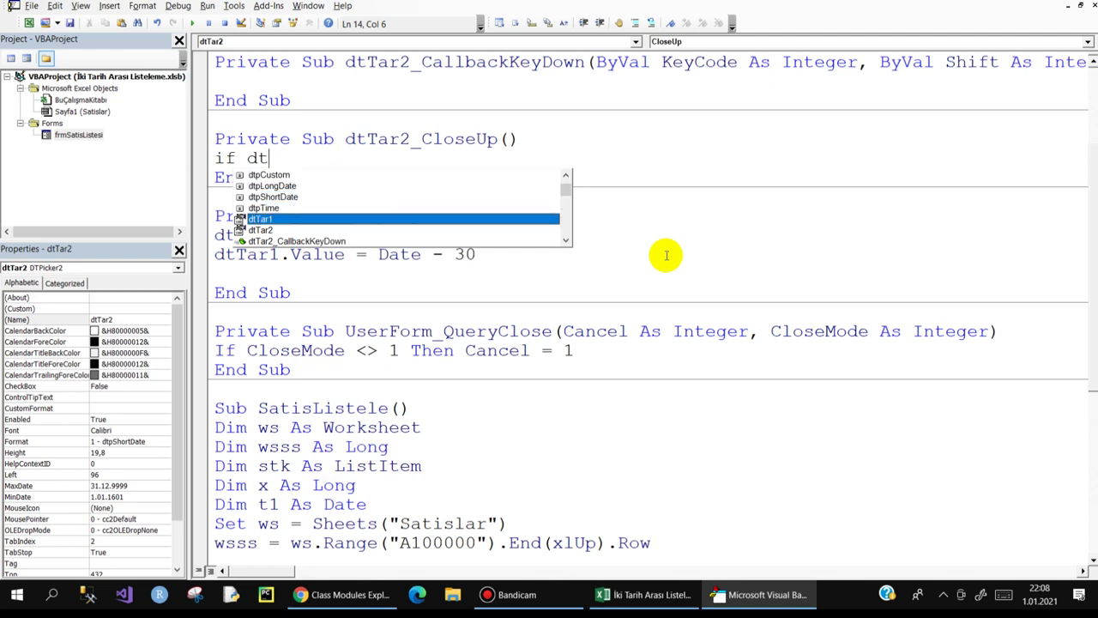
pyautogui.write('>')
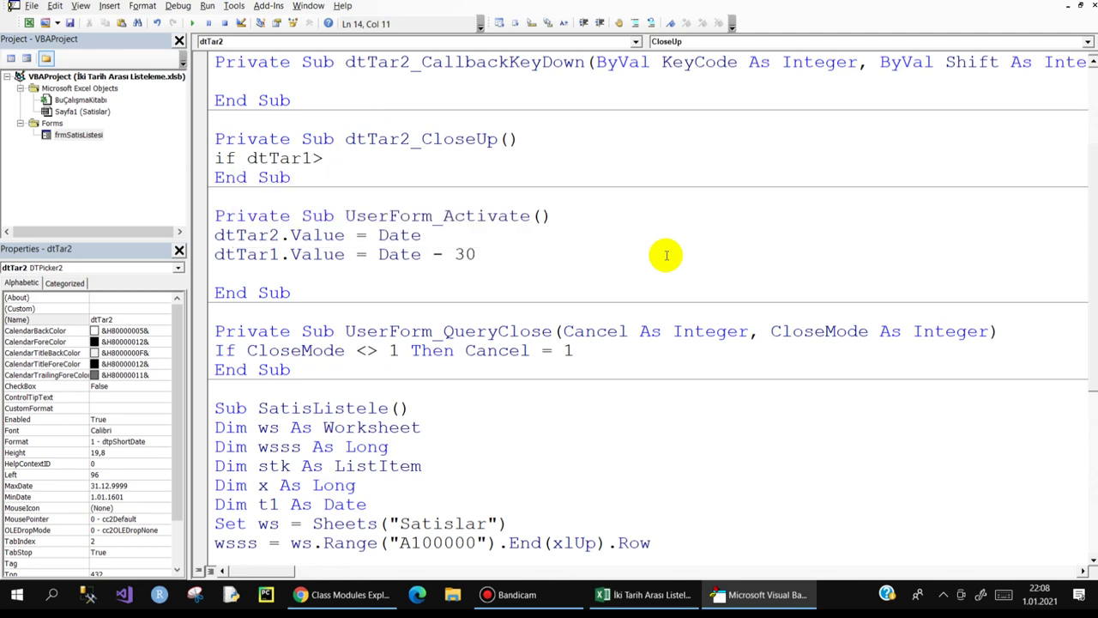
pyautogui.write('dtt')
pyautogui.hotkey('ctrl', 'space')
pyautogui.press('Down')
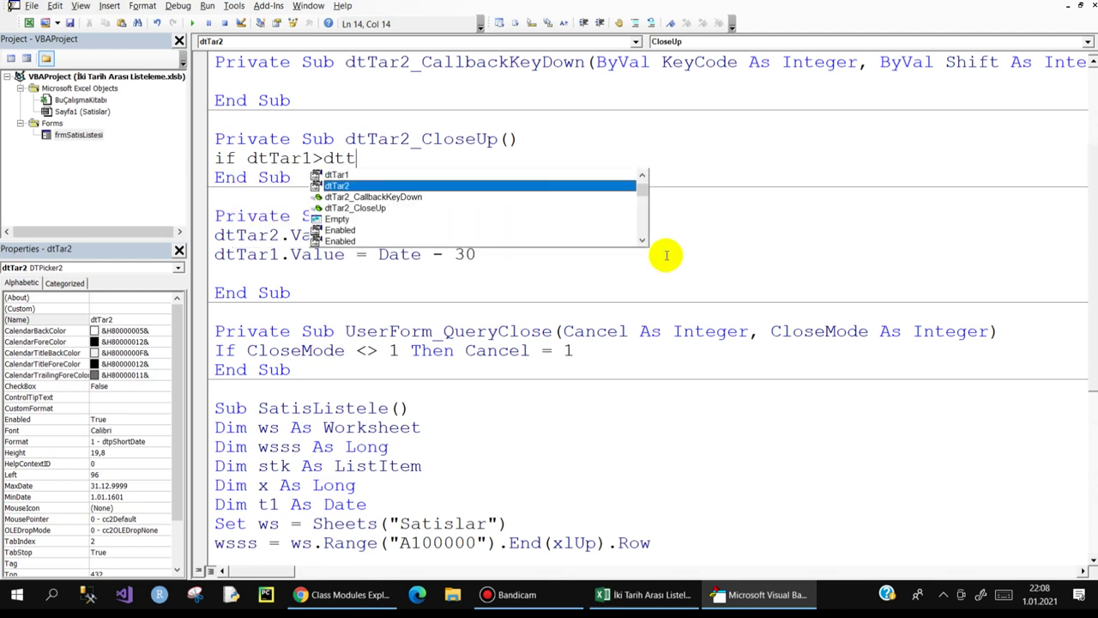
pyautogui.write('Tar2 the')
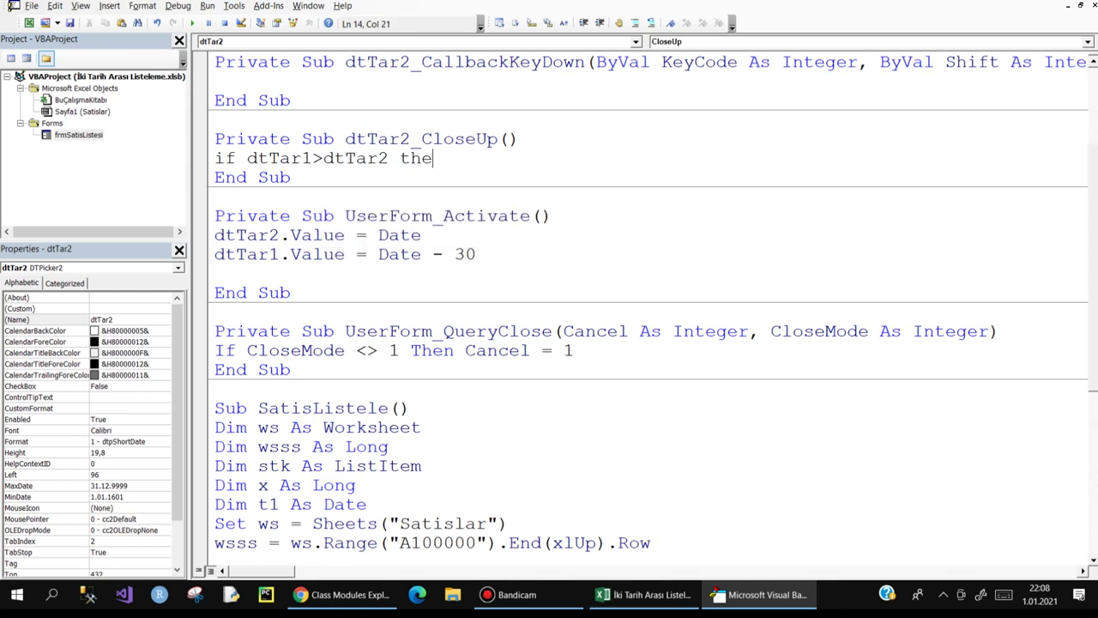
pyautogui.write('.')
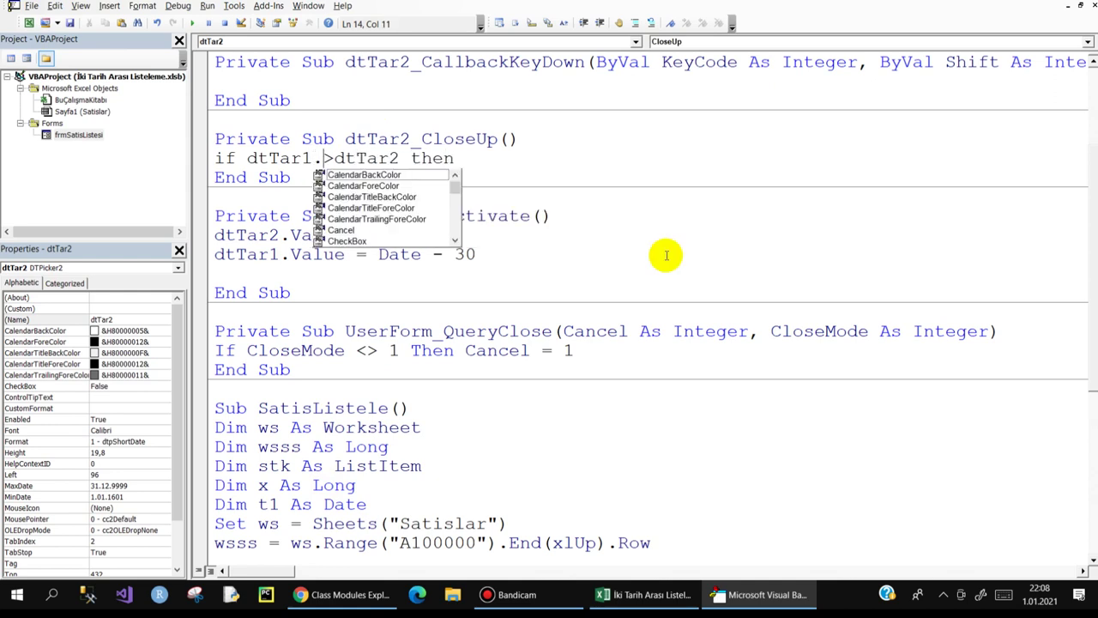
pyautogui.write('va ')
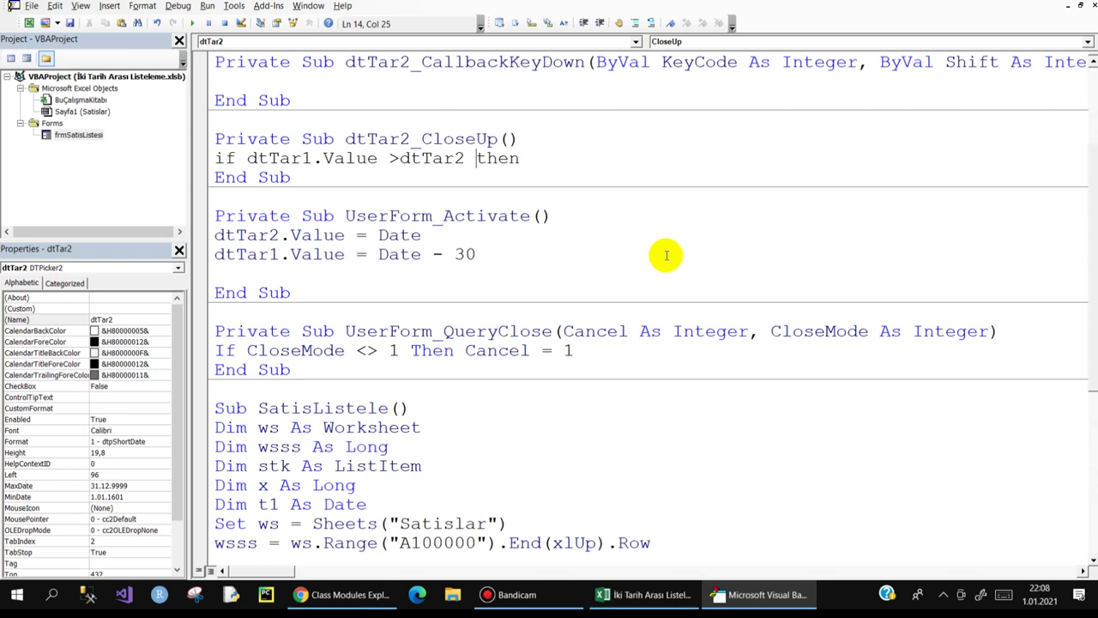
pyautogui.write('.va ')
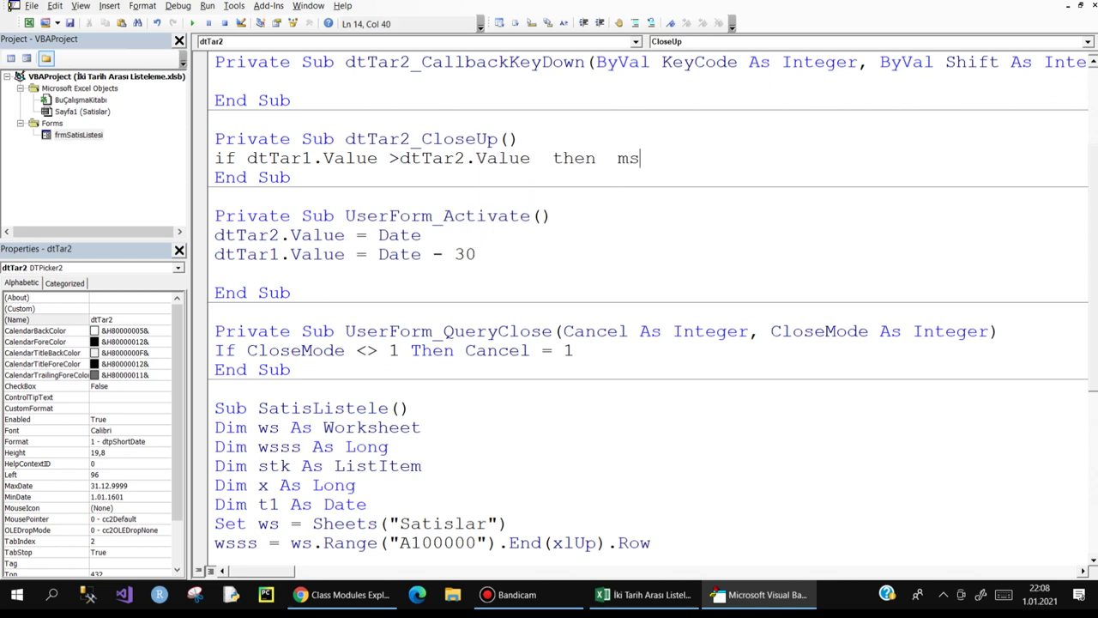
pyautogui.write('  "')
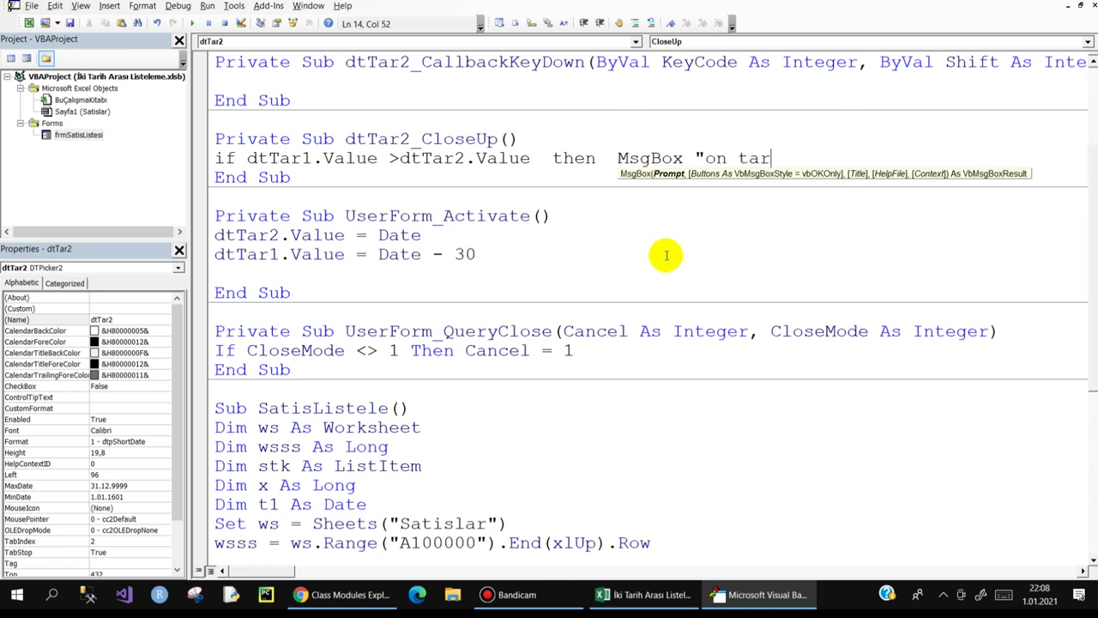
pyautogui.write('rih')
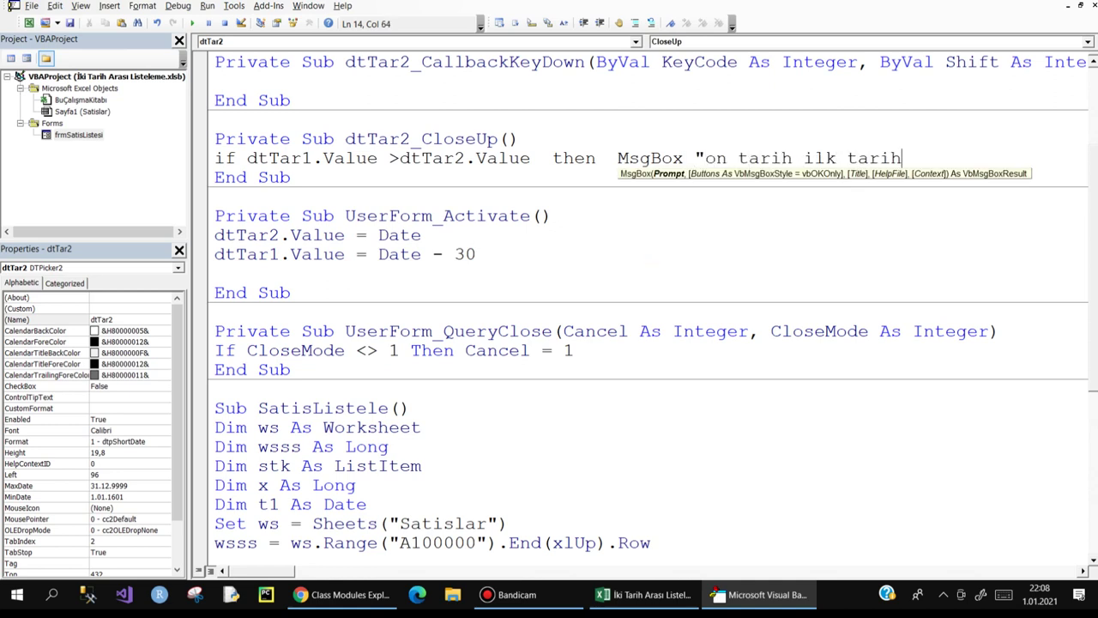
pyautogui.write('ten küçük olamaz')
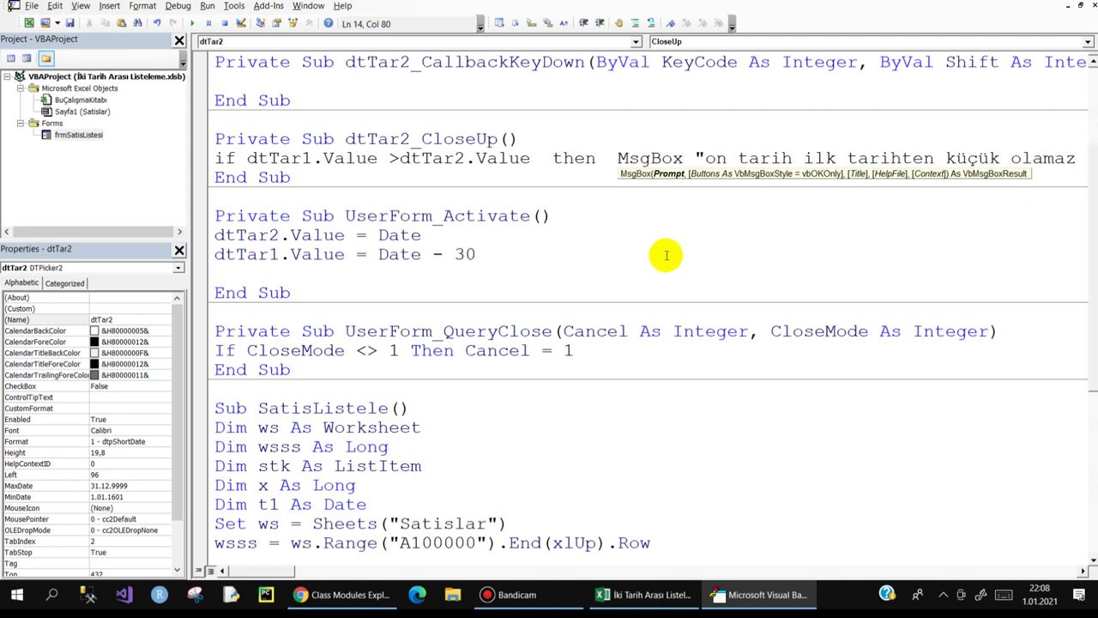
pyautogui.write(',')
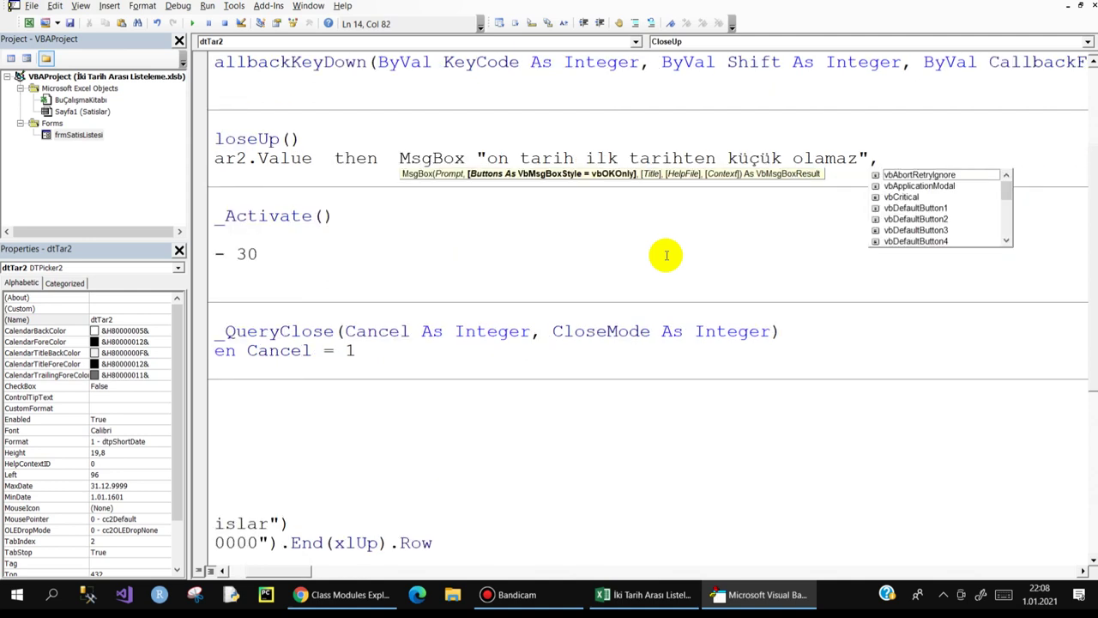
pyautogui.press('Down')
pyautogui.press('Down')
pyautogui.press('Down')
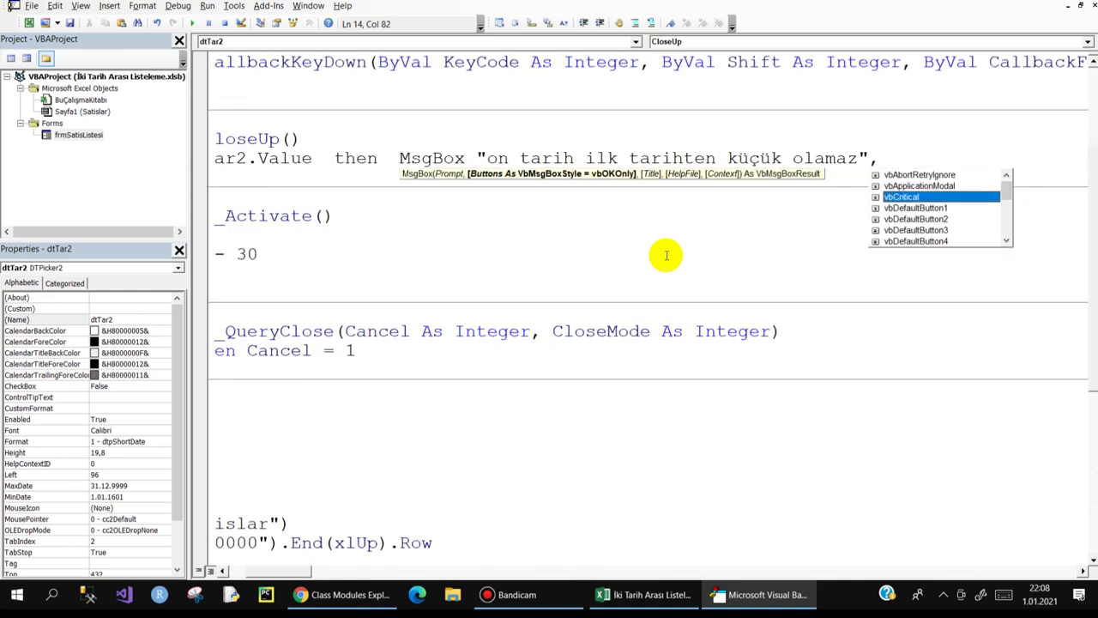
pyautogui.write('+')
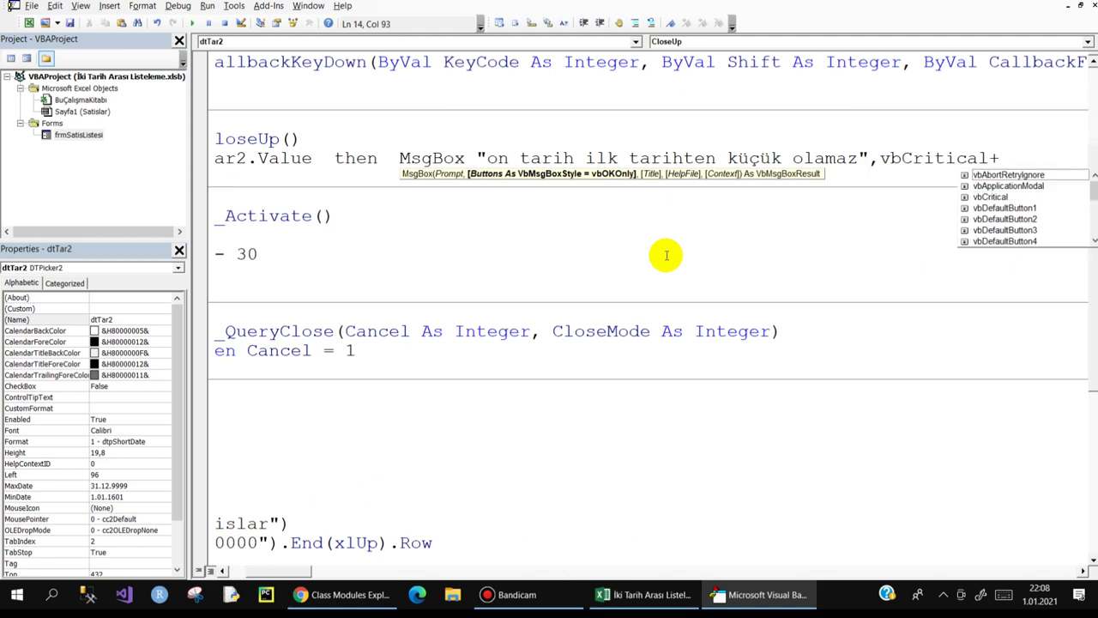
pyautogui.write('vboo ')
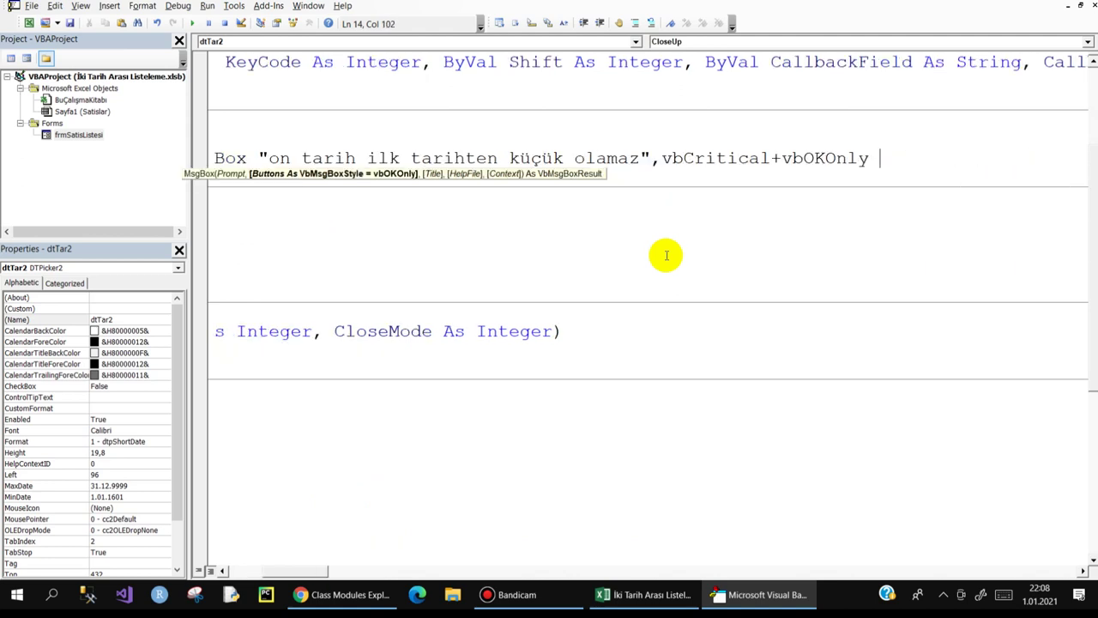
pyautogui.write(',"UYARI" :')
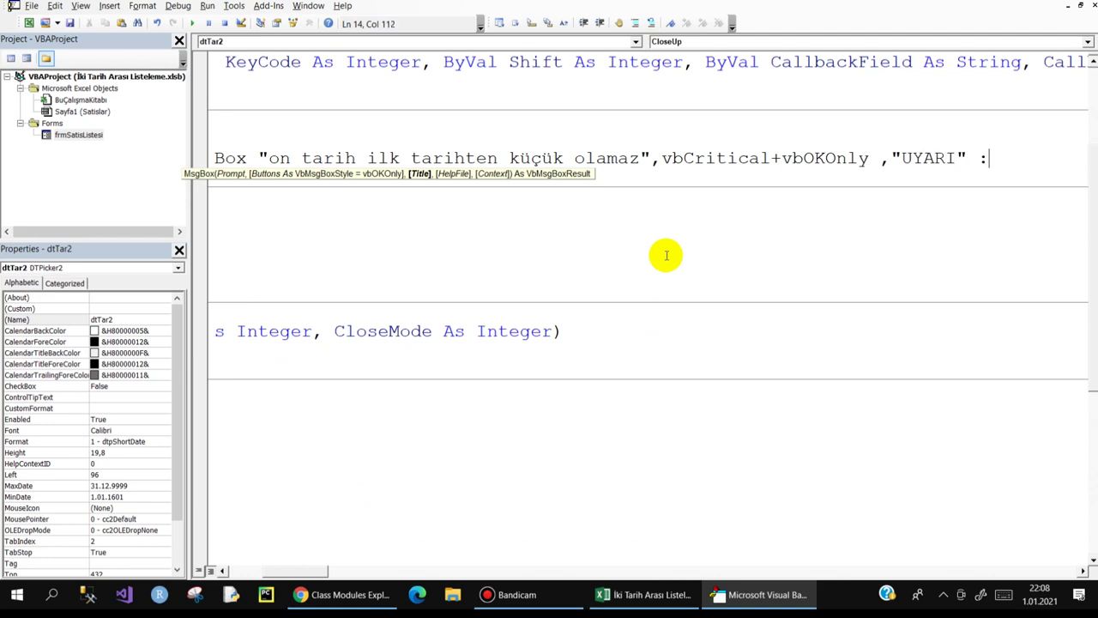
pyautogui.write('exit sub')
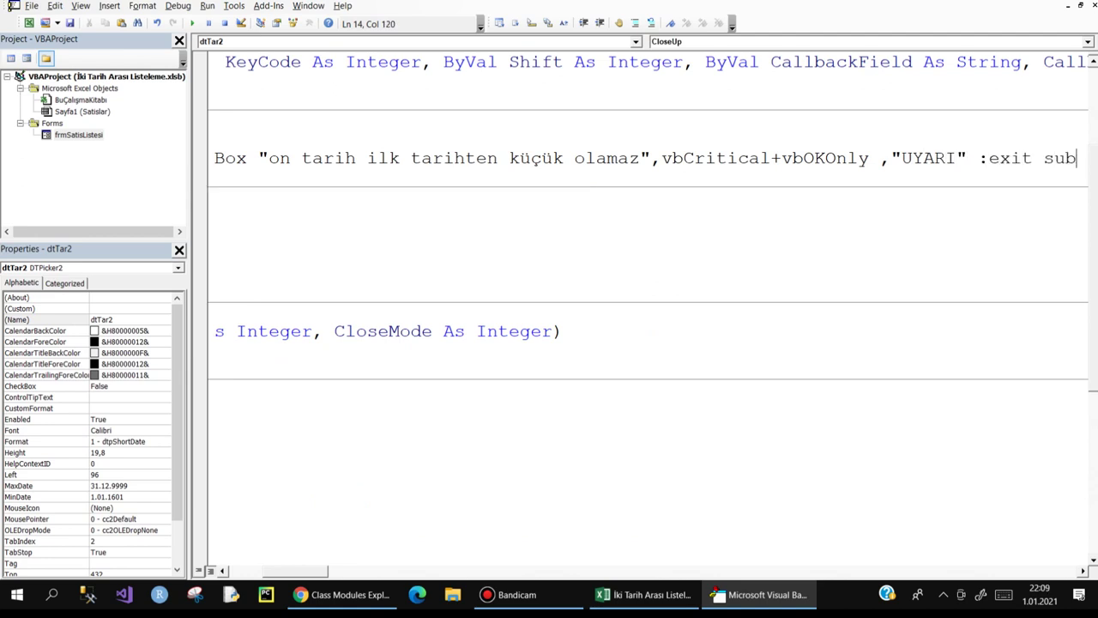
pyautogui.press('Return')
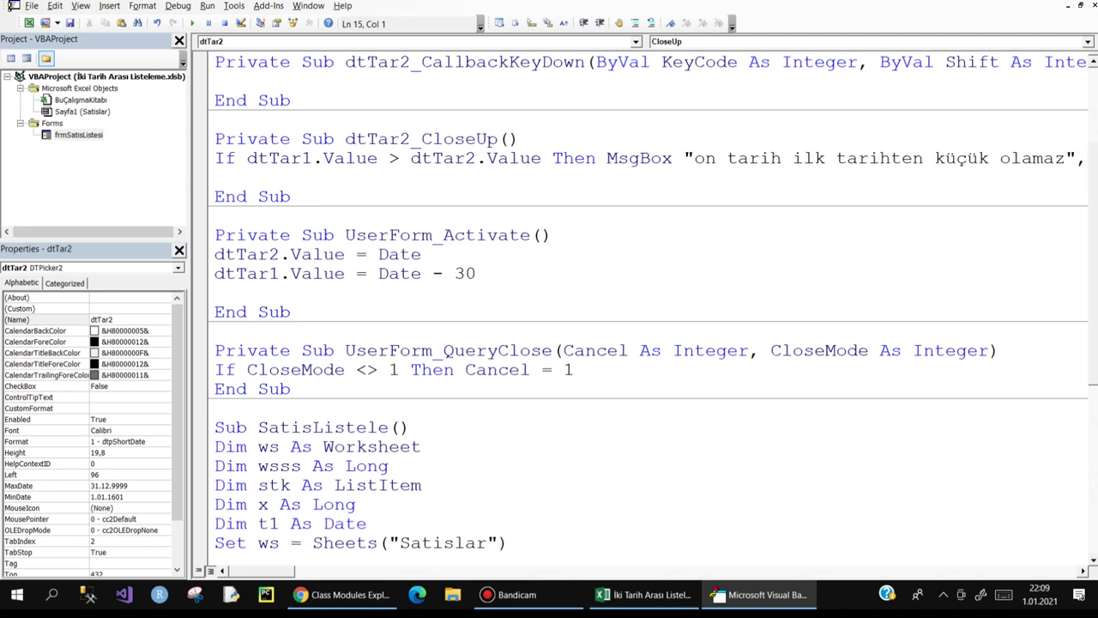
# - Check the MsgBox and Exit Sub parts of the warning line, then add a blank line below
pyautogui.moveTo(607, 158)
pyautogui.mouseDown()
pyautogui.moveTo(862, 158)
pyautogui.moveTo(822, 178)
pyautogui.mouseUp()
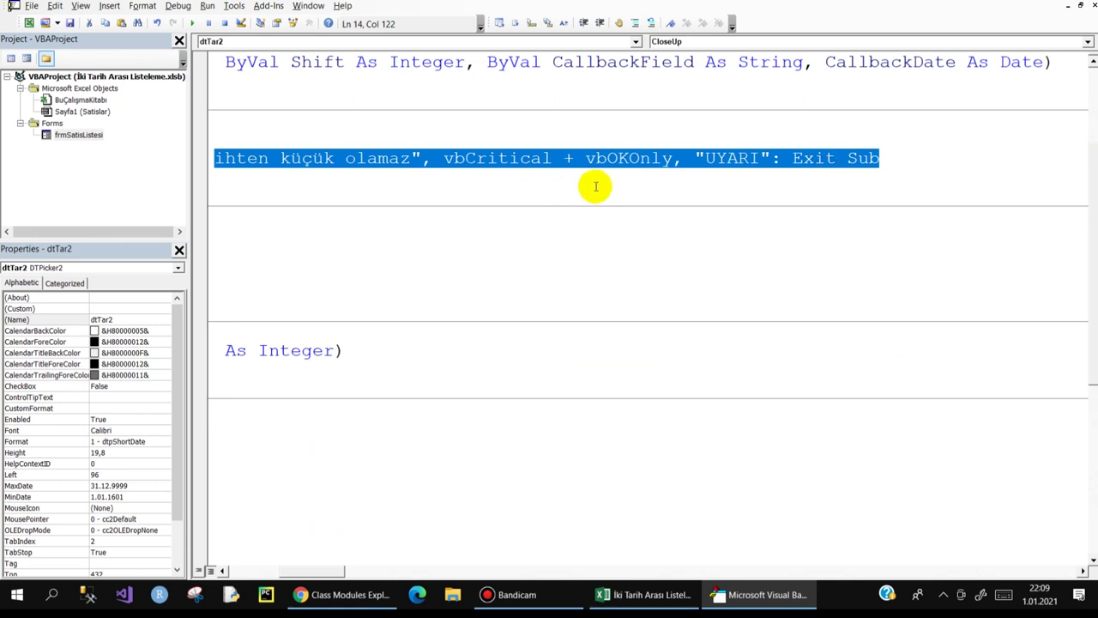
pyautogui.click(780, 159)
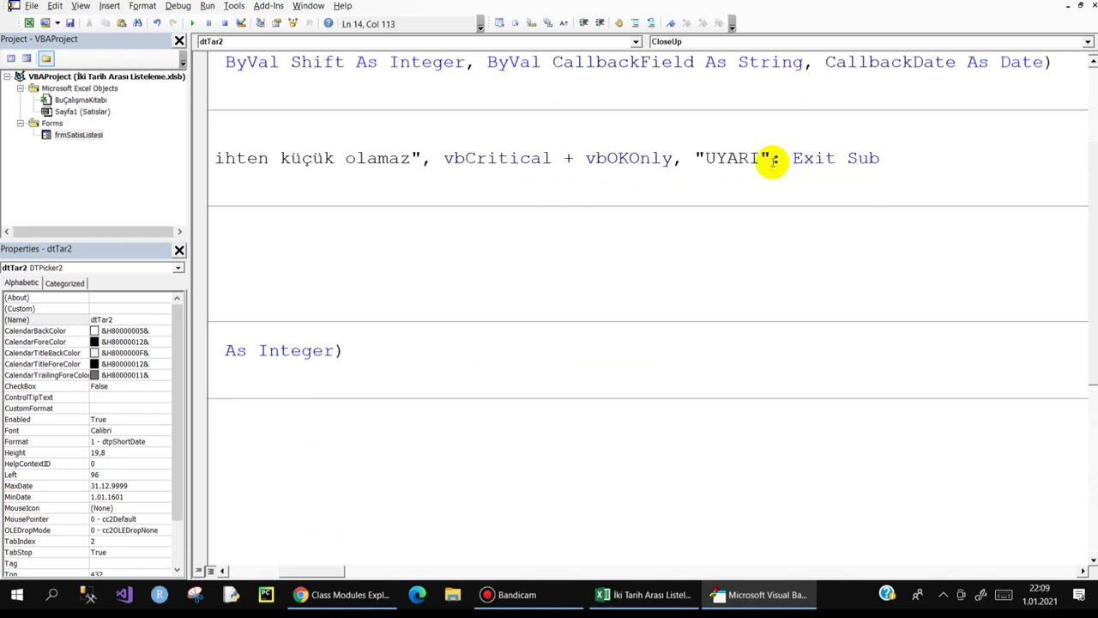
pyautogui.doubleClick(775, 158)
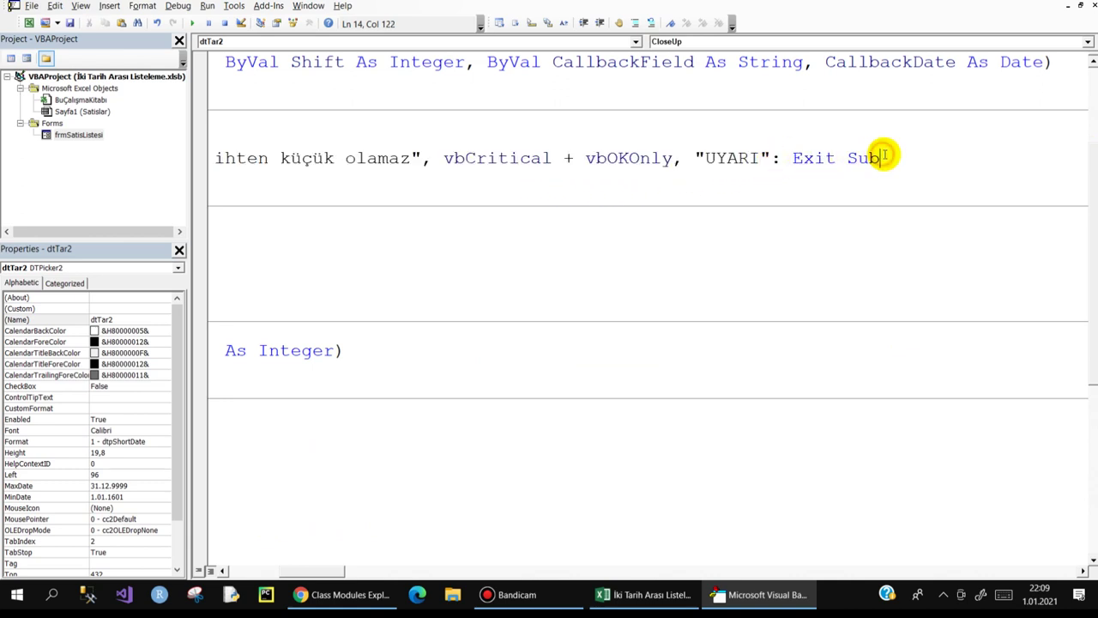
pyautogui.press('Return')
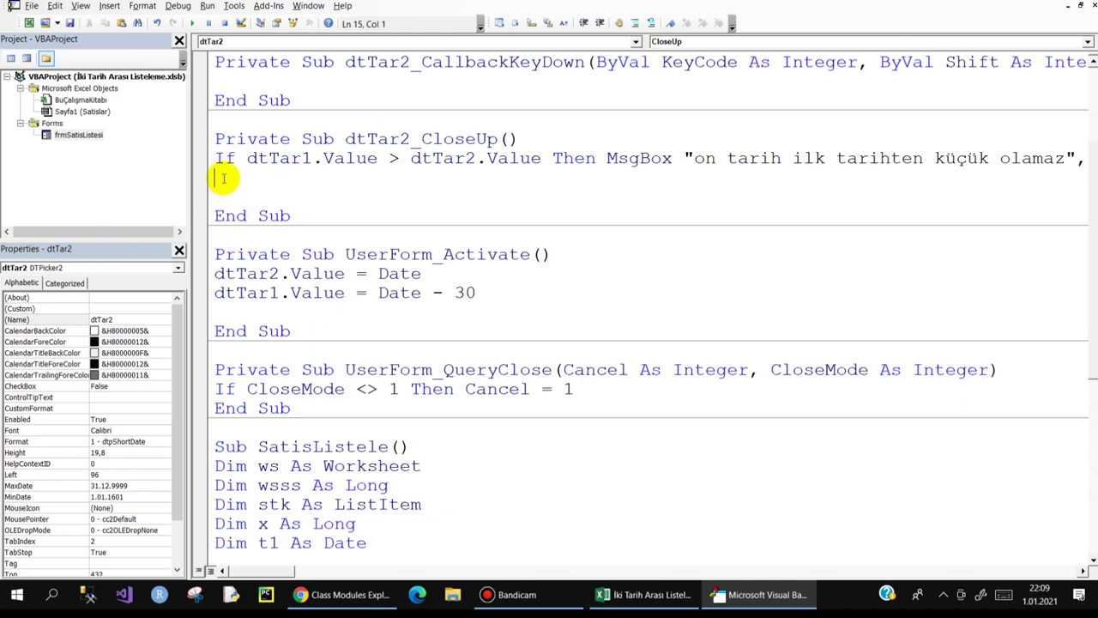
# - Add Me.SatisListele to dtTar2_CloseUp and duplicate the procedure as dtTar1_CloseUp
pyautogui.write('me.sa')
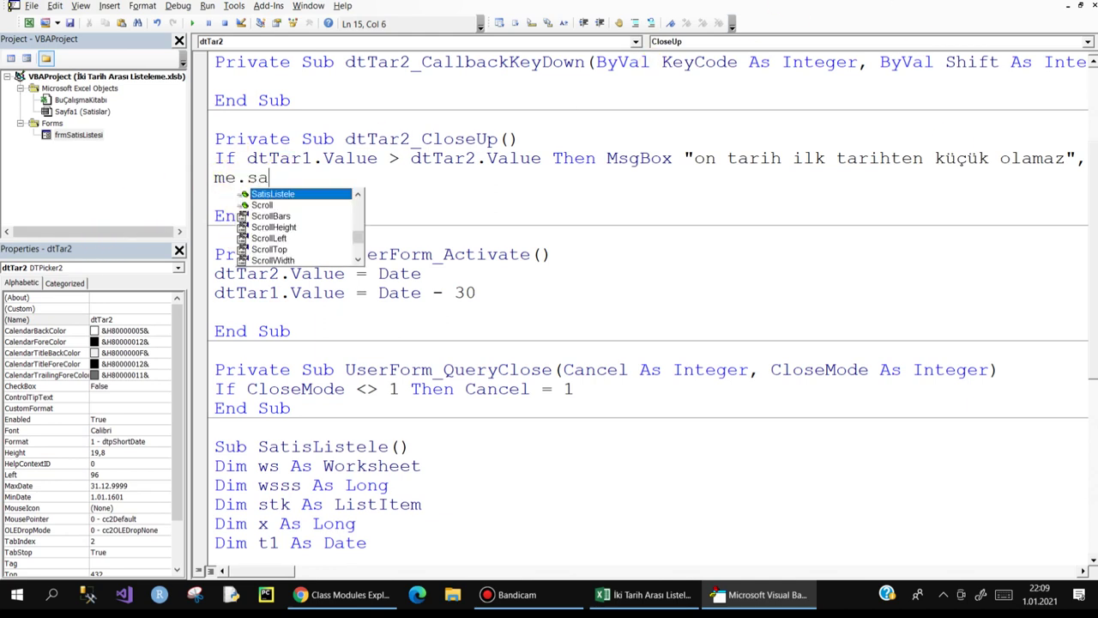
pyautogui.press('Return')
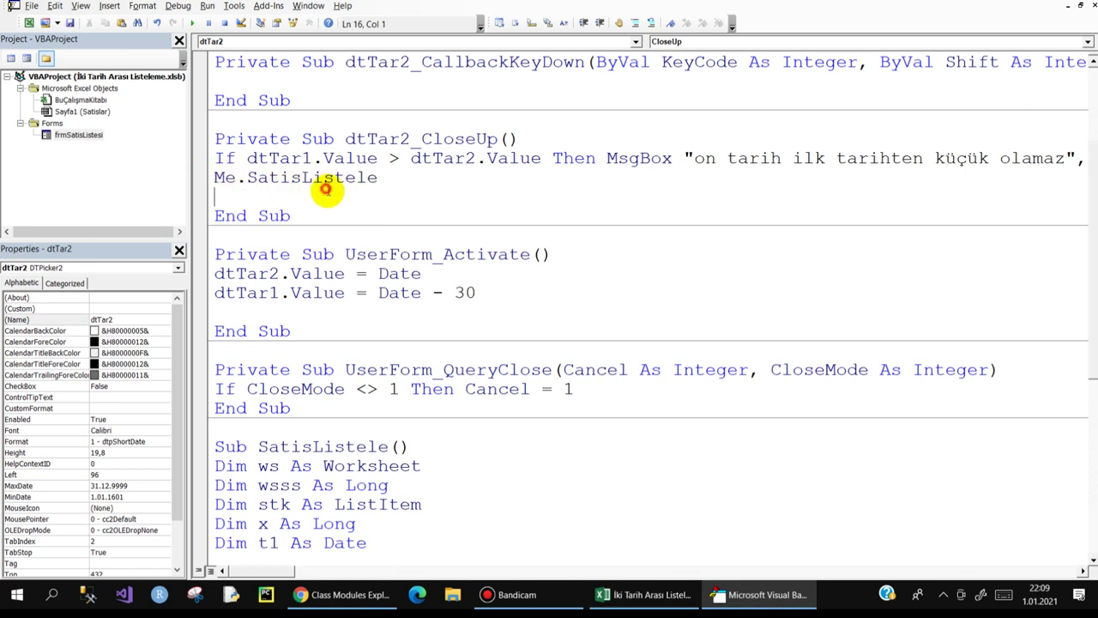
pyautogui.moveTo(300, 217); pyautogui.dragTo(197, 147)
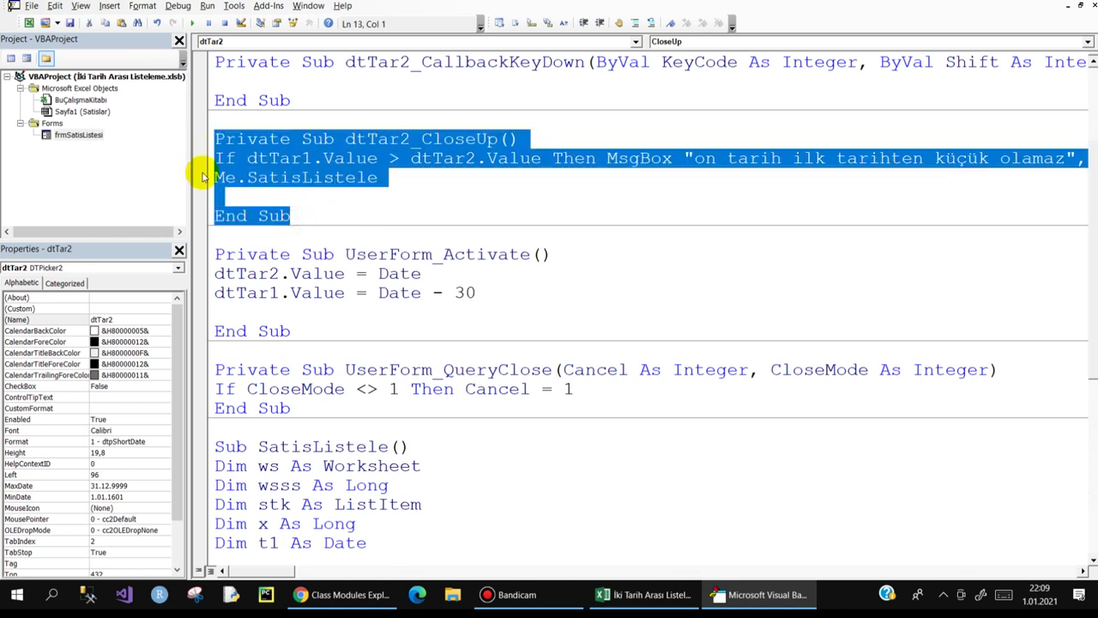
pyautogui.click(221, 233)
pyautogui.hotkey('ctrl', 'v')
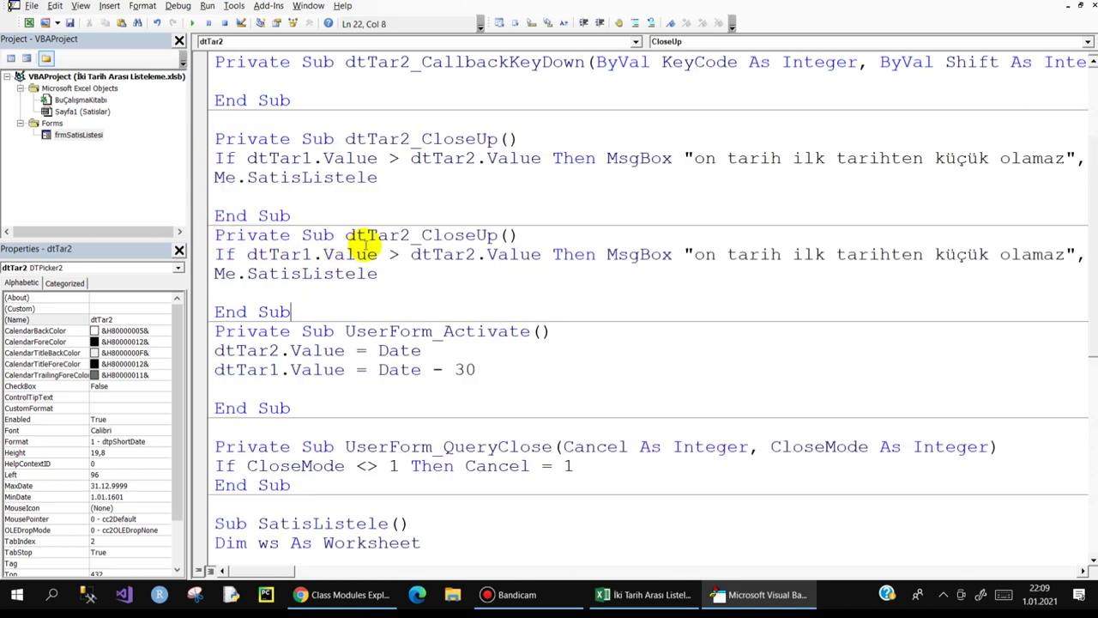
pyautogui.moveTo(398, 235); pyautogui.dragTo(410, 235)
pyautogui.write('1')
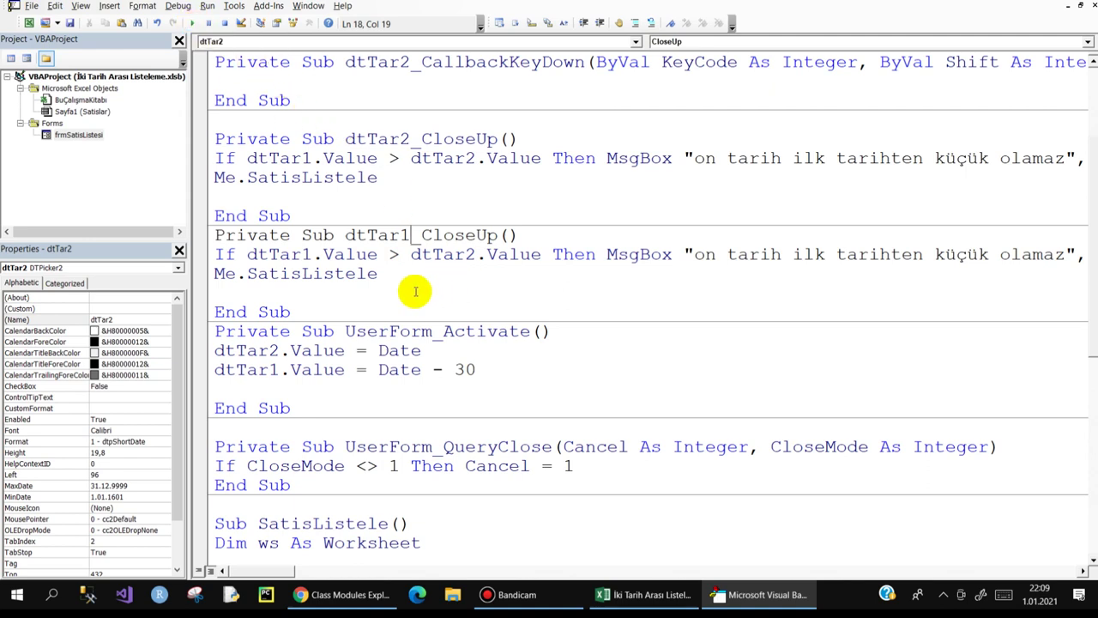
# - Add a Me.SatisListele call to UserForm_Activate and review both CloseUp procedures
pyautogui.click(223, 388)
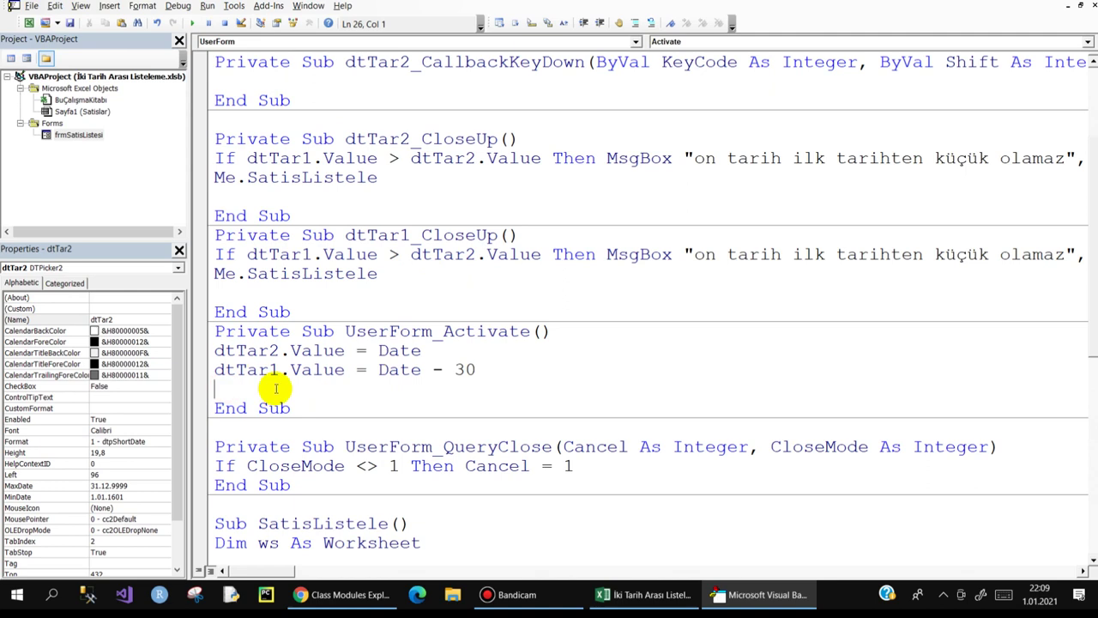
pyautogui.write('me.sa')
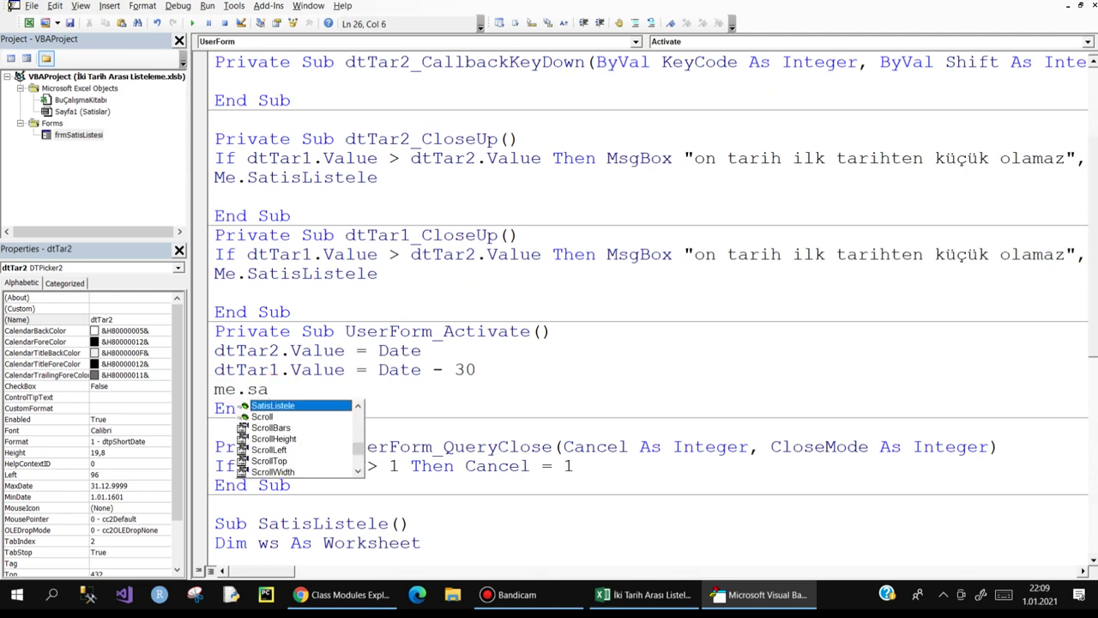
pyautogui.press('space')
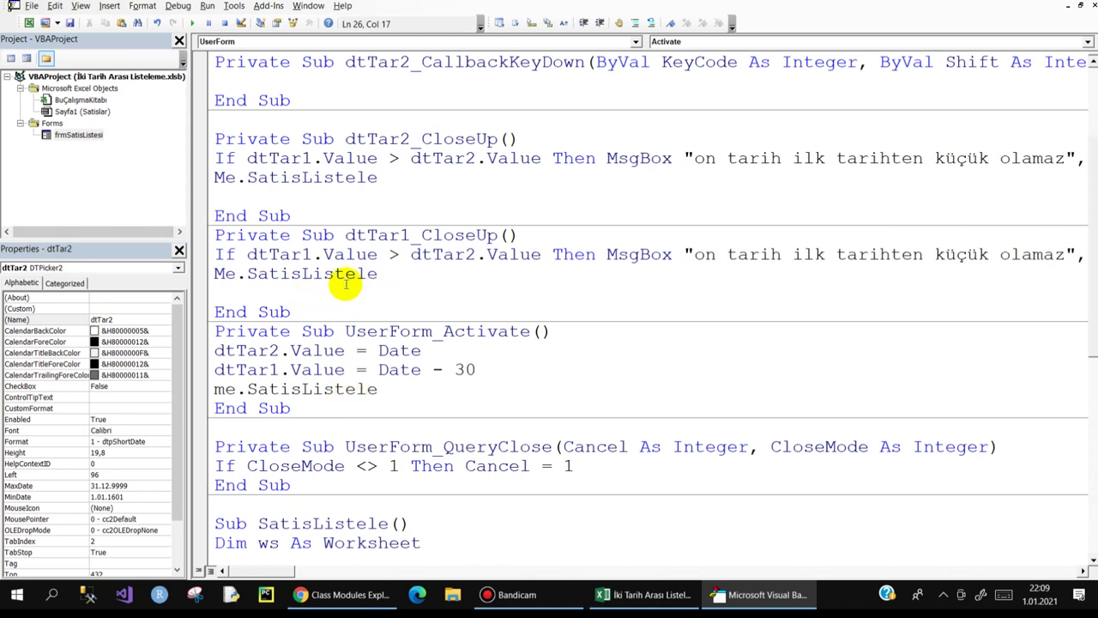
pyautogui.moveTo(290, 312)
pyautogui.mouseDown()
pyautogui.moveTo(237, 286)
pyautogui.moveTo(218, 152)
pyautogui.mouseUp()
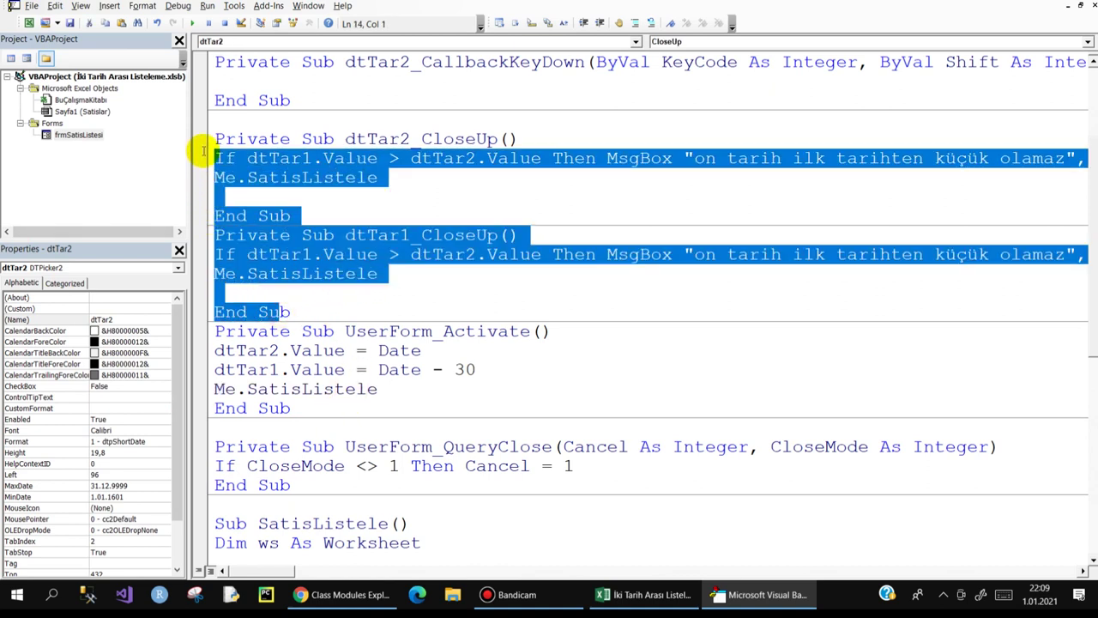
pyautogui.click(296, 273)
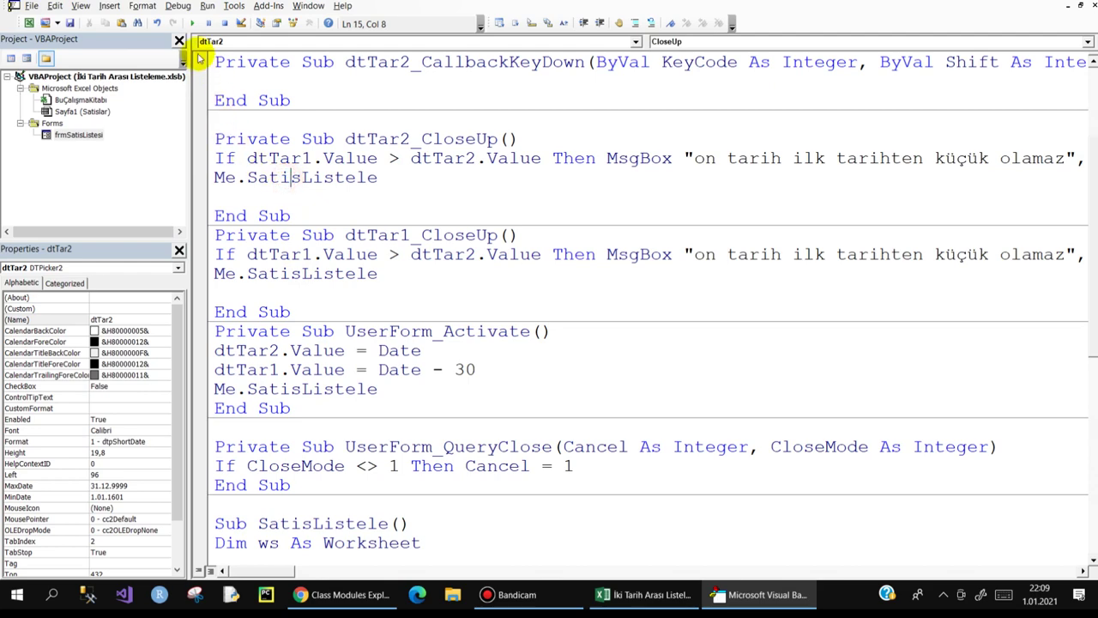
# - Run the form with start date 15.01.2021 and end date 25.01.2021, checking the listed sales
pyautogui.click(192, 23)
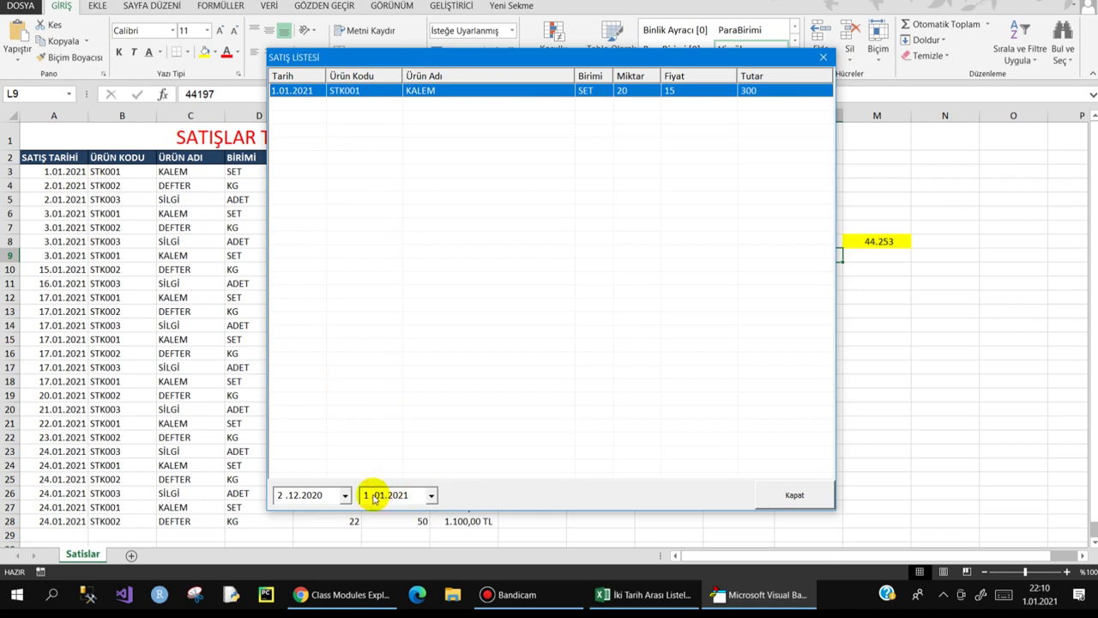
pyautogui.click(431, 495)
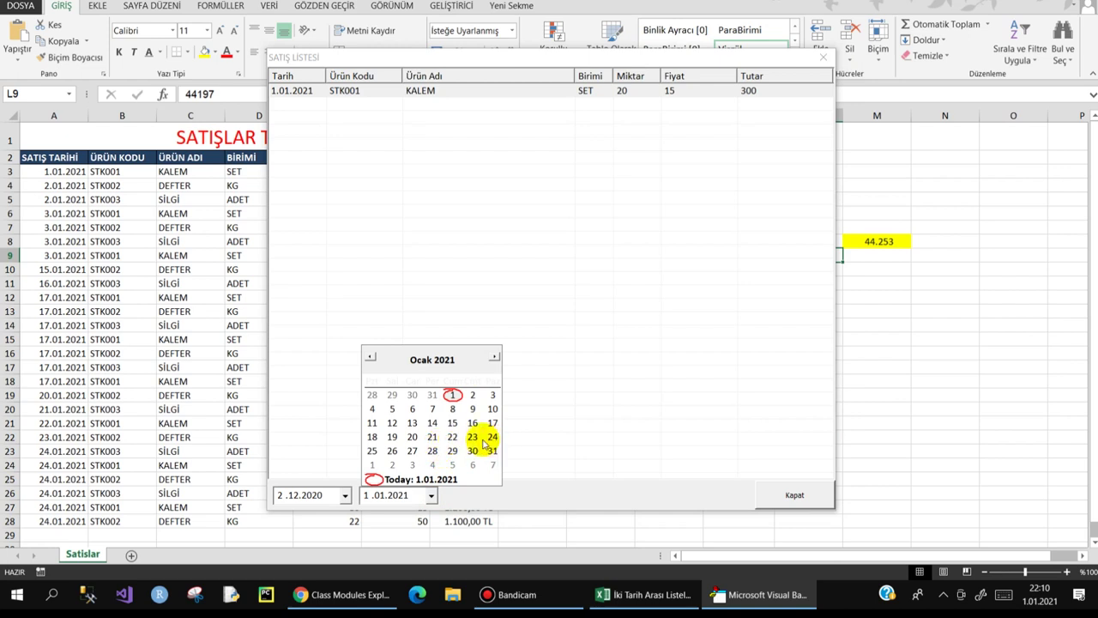
pyautogui.click(372, 451)
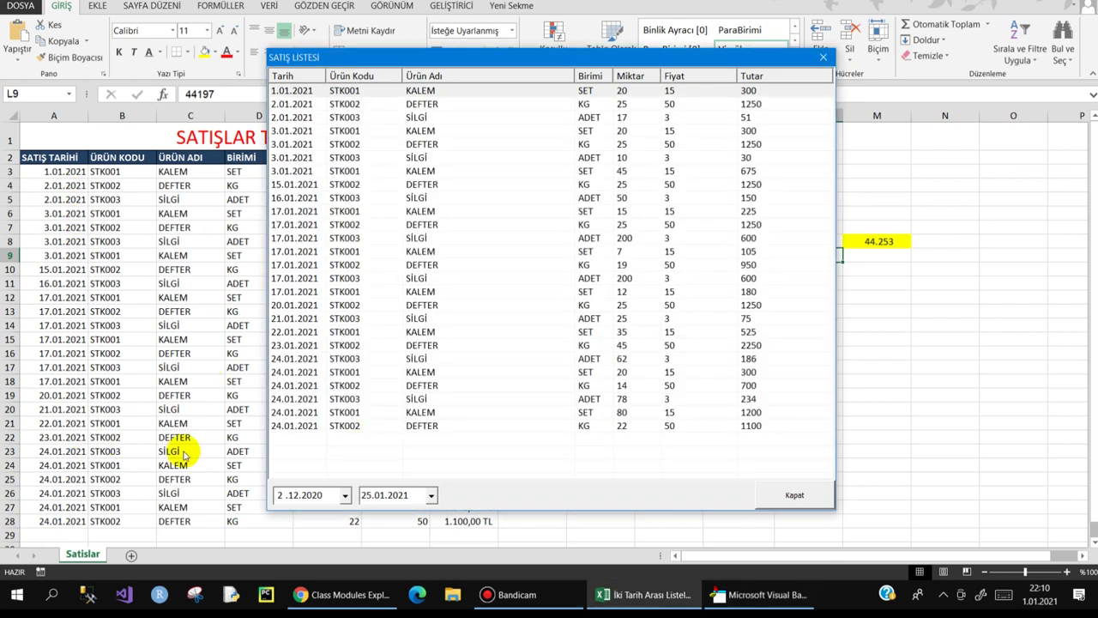
pyautogui.click(345, 495)
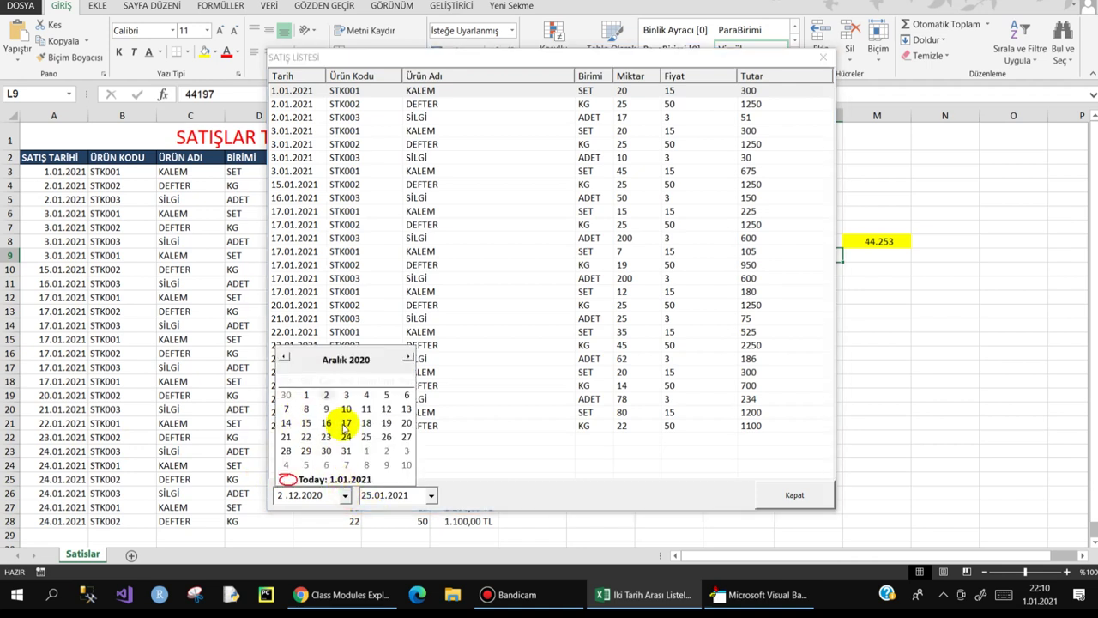
pyautogui.click(408, 357)
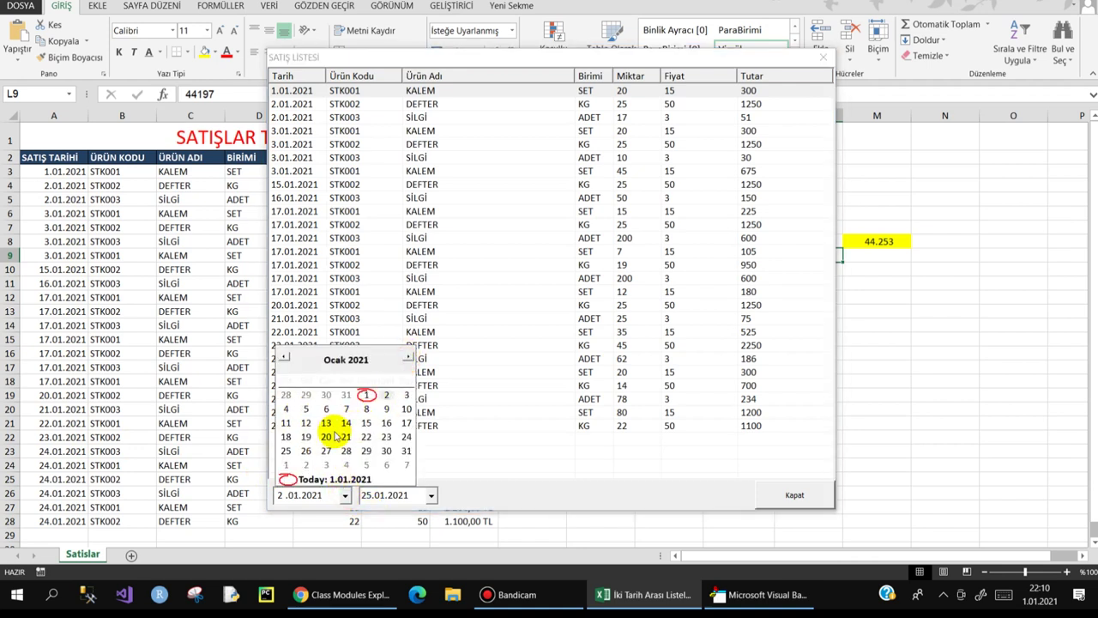
pyautogui.click(366, 422)
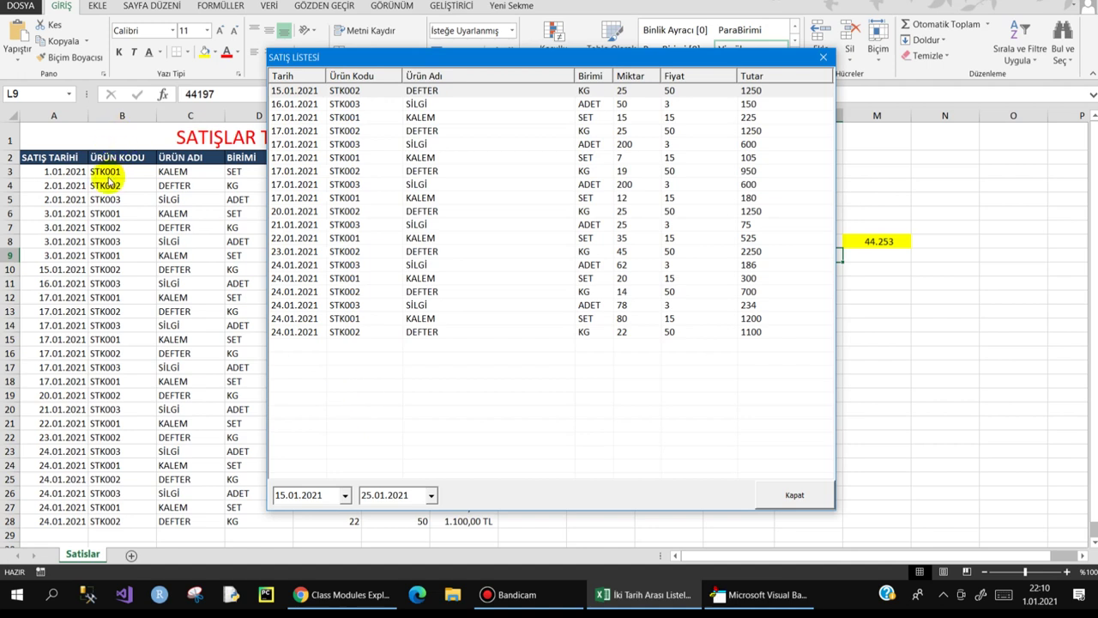
pyautogui.click(302, 334)
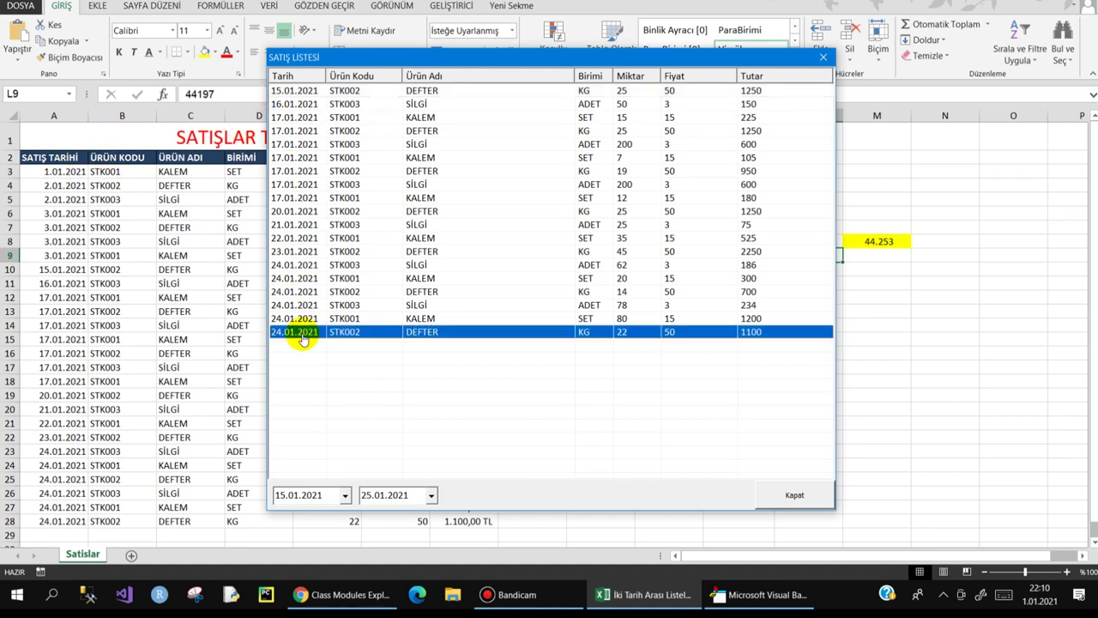
pyautogui.click(292, 250)
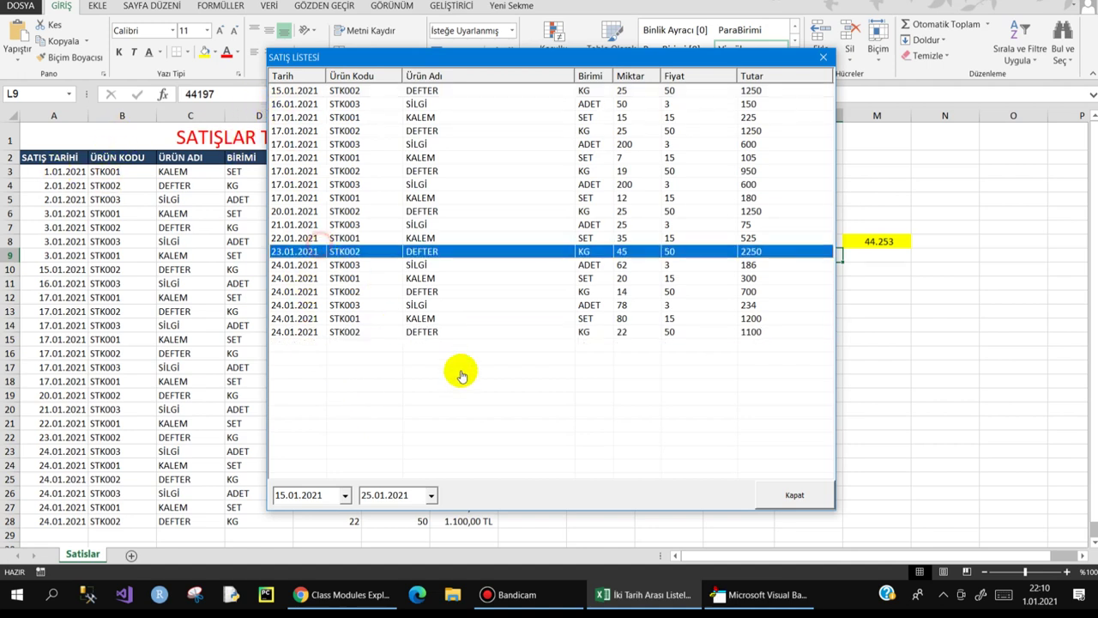
# - Pick end date 4.01.2021 and dismiss the resulting UYARI date-order warning
pyautogui.click(429, 496)
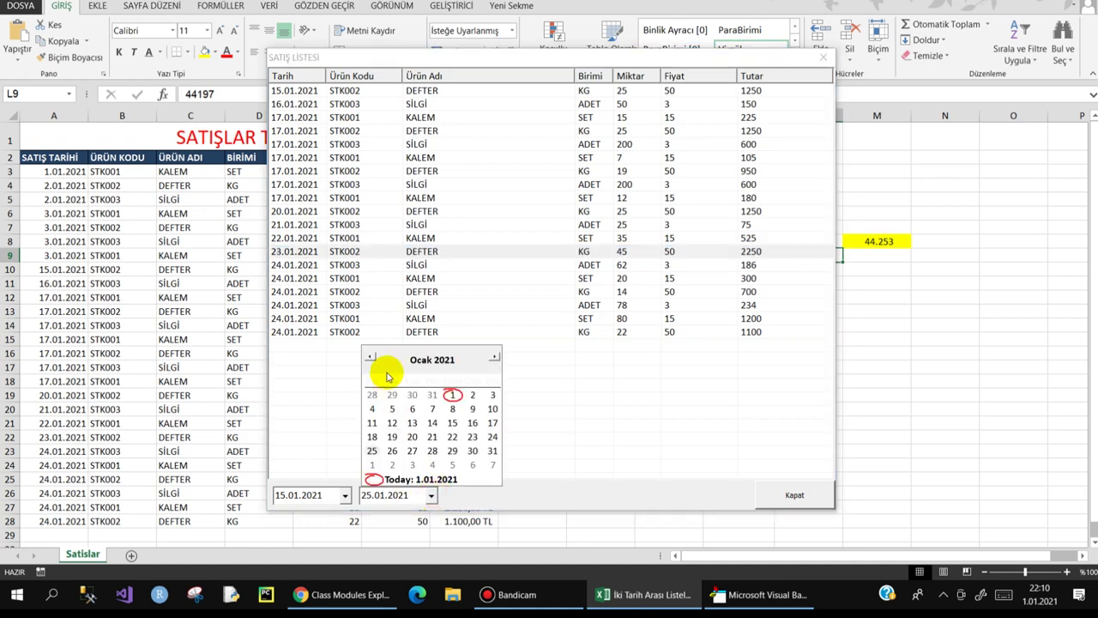
pyautogui.click(373, 409)
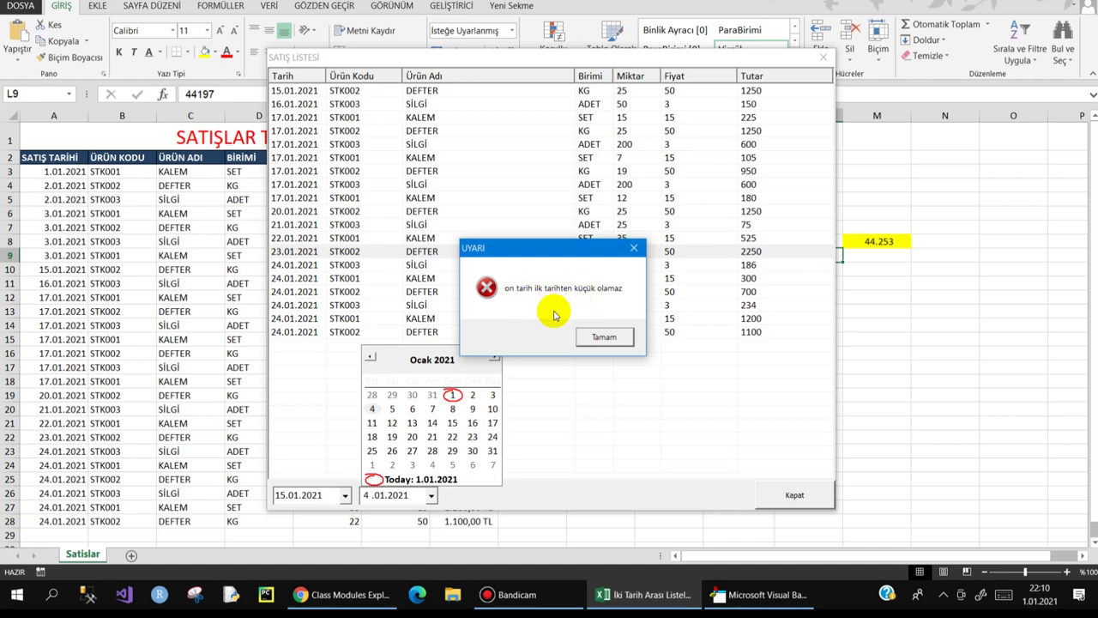
pyautogui.click(605, 338)
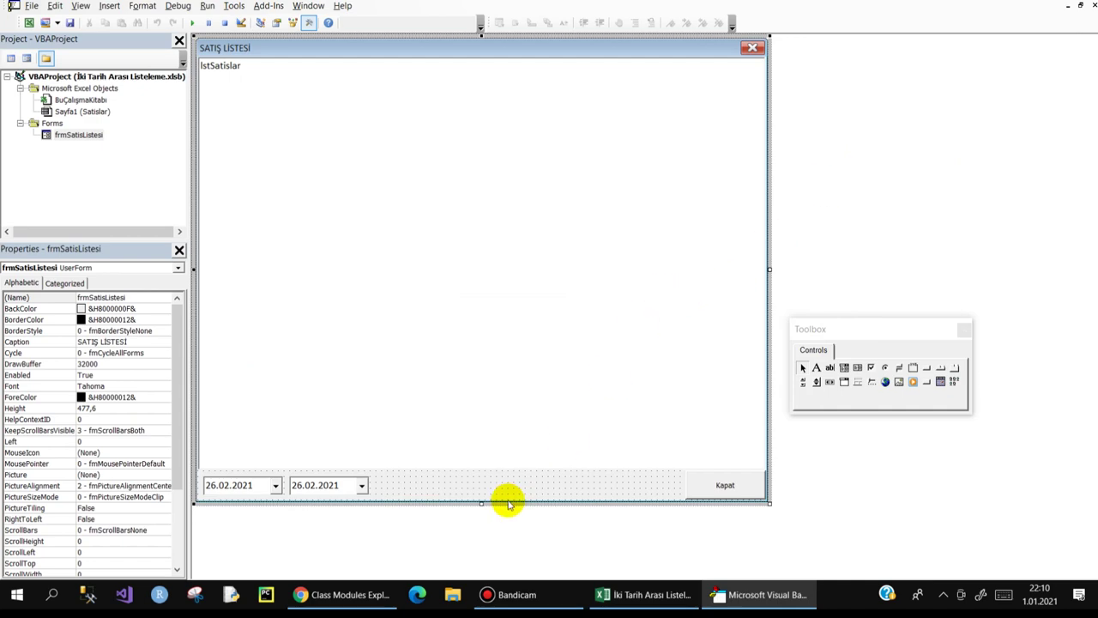
# - Add 'S' to both CloseUp warning messages so they read 'Son tarih'
pyautogui.doubleClick(344, 483)
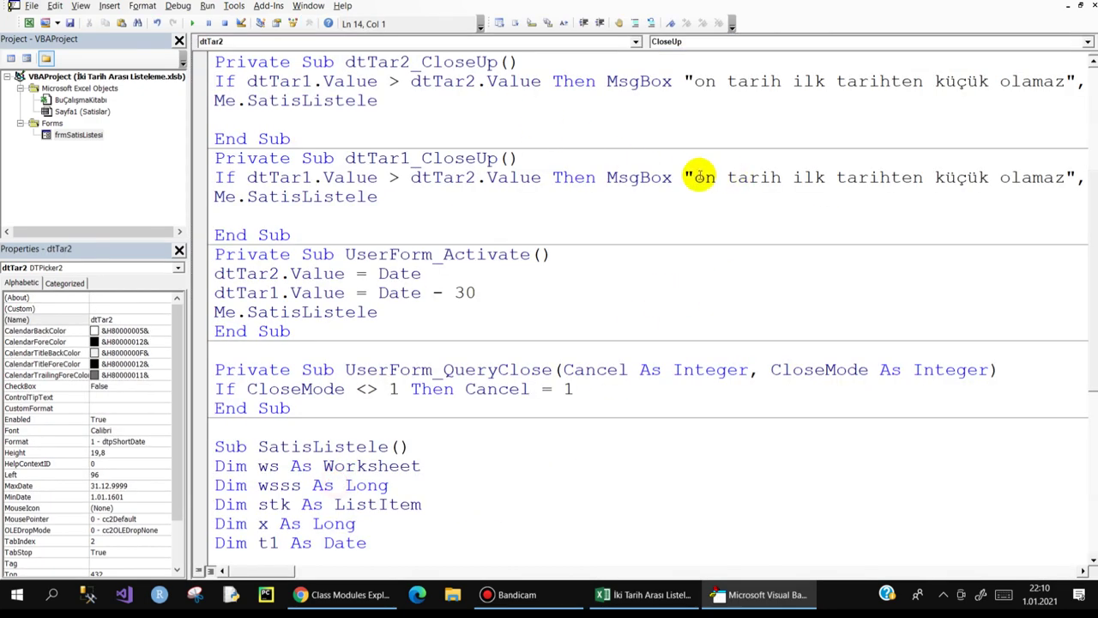
pyautogui.click(695, 178)
pyautogui.write('S')
pyautogui.click(695, 81)
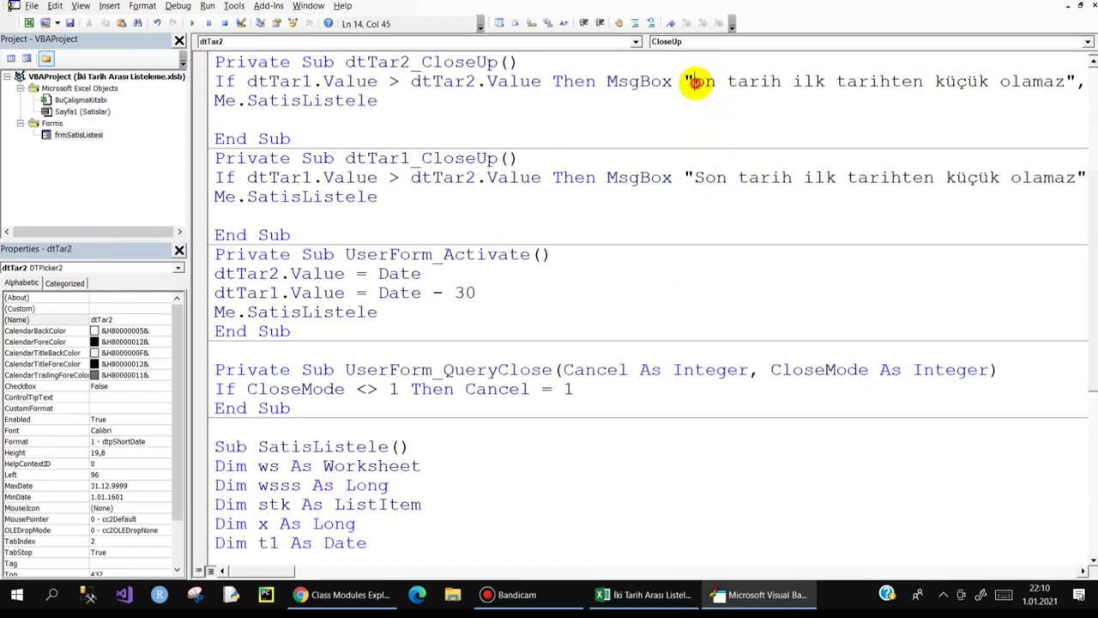
pyautogui.write('S')
# - Rerun the form with end date 26.01.2021 and browse the sales listed from 1.01 to 24.01.2021
pyautogui.click(193, 24)
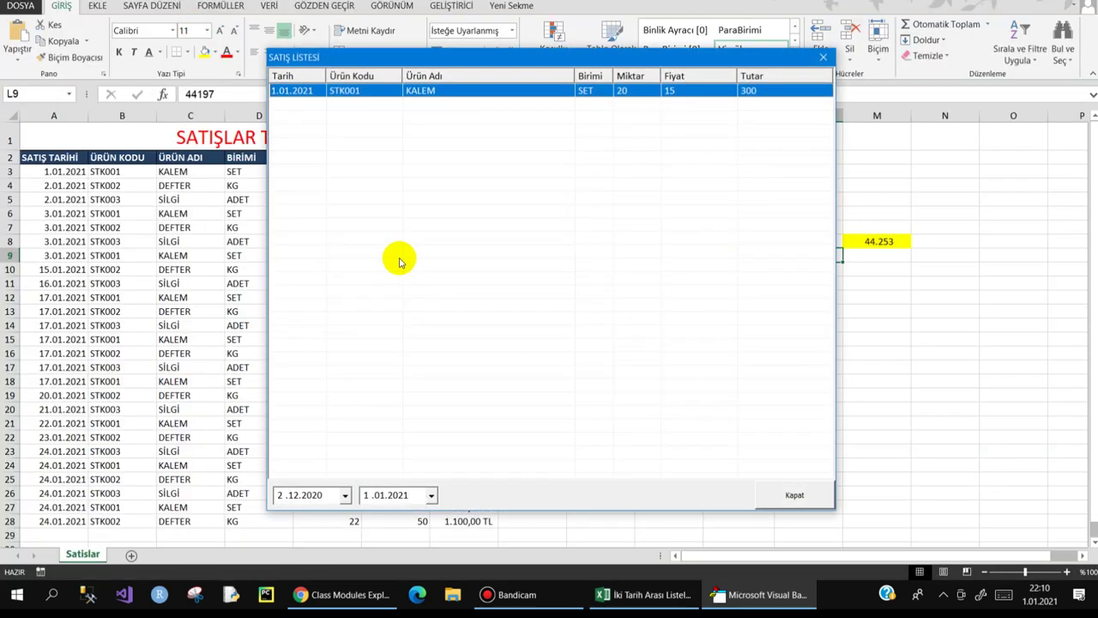
pyautogui.click(435, 495)
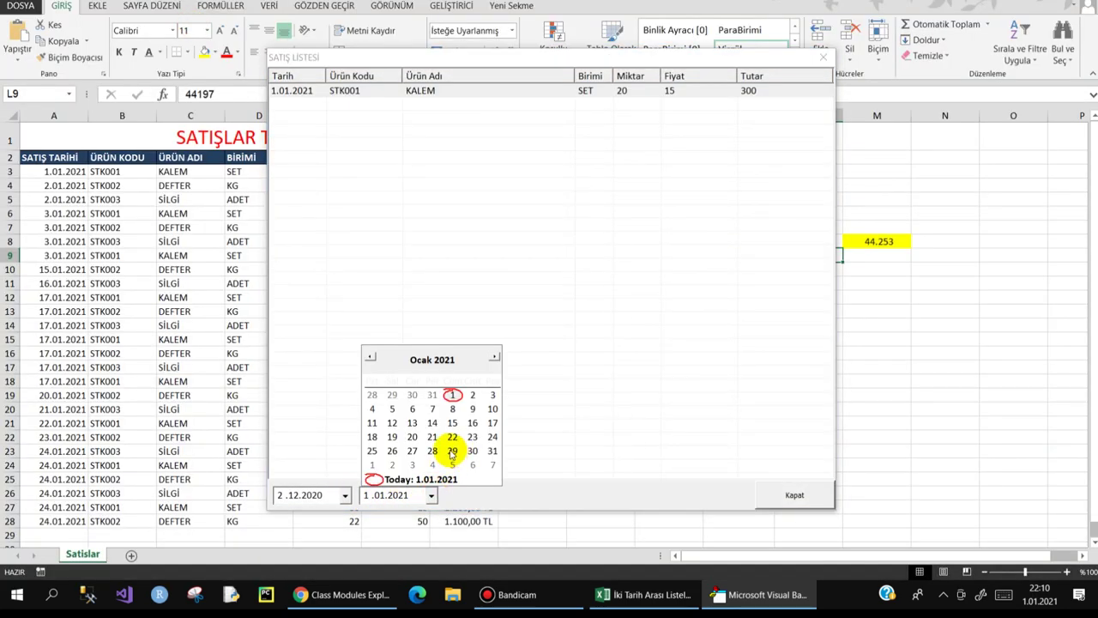
pyautogui.click(392, 450)
pyautogui.click(500, 332)
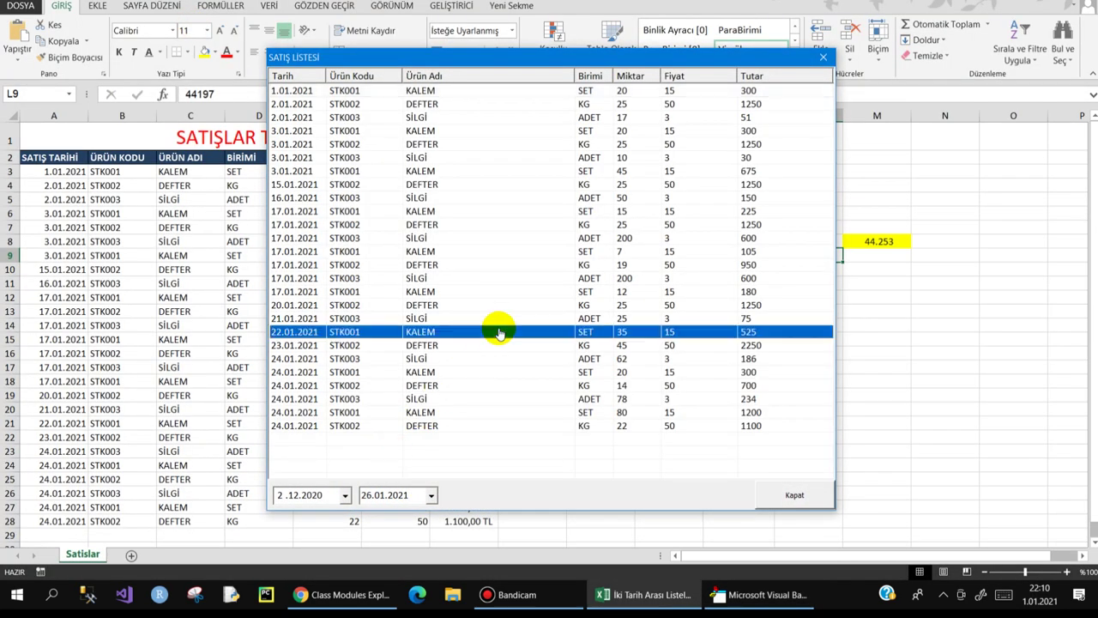
pyautogui.click(448, 144)
pyautogui.click(433, 240)
pyautogui.click(446, 294)
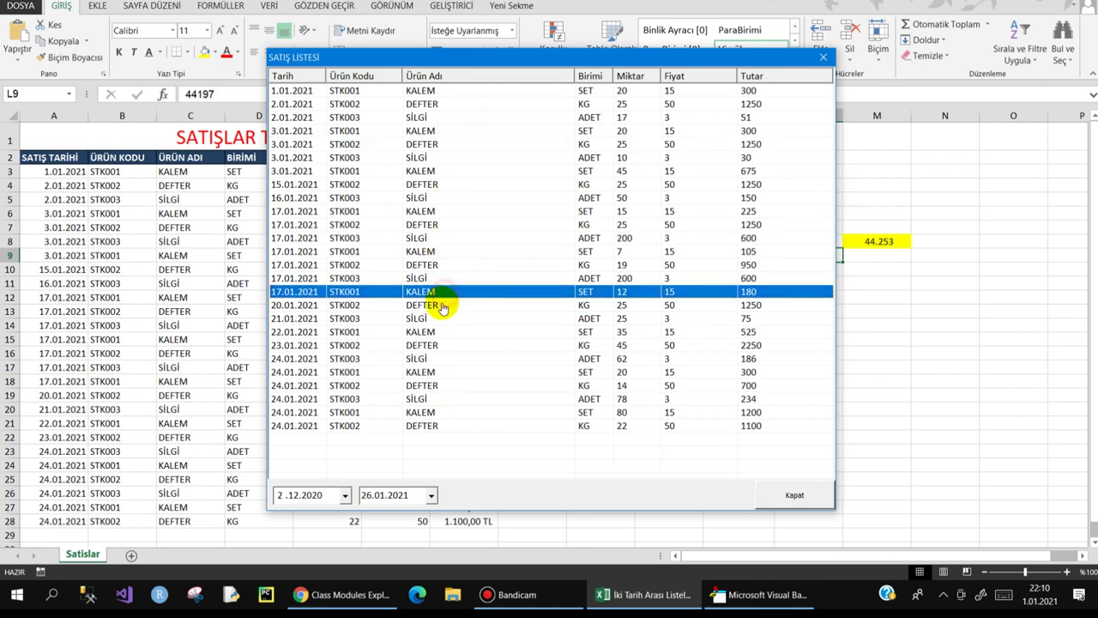
pyautogui.click(497, 371)
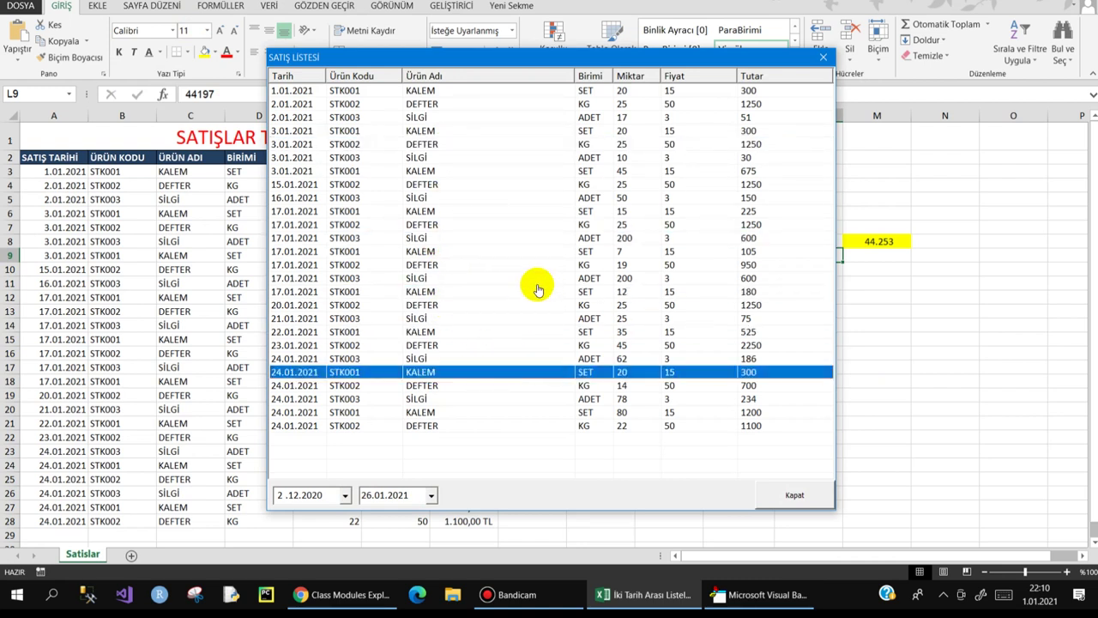
pyautogui.click(539, 292)
pyautogui.click(378, 93)
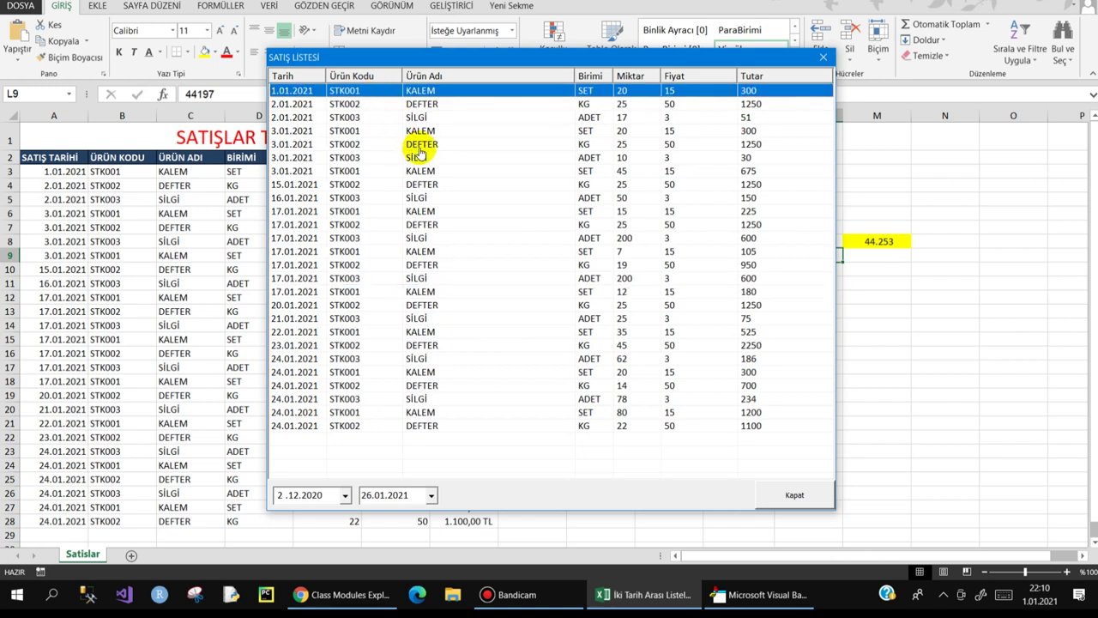
pyautogui.click(448, 175)
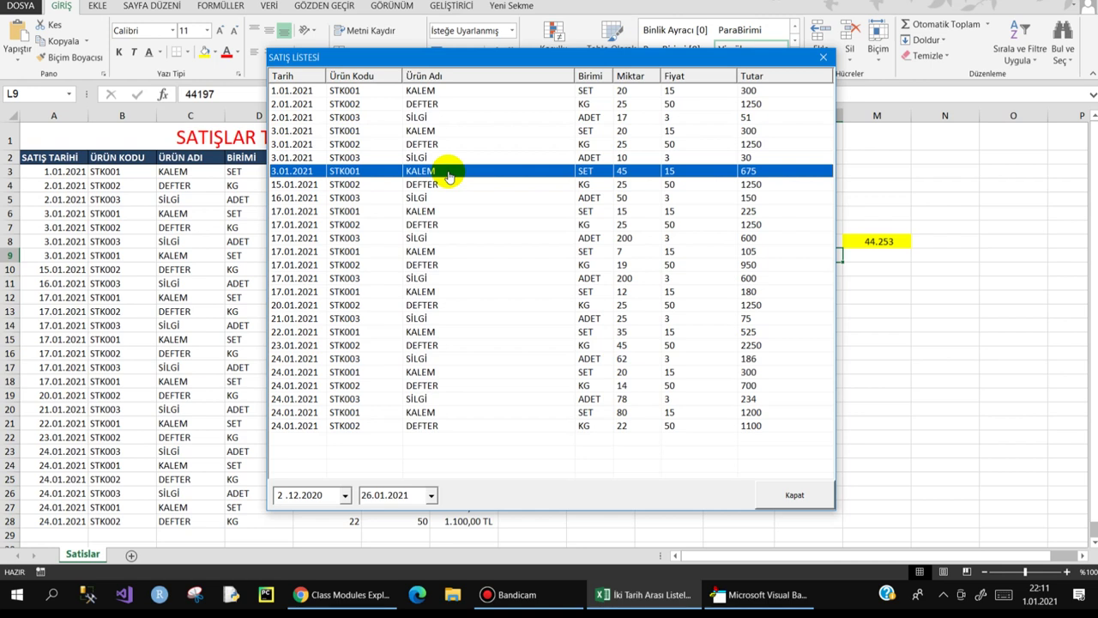
pyautogui.click(309, 268)
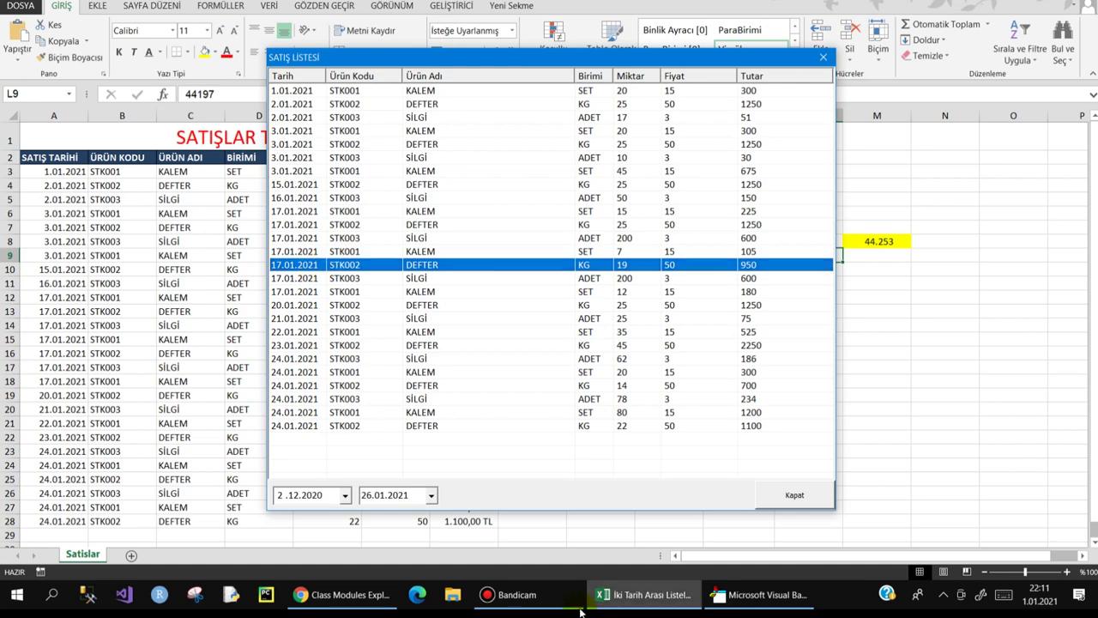
pyautogui.click(545, 597)
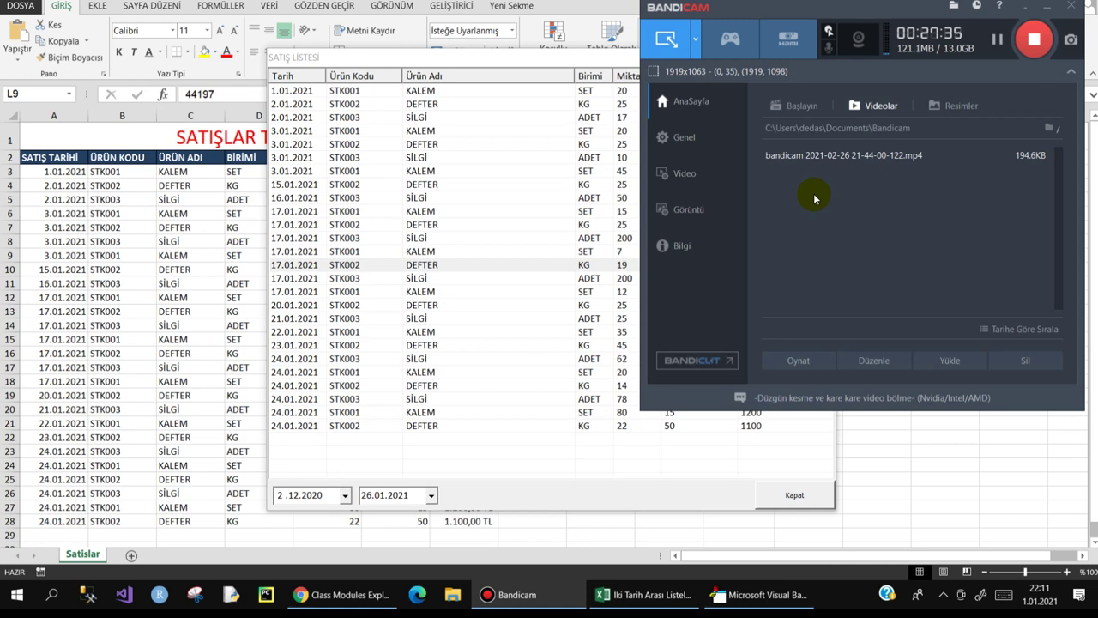
pyautogui.moveTo(782, 14); pyautogui.dragTo(795, 72)
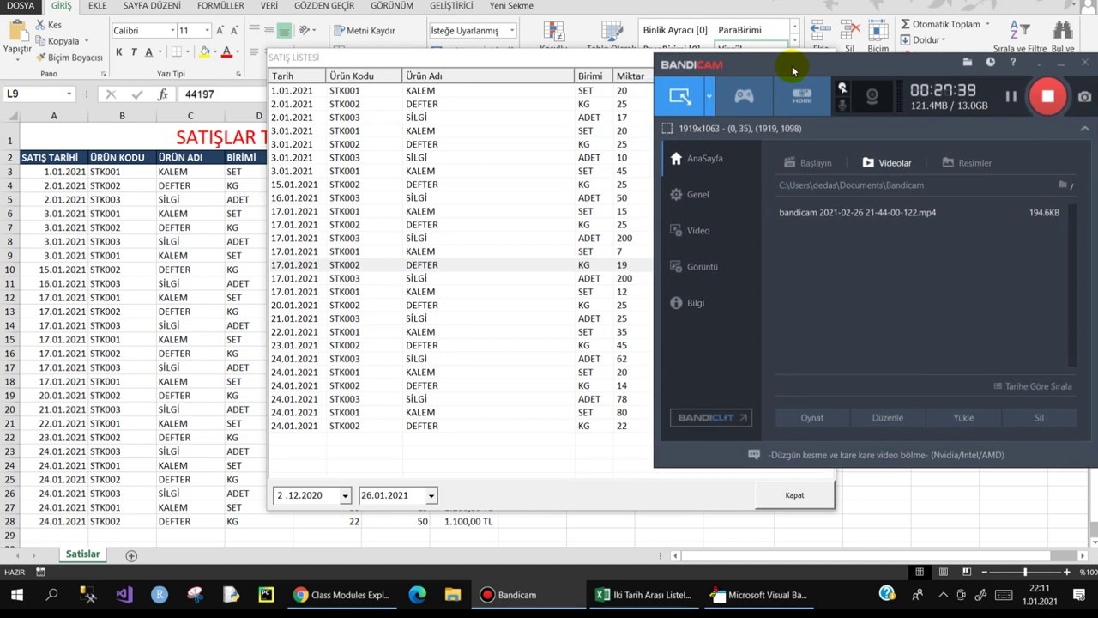
pyautogui.moveTo(794, 71)
pyautogui.mouseDown()
pyautogui.moveTo(804, 71)
pyautogui.moveTo(789, 71)
pyautogui.mouseUp()
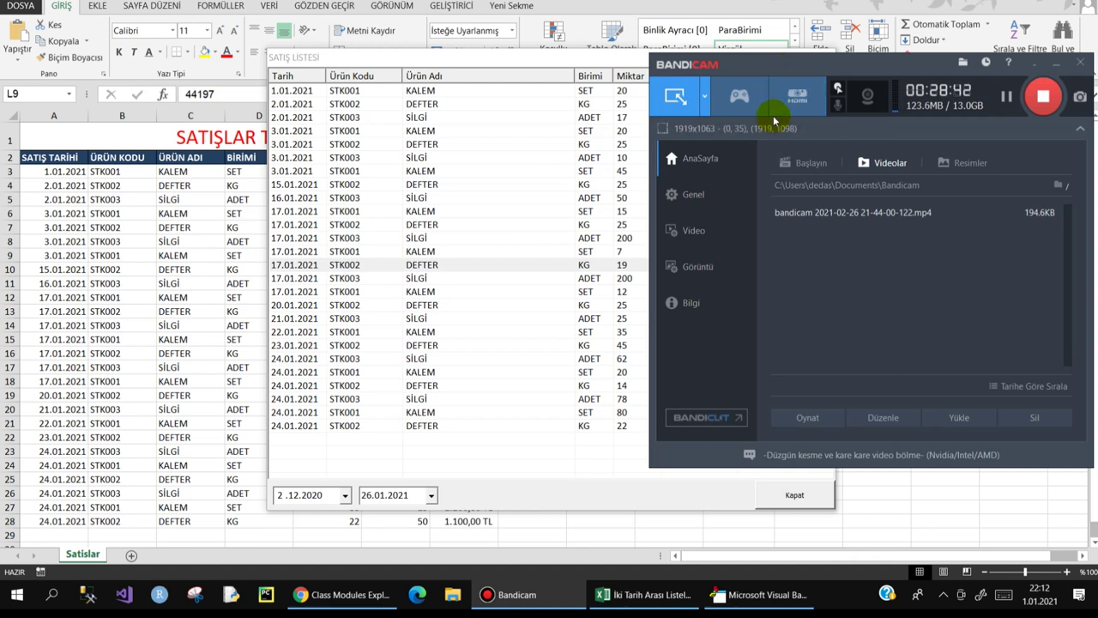
# - Move the Bandicam recorder window slightly to the left
pyautogui.moveTo(773, 69); pyautogui.dragTo(723, 70)
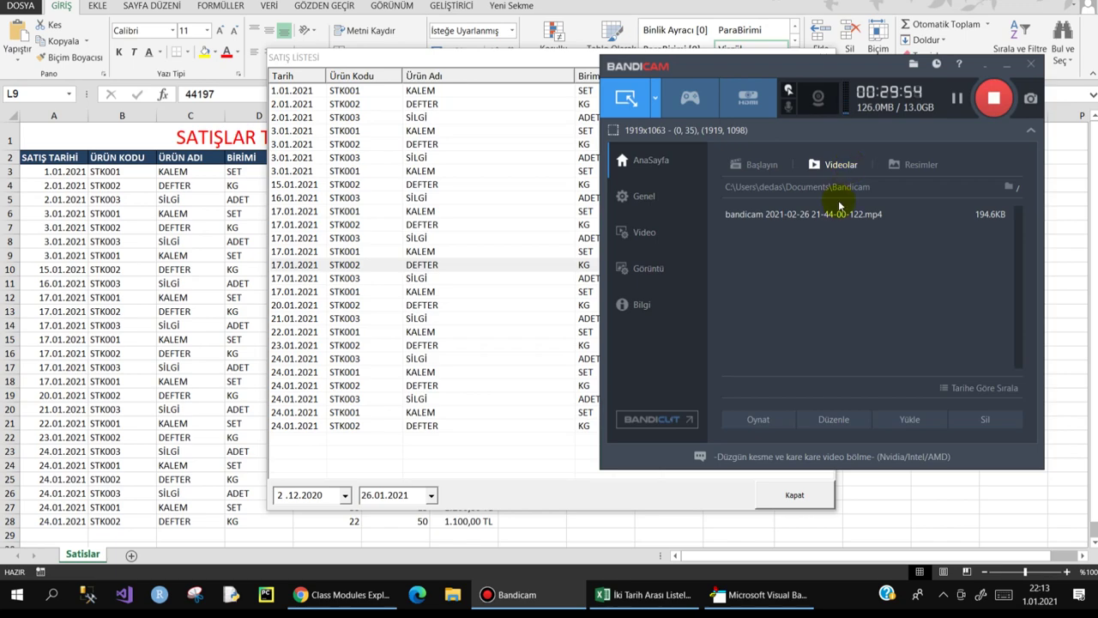
# - Minimise the Bandicam recorder and return to the VBA editor showing the CloseUp and Activate code
pyautogui.click(349, 603)
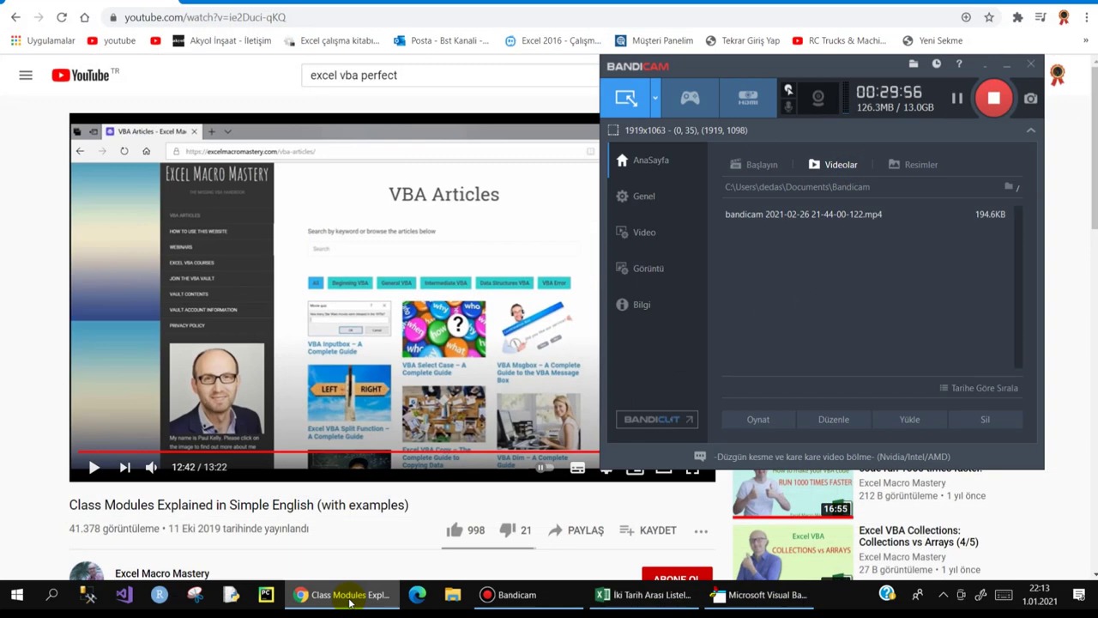
pyautogui.click(349, 604)
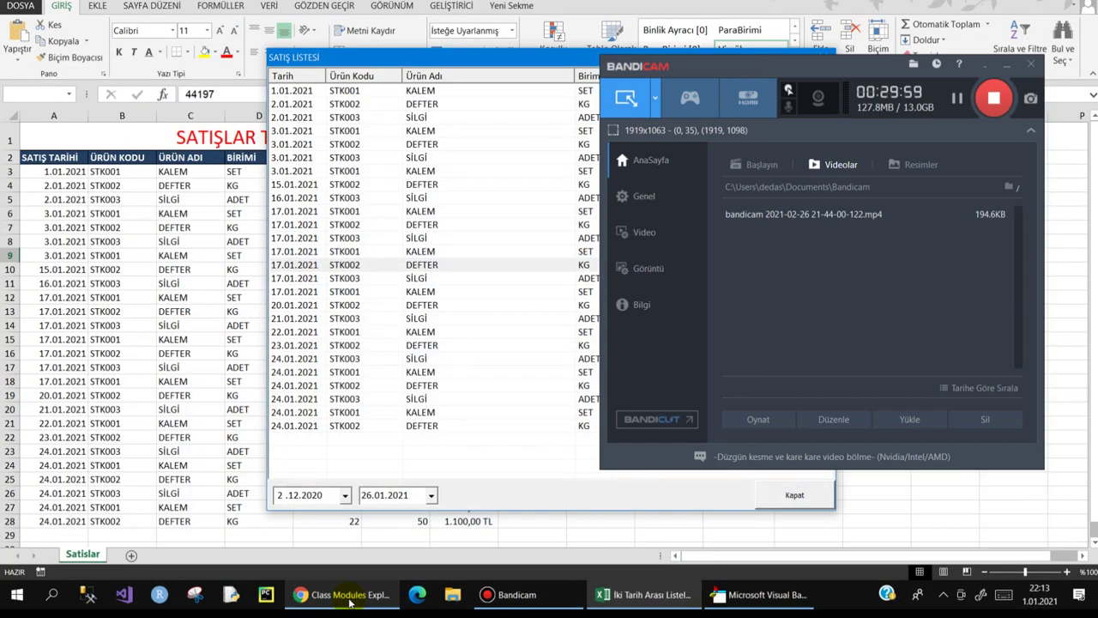
pyautogui.click(408, 491)
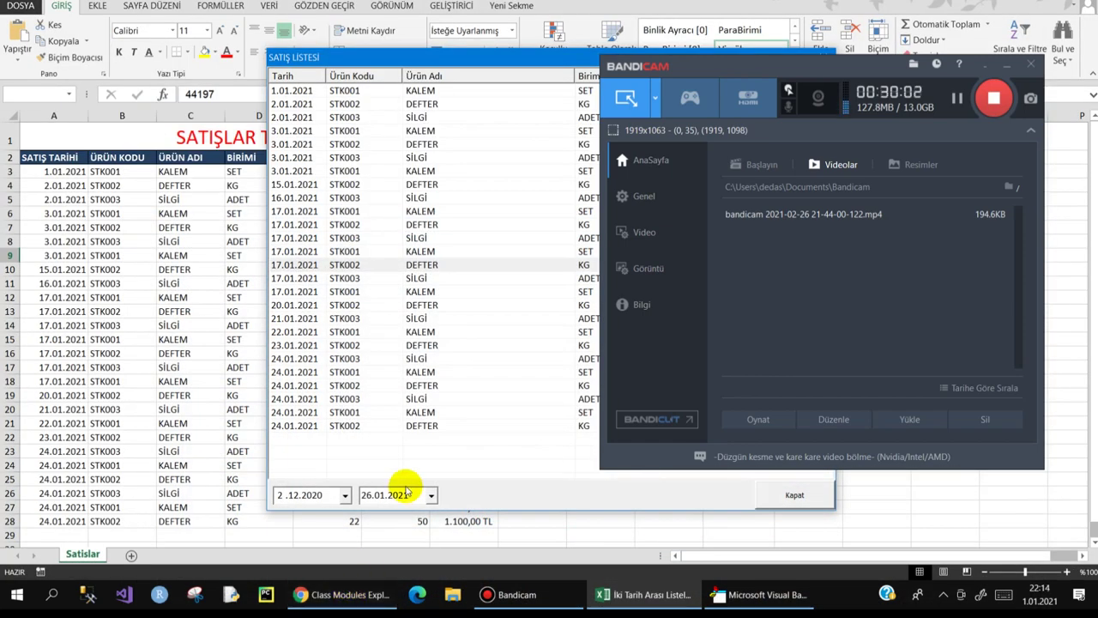
pyautogui.click(341, 598)
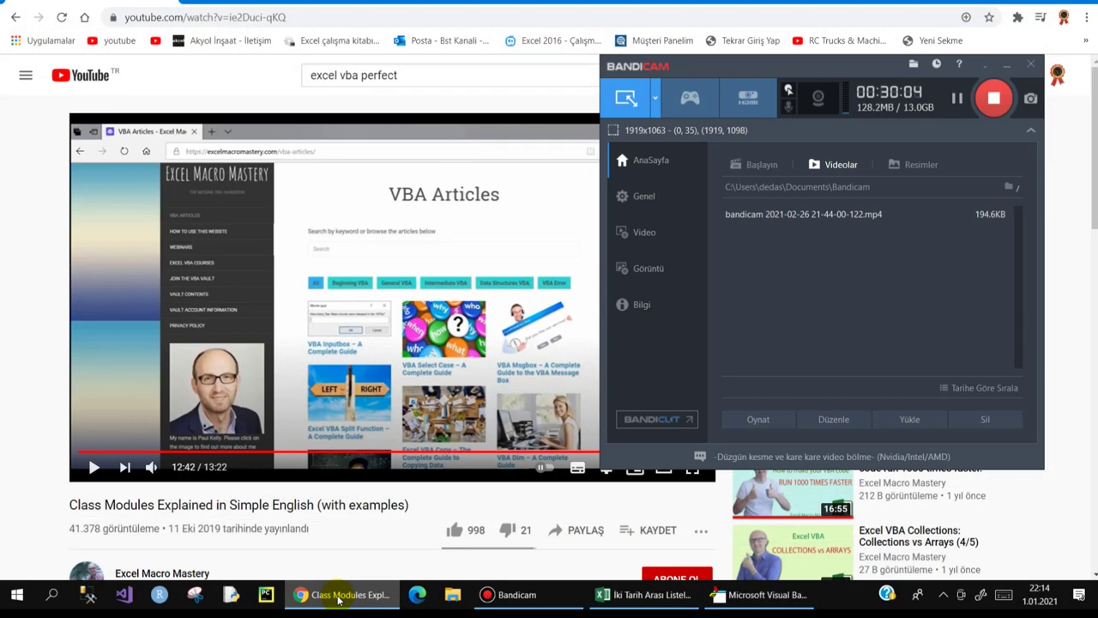
pyautogui.click(1006, 67)
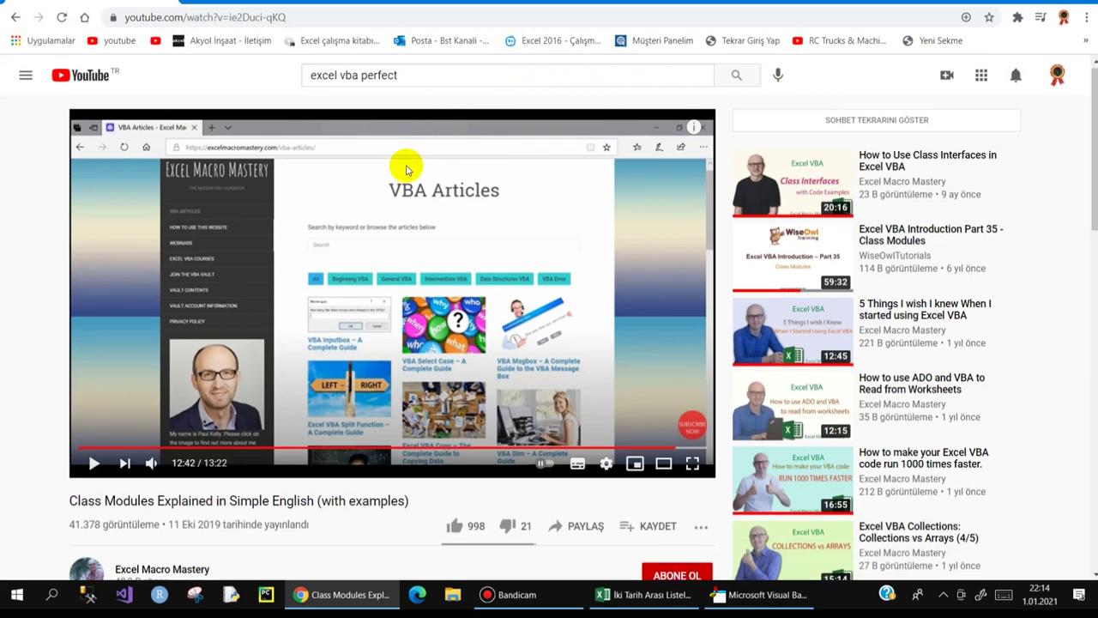
pyautogui.scroll(-3, 405, 164)
pyautogui.scroll(3, 416, 163)
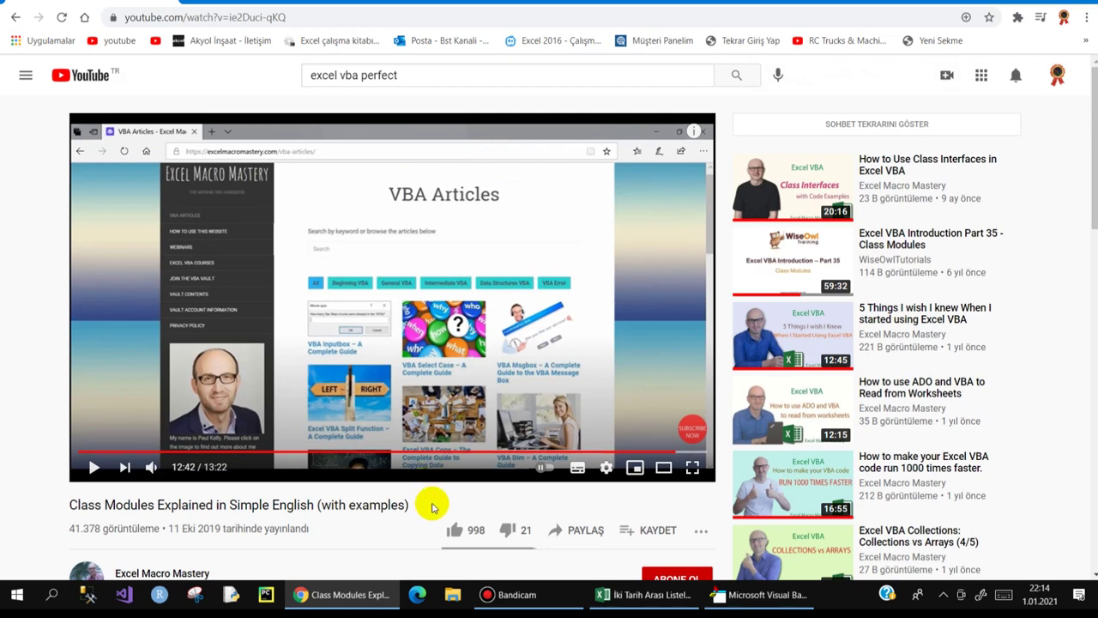
pyautogui.click(736, 603)
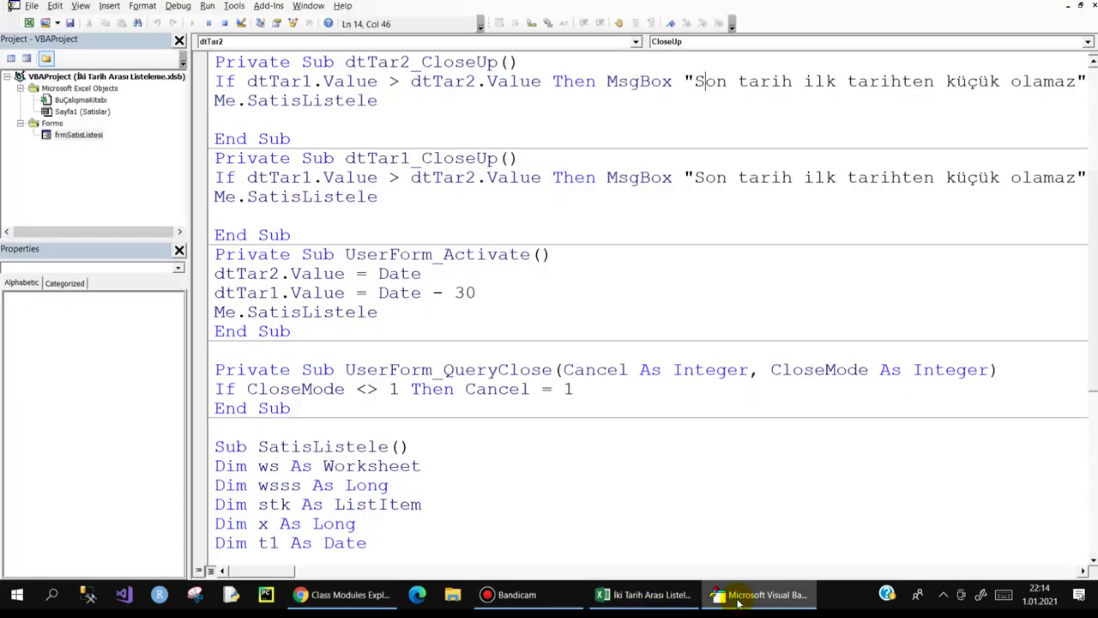